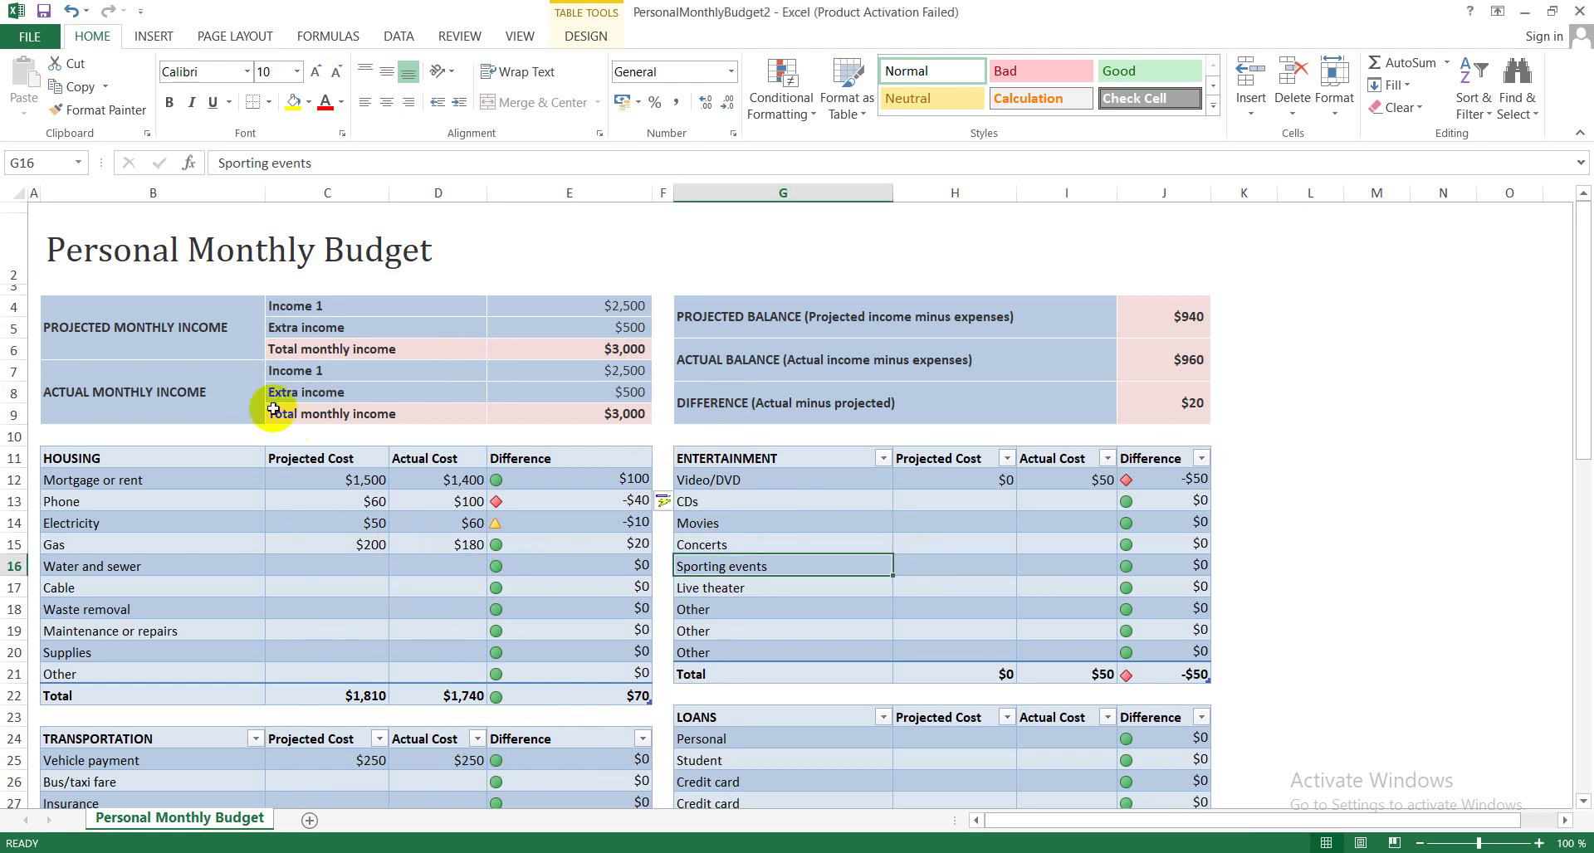
- Review the projected and actual income blocks: Income 1 at 2500 and Extra income at 500
click(172, 335)
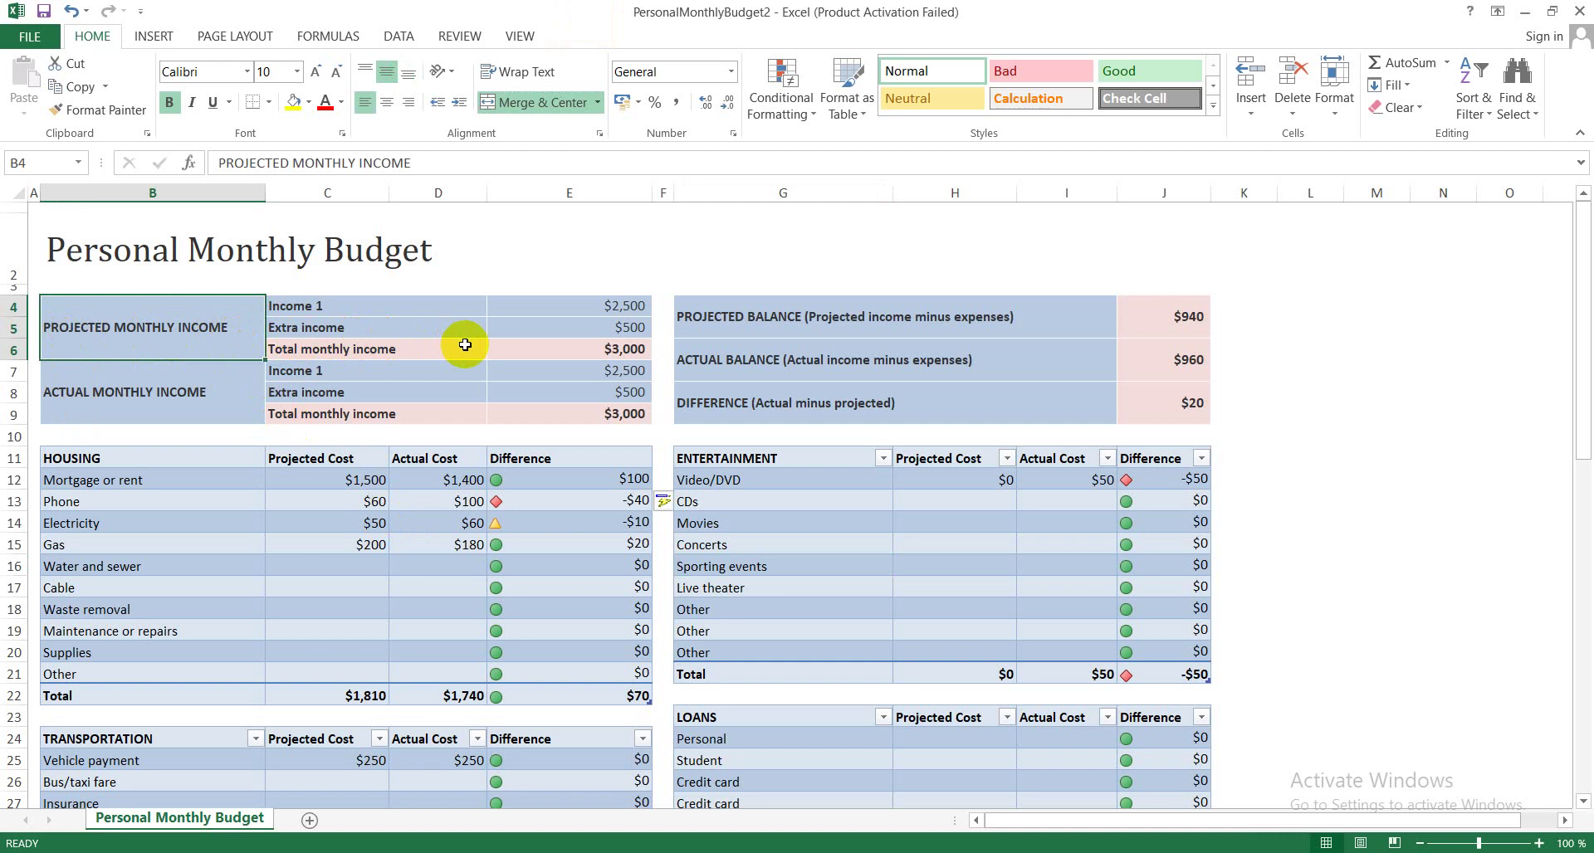
click(231, 391)
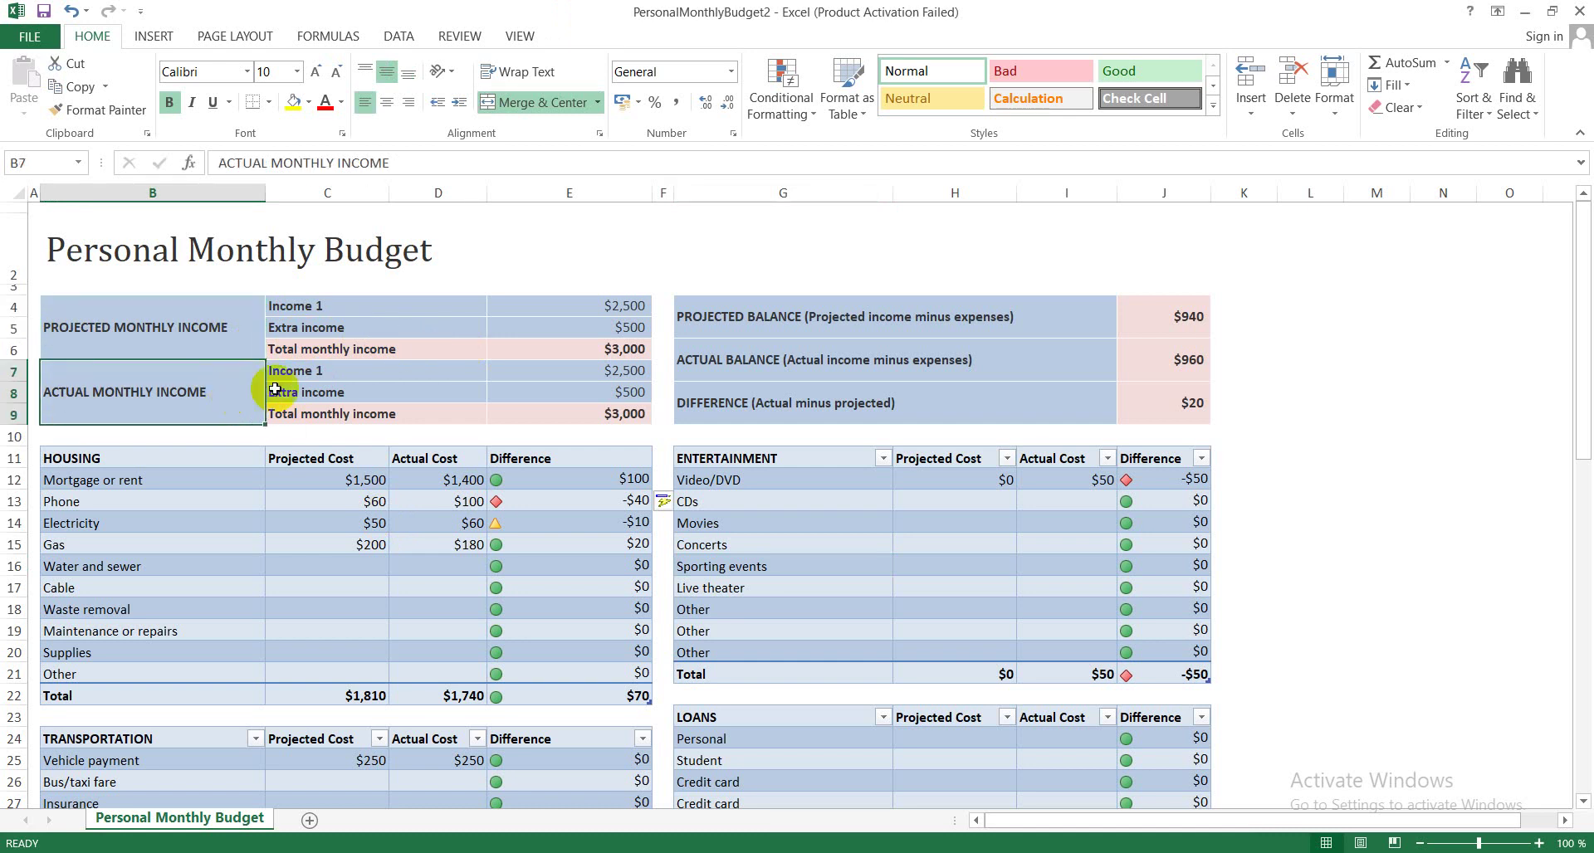
click(311, 390)
click(319, 414)
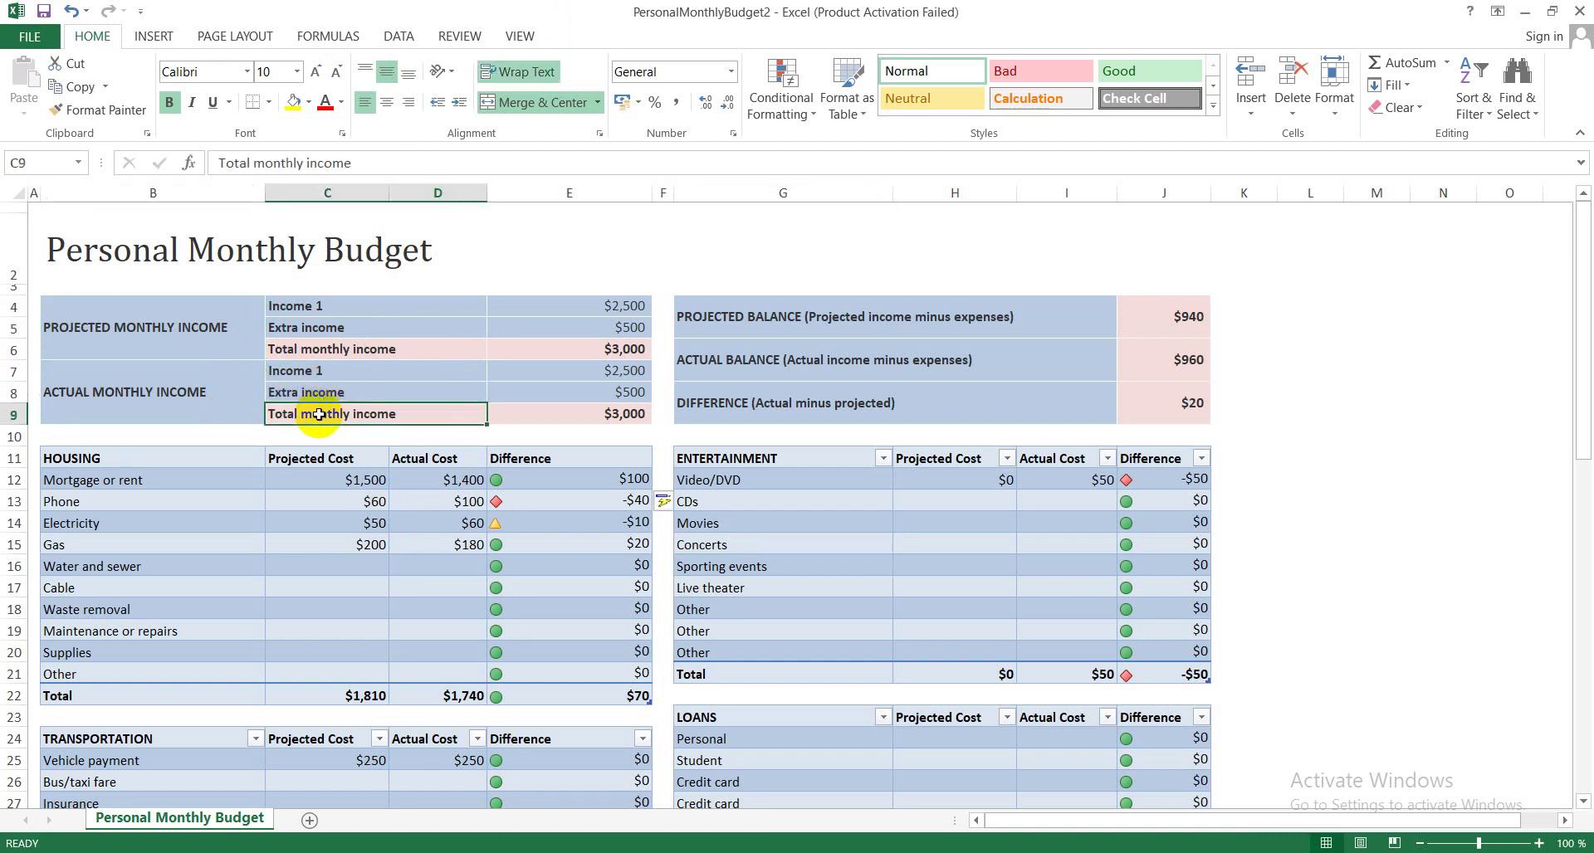
click(211, 339)
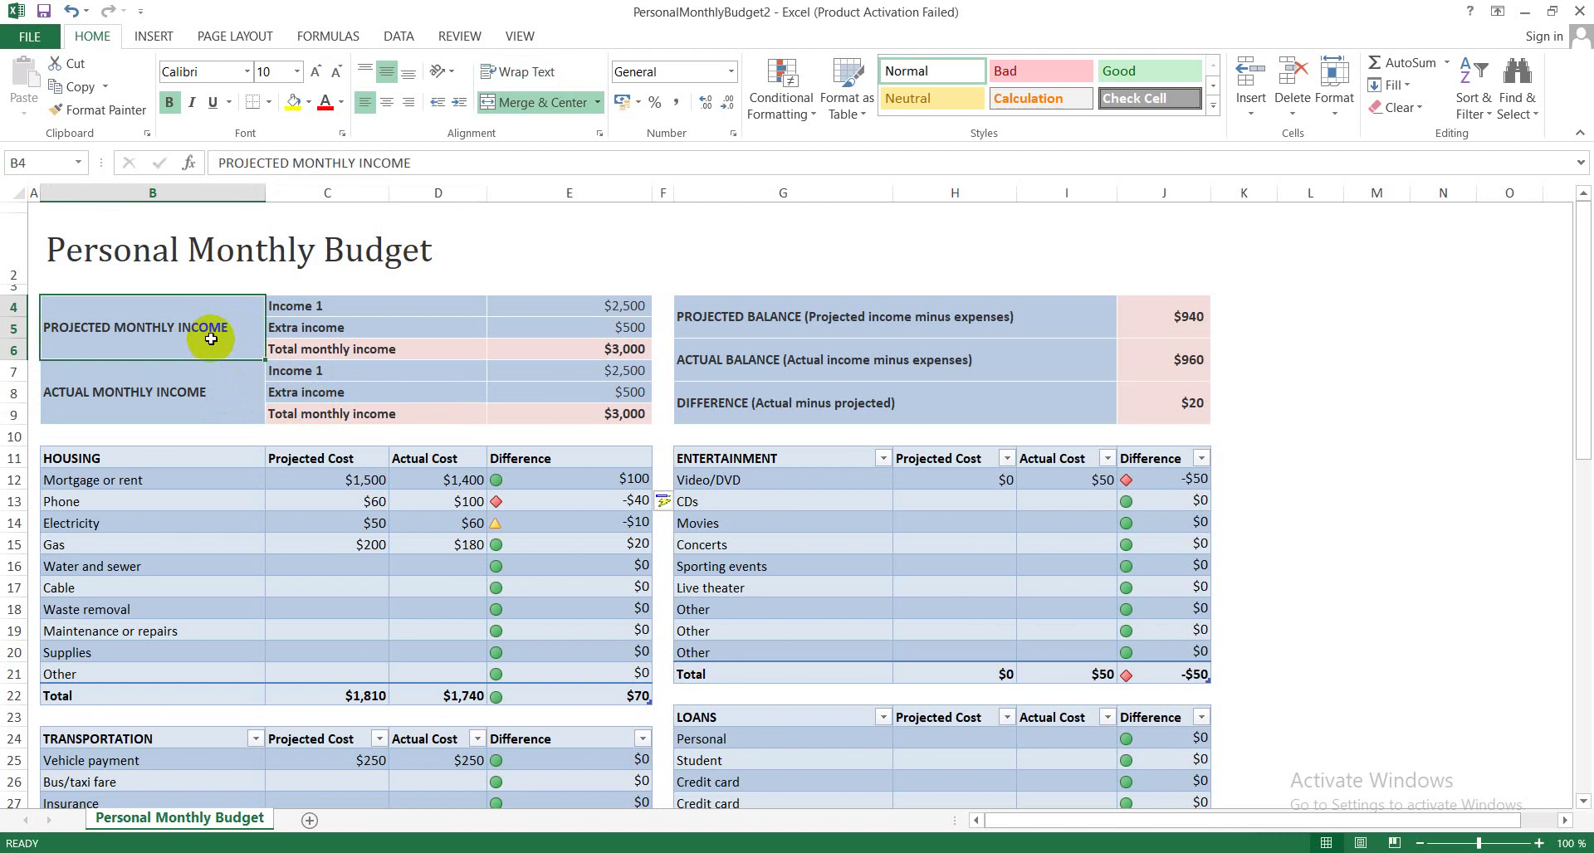
click(382, 311)
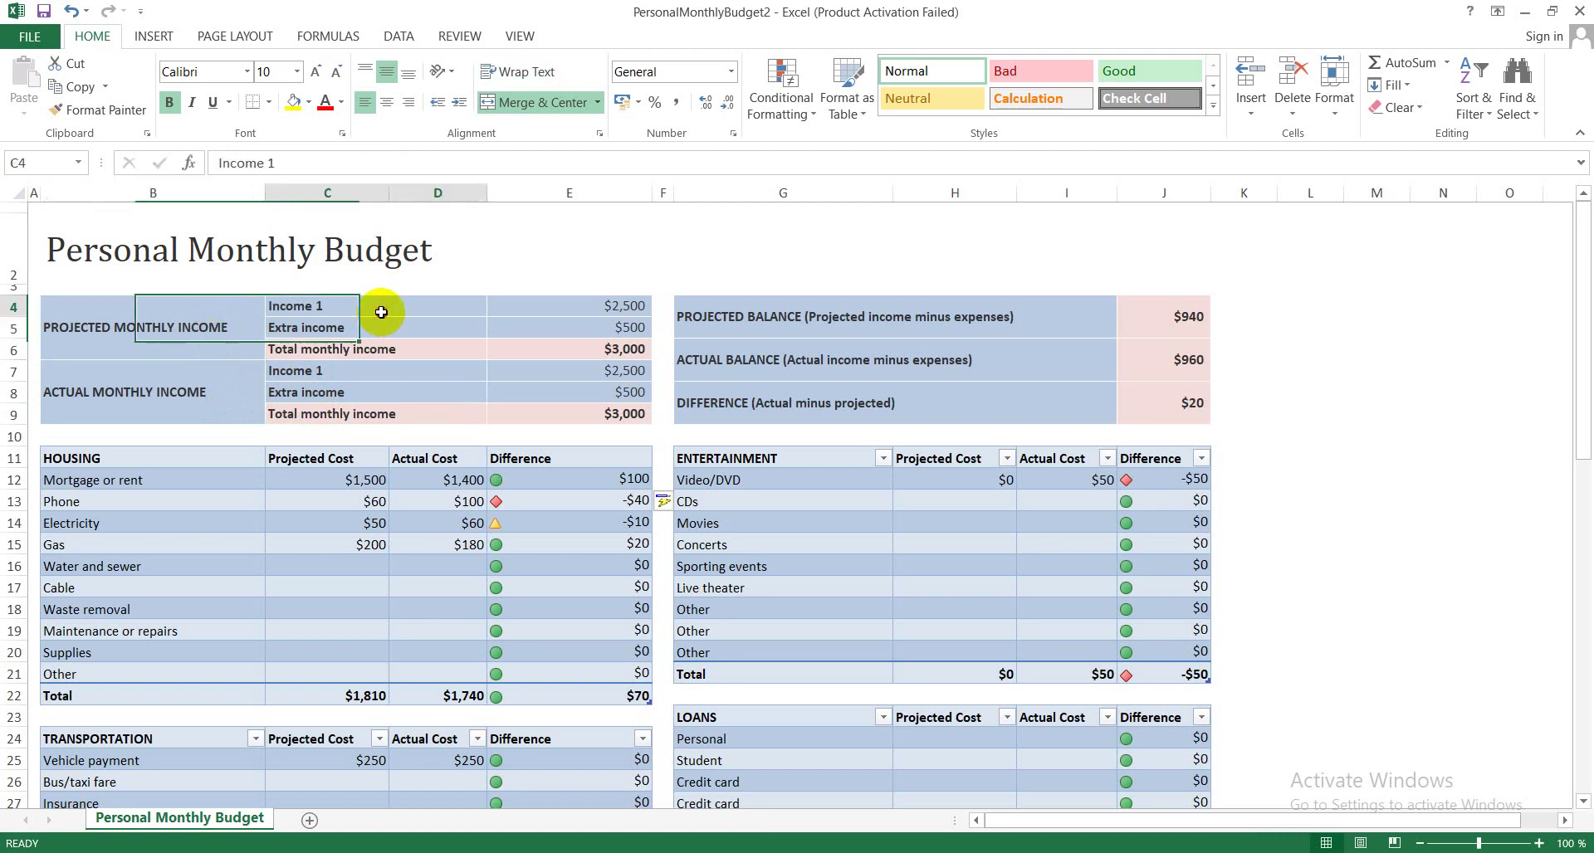
click(529, 312)
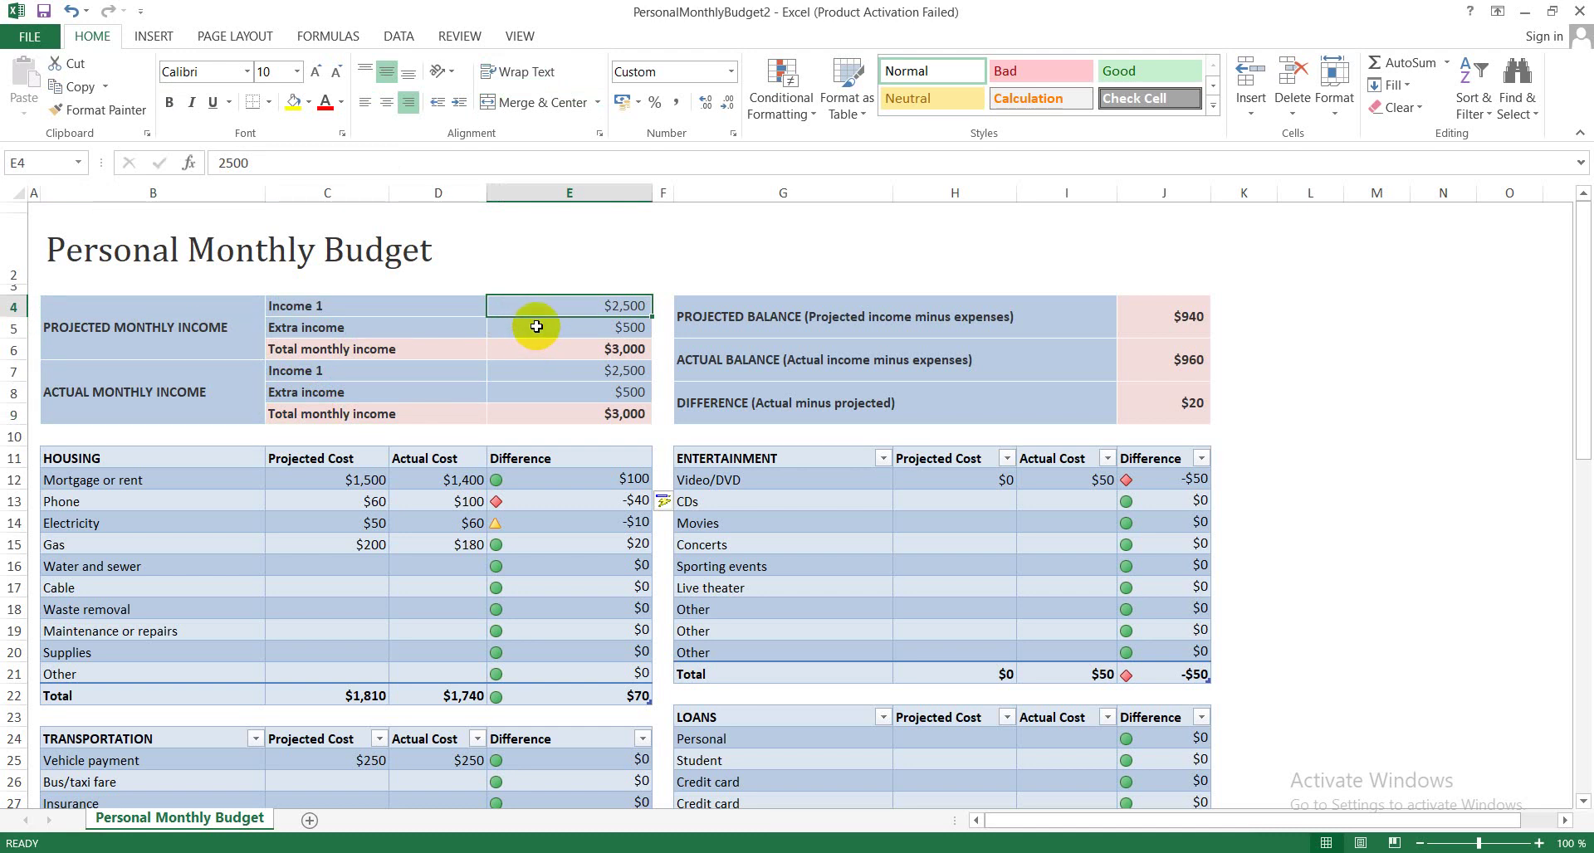
click(536, 328)
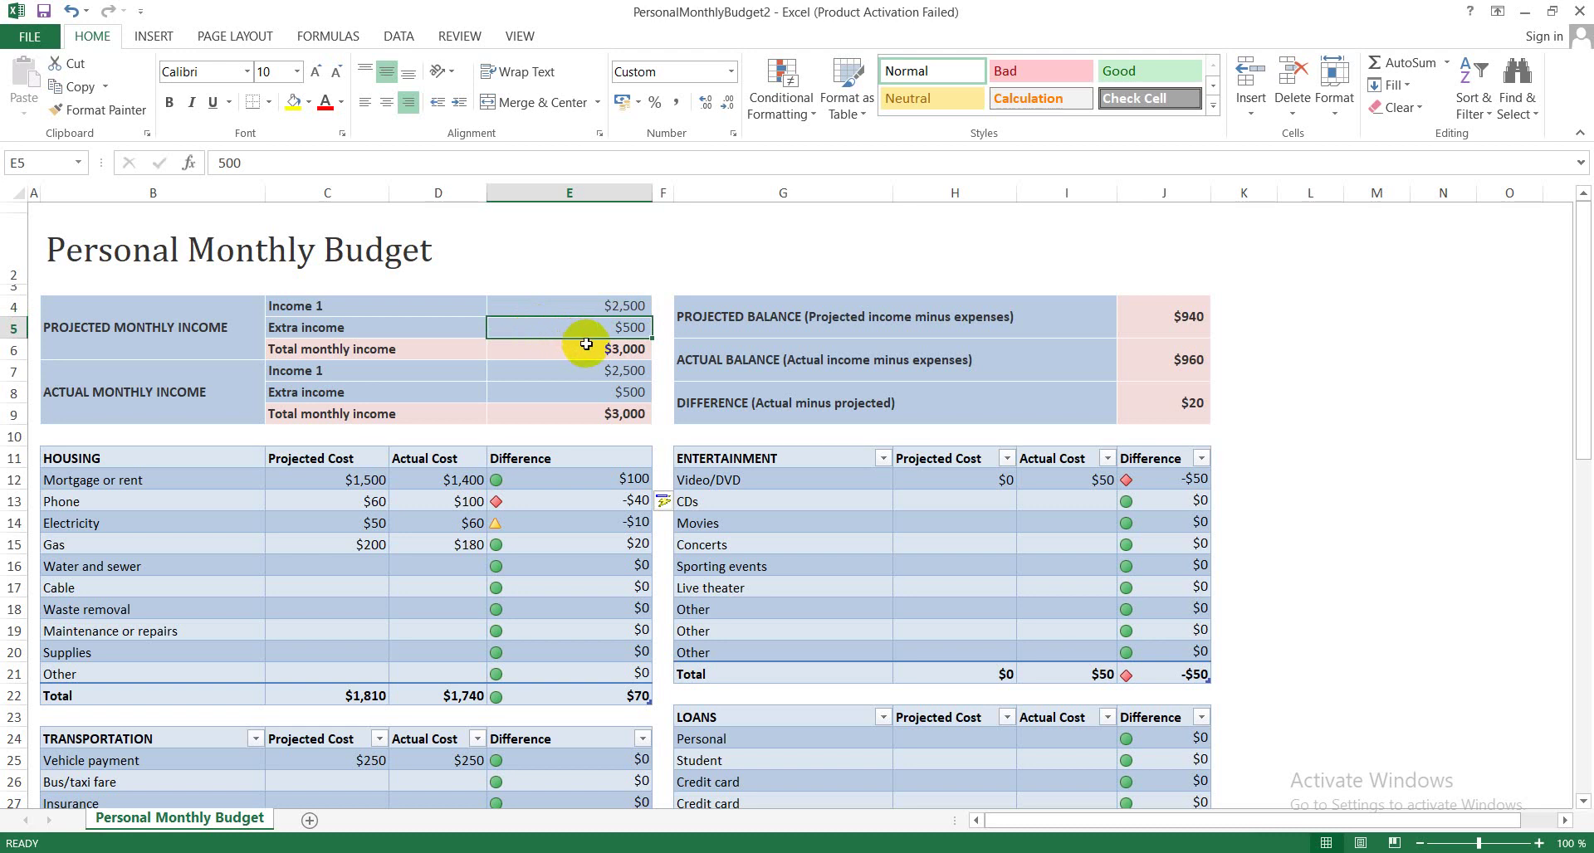
click(551, 349)
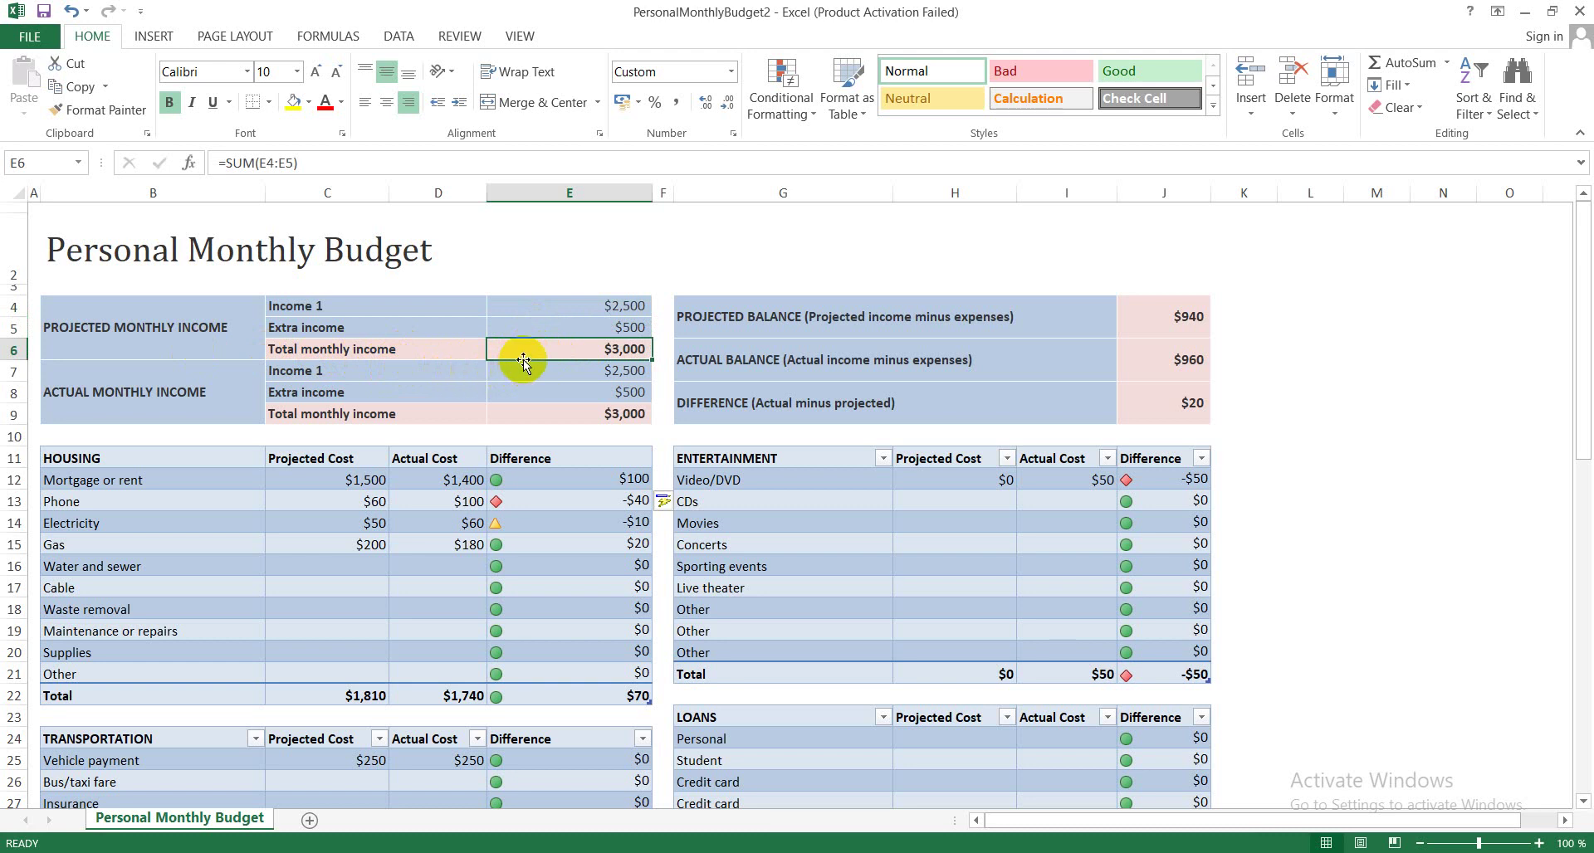
- Enter =SUM(E4:E5) in the projected total monthly income cell E6
text(=)
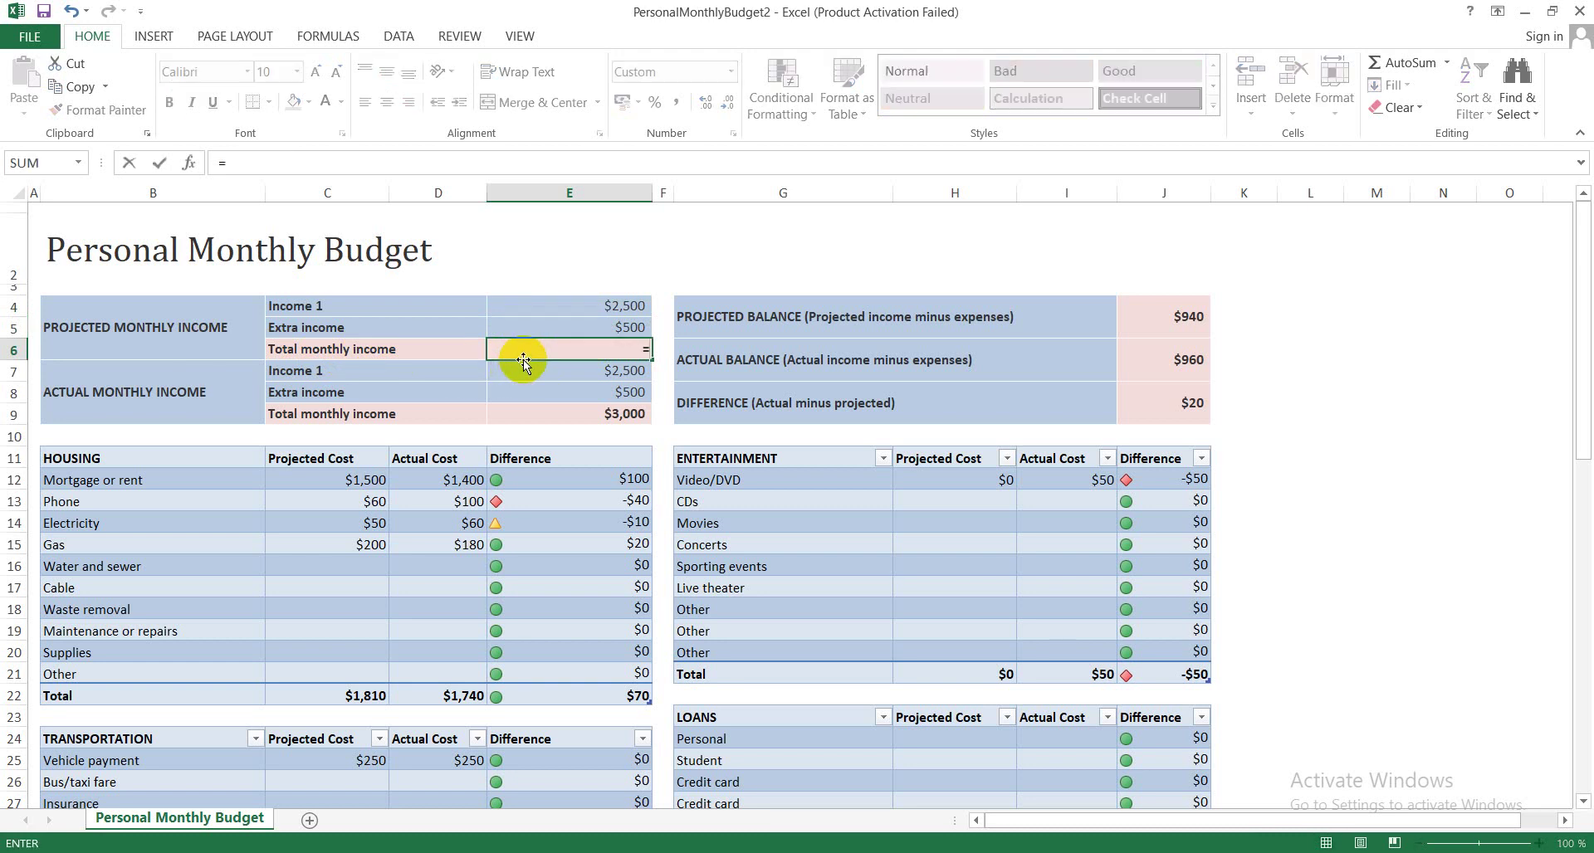
text(sum)
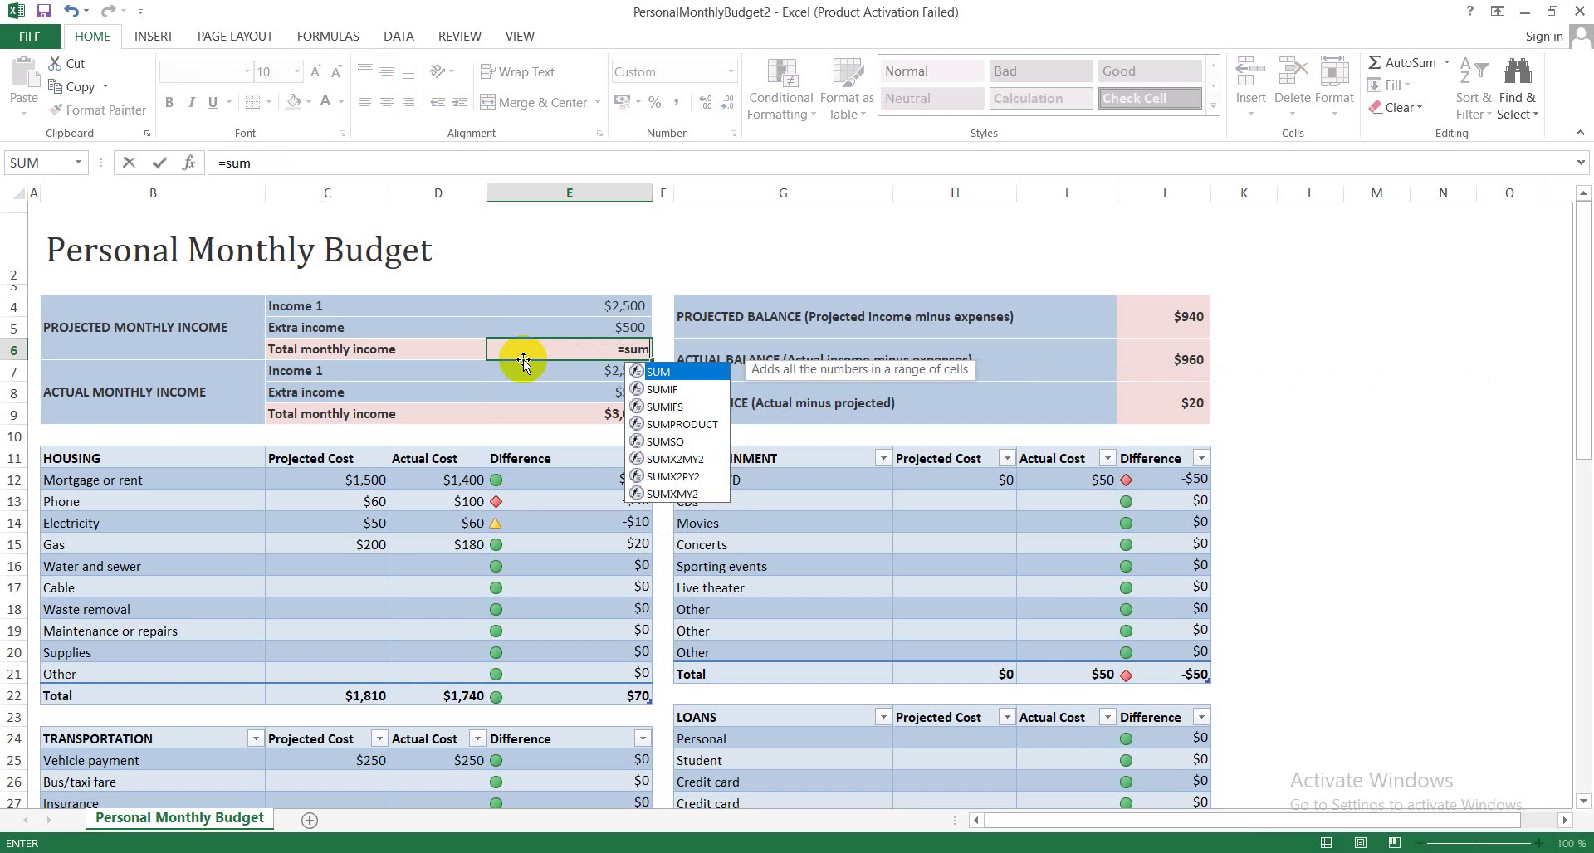
text(()
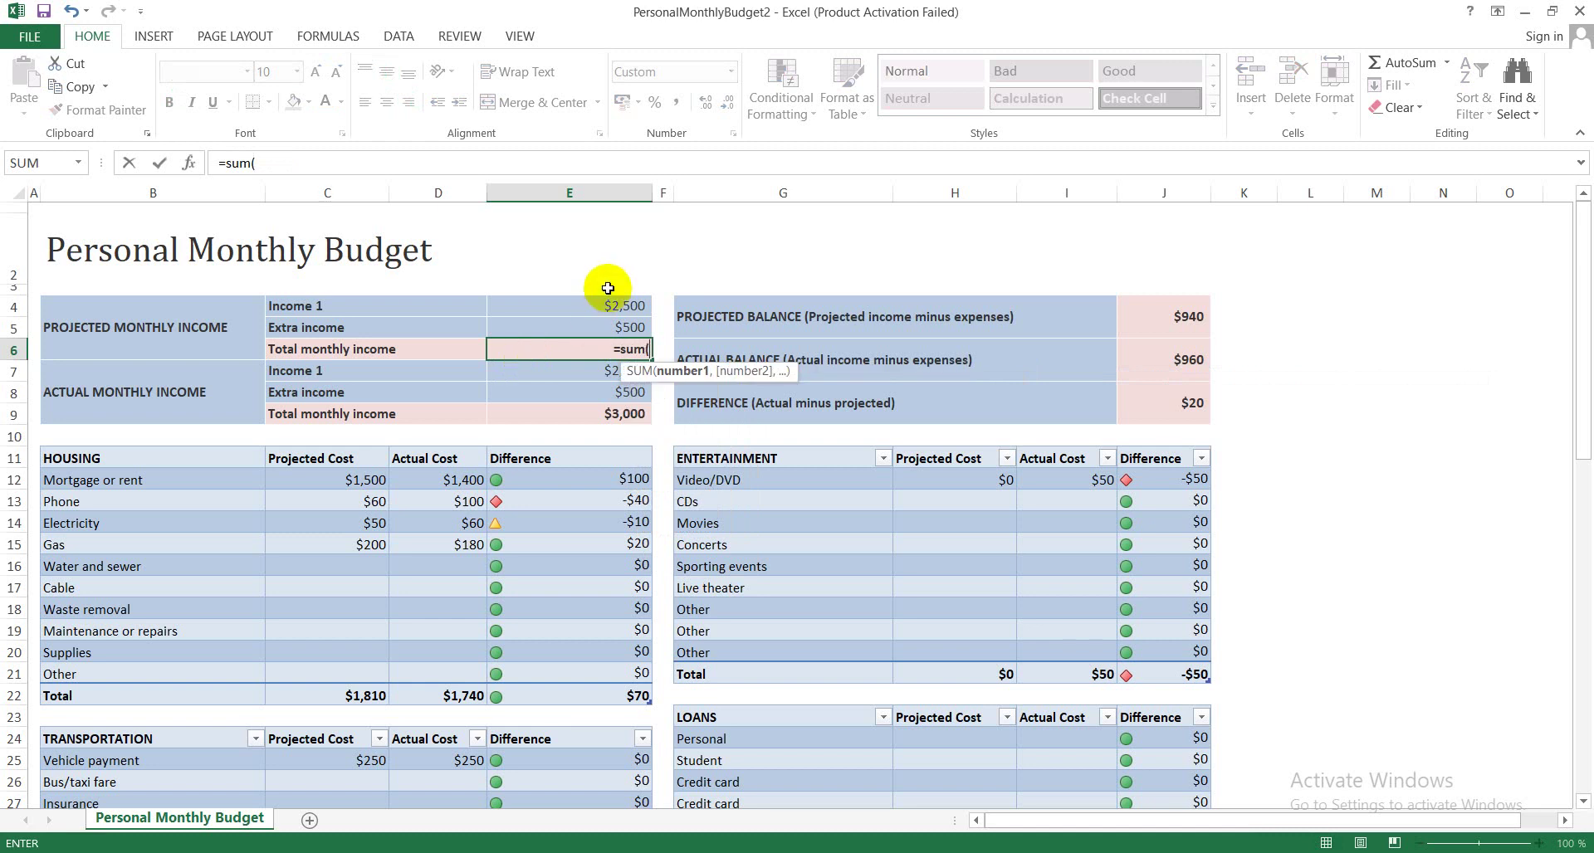
drag(610, 305, 609, 326)
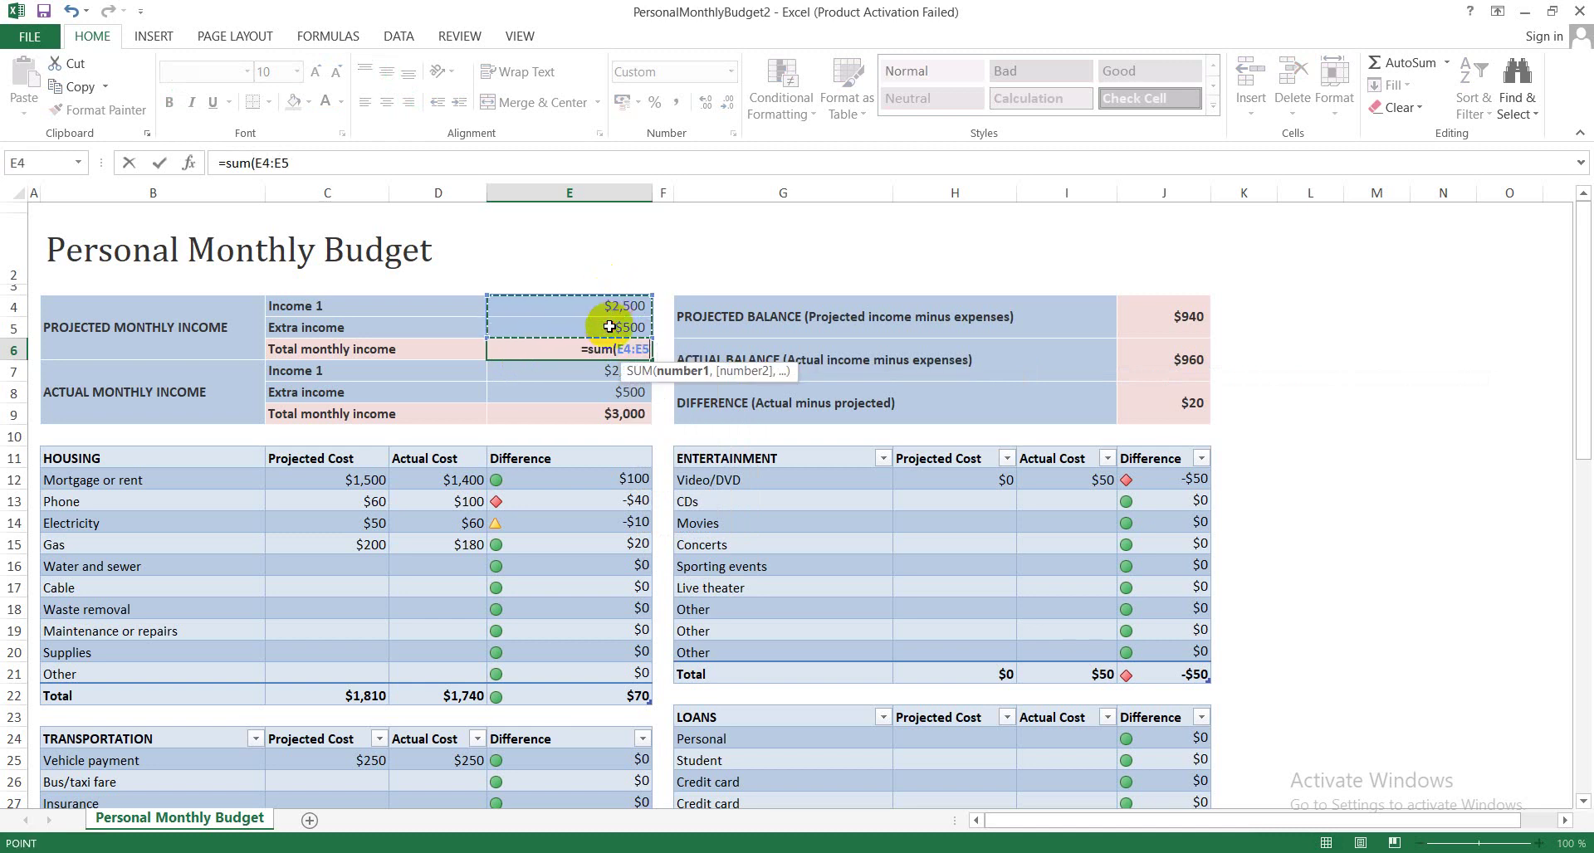
text())
key(Return)
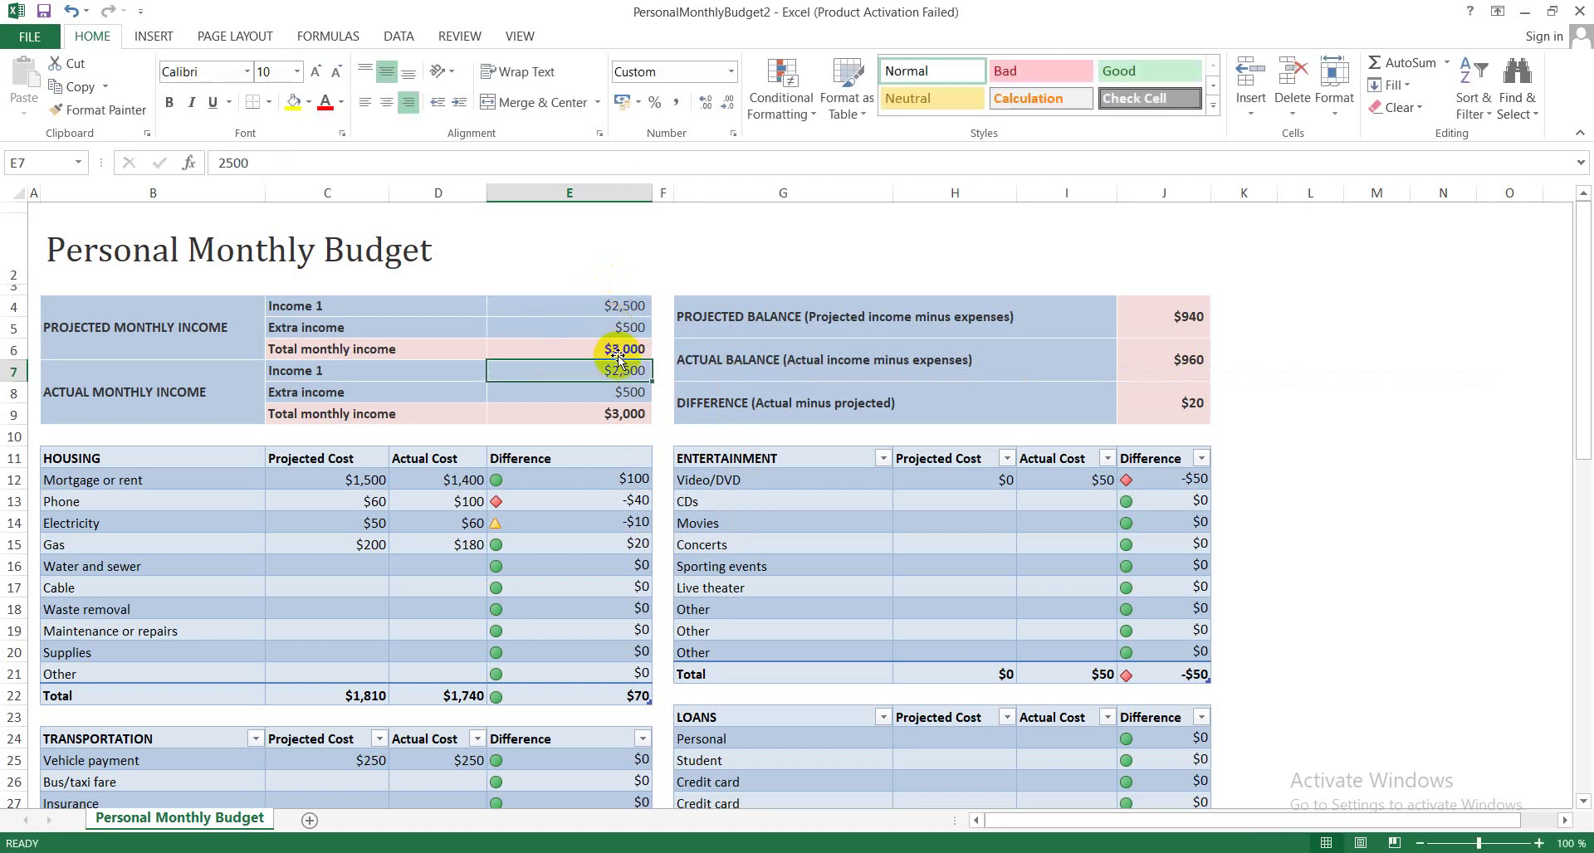
click(612, 351)
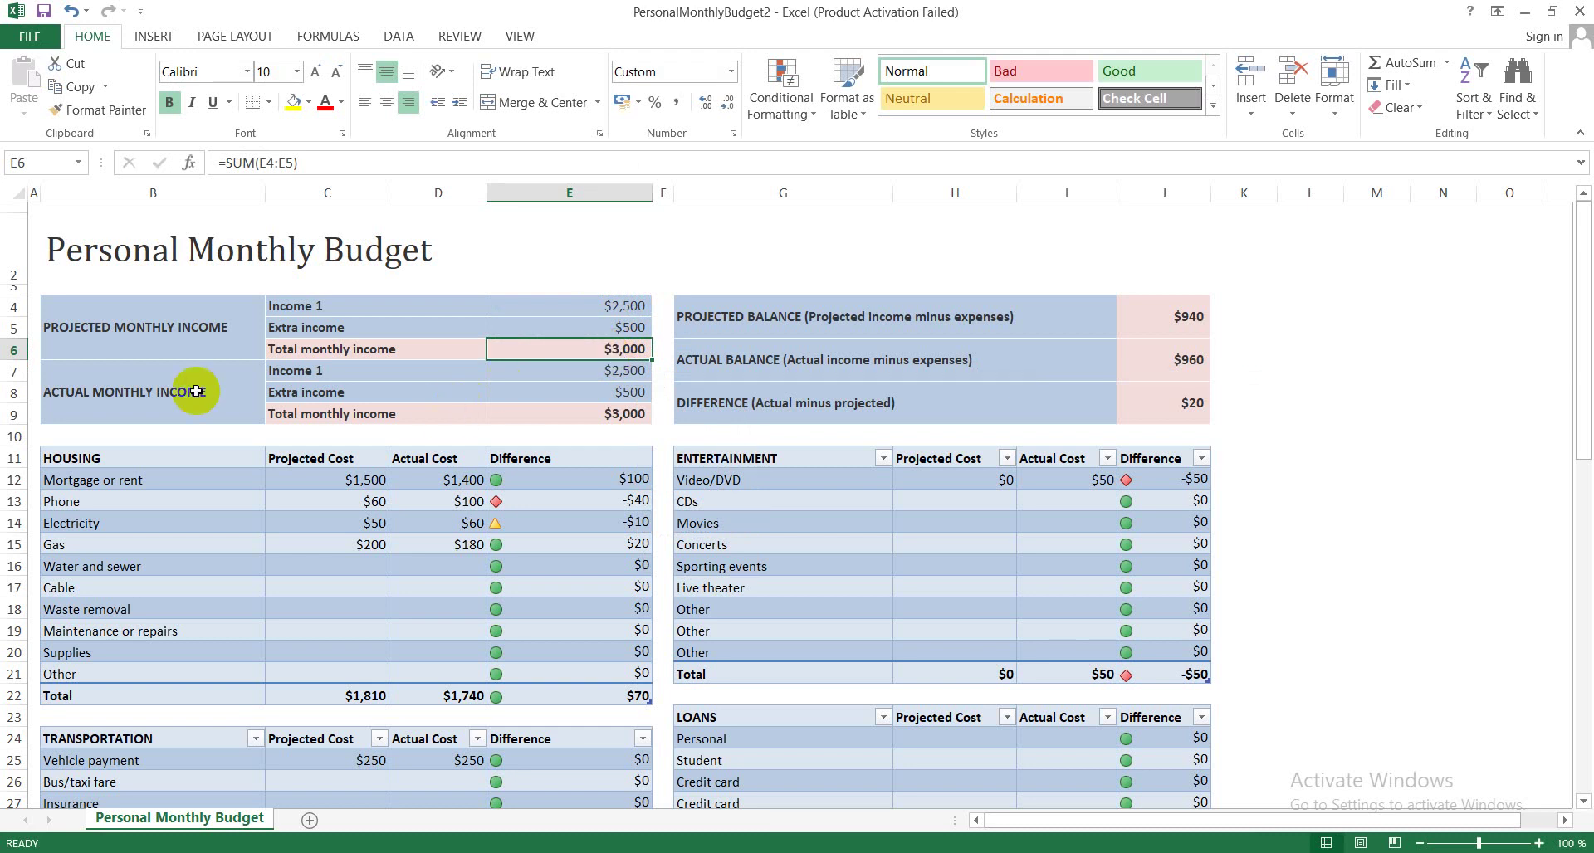
- Replace the actual total monthly income in E9 with =SUM(E7:E8), showing $3,000
click(156, 391)
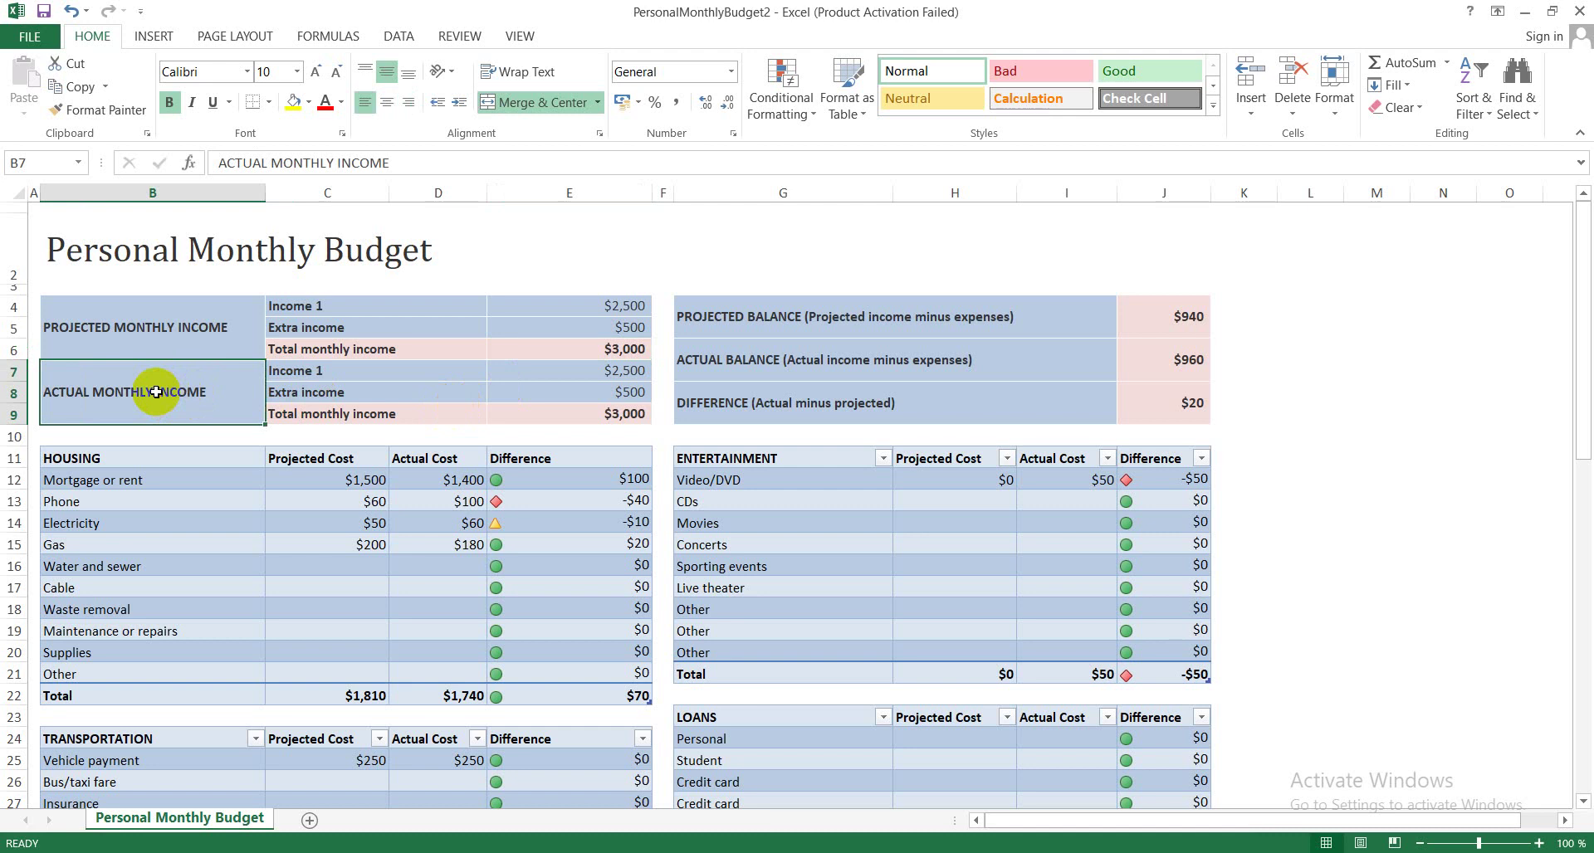
click(393, 370)
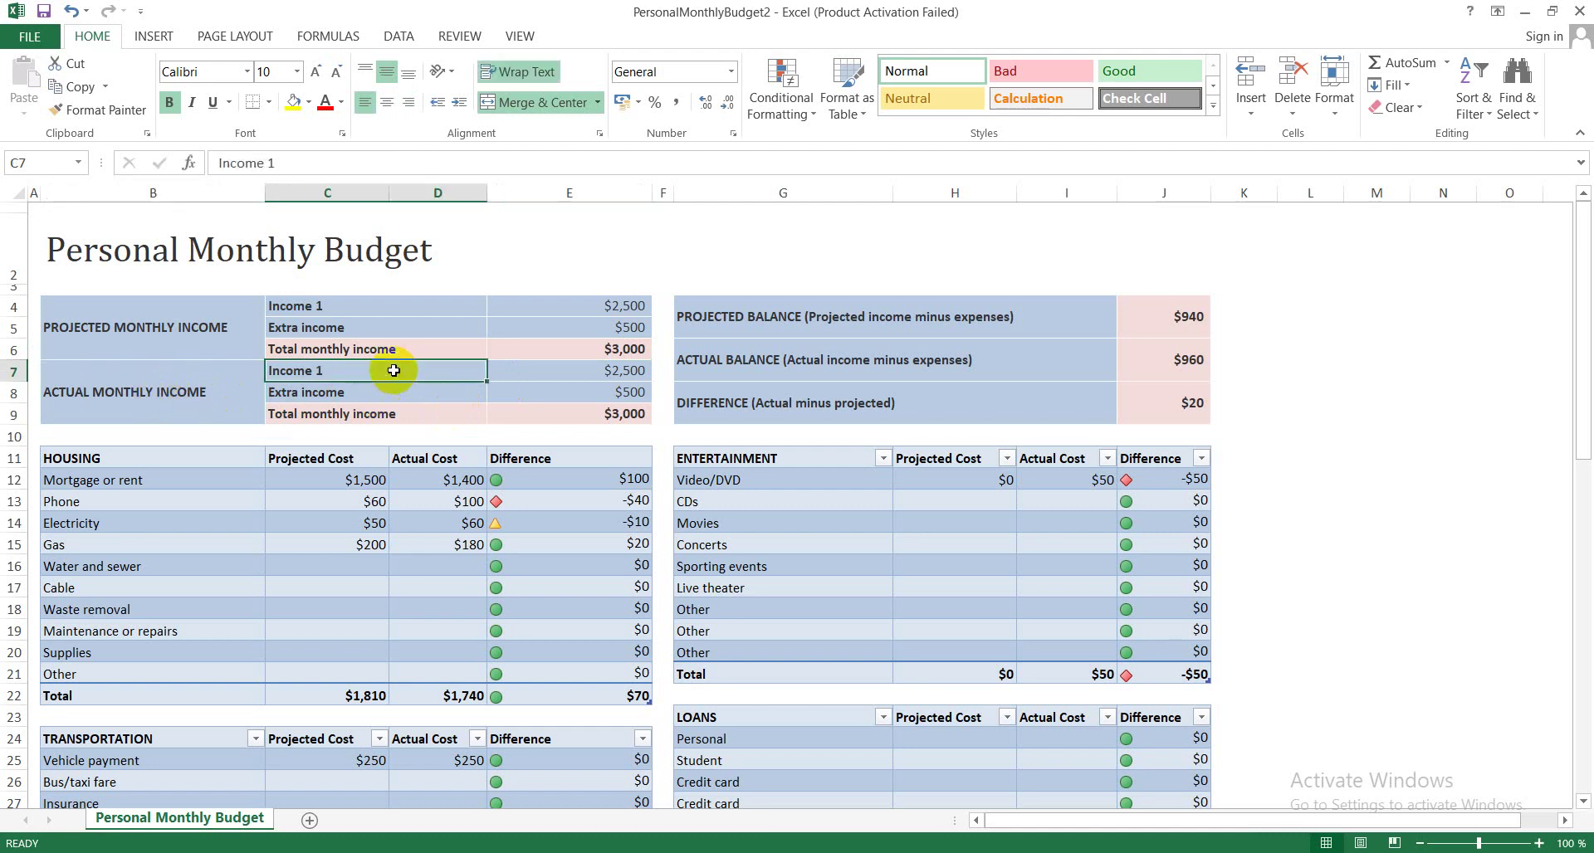
click(573, 370)
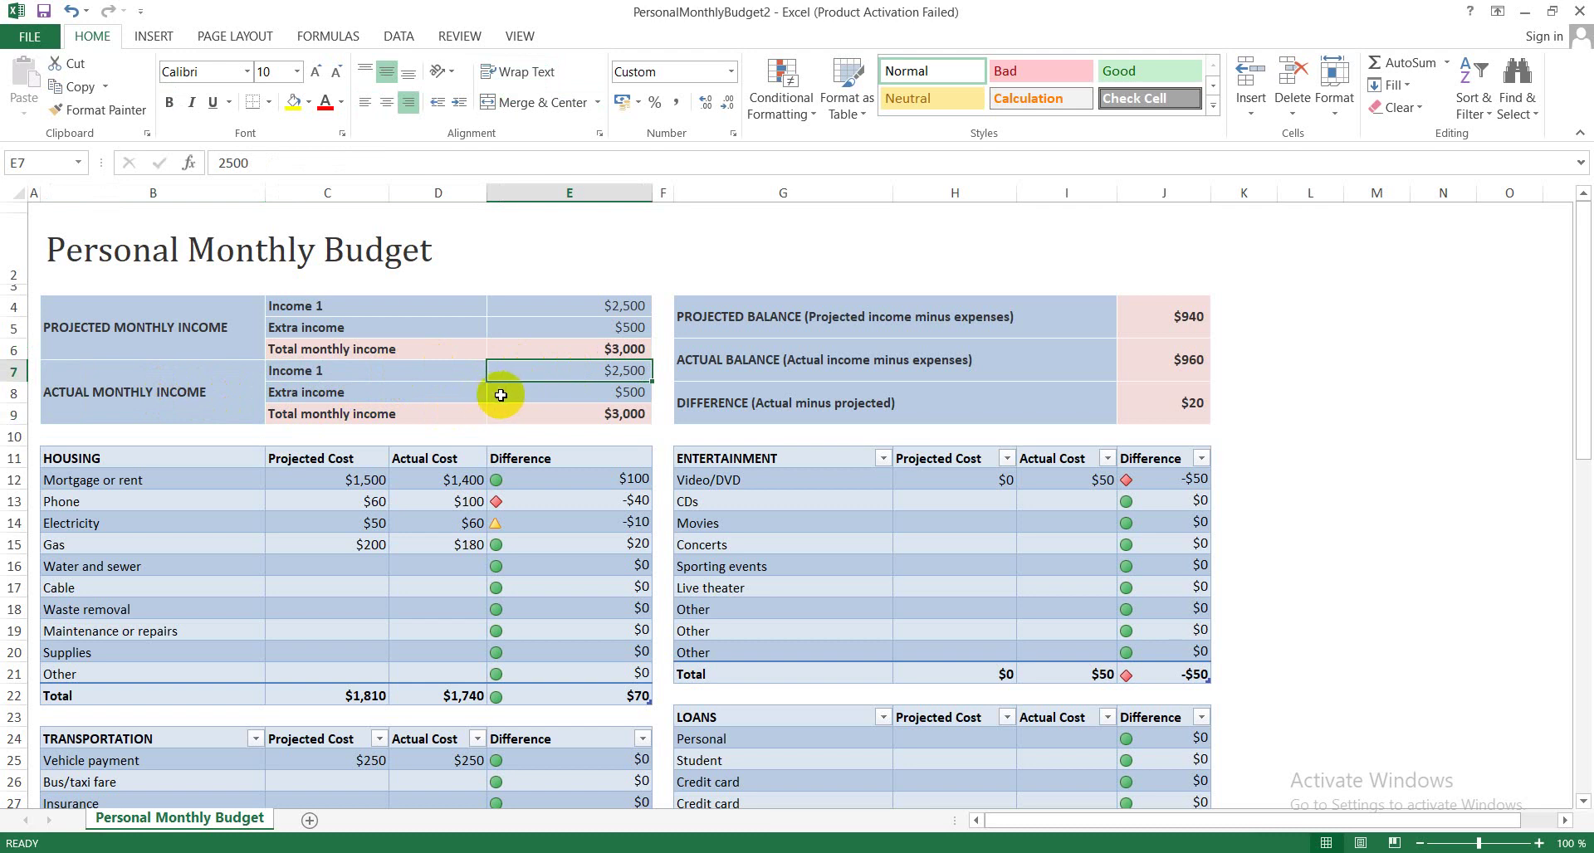
click(527, 397)
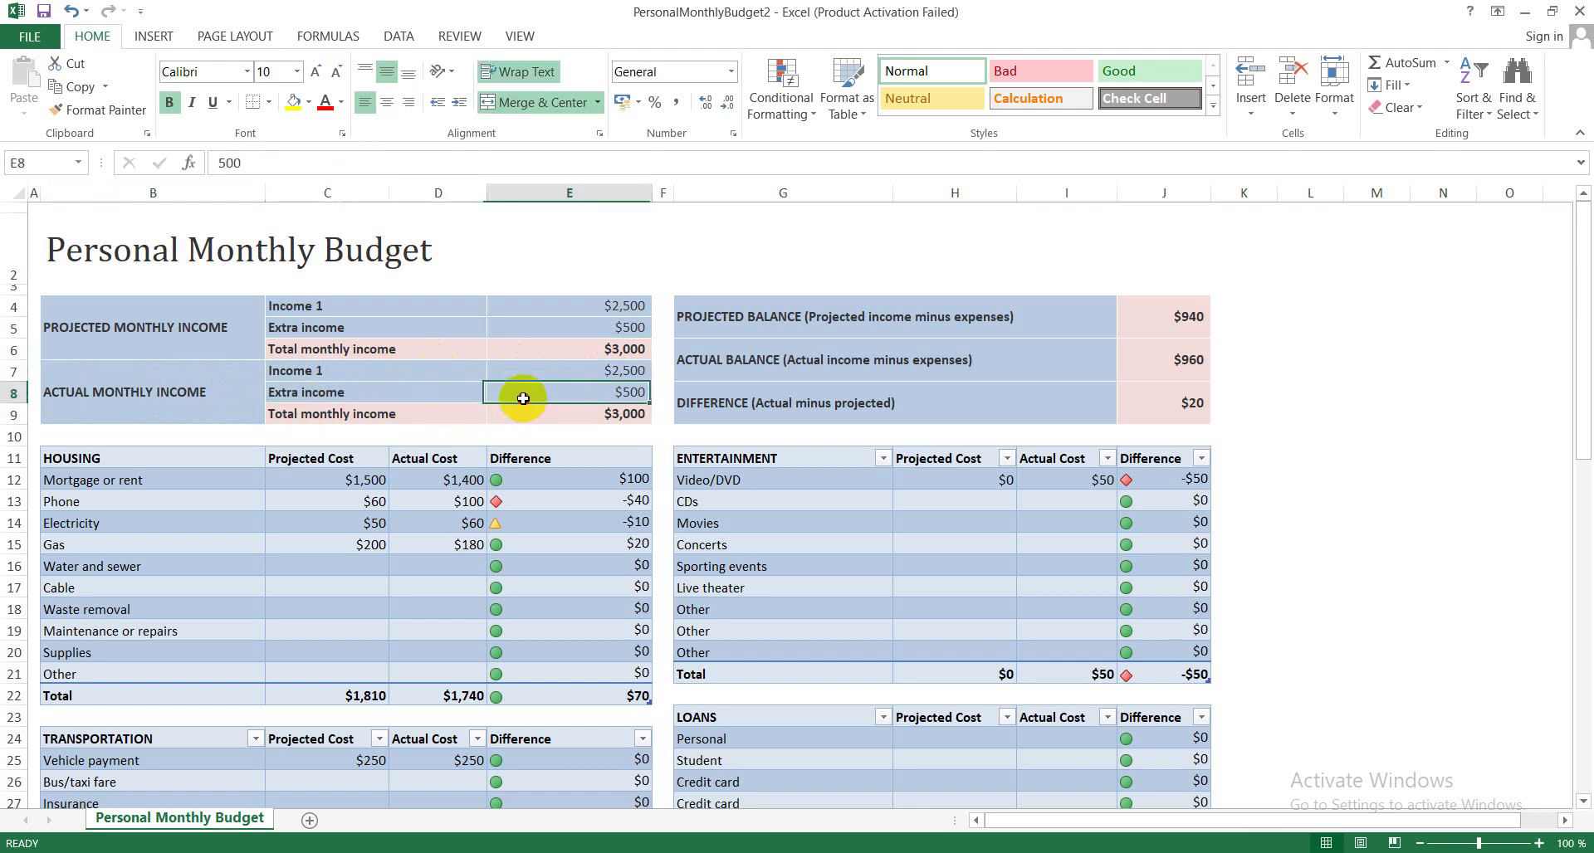
click(574, 418)
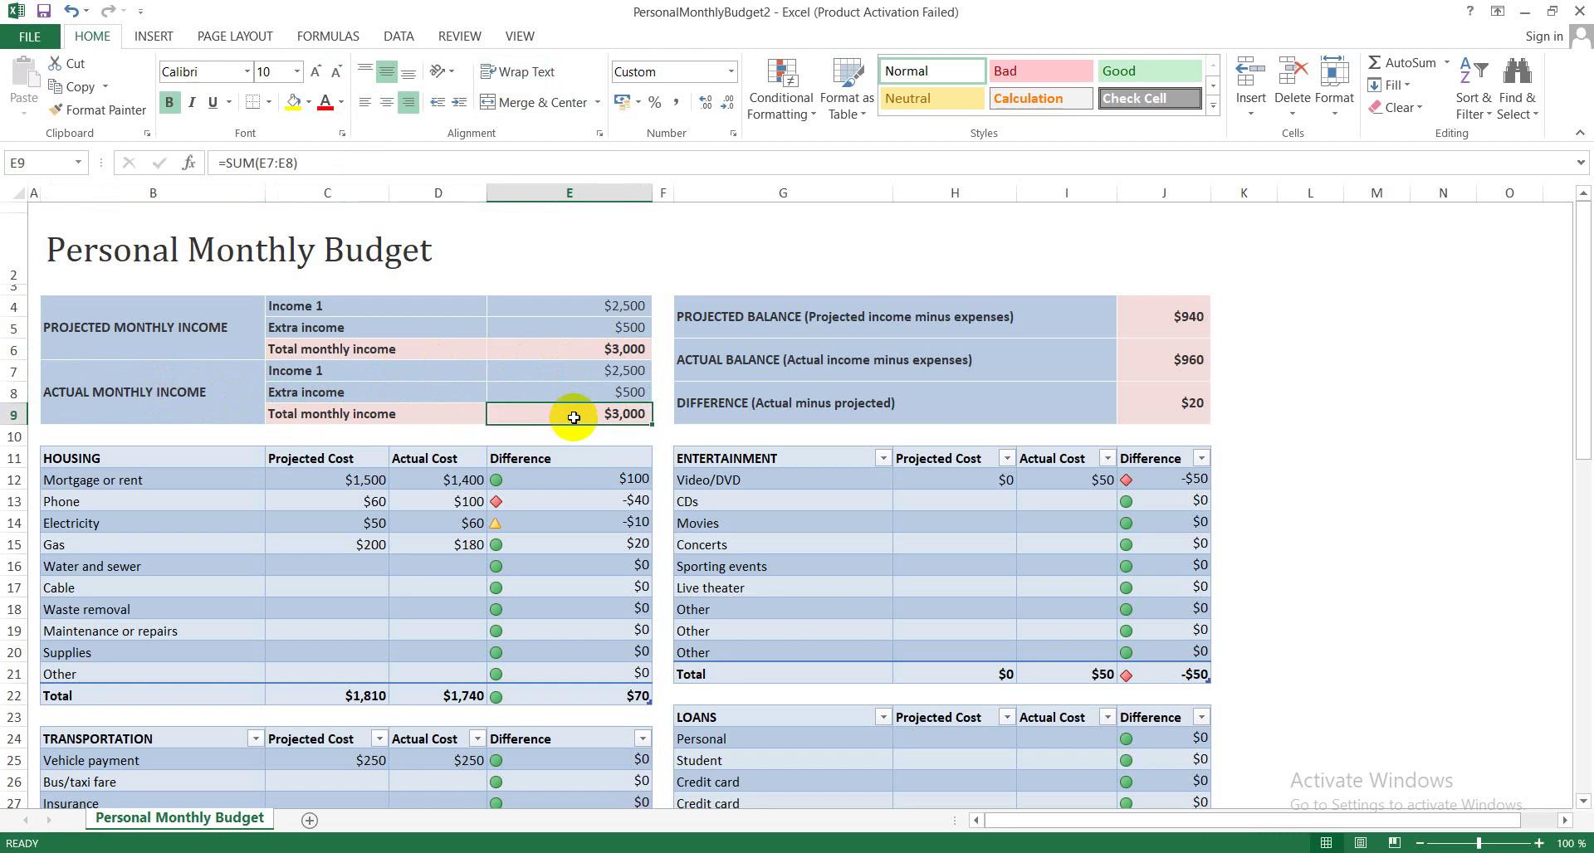
key(Delete)
text(=s)
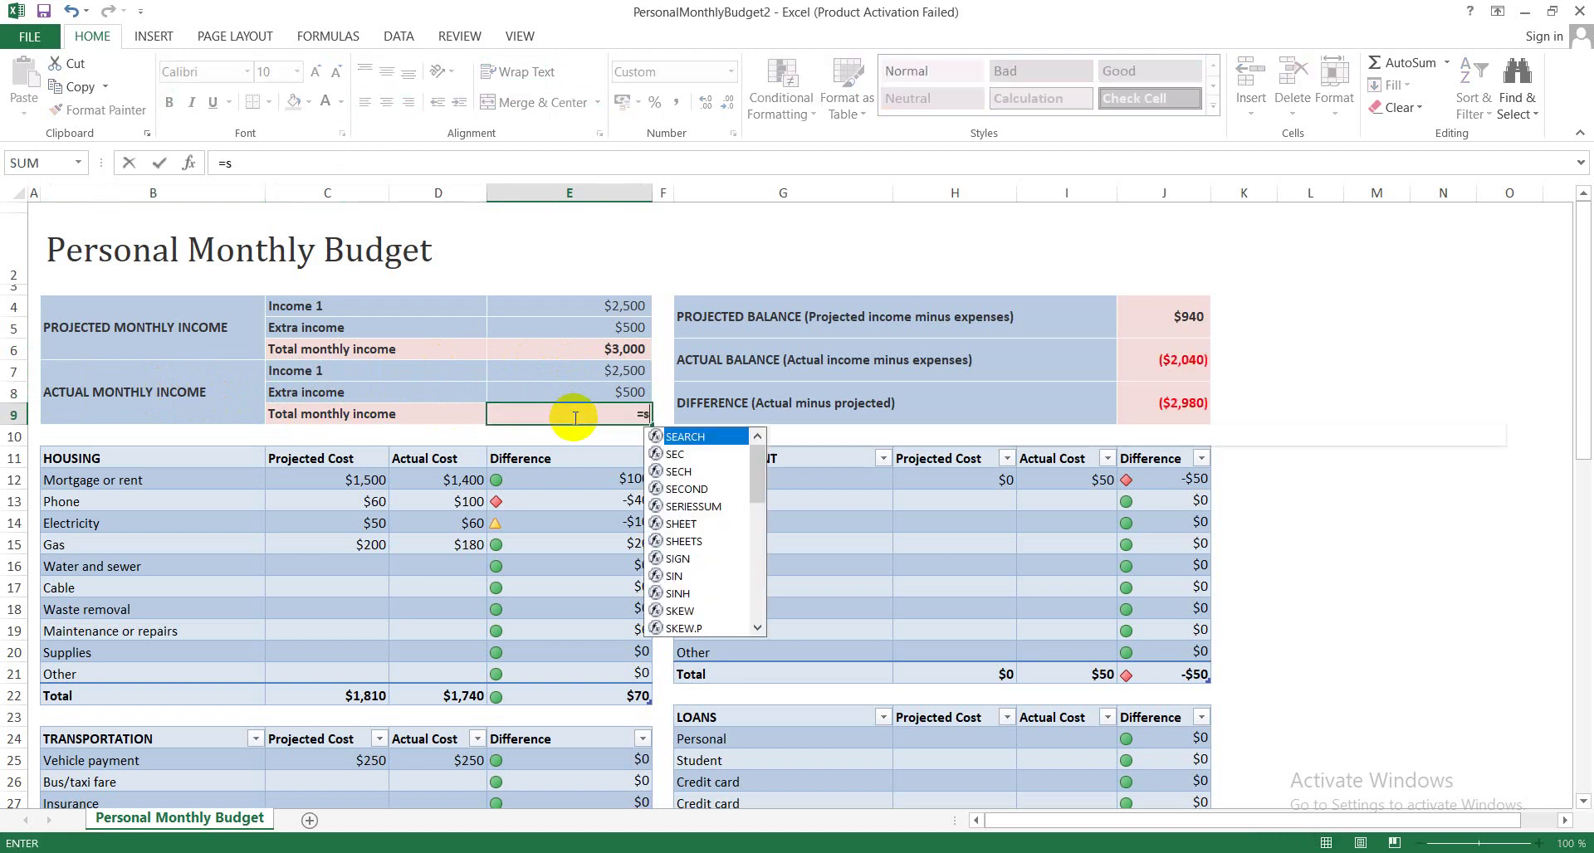
text(um)
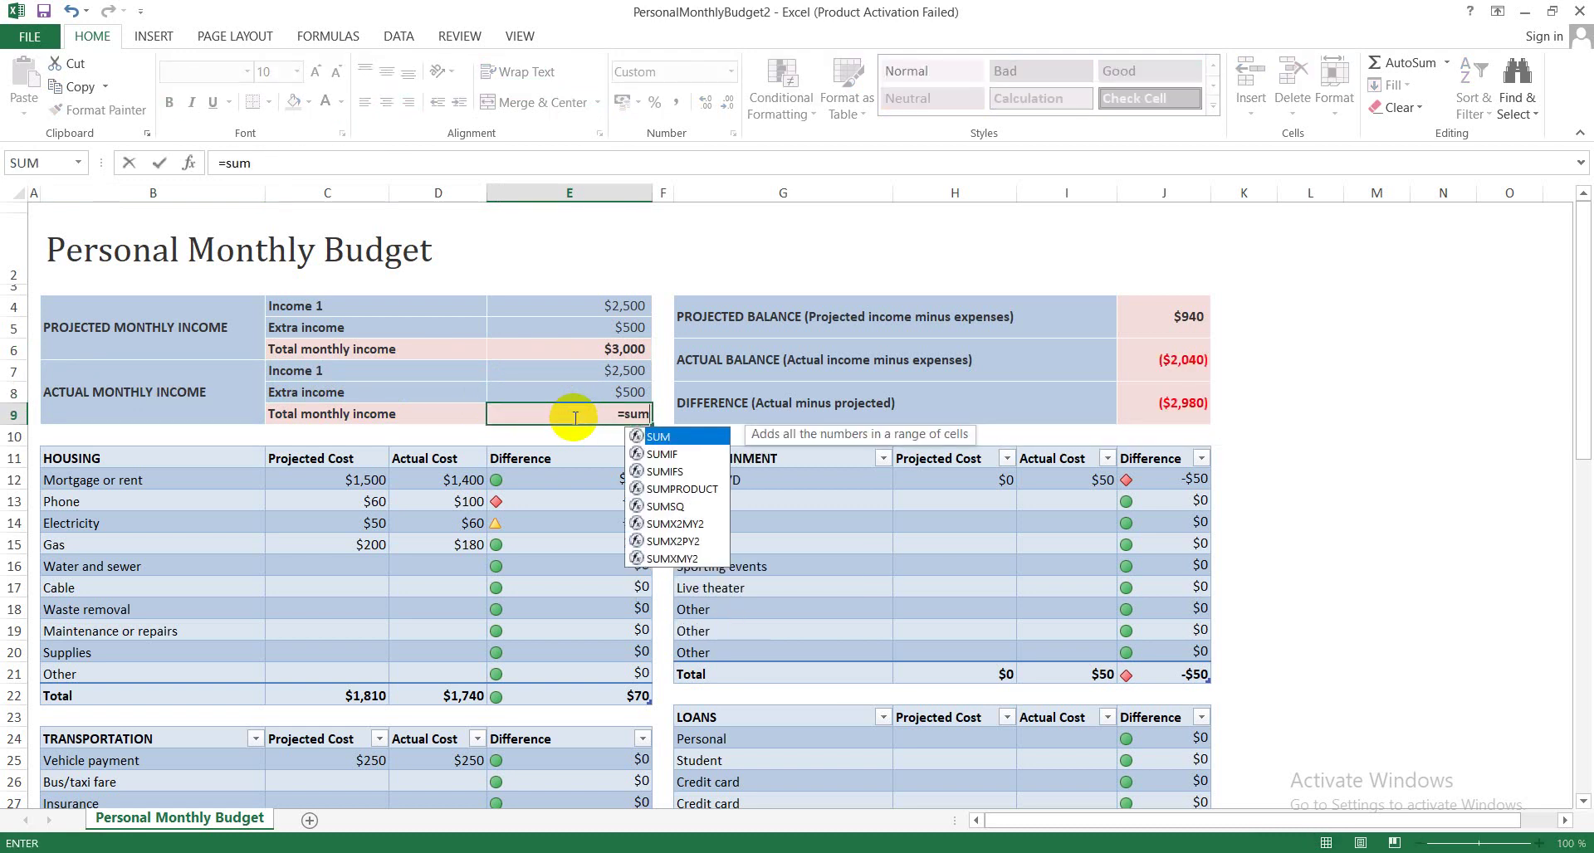
text(()
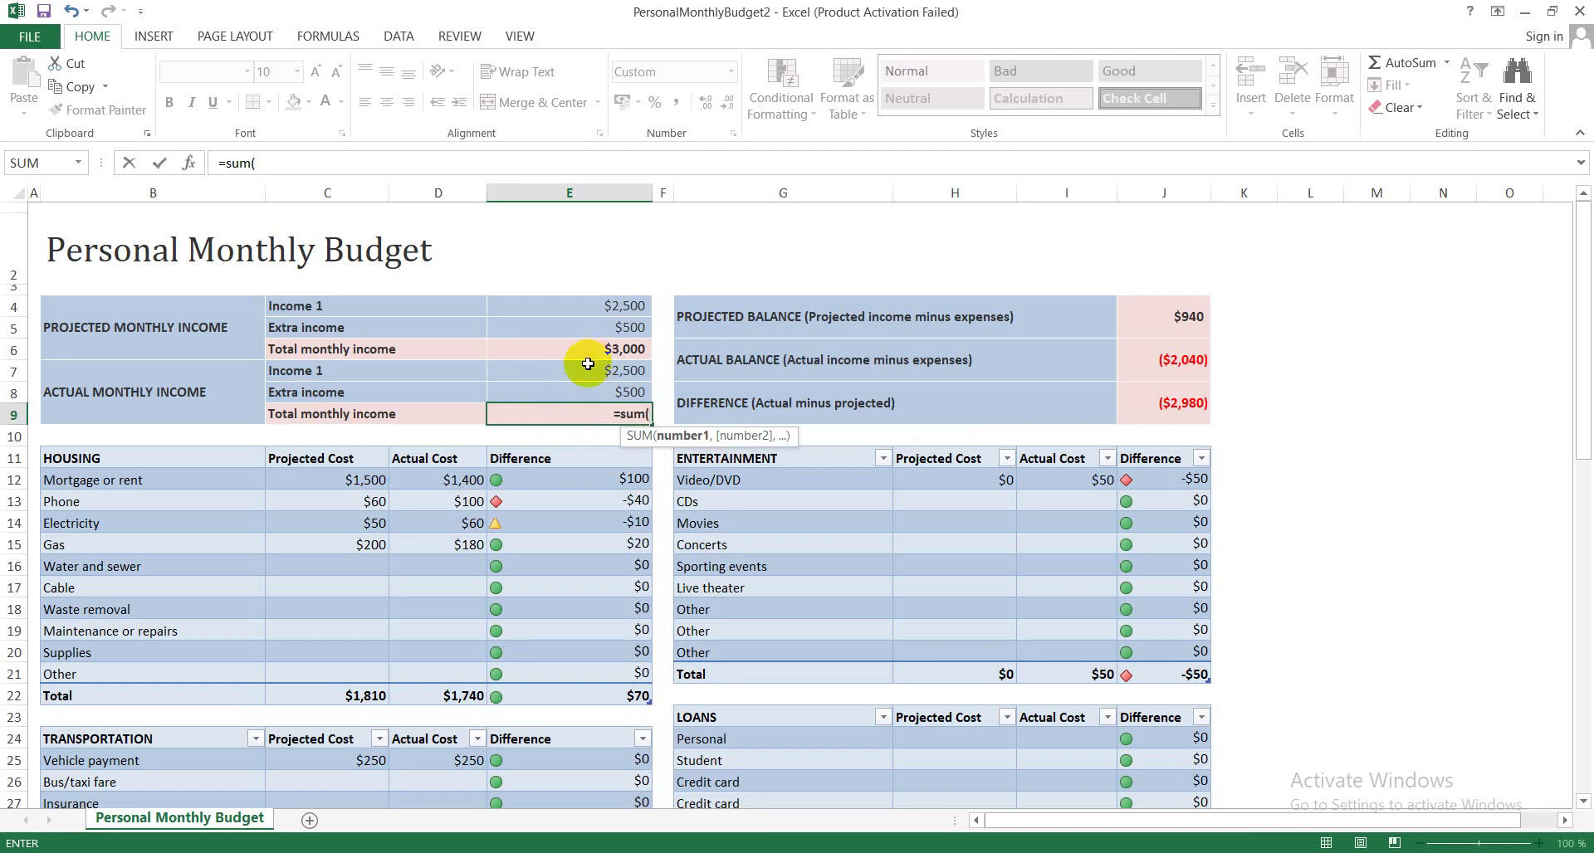
drag(588, 363, 588, 388)
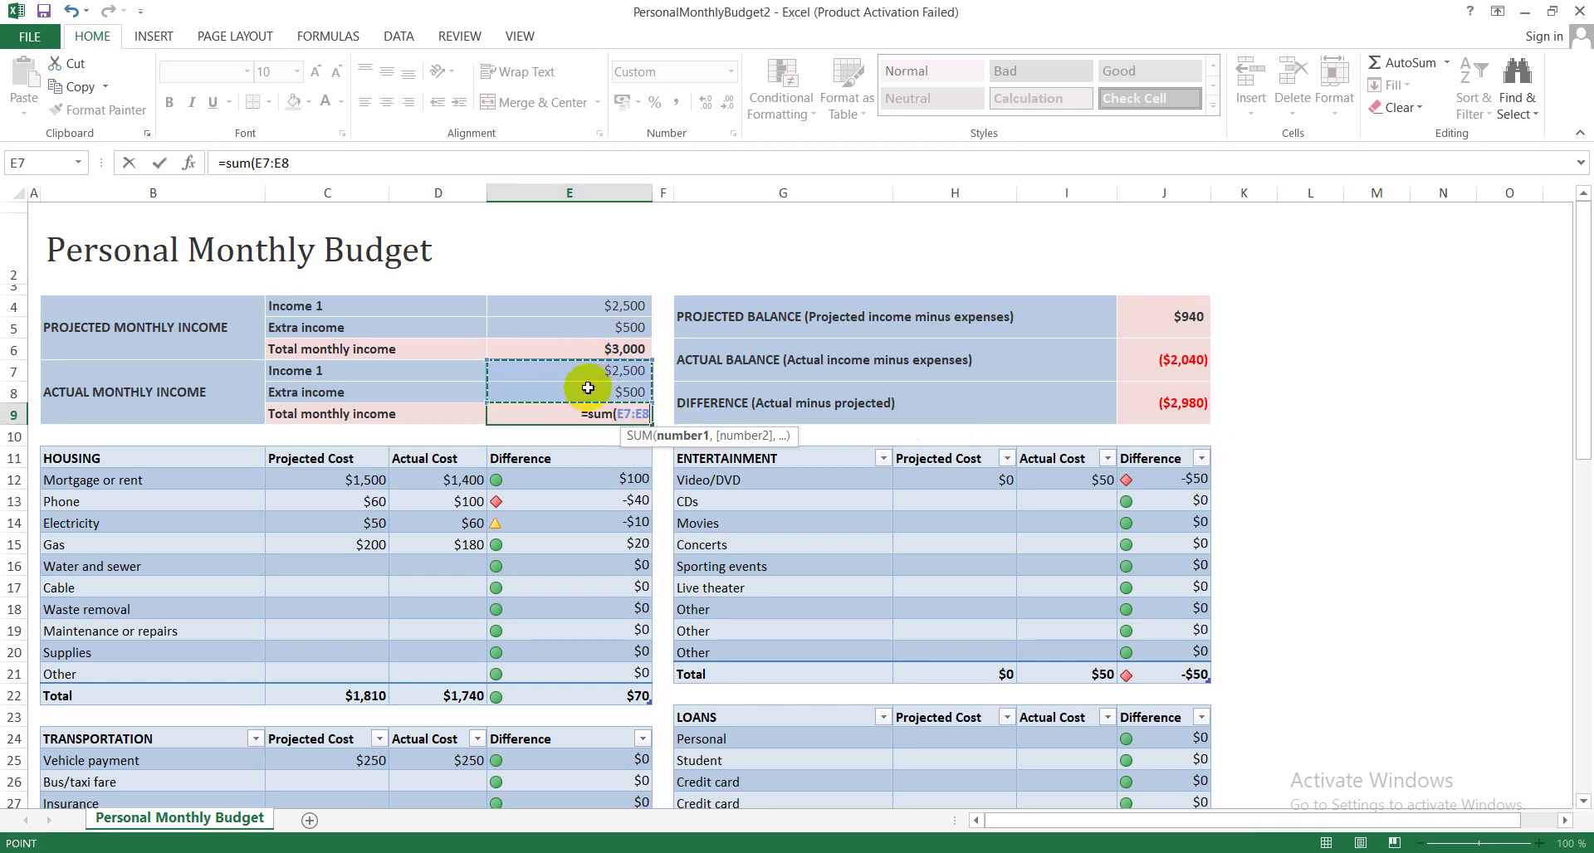
text())
key(Return)
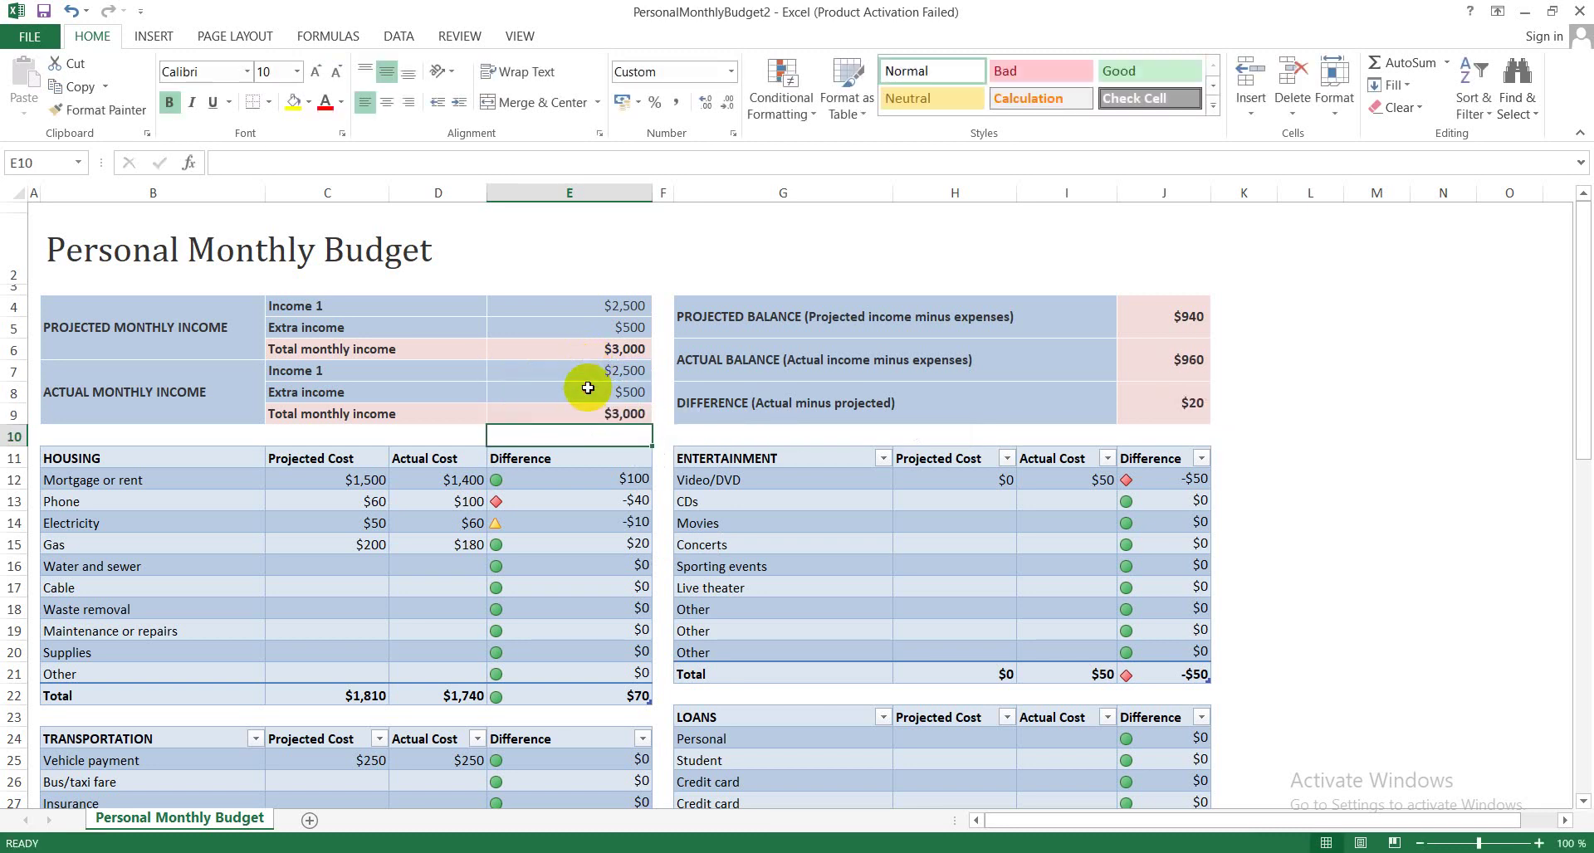
click(612, 414)
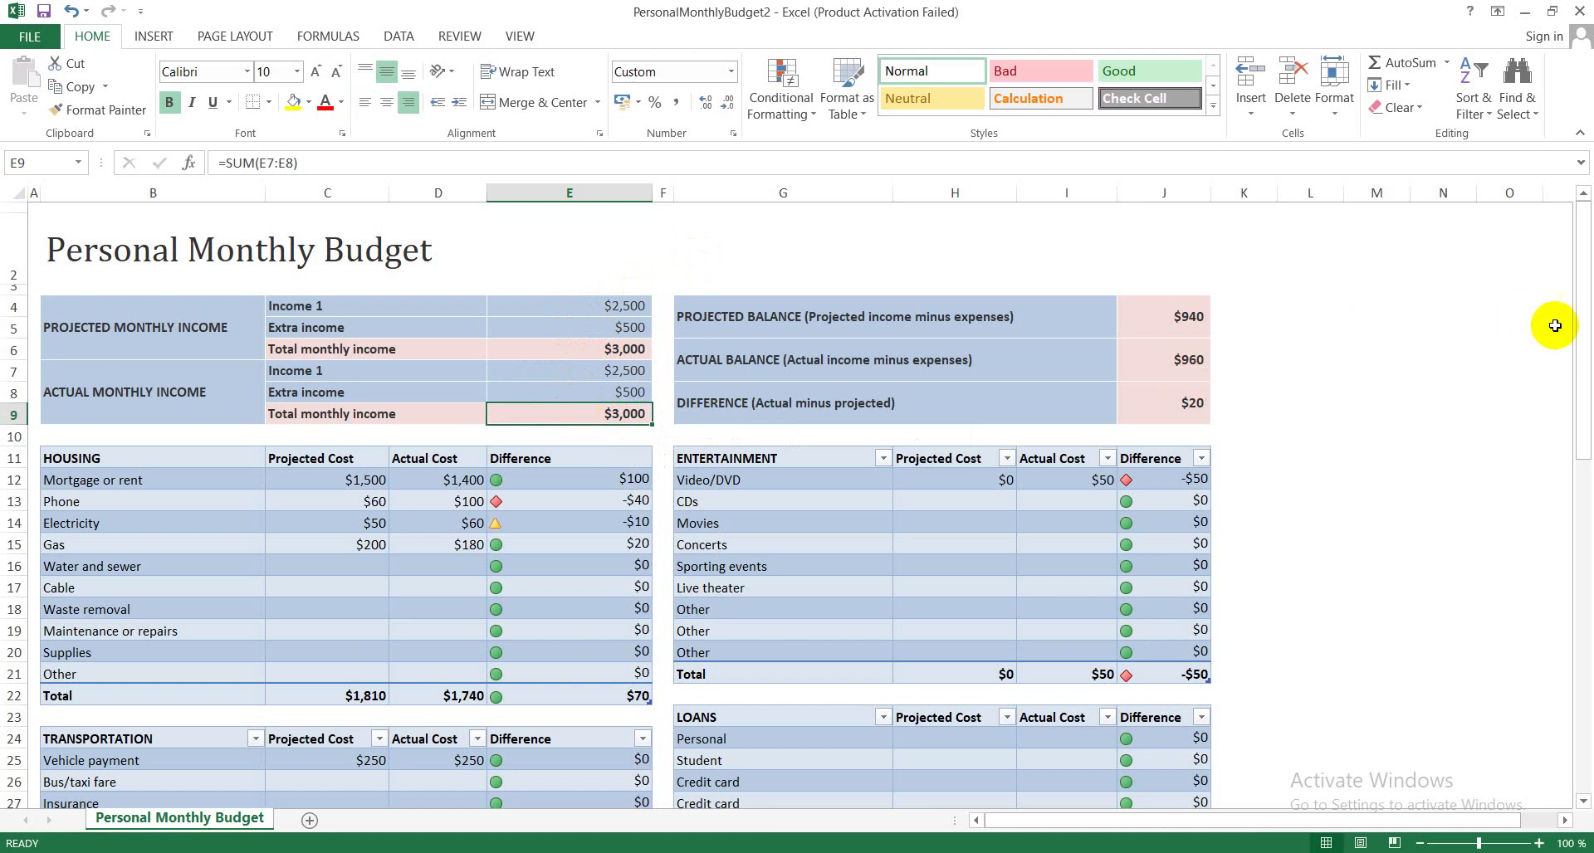
drag(1576, 338, 1570, 411)
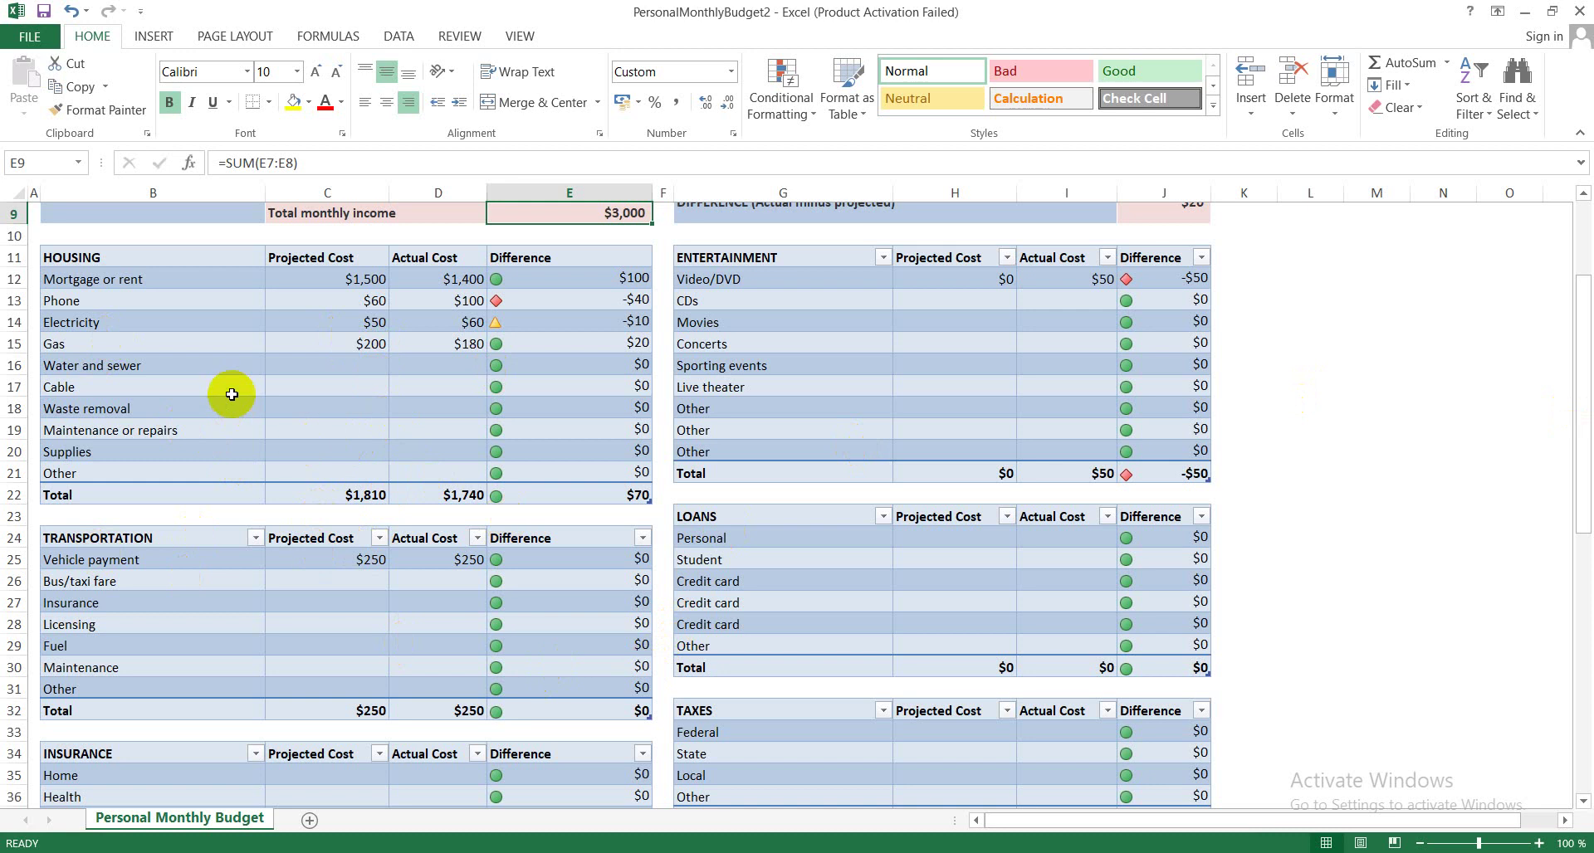
mouse_move(203, 260)
mouse_down()
mouse_move(453, 382)
mouse_move(384, 366)
mouse_up()
click(142, 320)
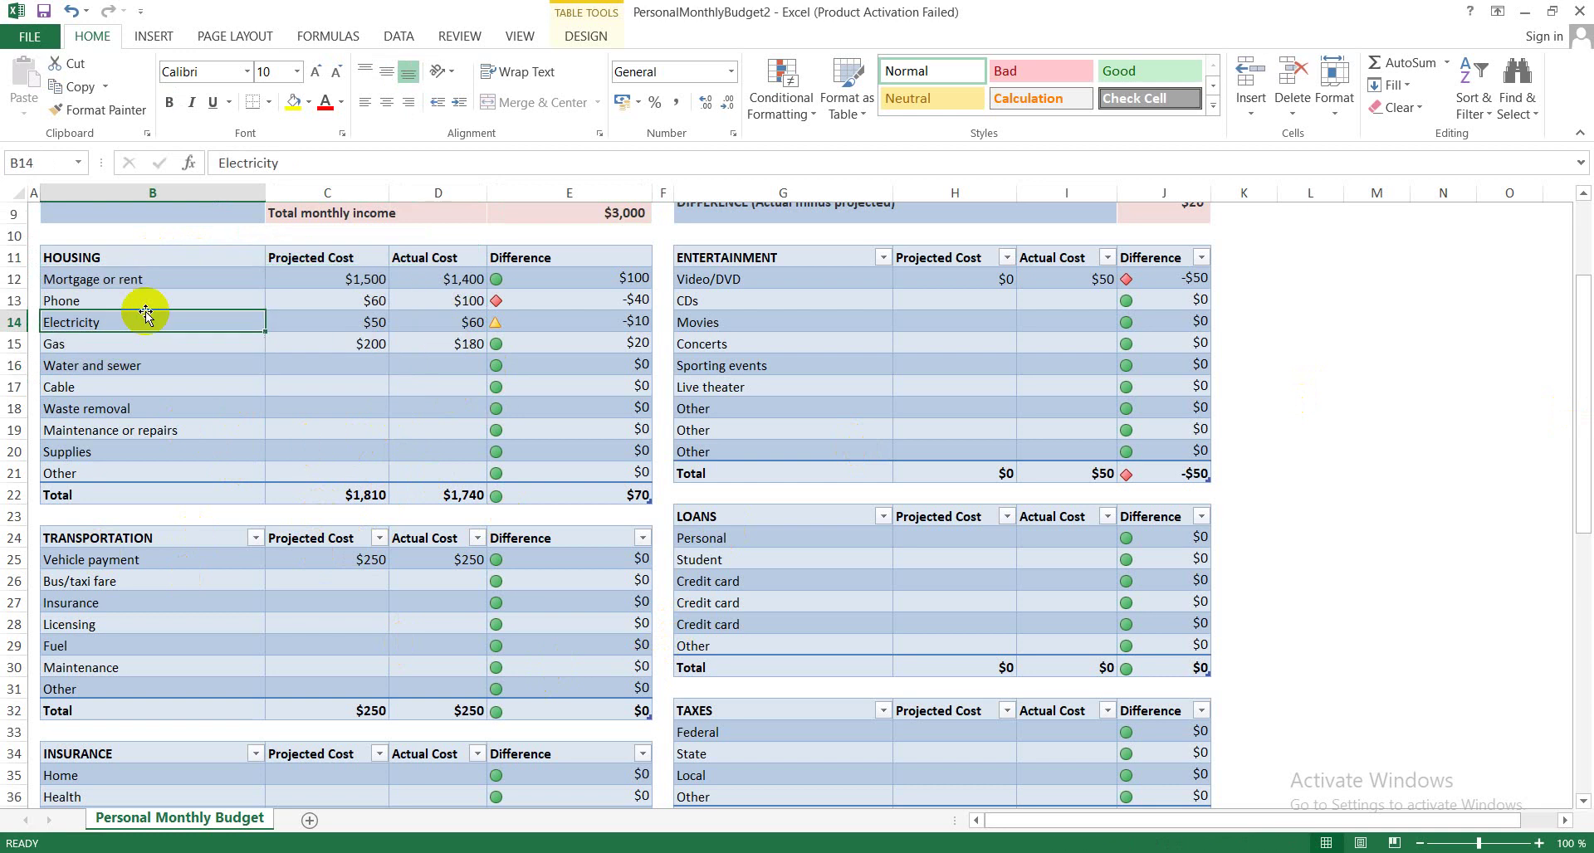
mouse_move(125, 260)
mouse_down()
mouse_move(384, 317)
mouse_move(536, 405)
mouse_up()
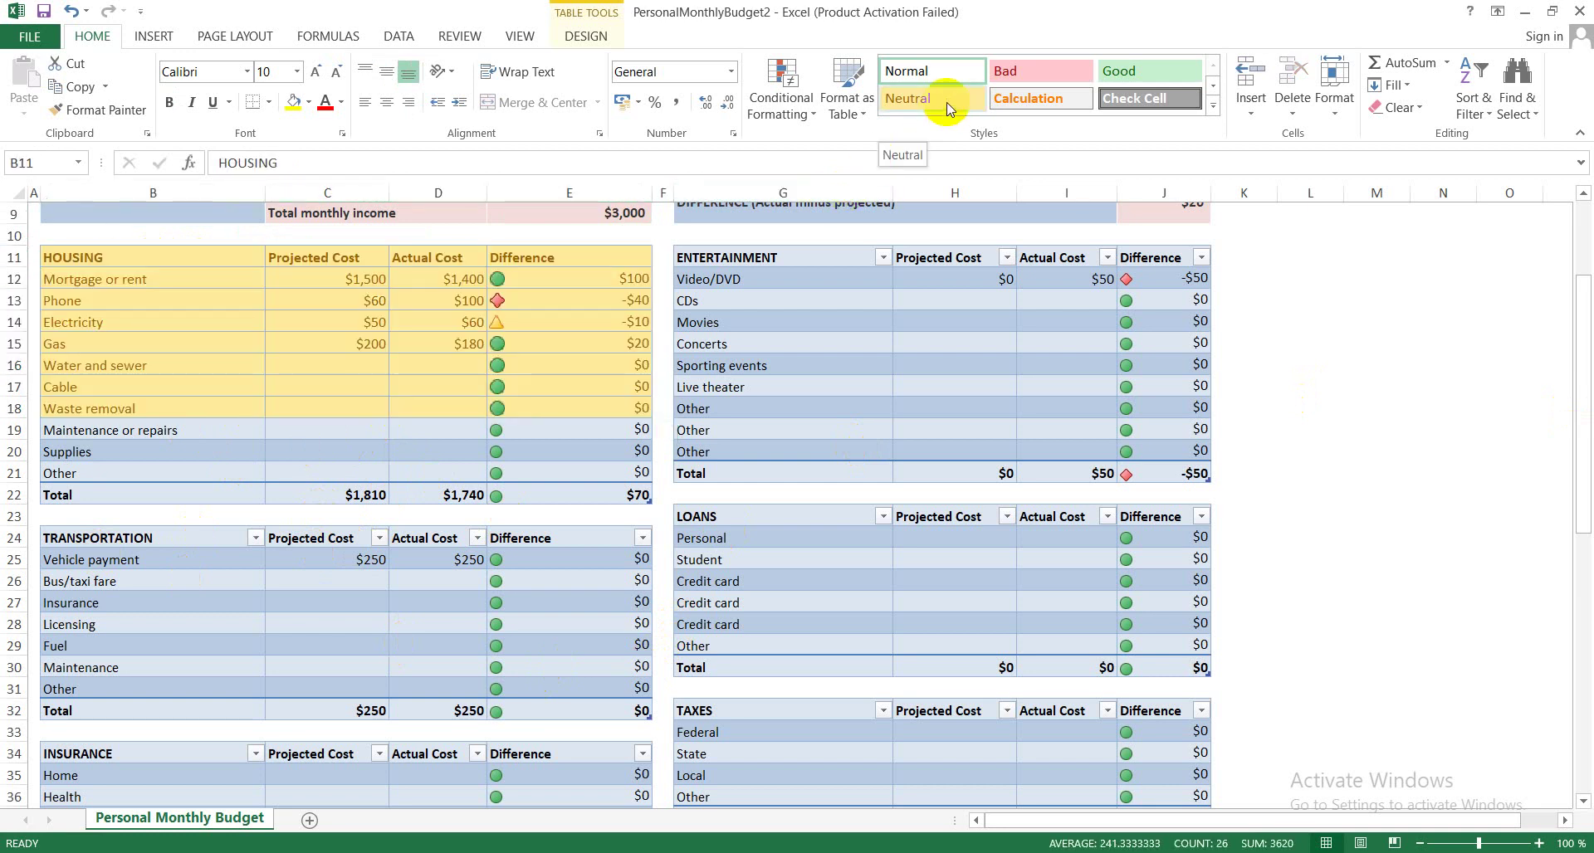
click(590, 365)
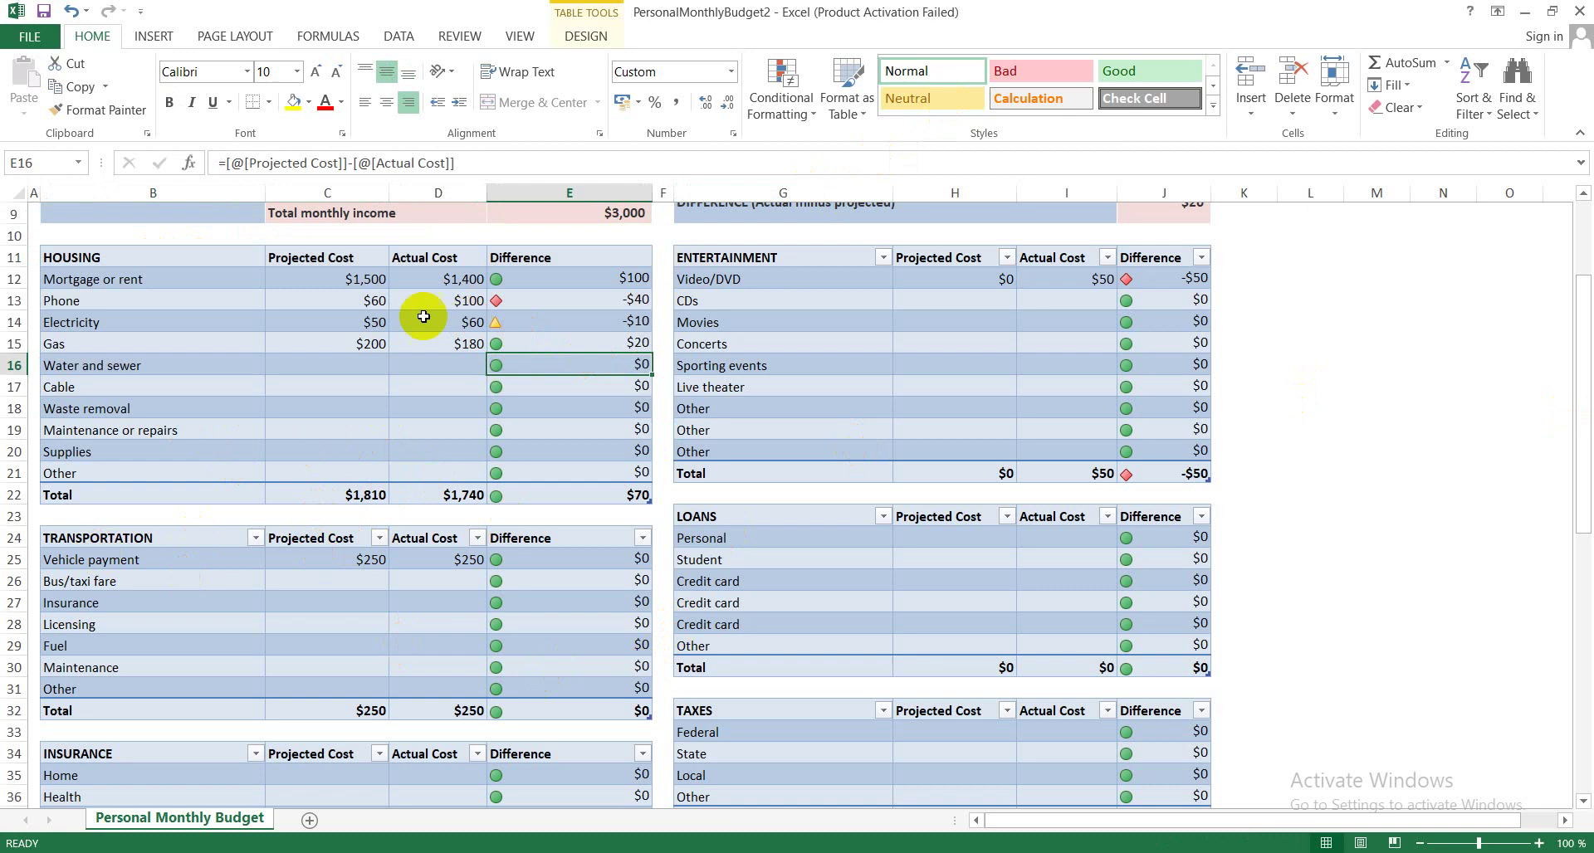
click(125, 279)
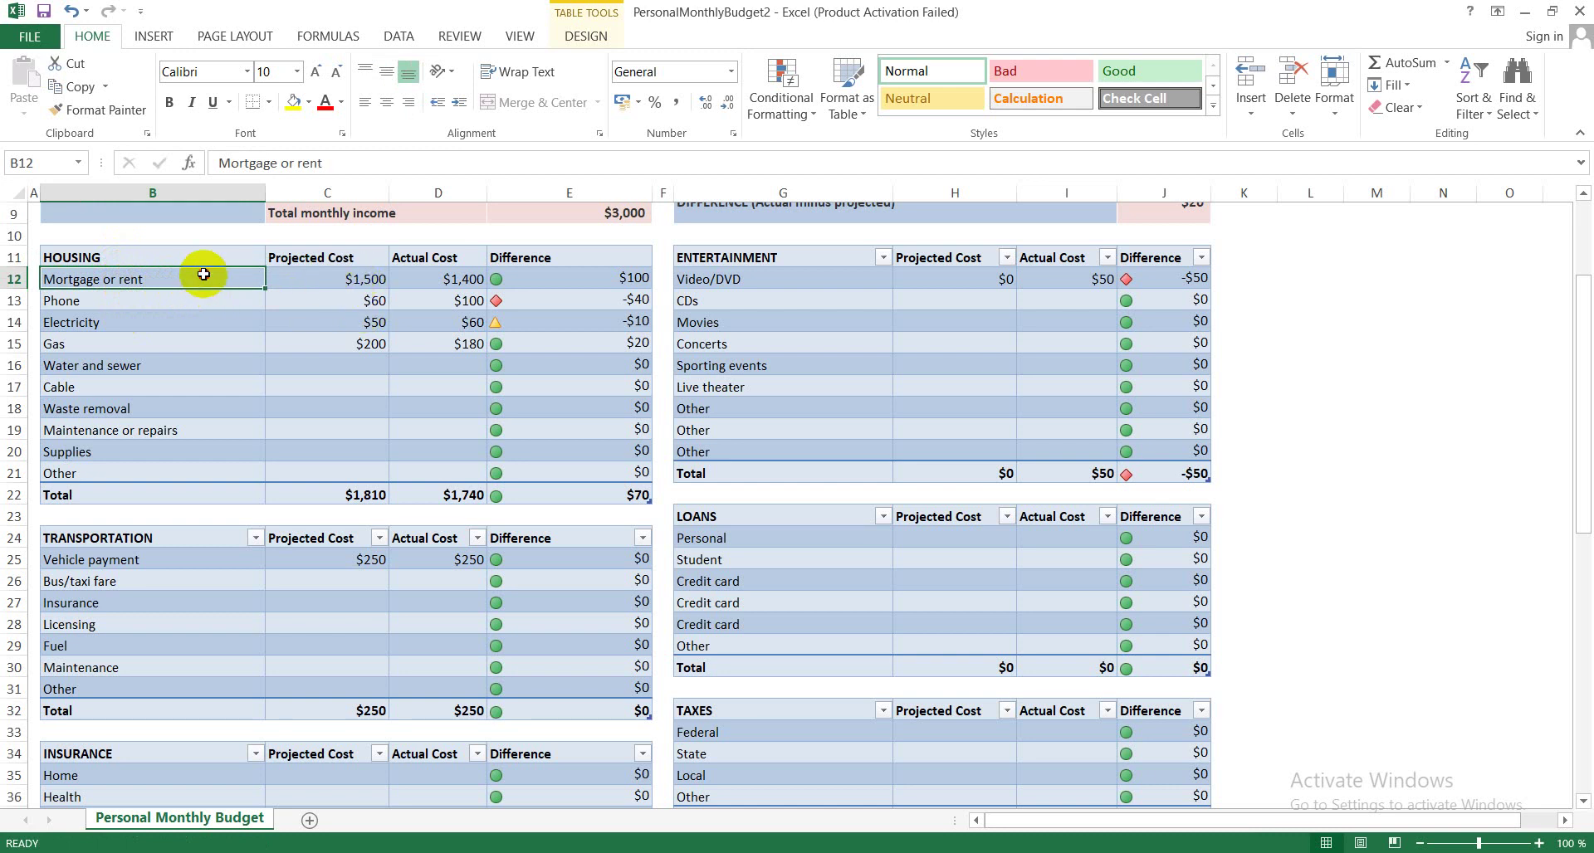
click(328, 272)
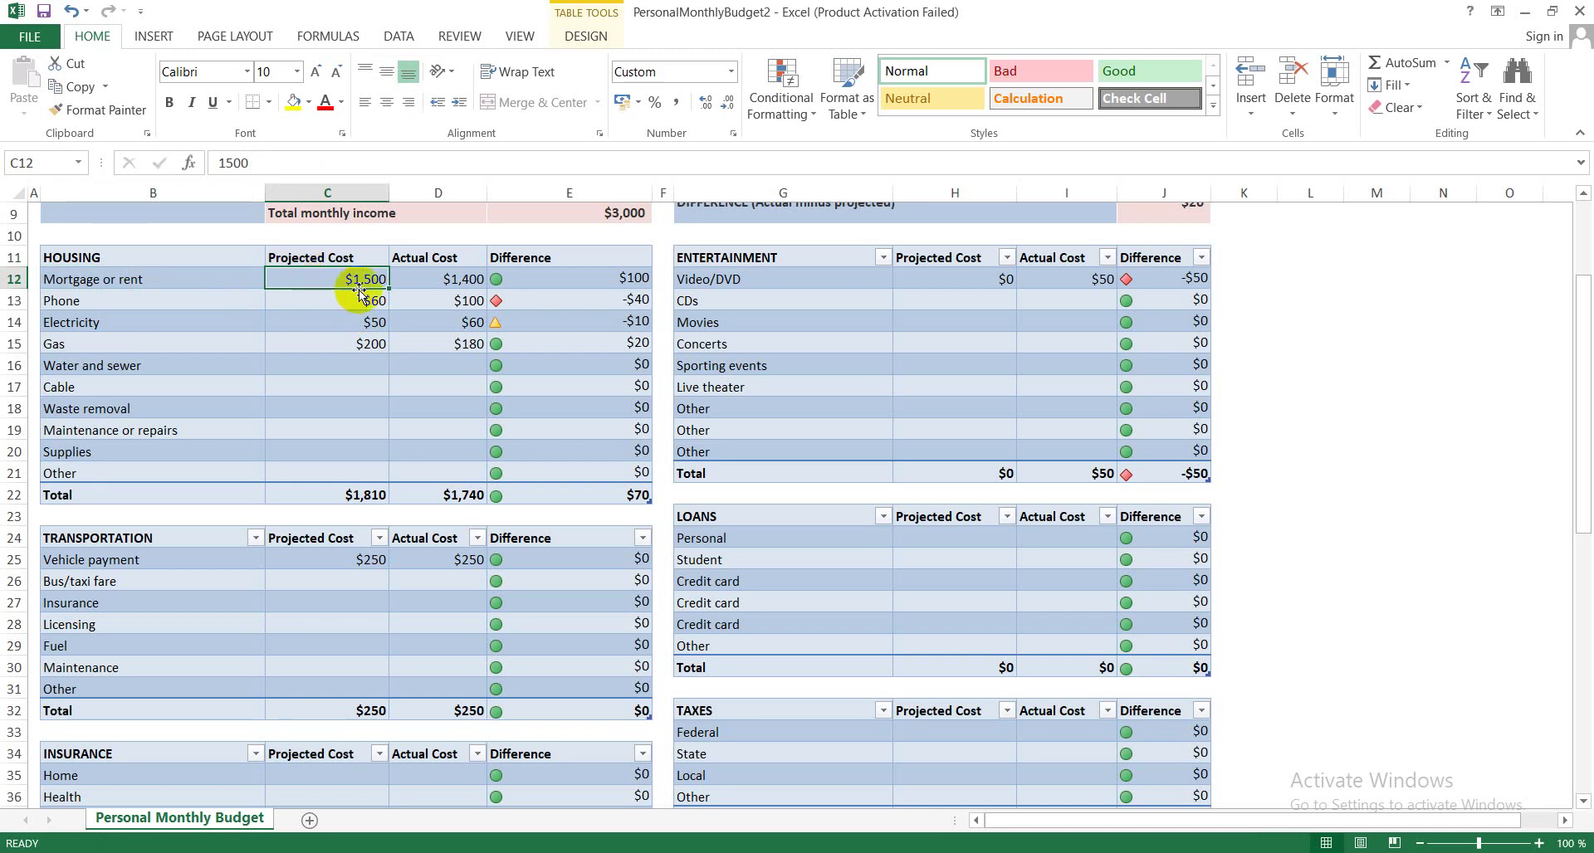
click(440, 279)
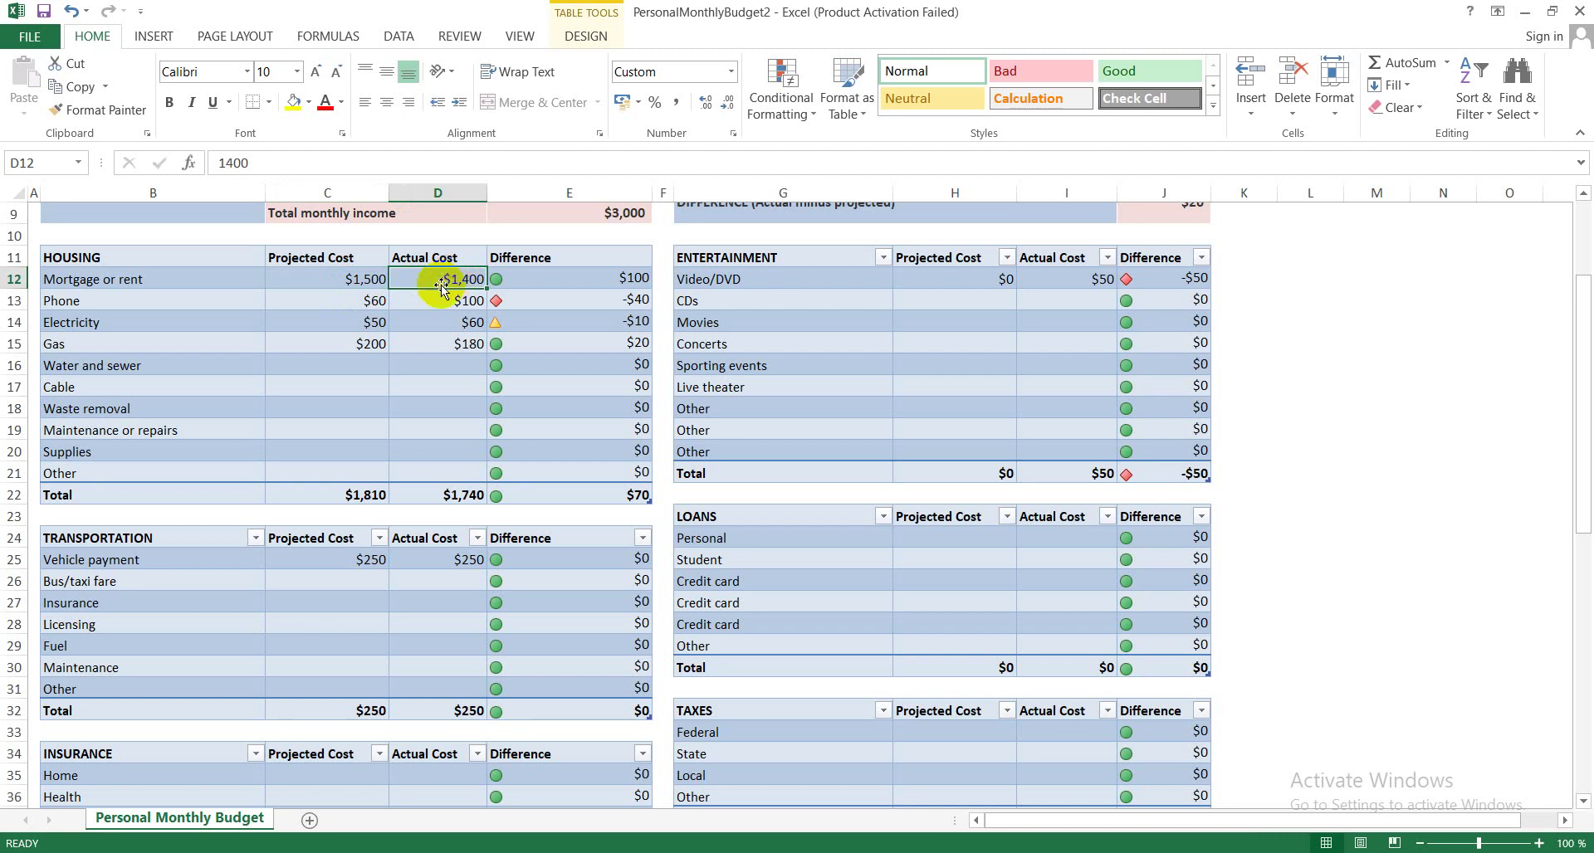
- Try a new mortgage difference formula of projected minus d12, then undo the broken entry
click(588, 278)
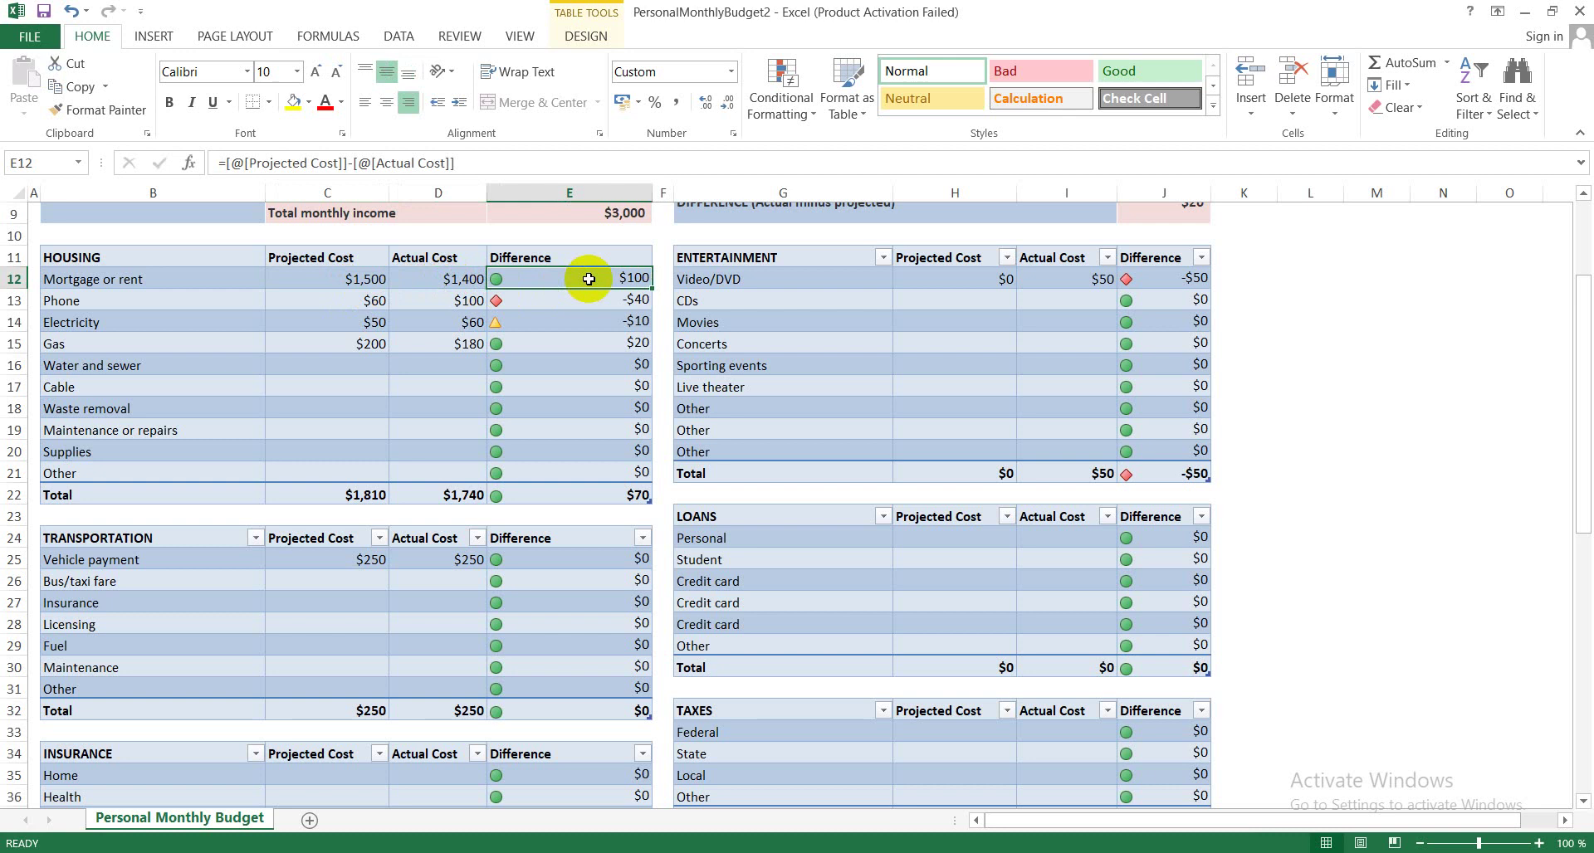
double_click(588, 279)
key(Escape)
text(=)
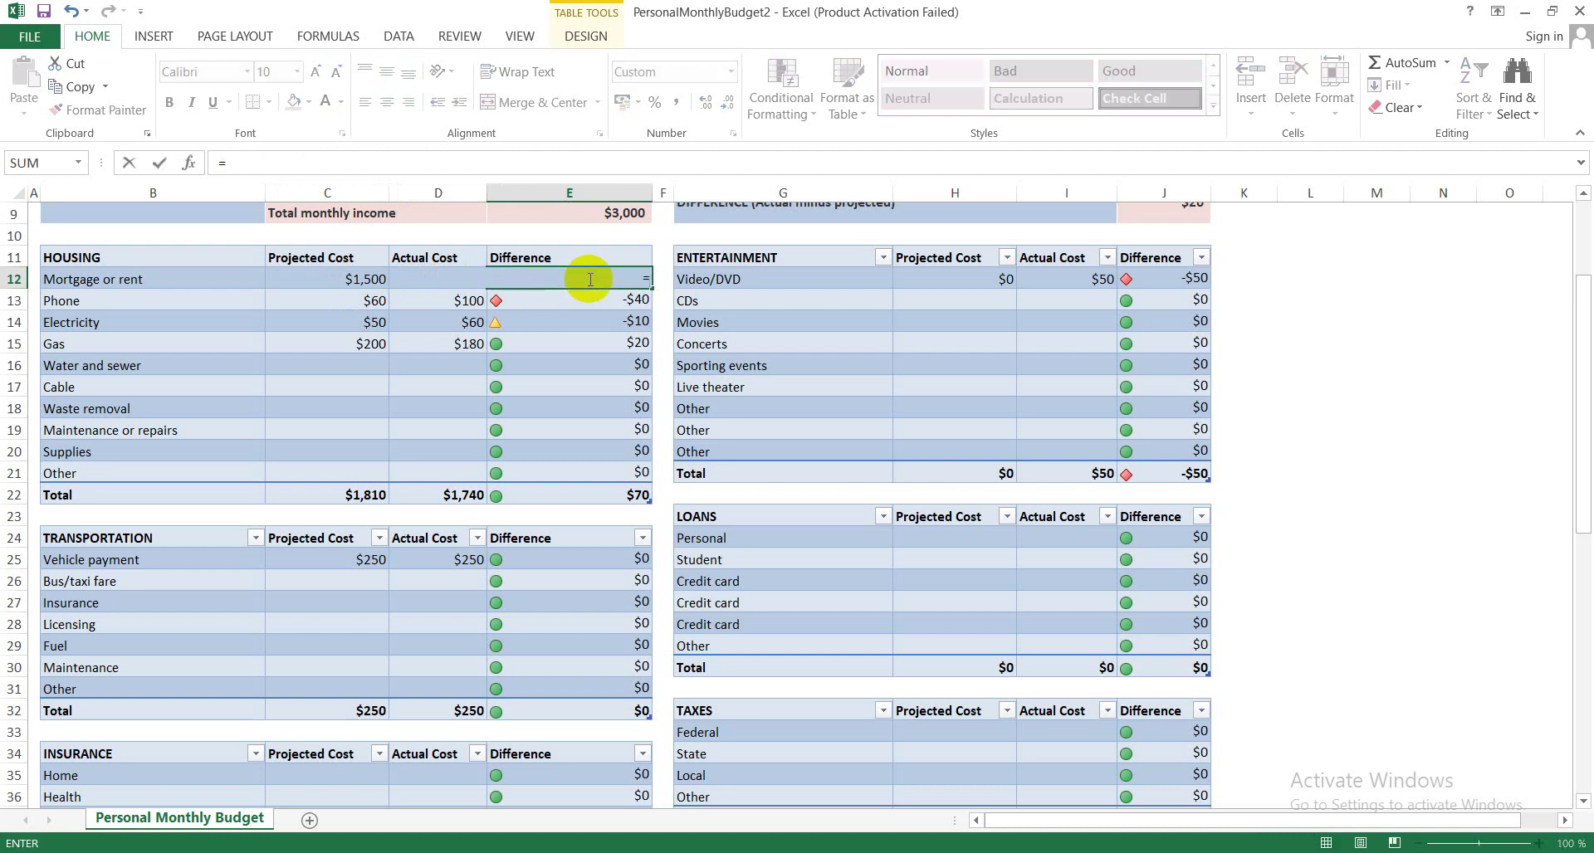
click(335, 273)
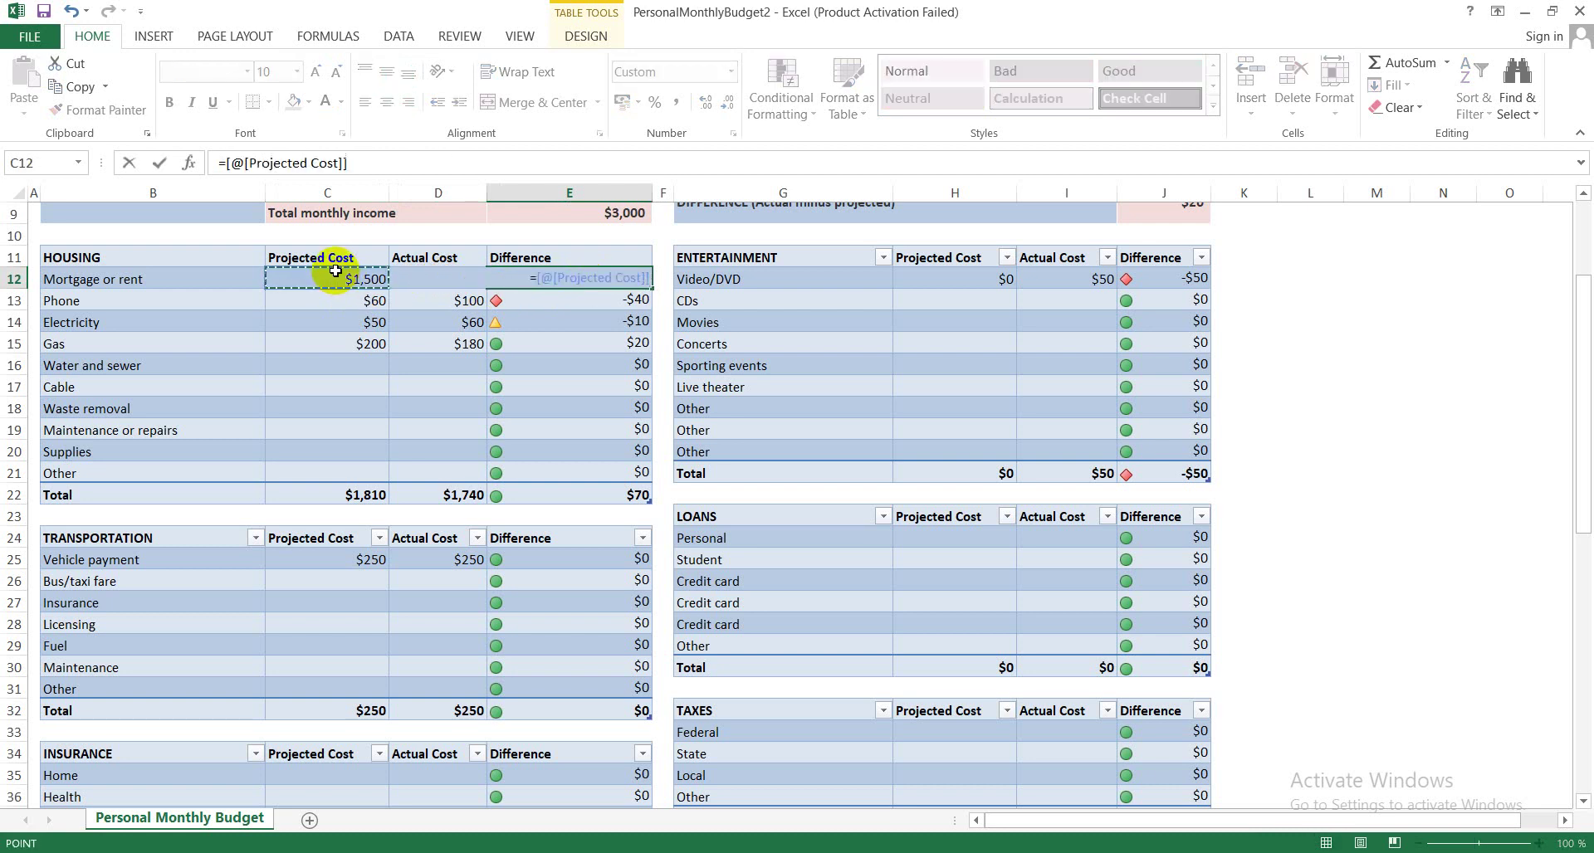
text(-)
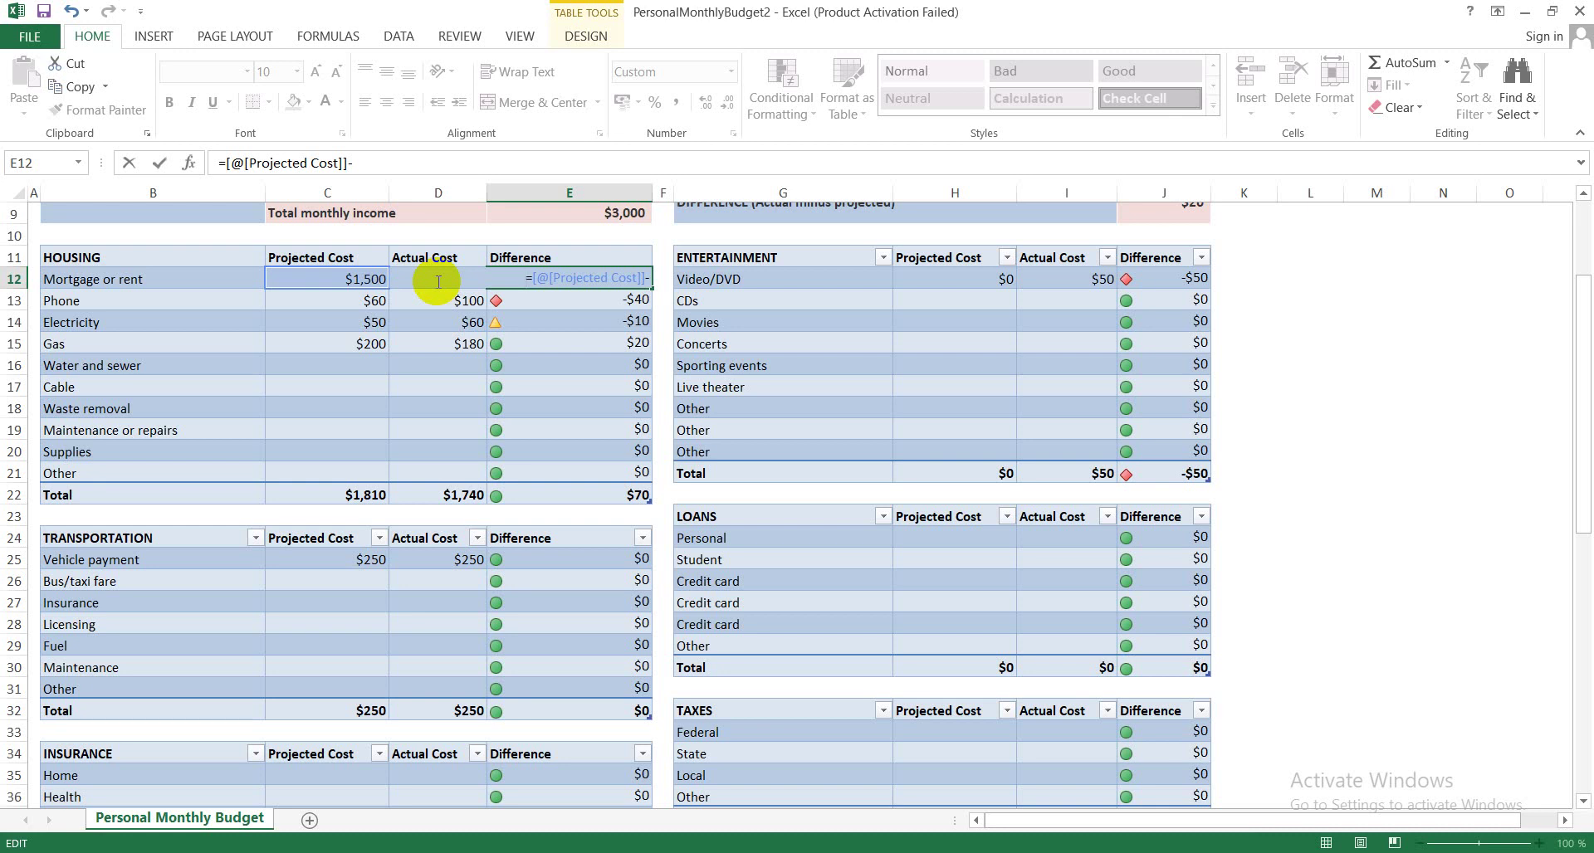
text(d)
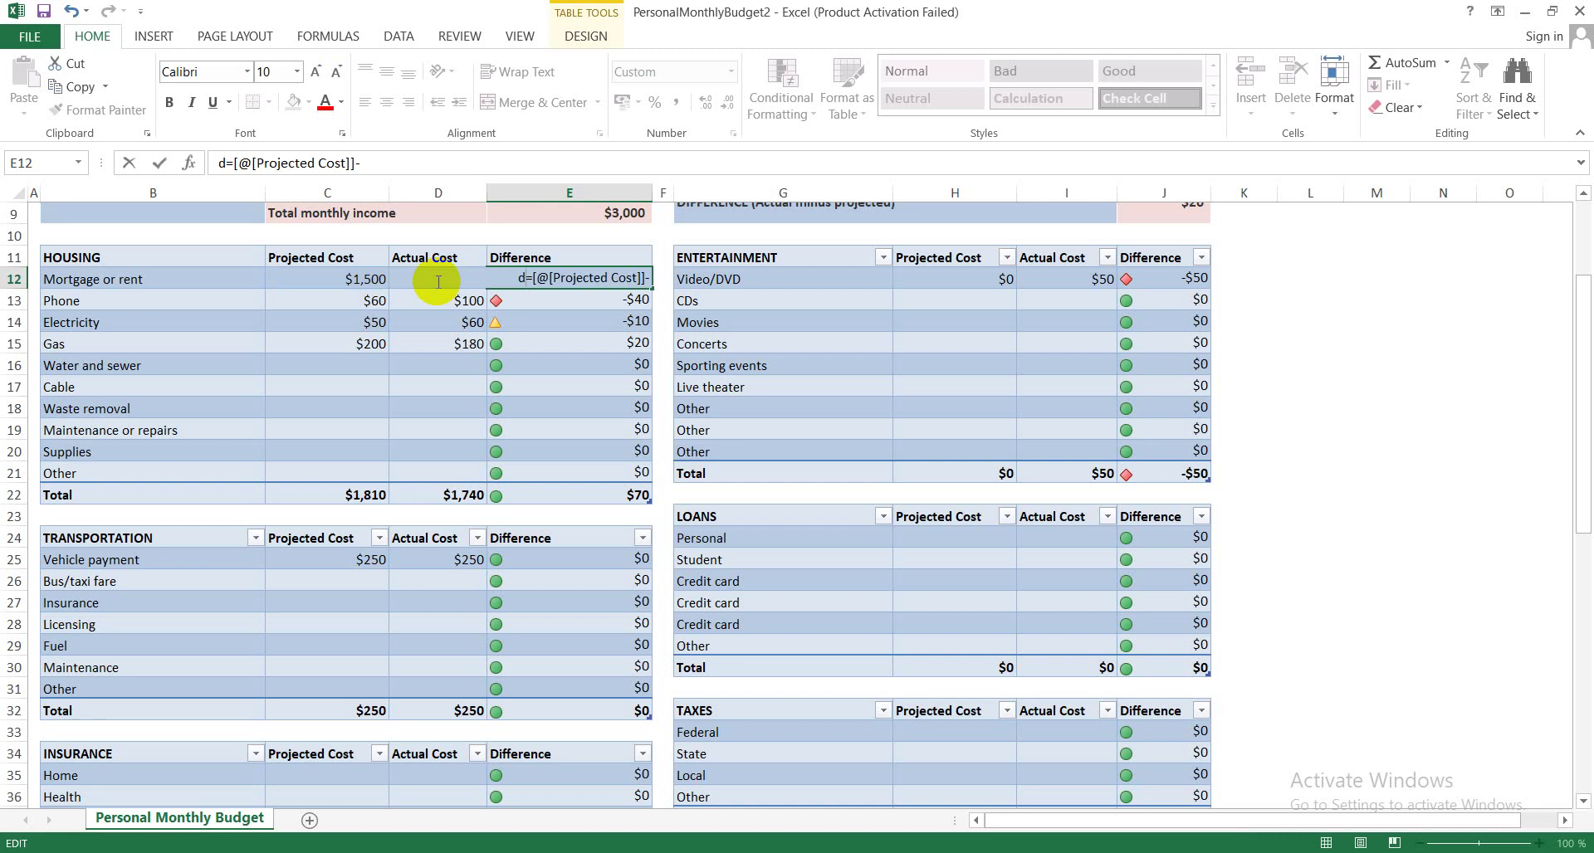
text(12)
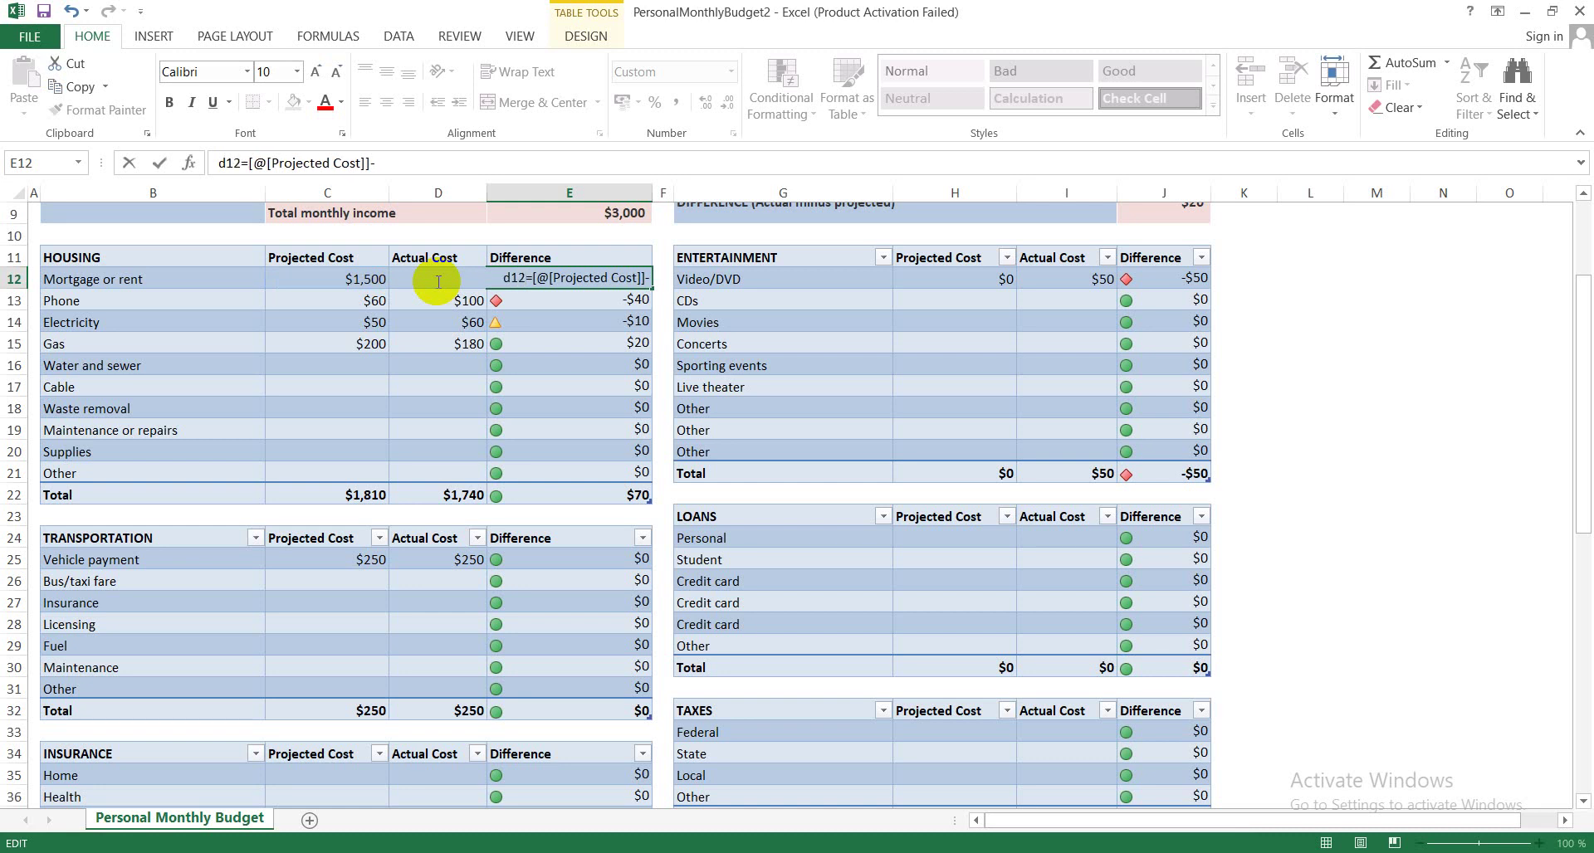
key(Return)
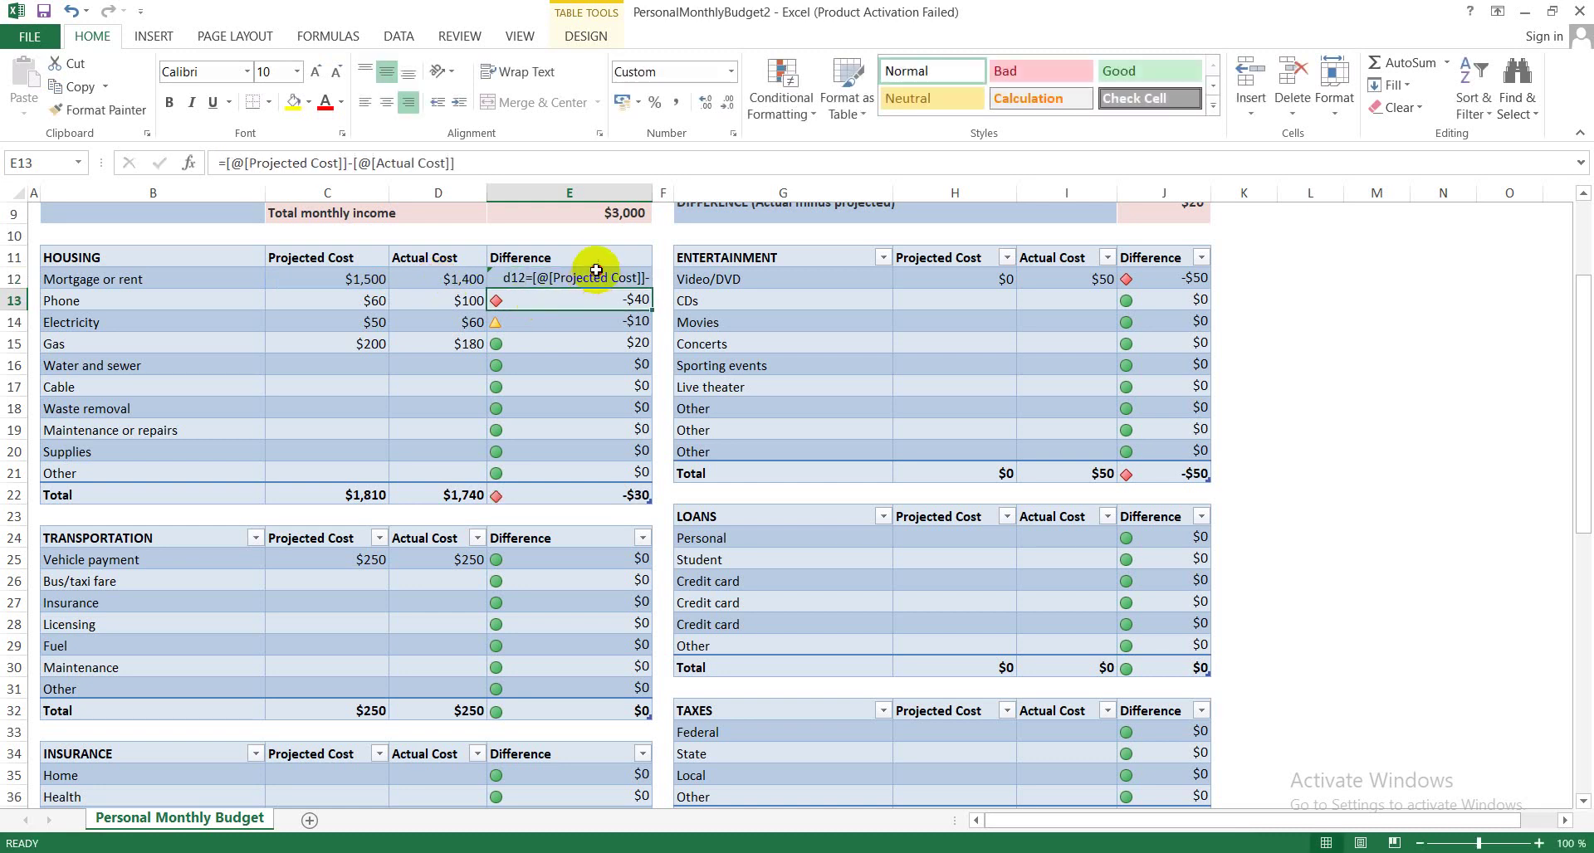
click(596, 276)
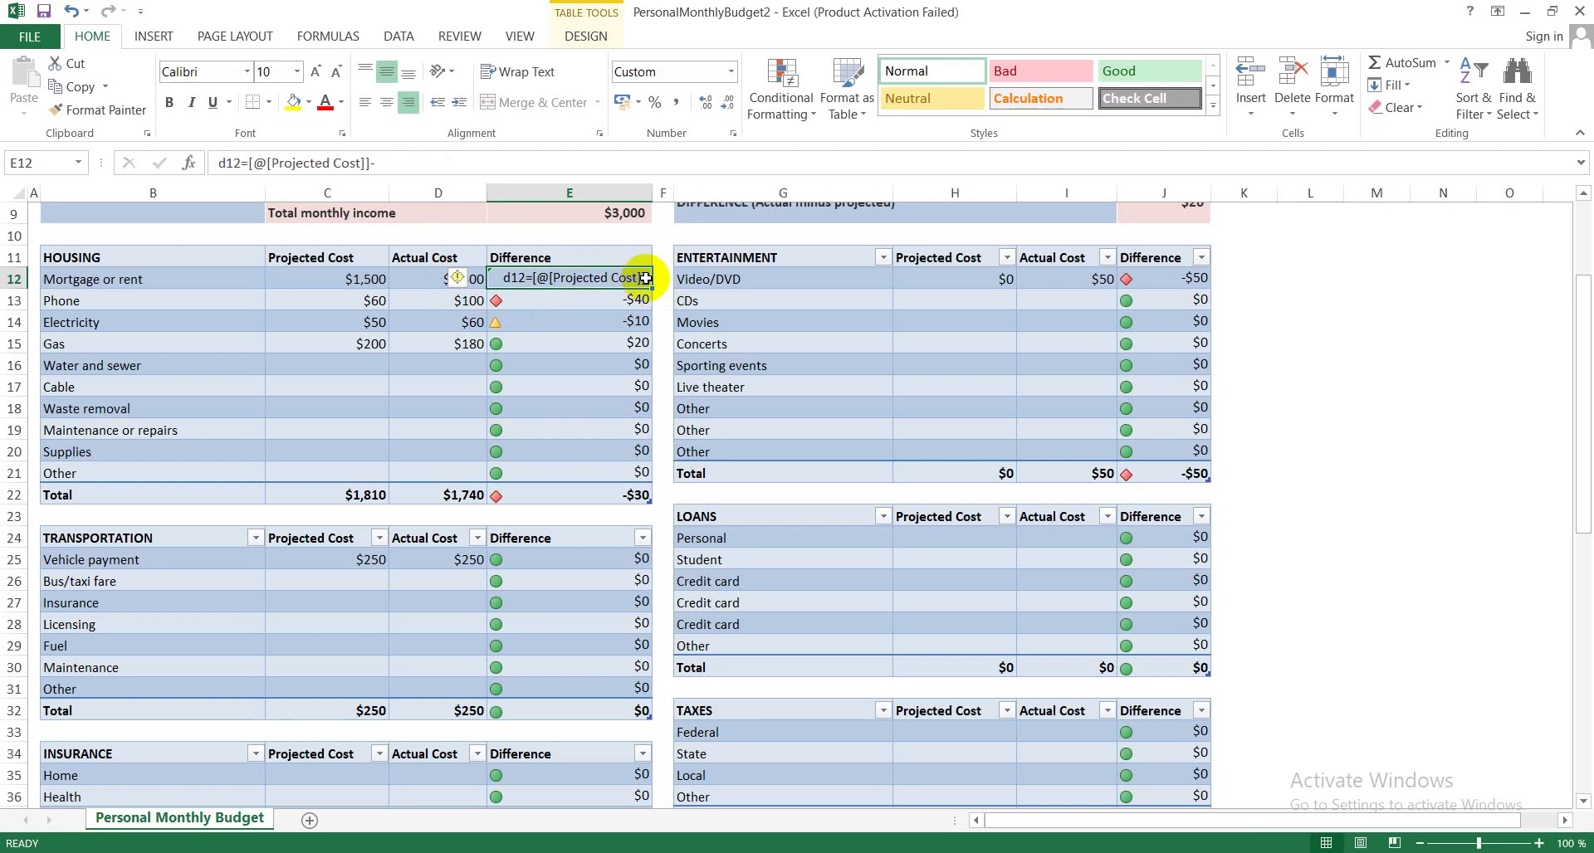
key(ctrl+z)
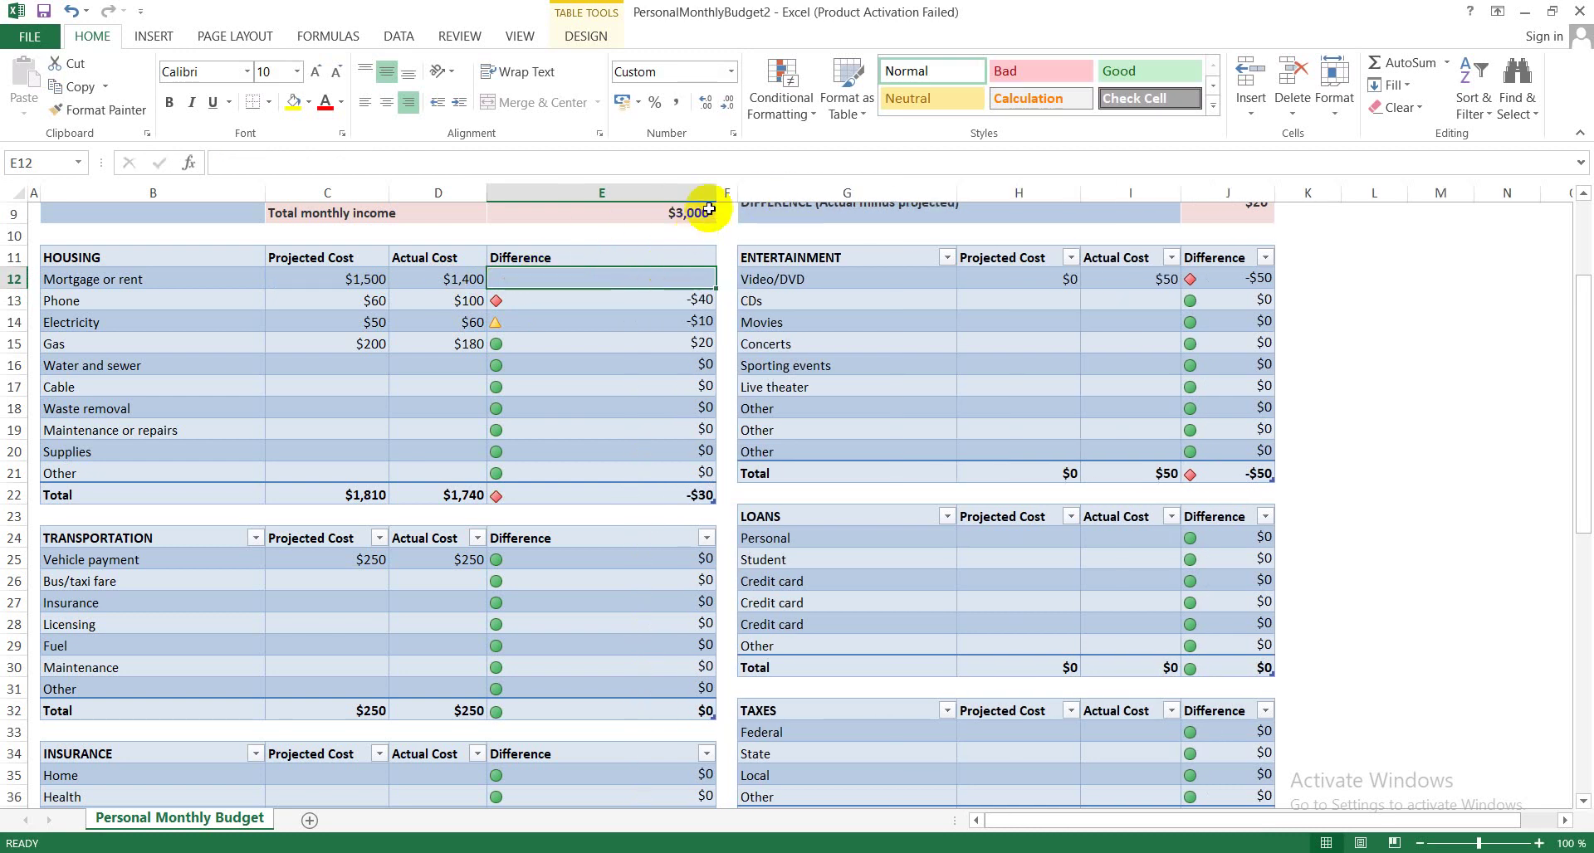
- Widen column E, enter Projected Cost minus Actual Cost in E12, and fill it down to E21
drag(714, 193, 732, 193)
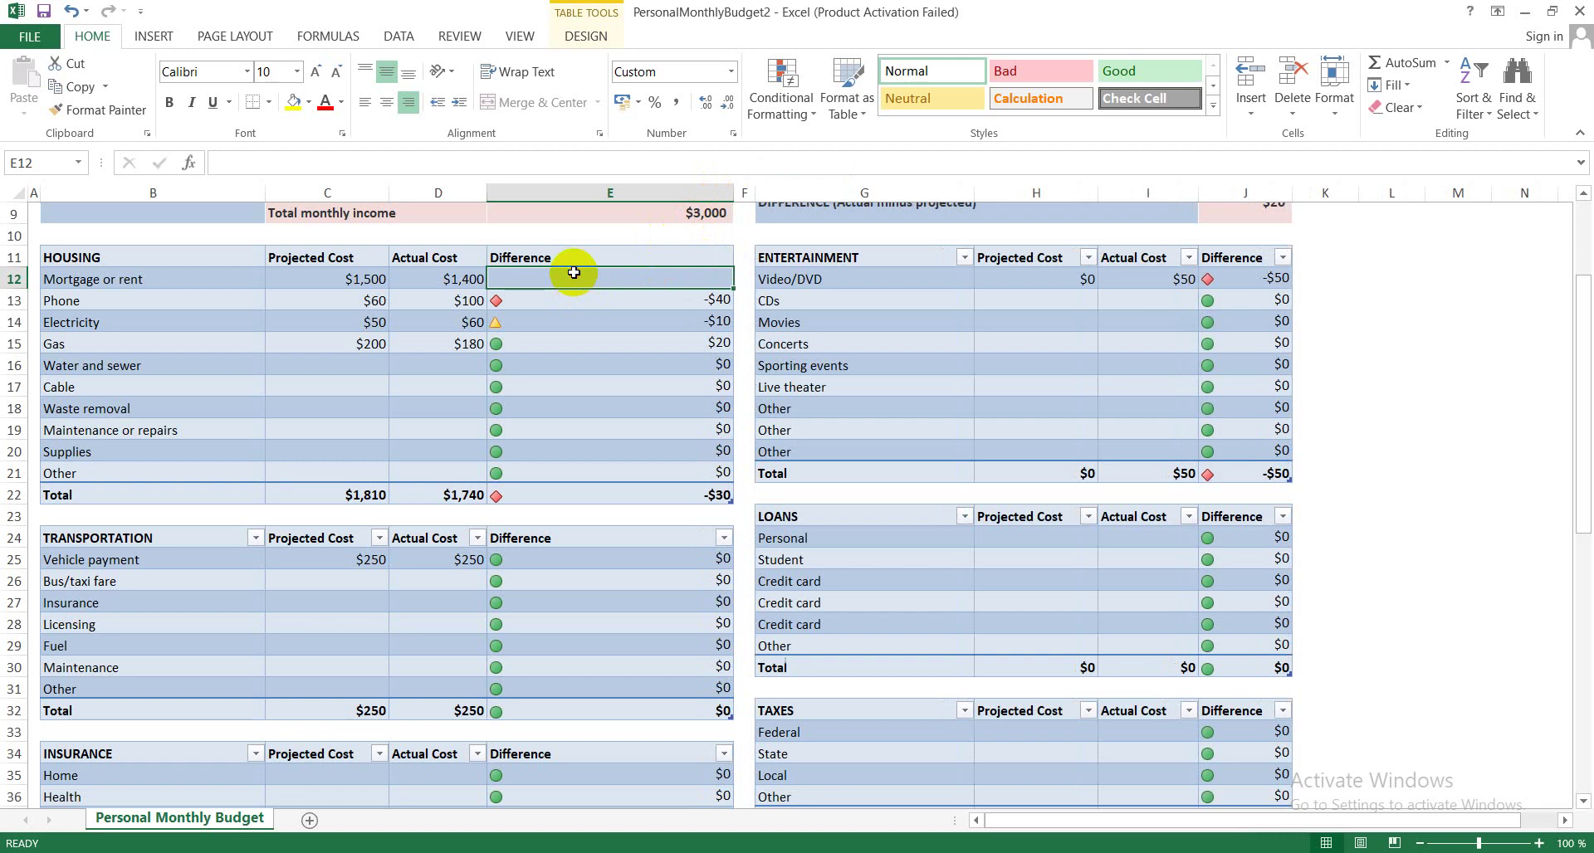
text(=)
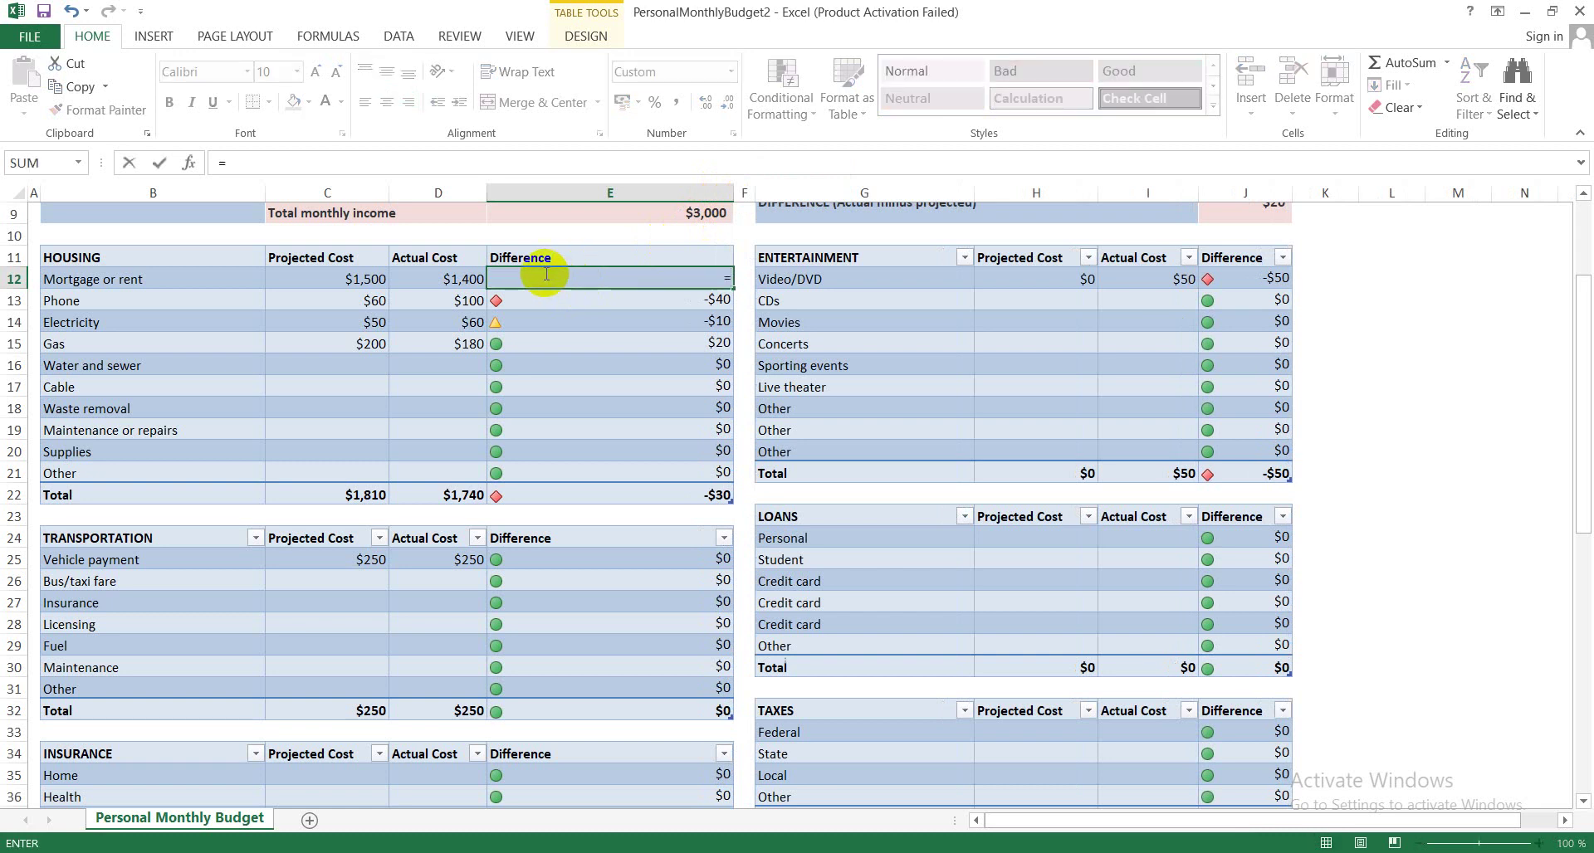
click(324, 274)
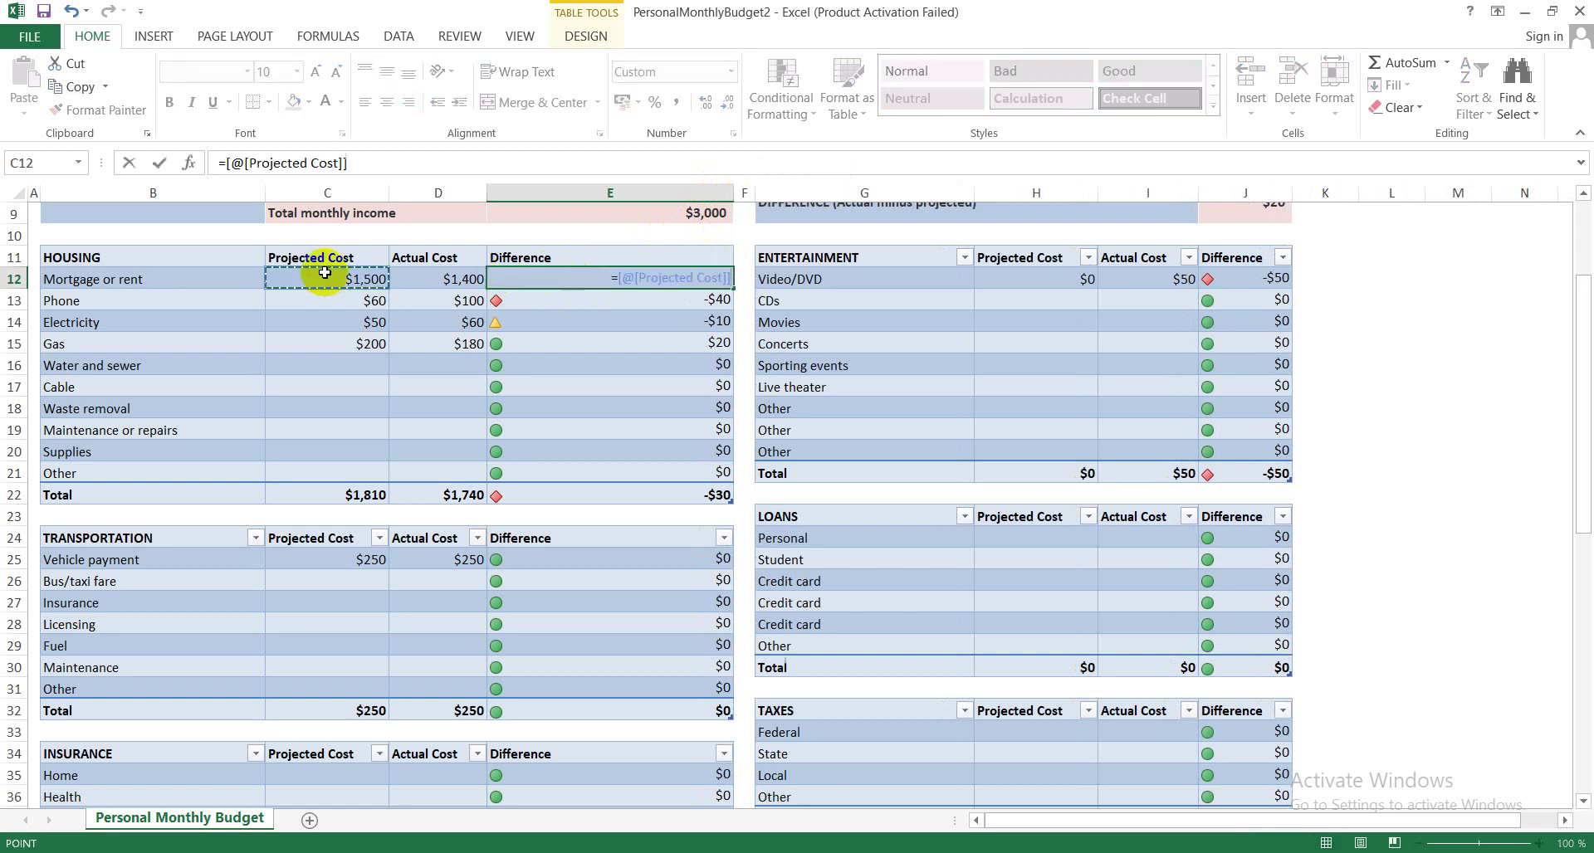
text(-)
click(432, 279)
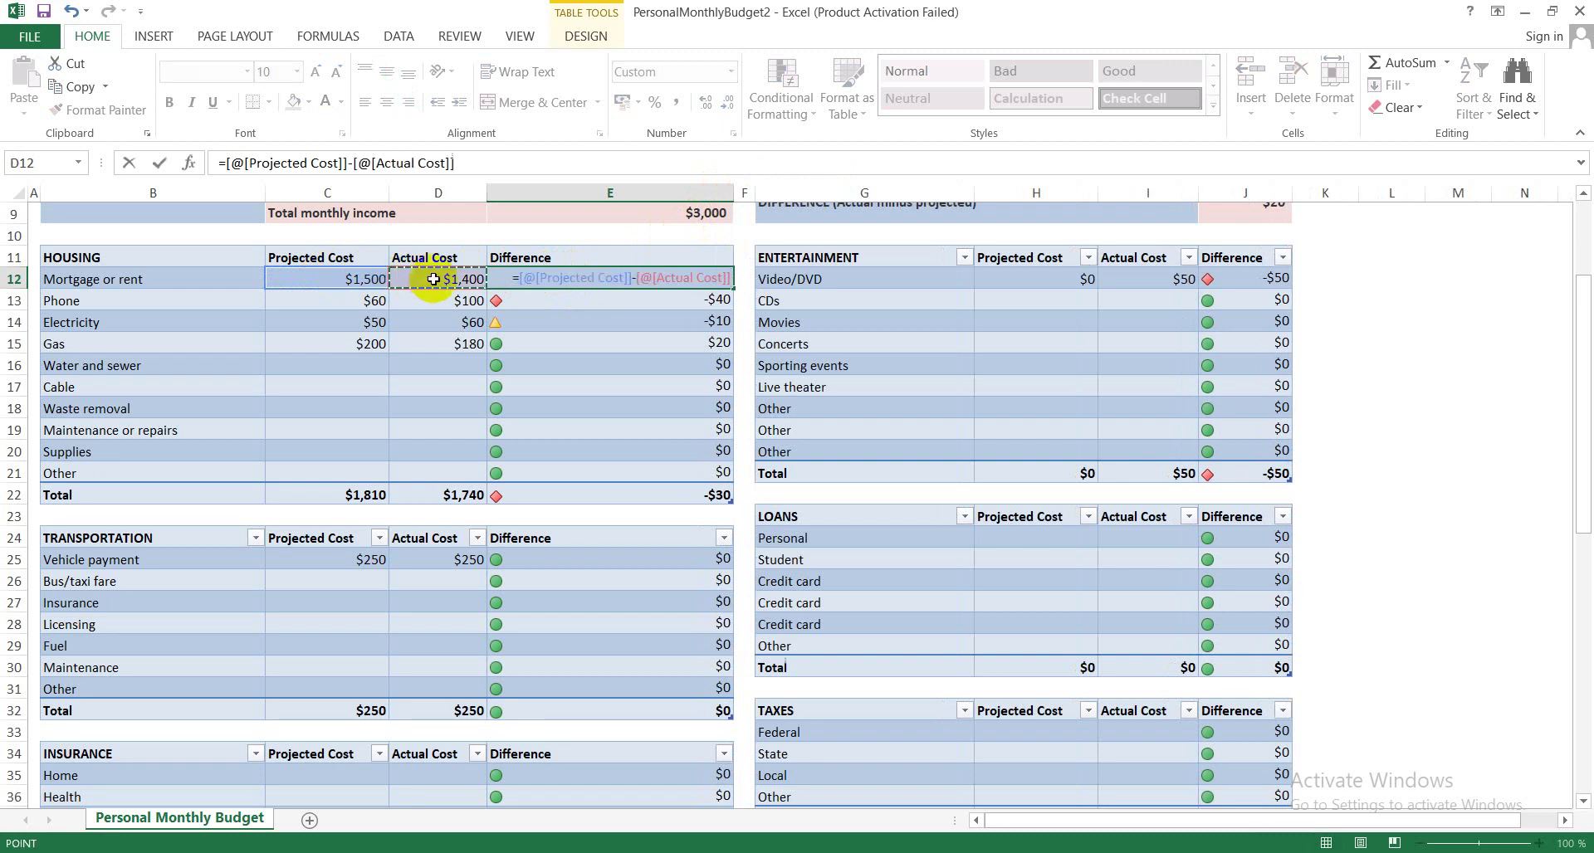
key(Return)
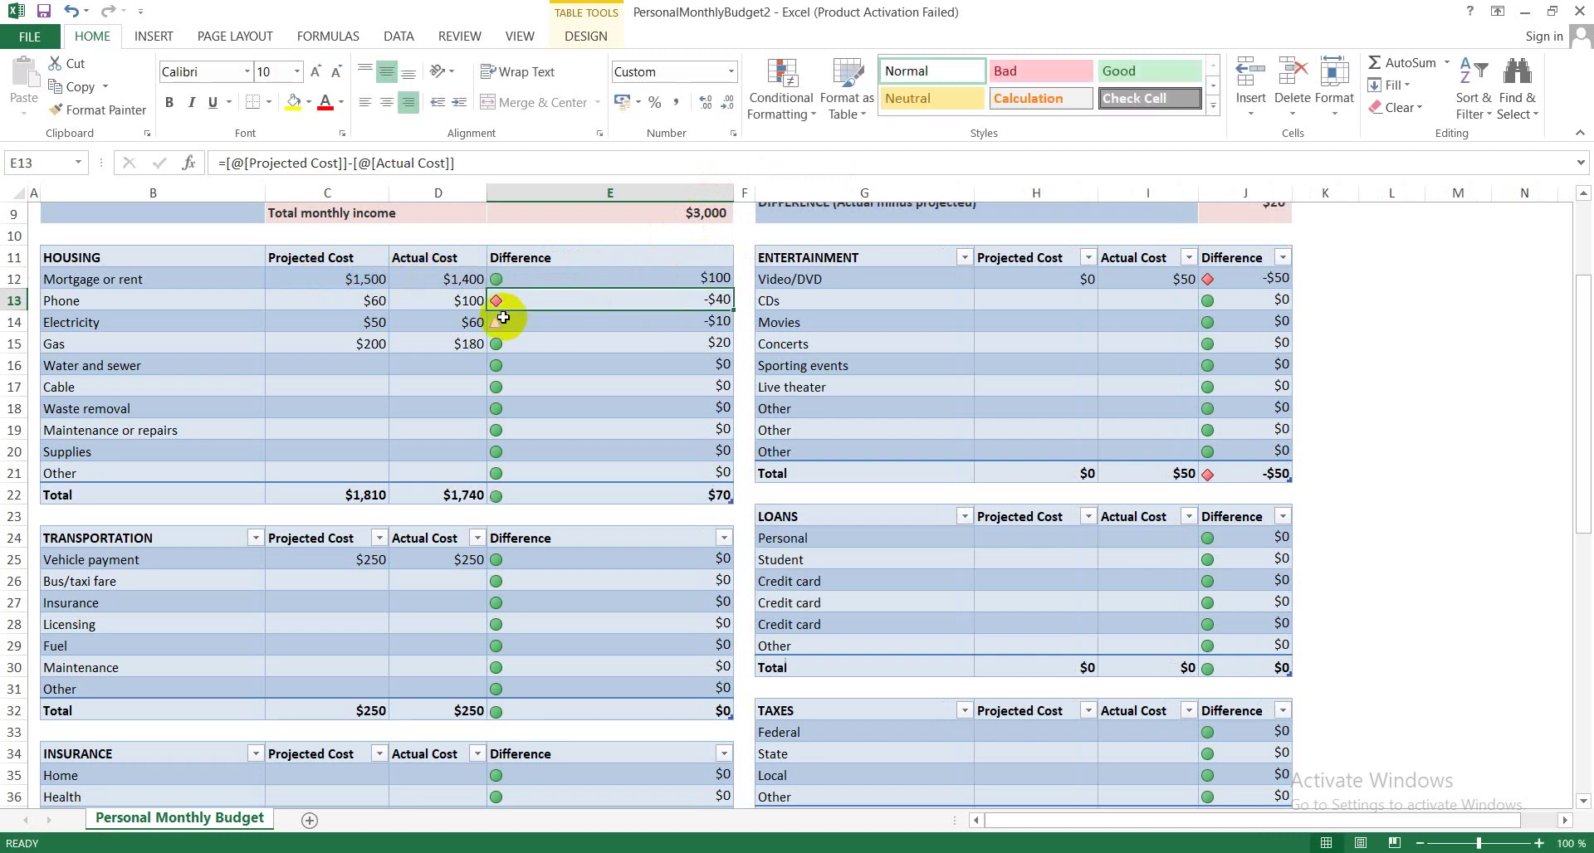
click(689, 275)
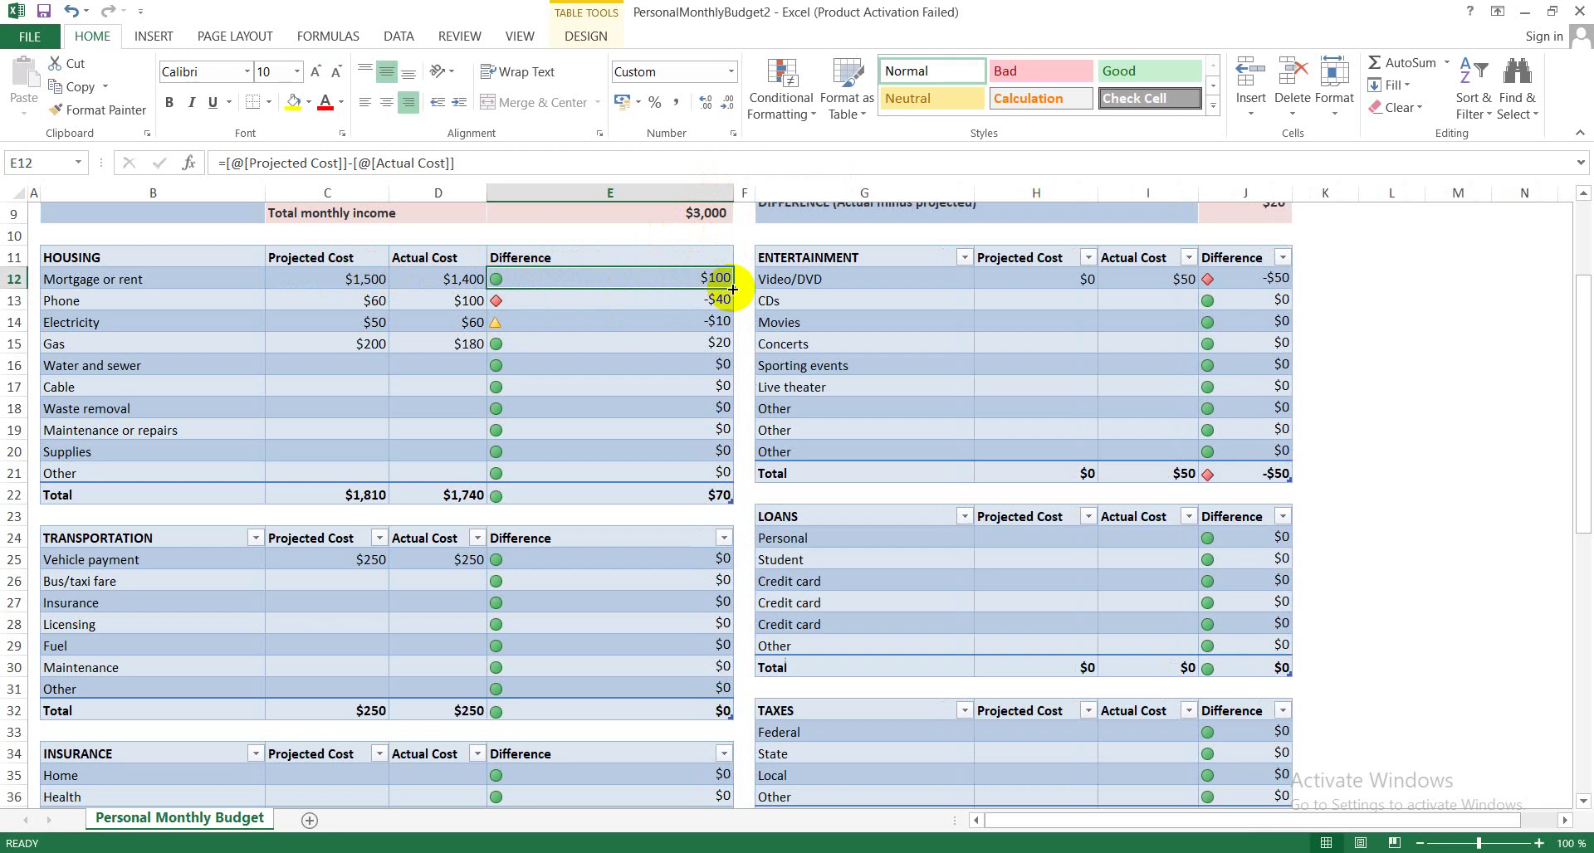
drag(733, 289, 720, 479)
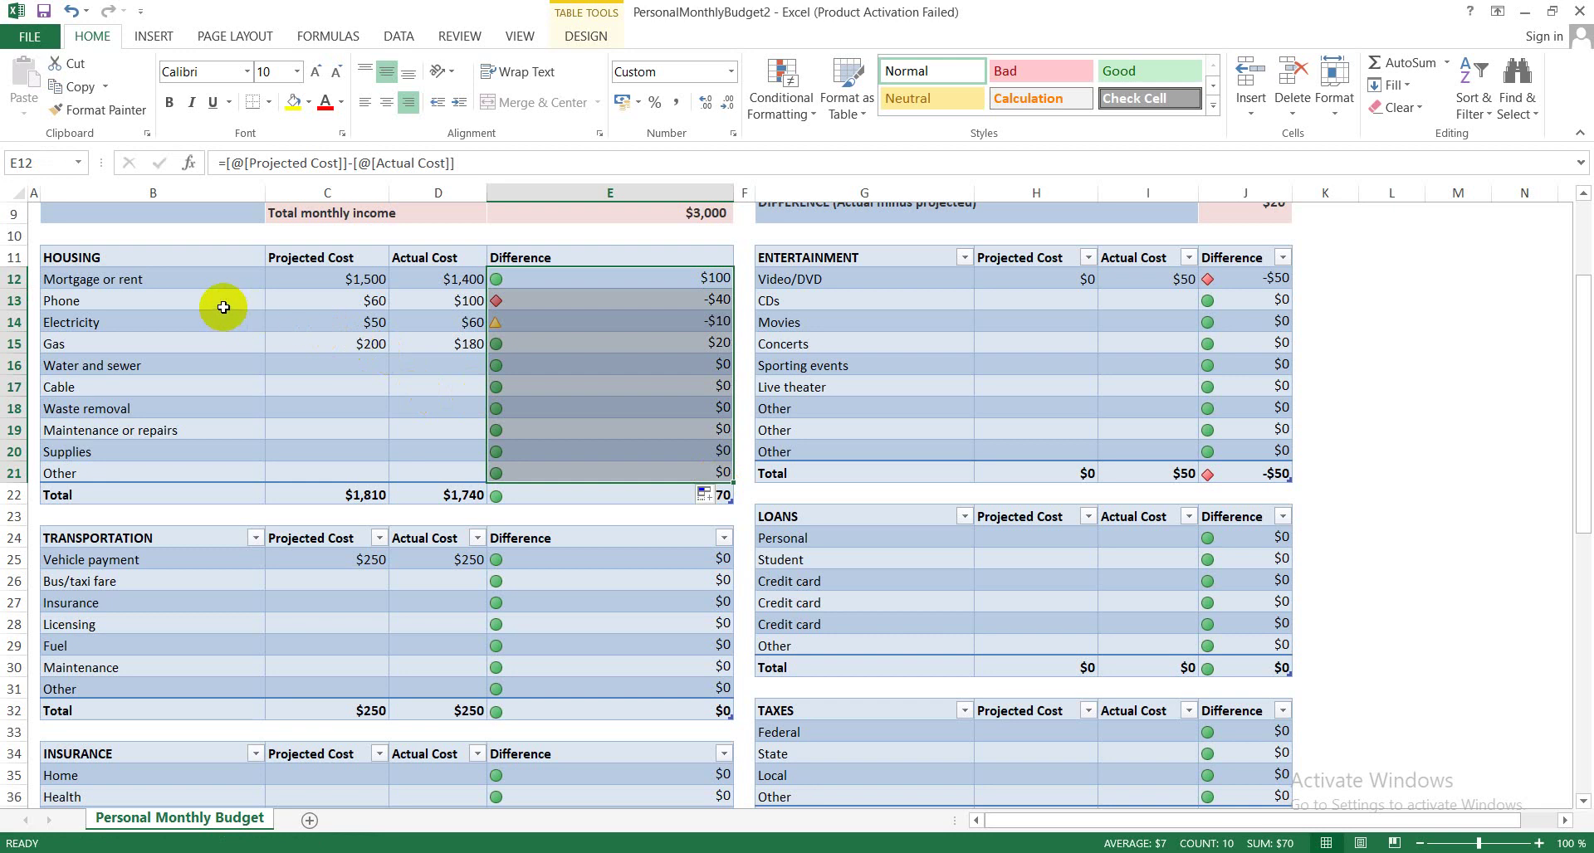
right_click(310, 300)
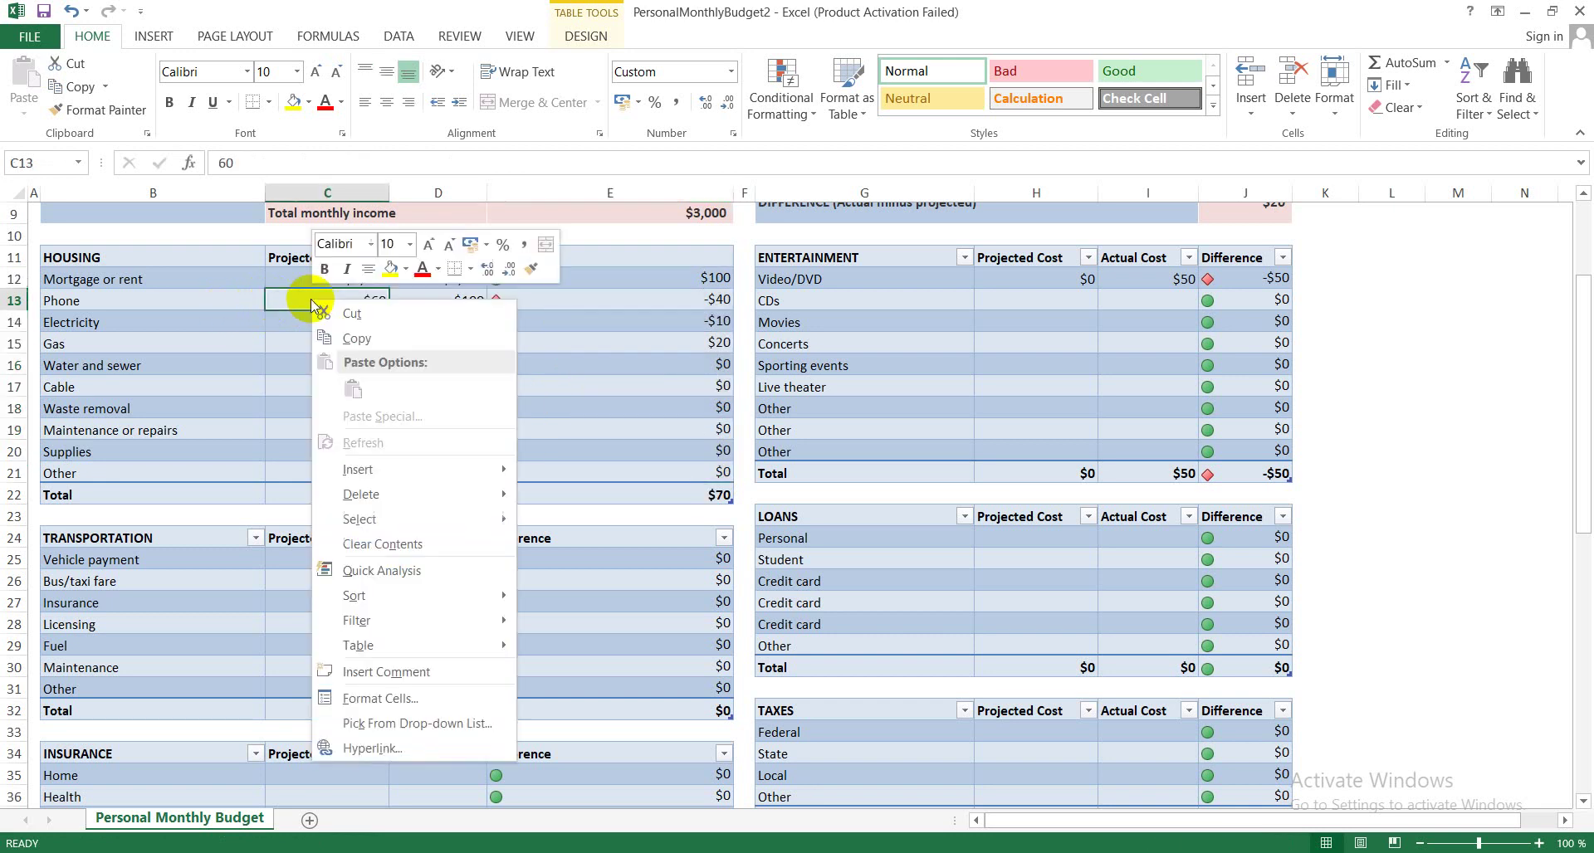
click(258, 298)
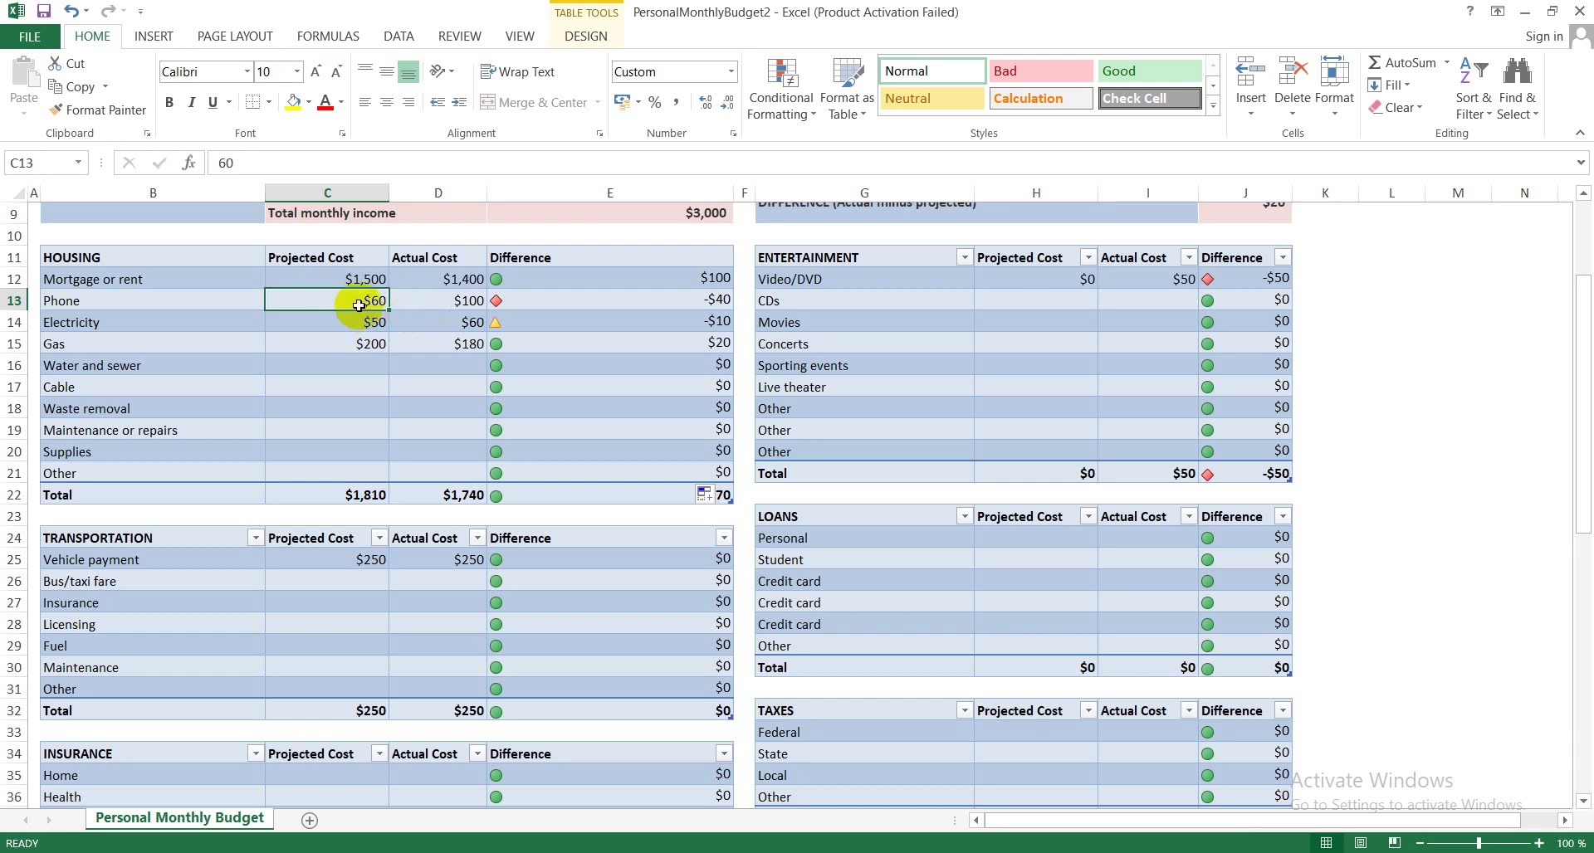
click(439, 298)
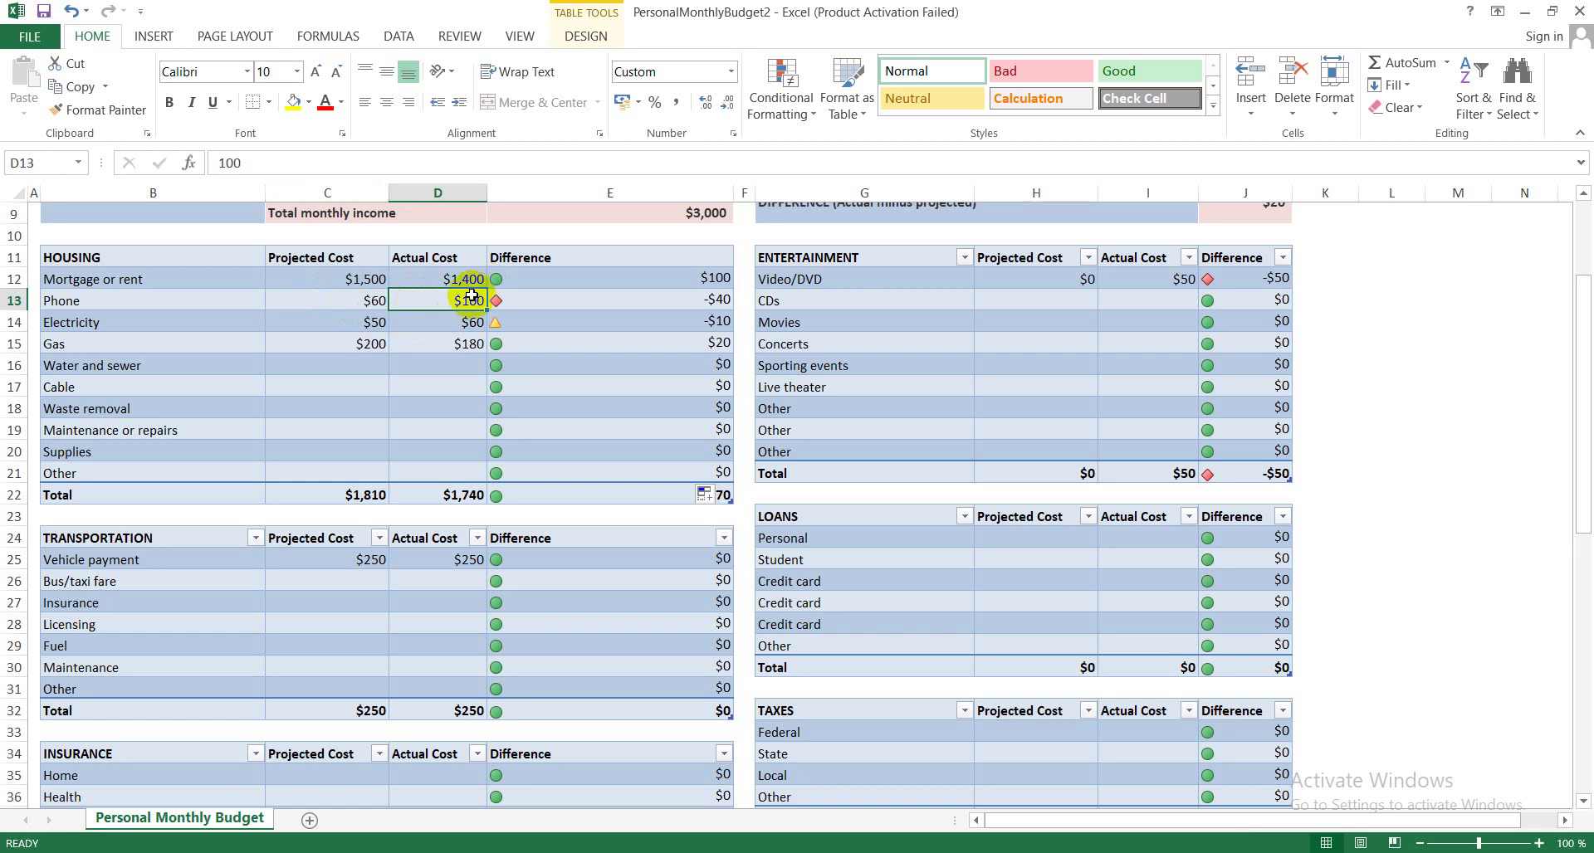
right_click(458, 299)
click(647, 296)
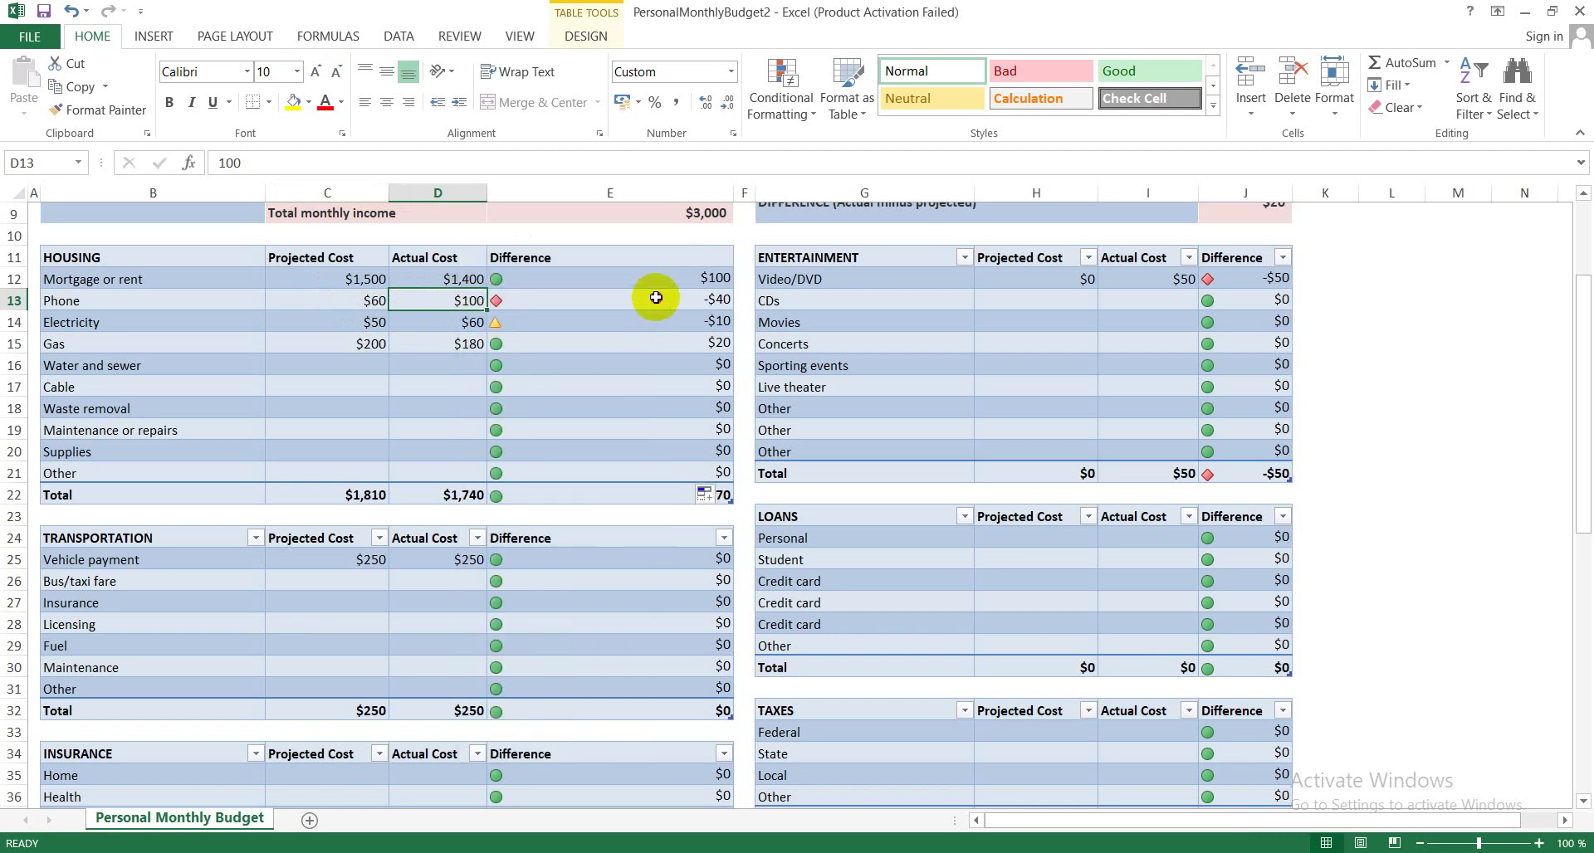
click(631, 300)
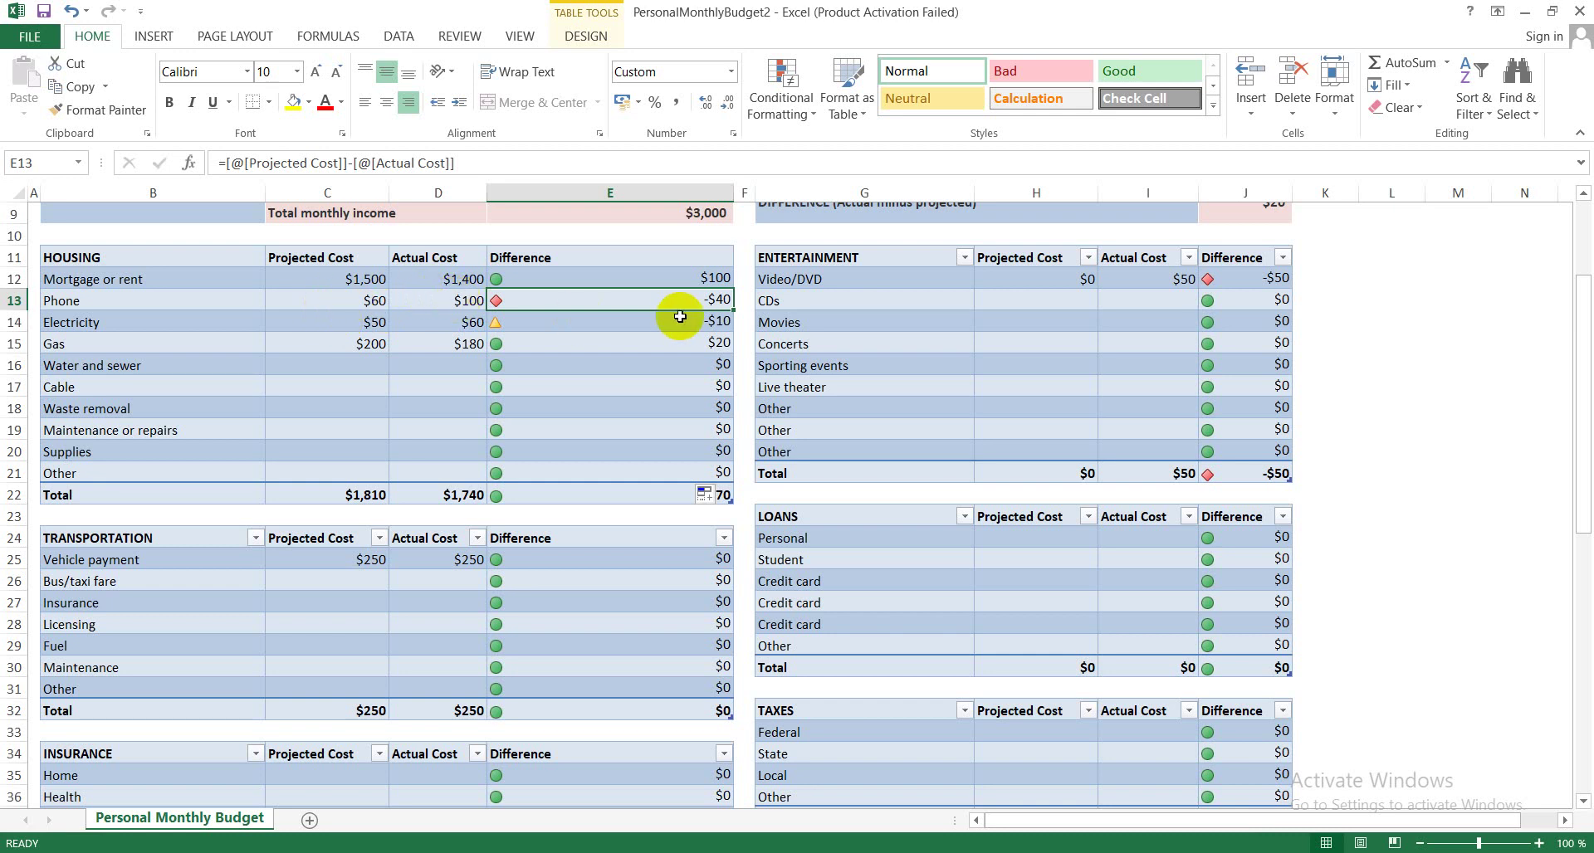
click(353, 327)
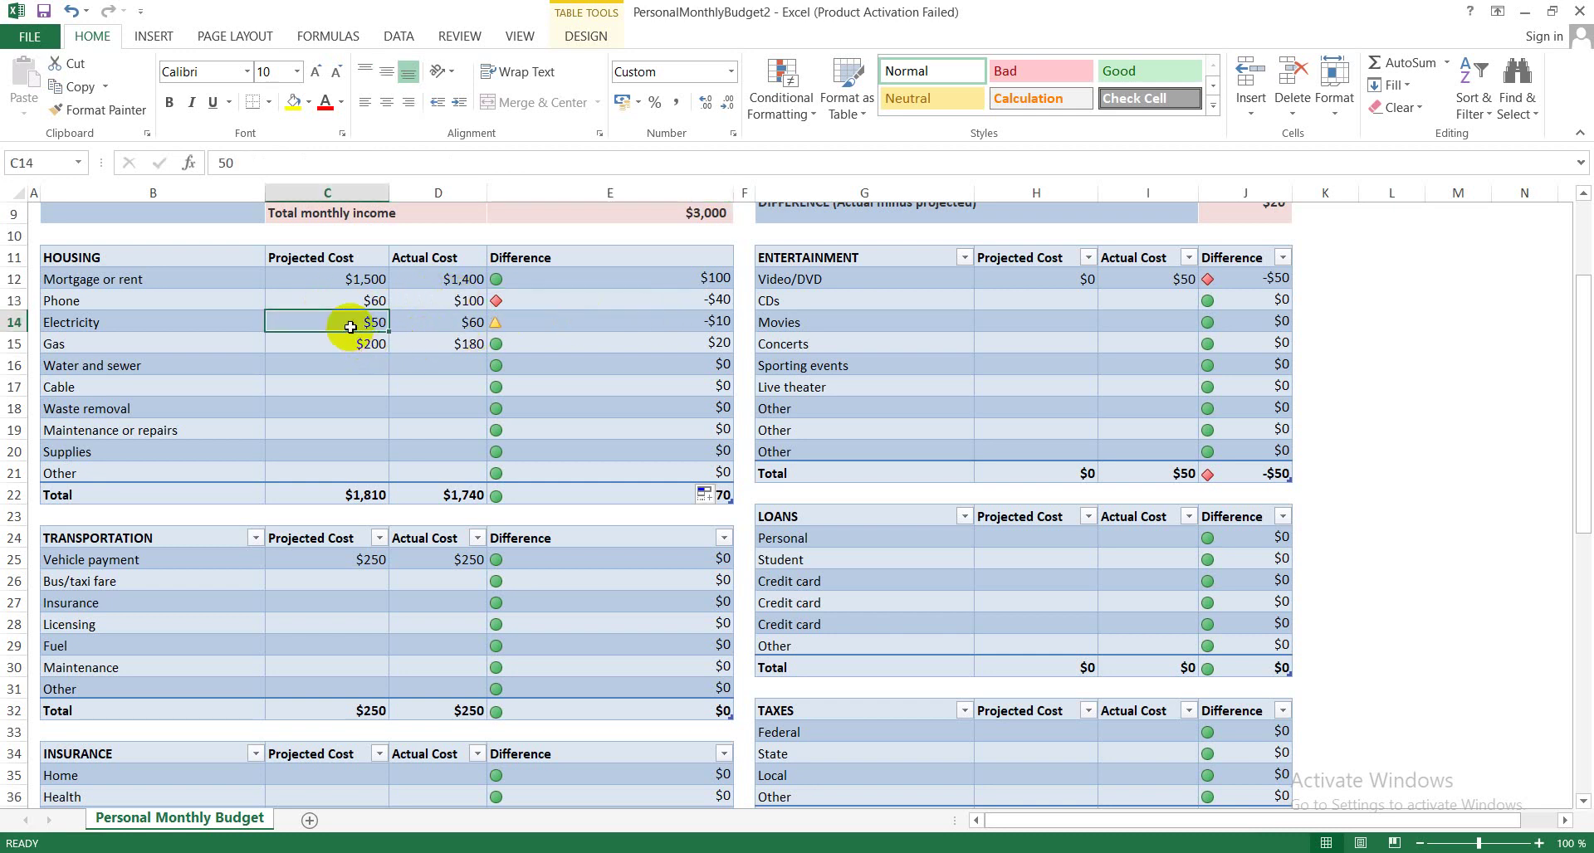
click(434, 328)
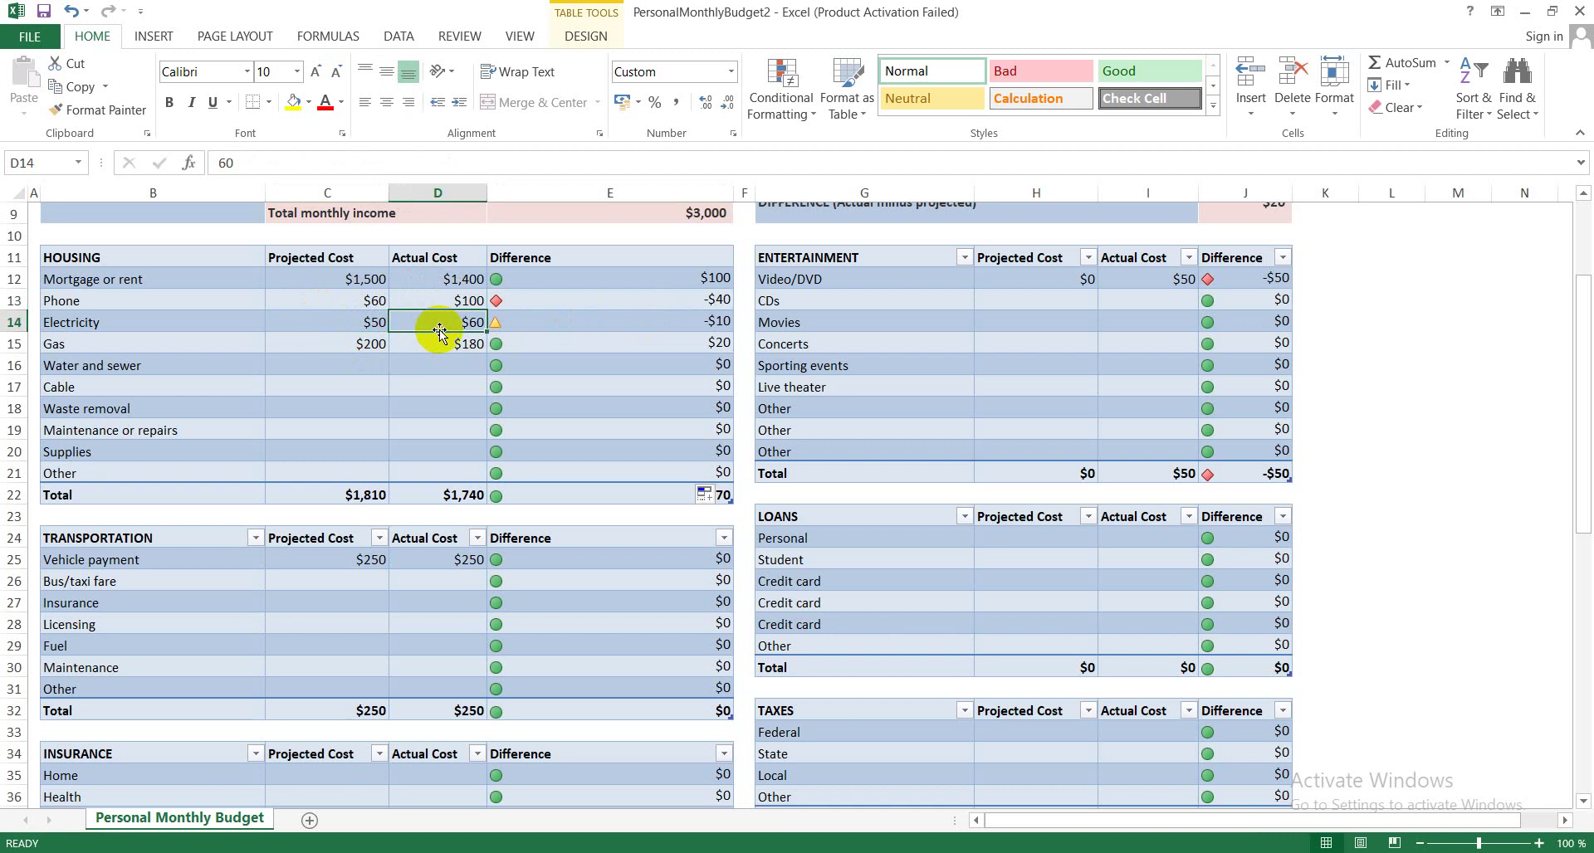
click(332, 318)
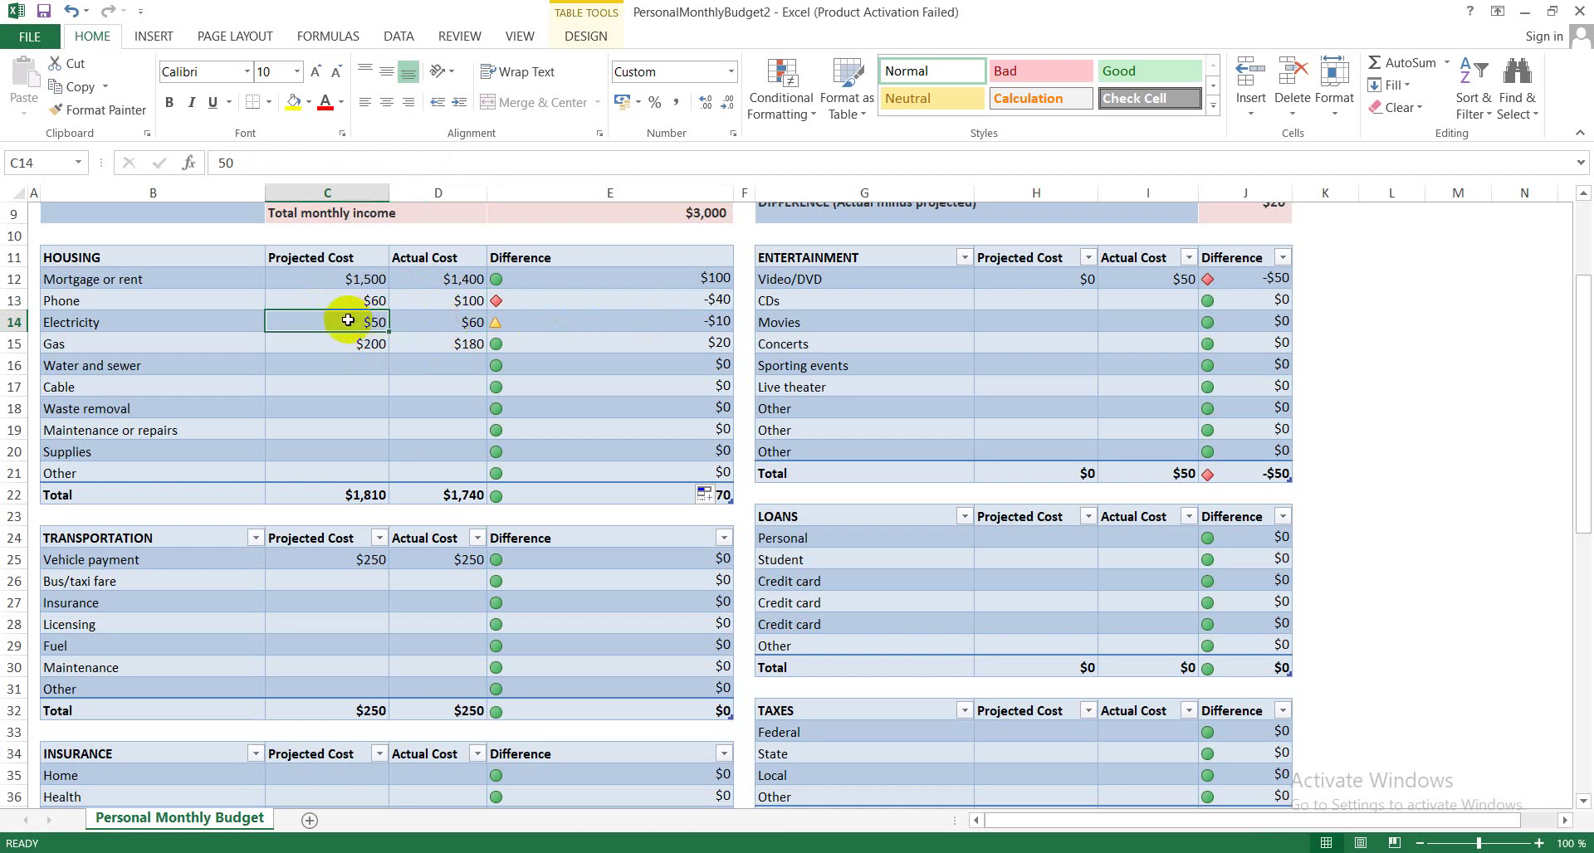
click(444, 324)
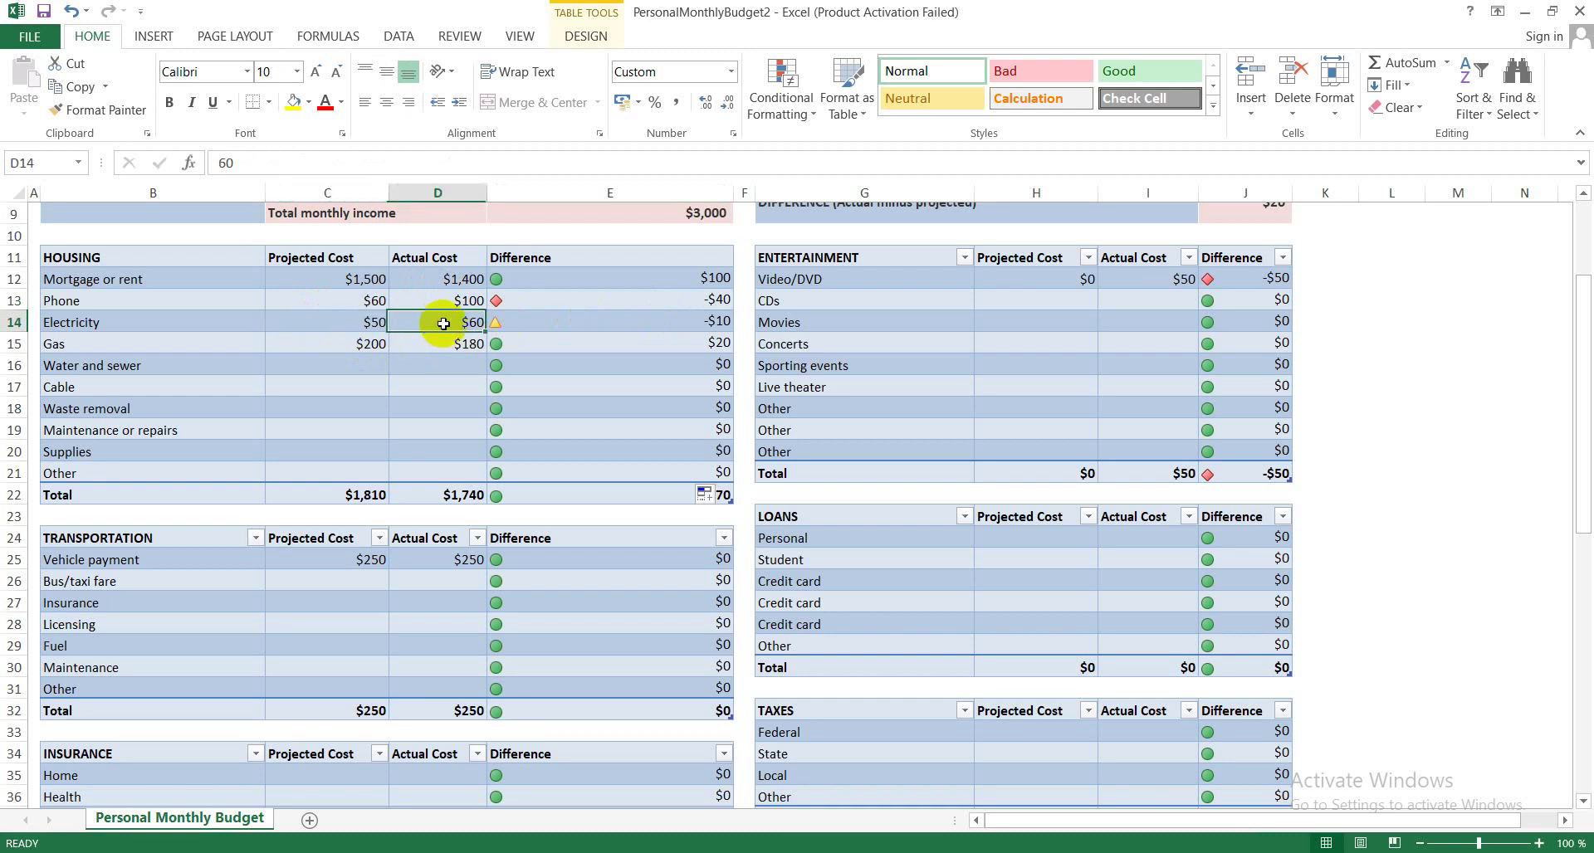
click(368, 345)
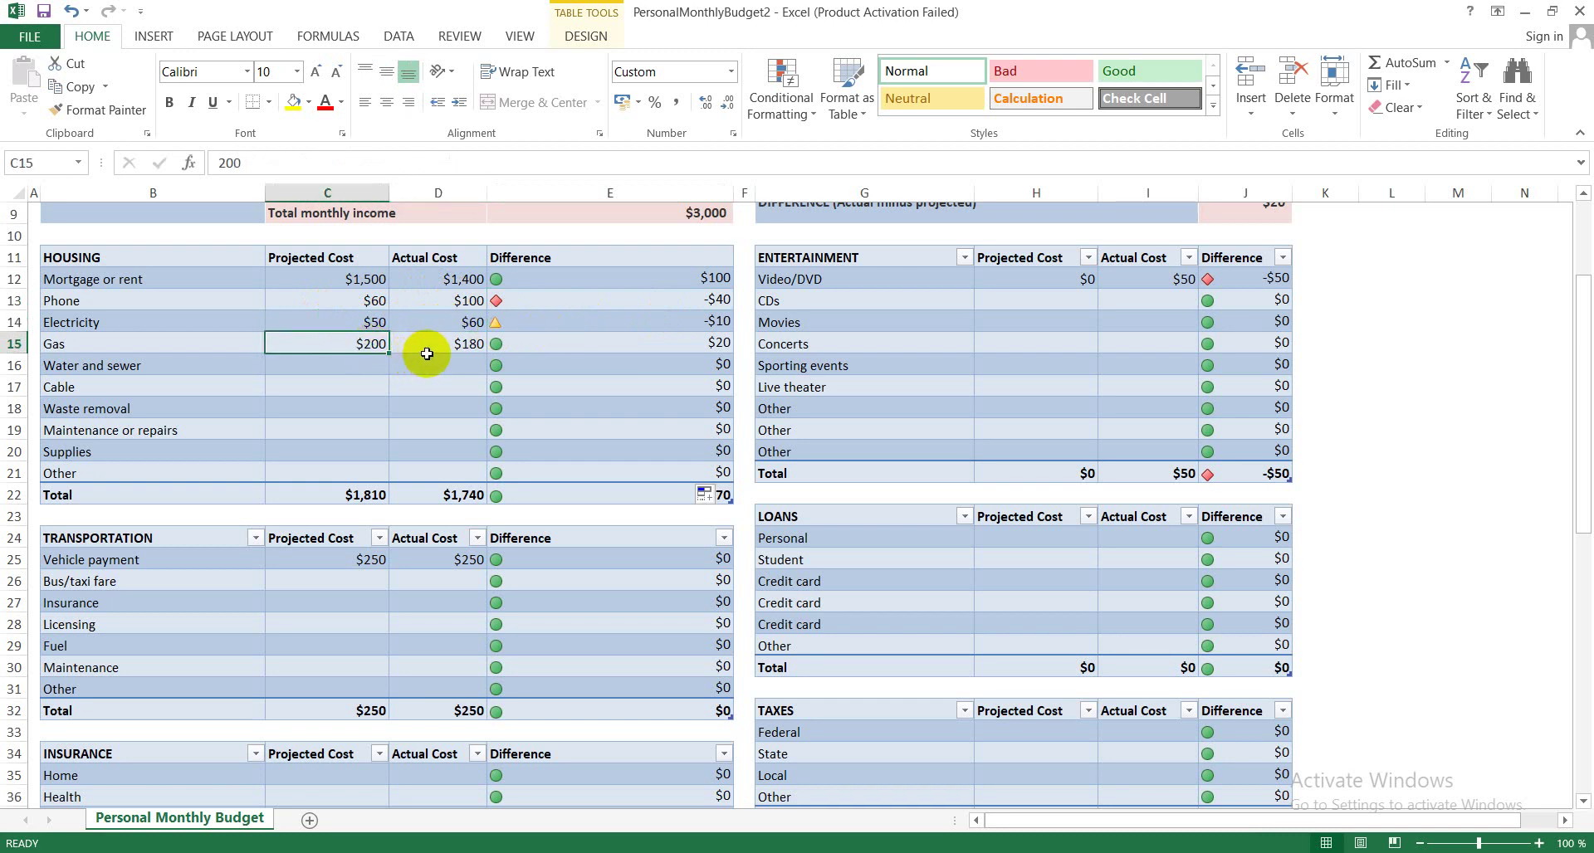
click(455, 345)
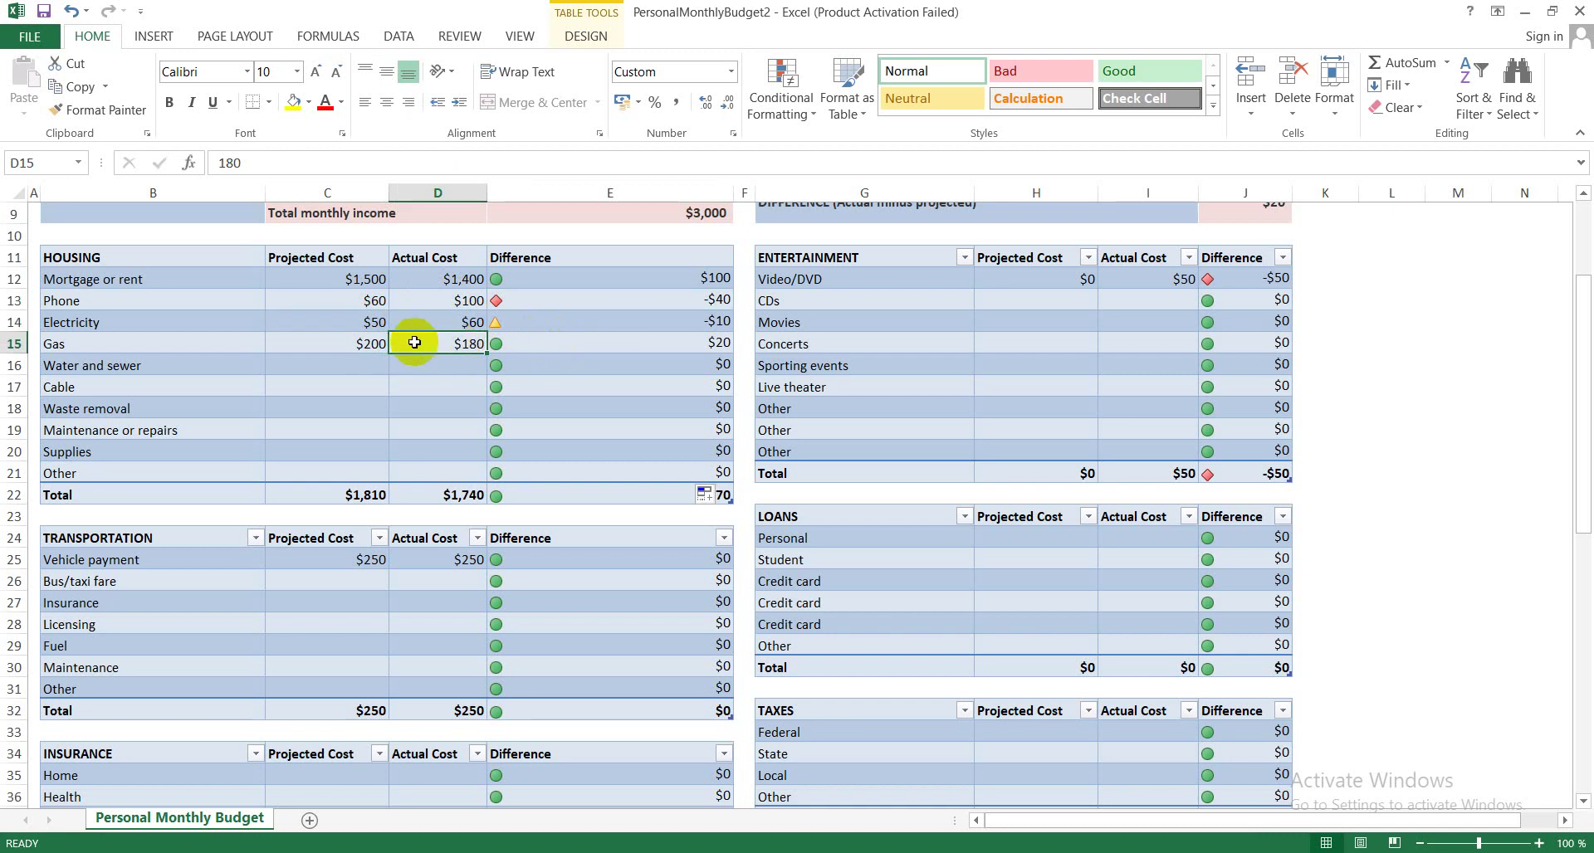
click(721, 278)
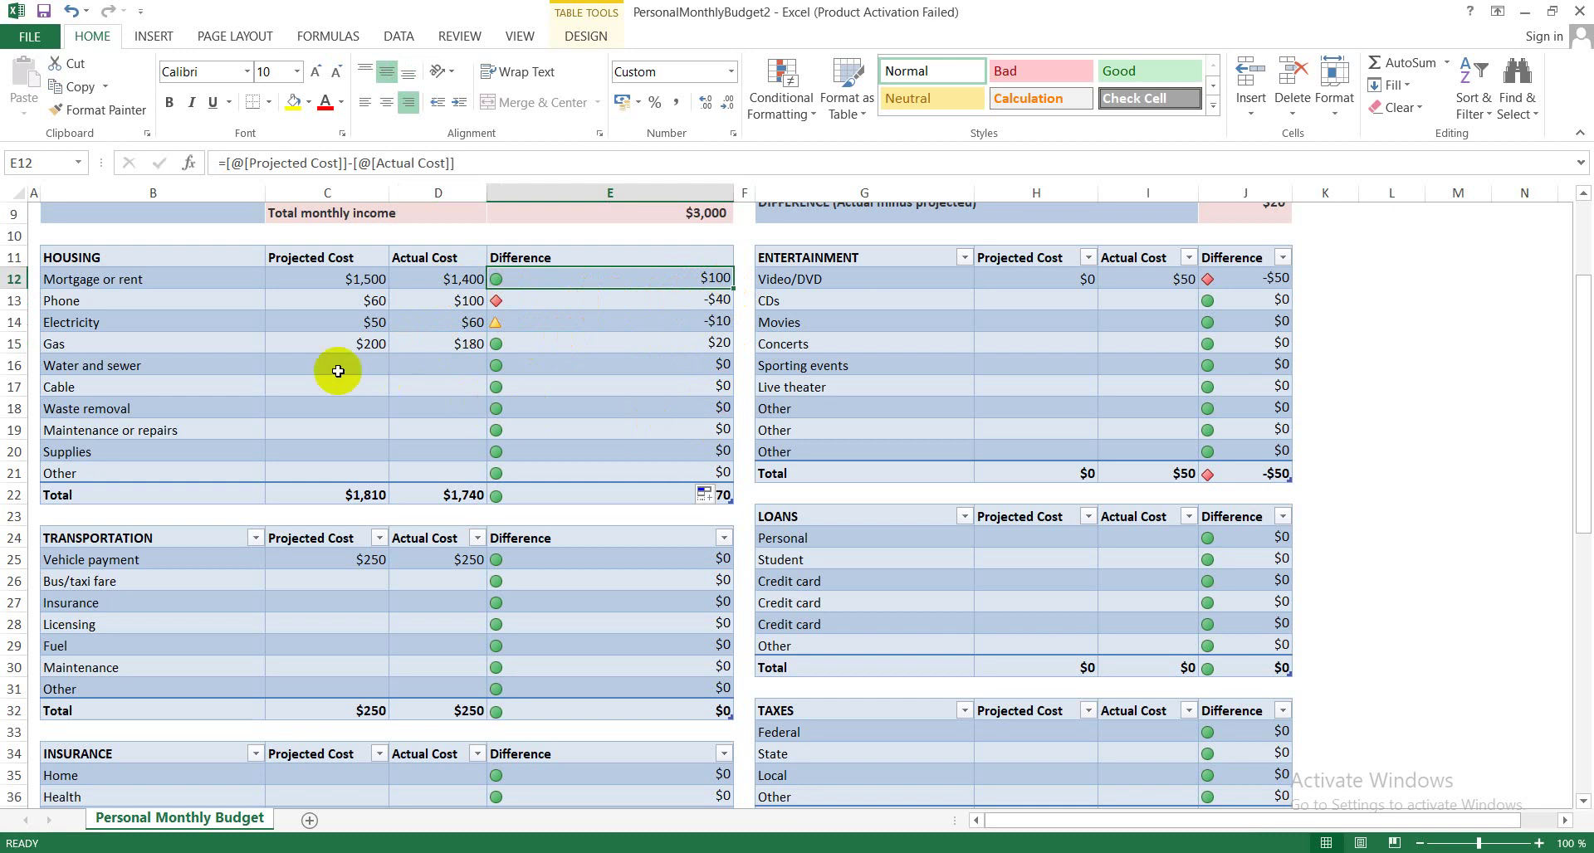
click(313, 363)
click(472, 368)
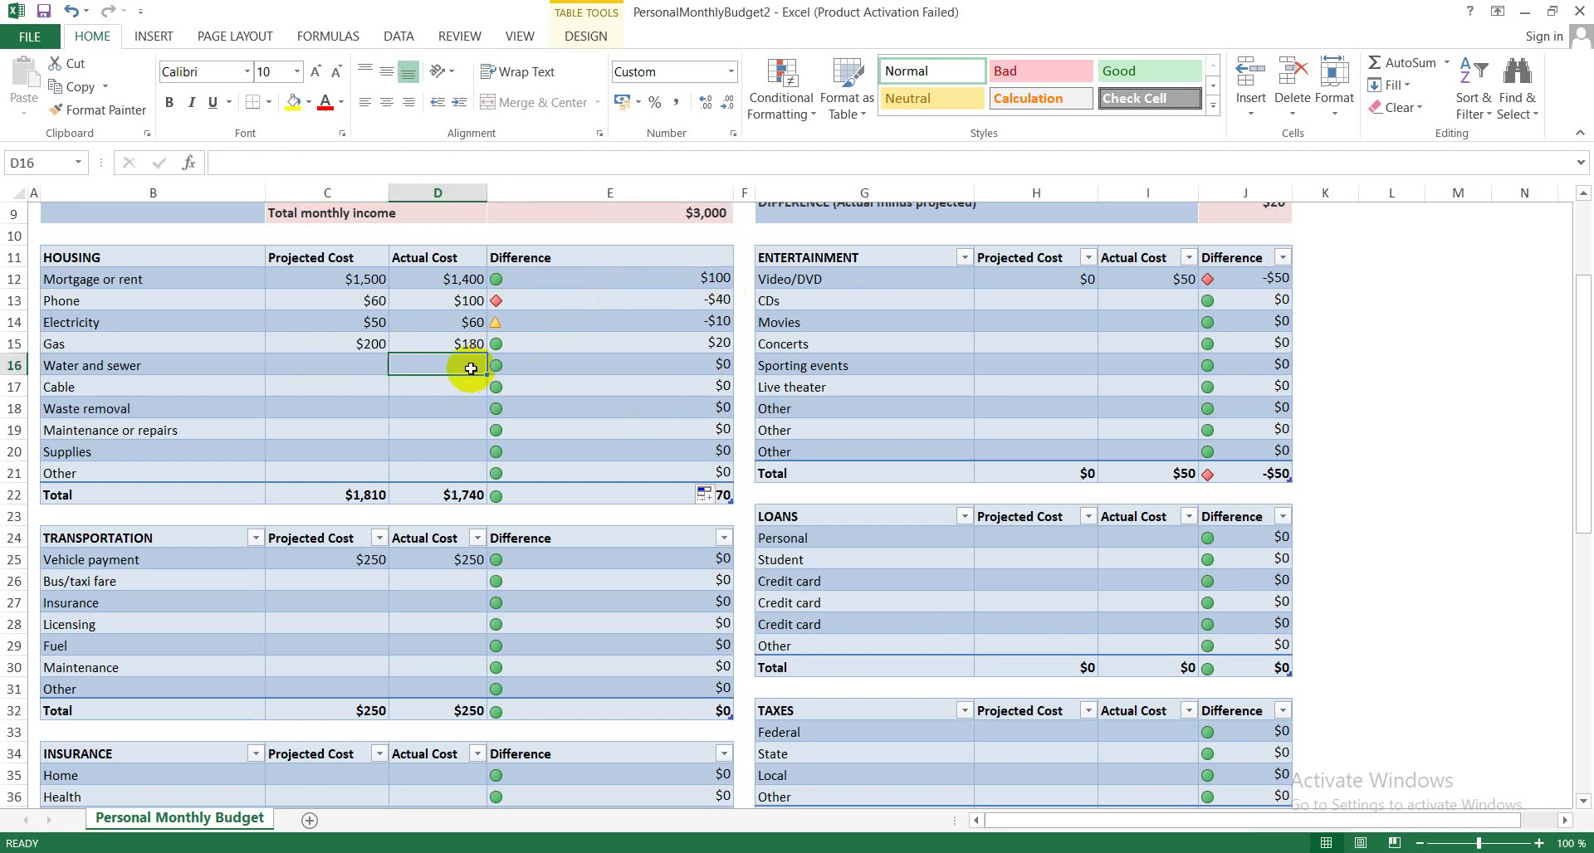
click(317, 362)
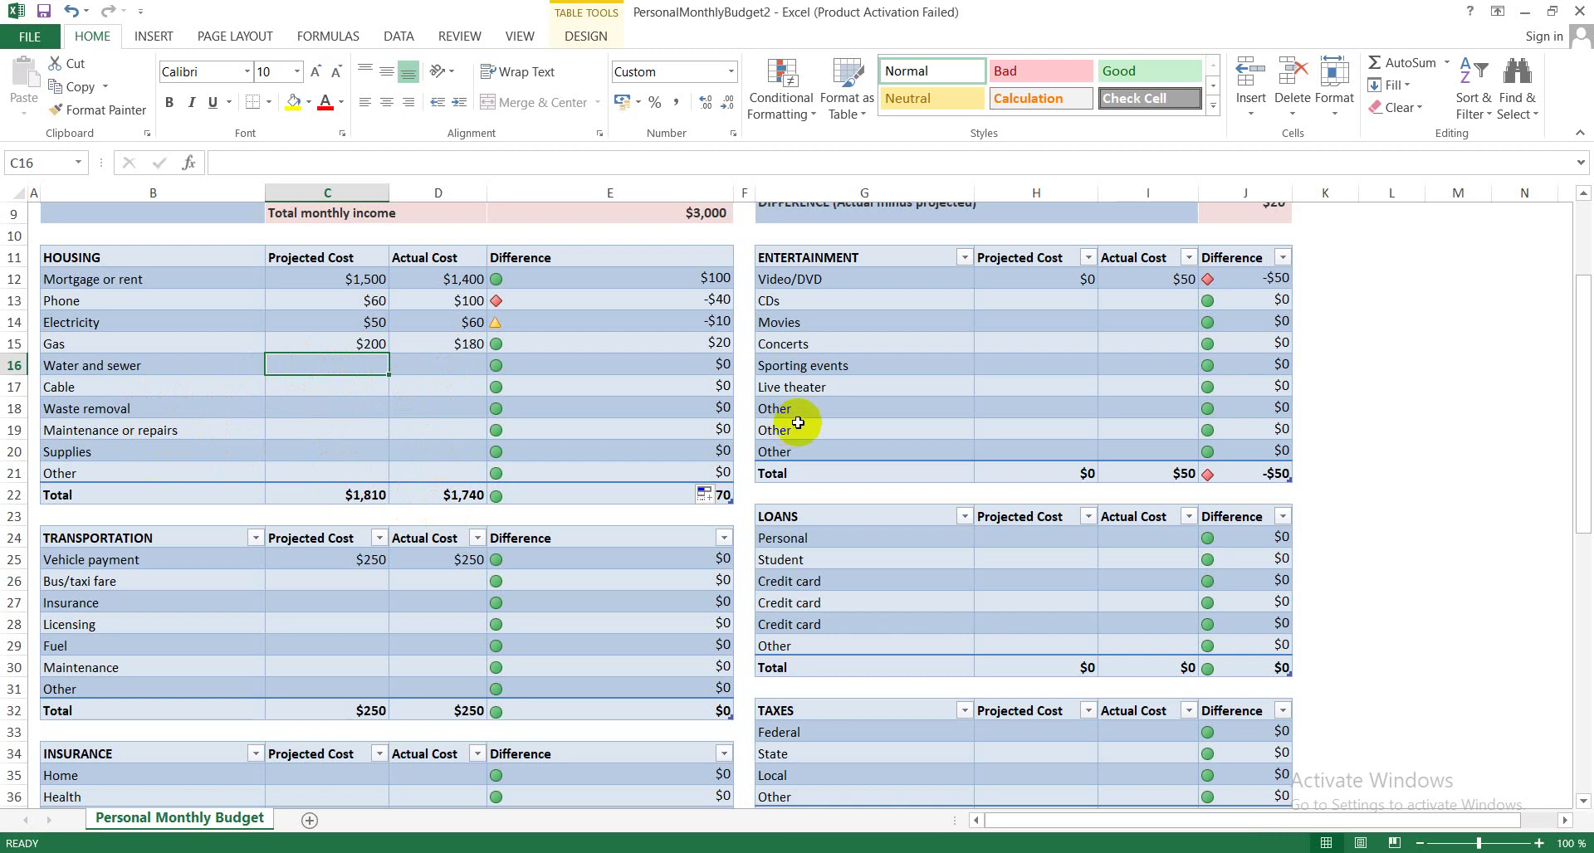
drag(1587, 404, 1584, 467)
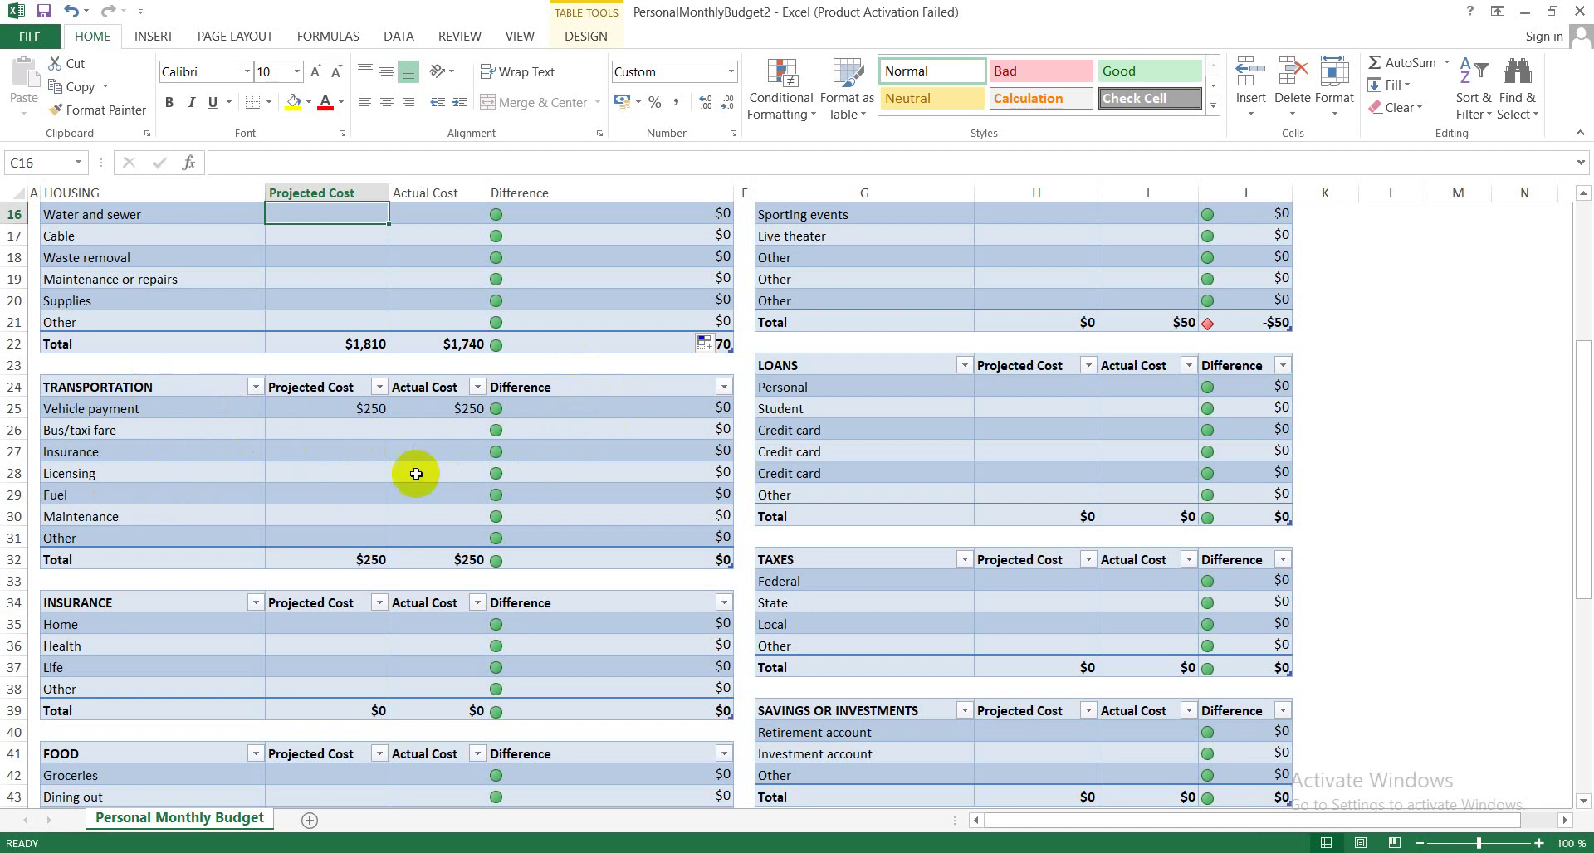
click(111, 415)
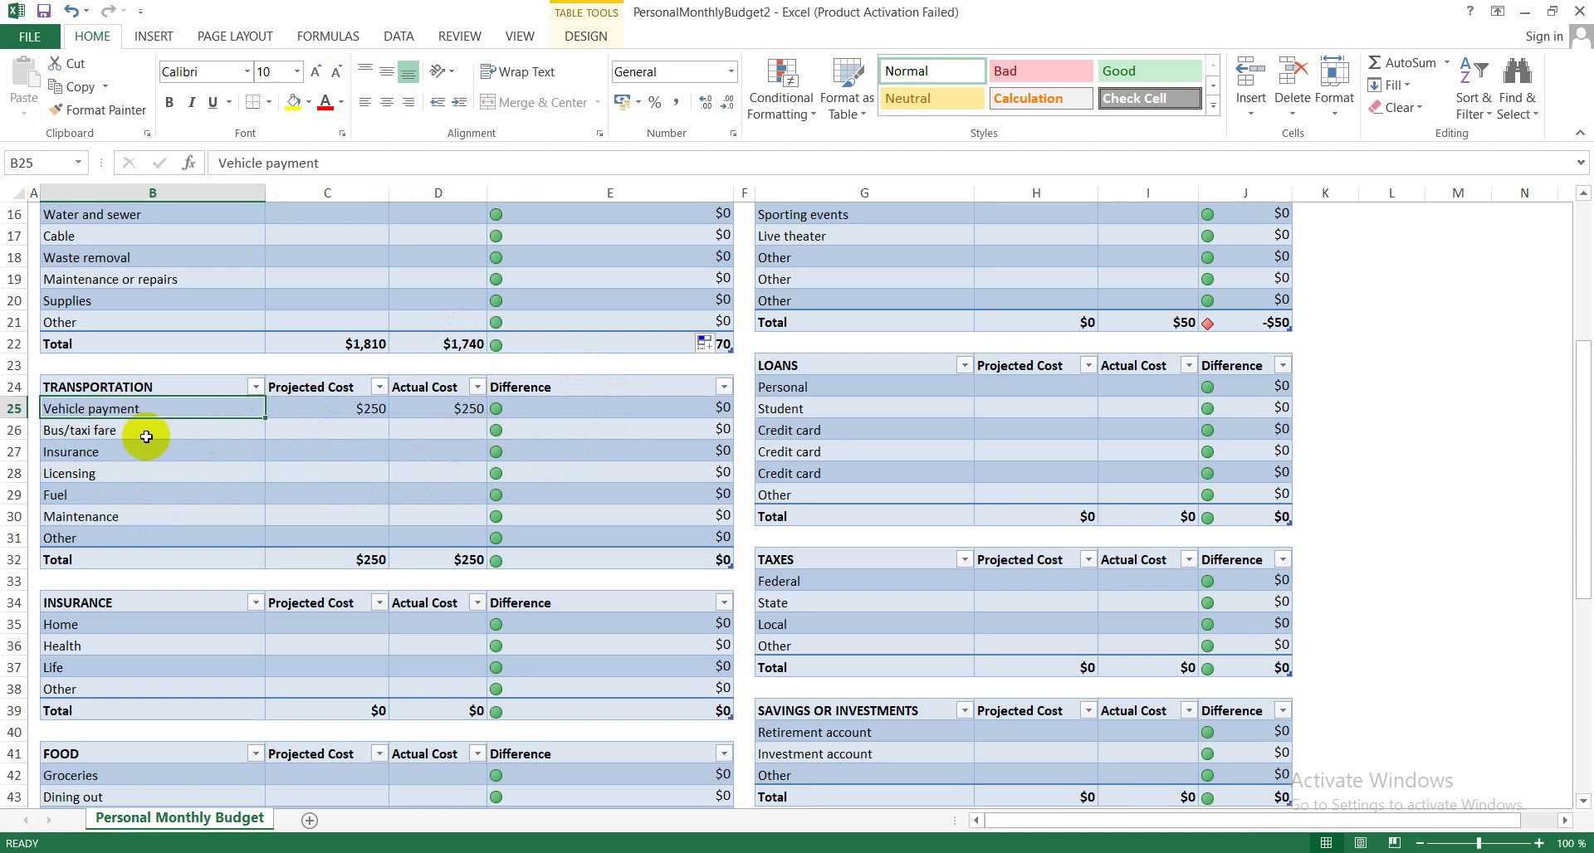
click(137, 433)
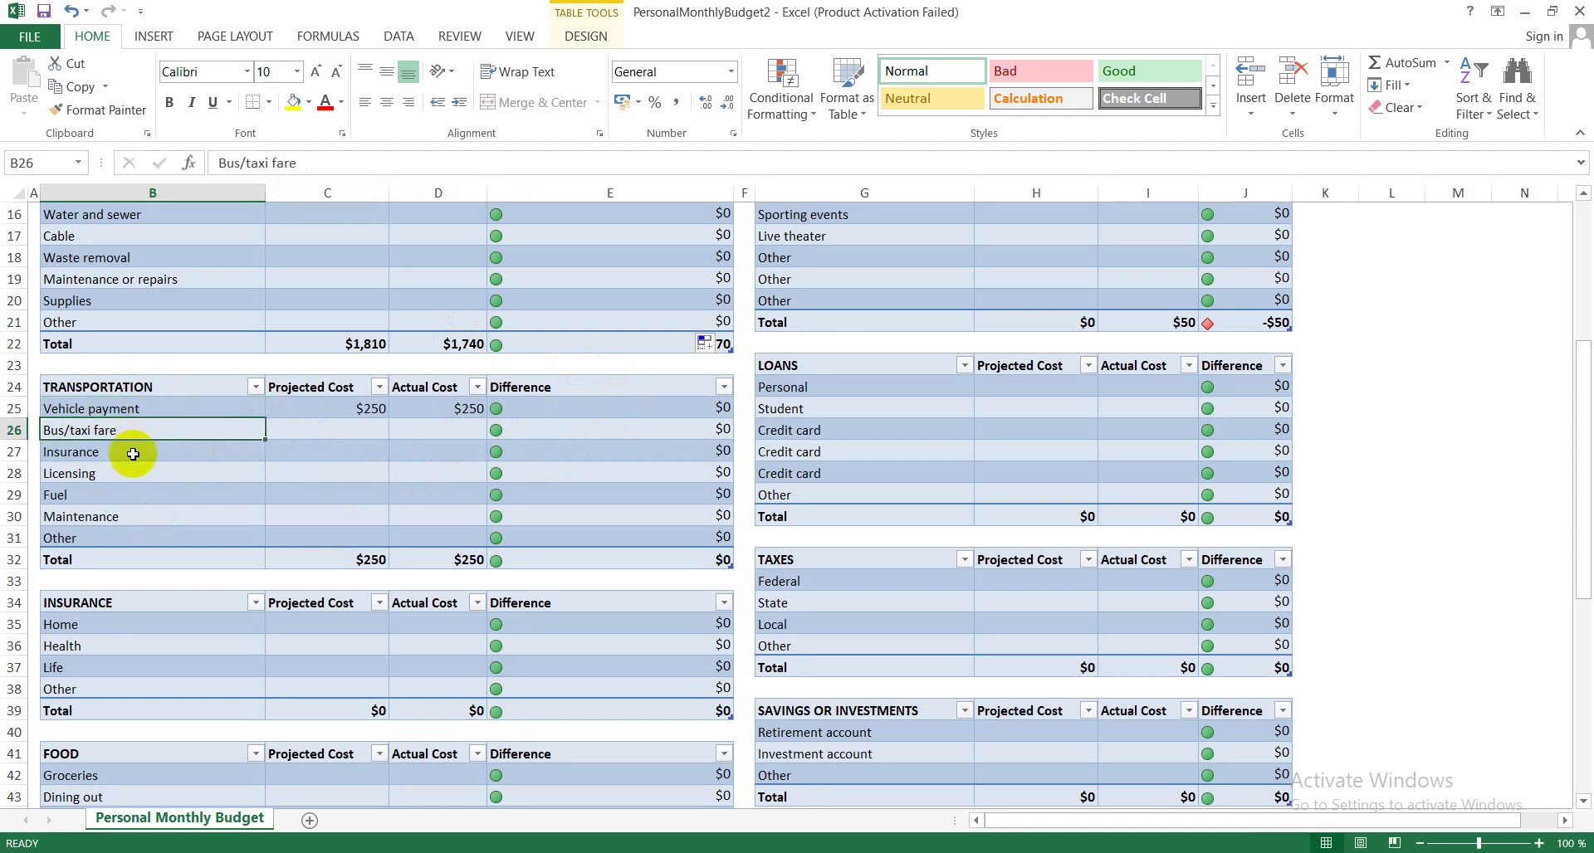
click(133, 454)
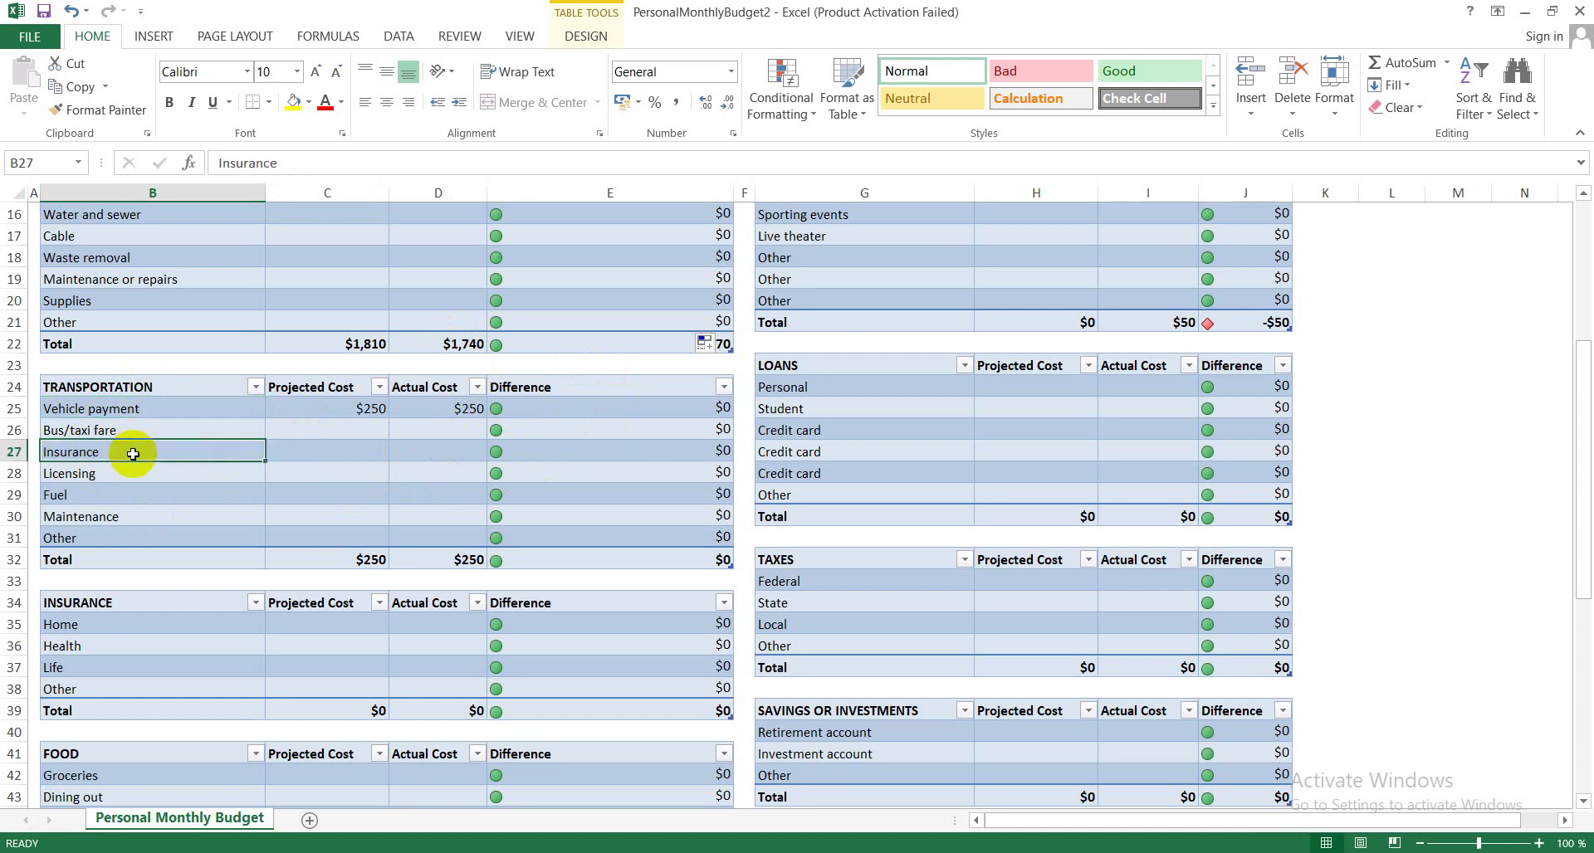
click(92, 496)
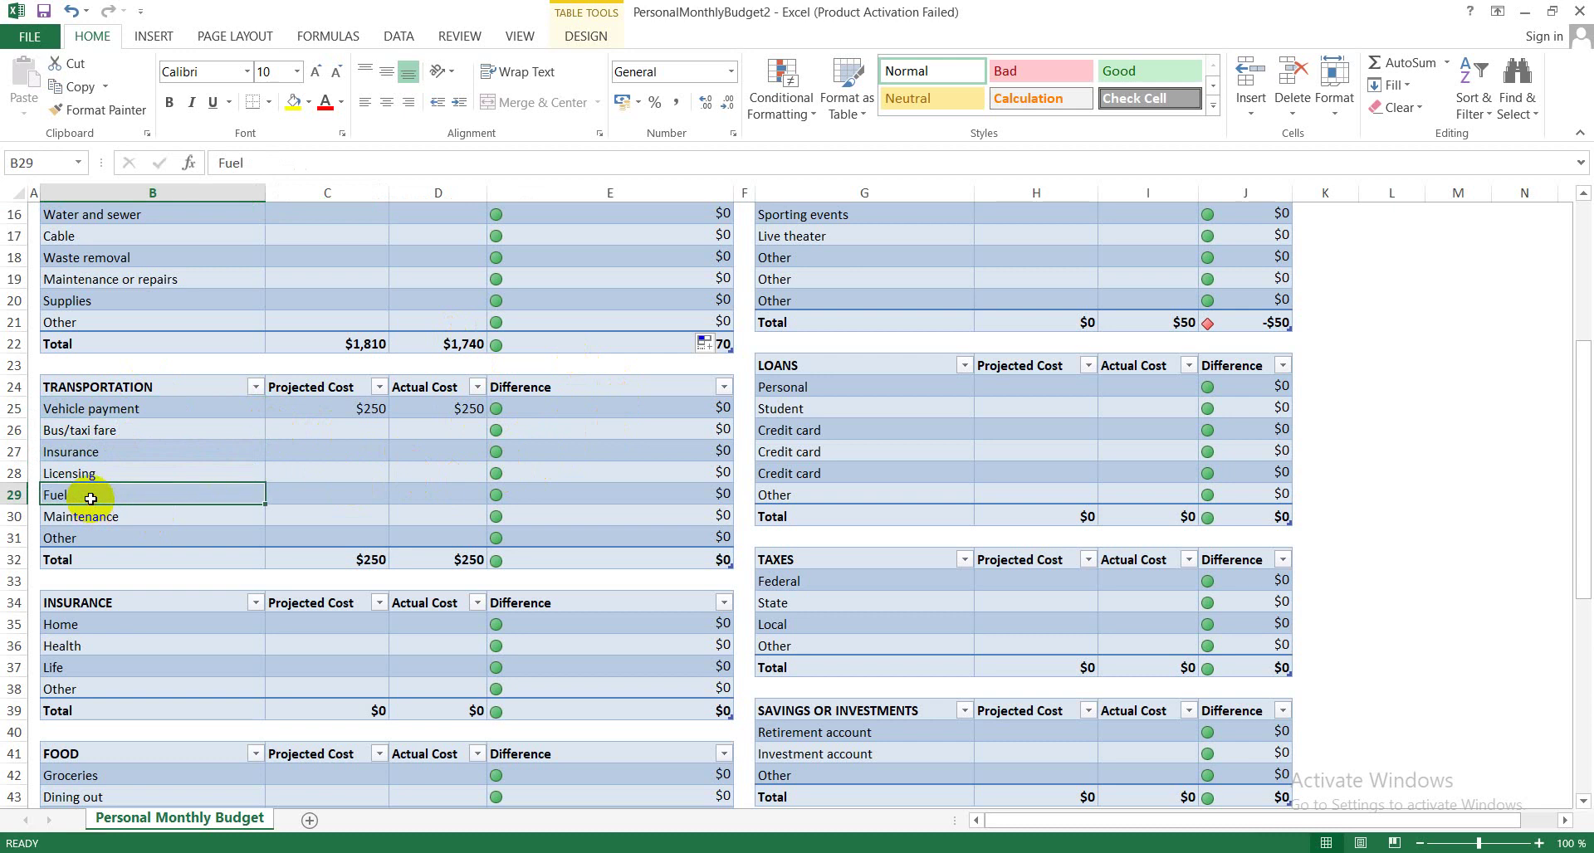
click(91, 518)
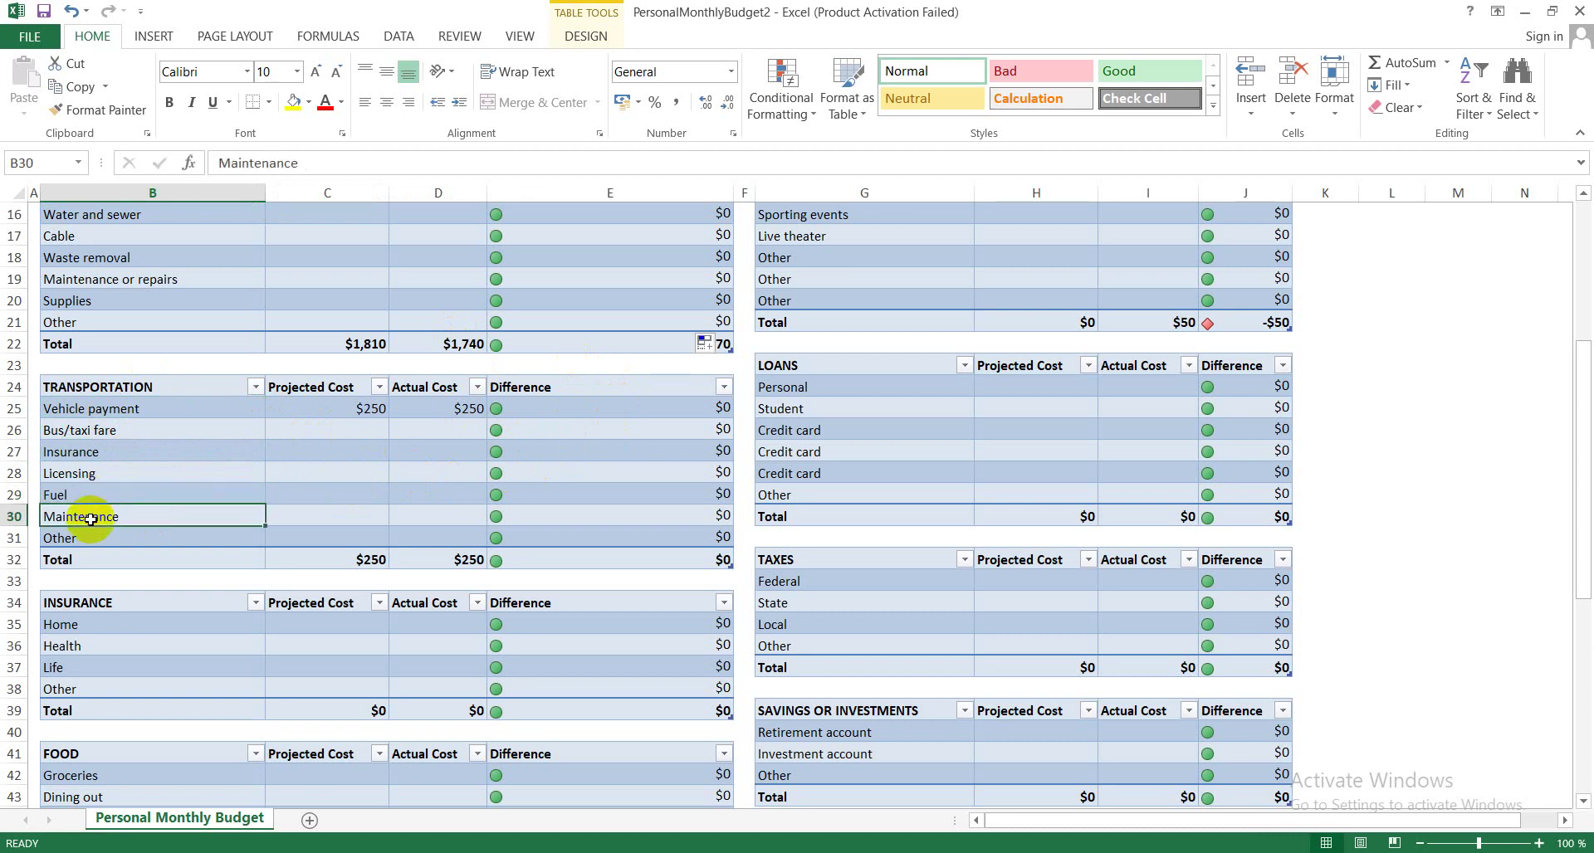
click(95, 451)
click(132, 424)
click(95, 475)
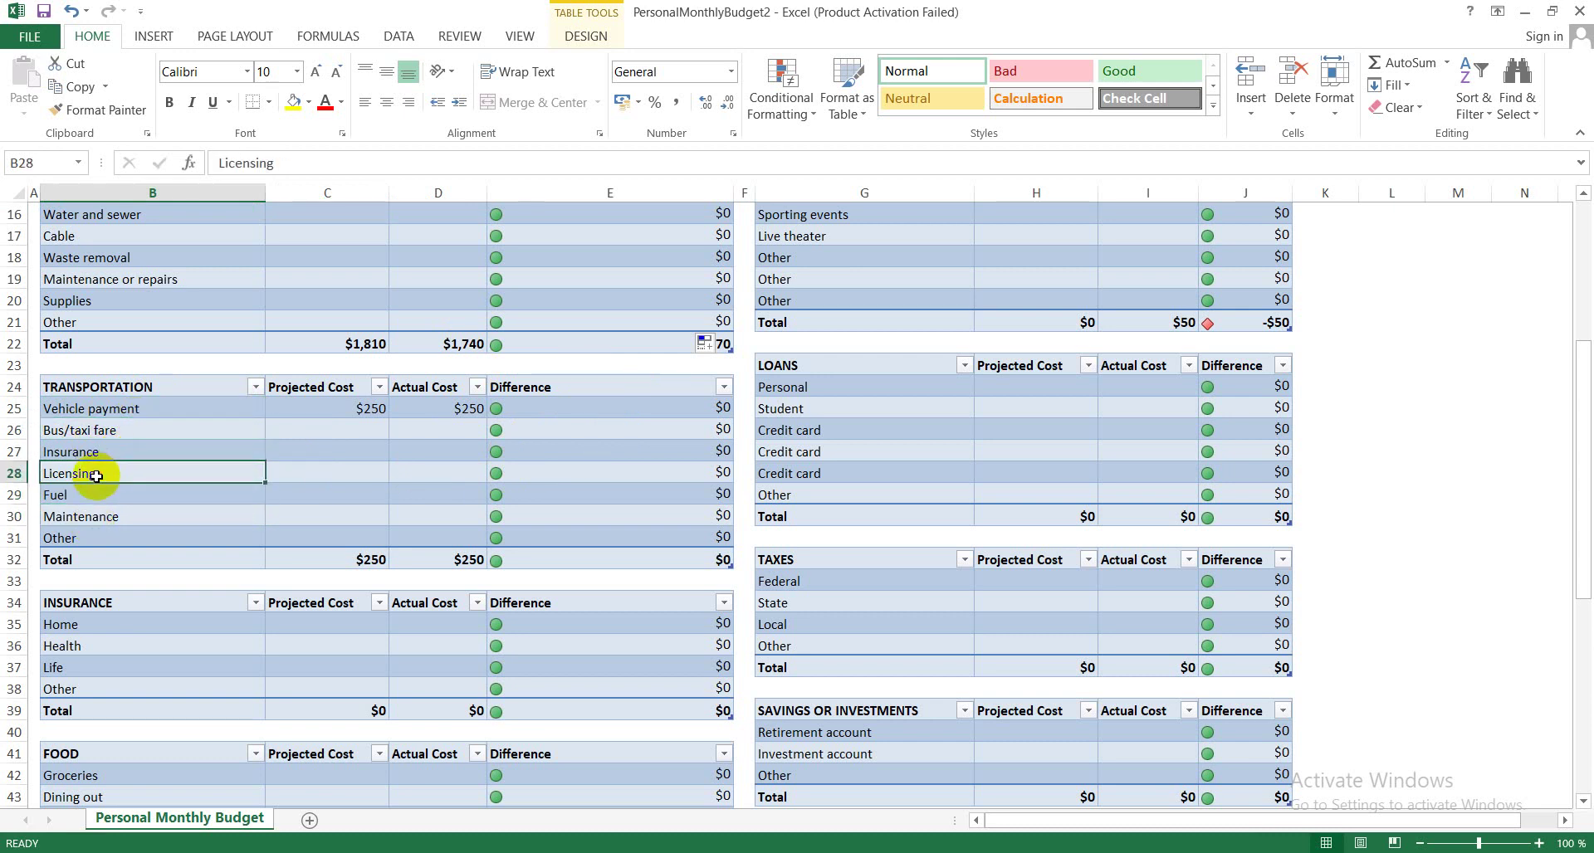
click(88, 496)
click(83, 537)
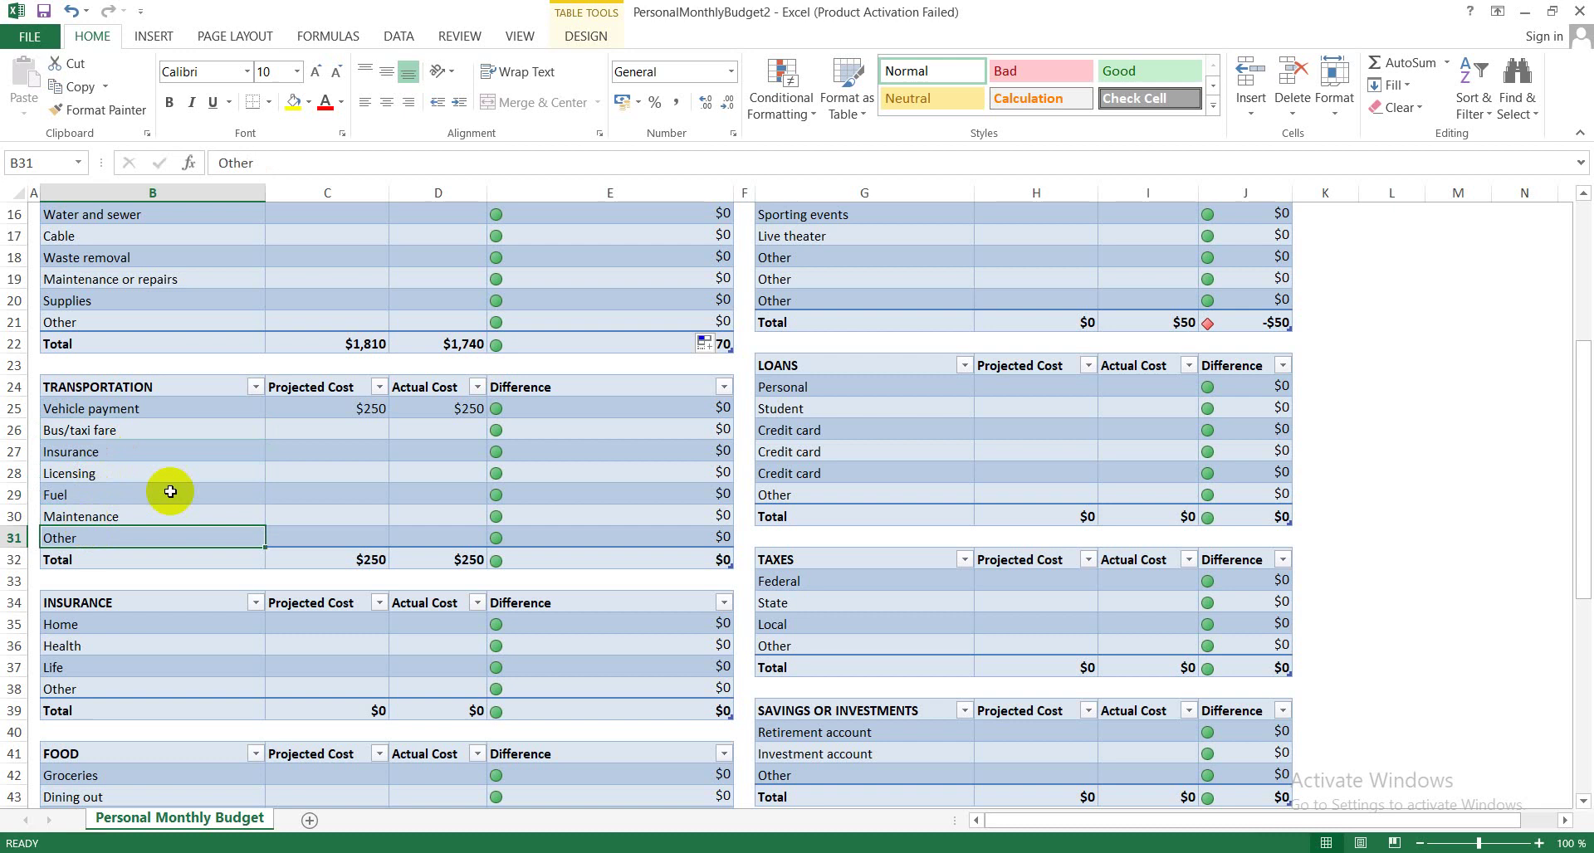
click(344, 405)
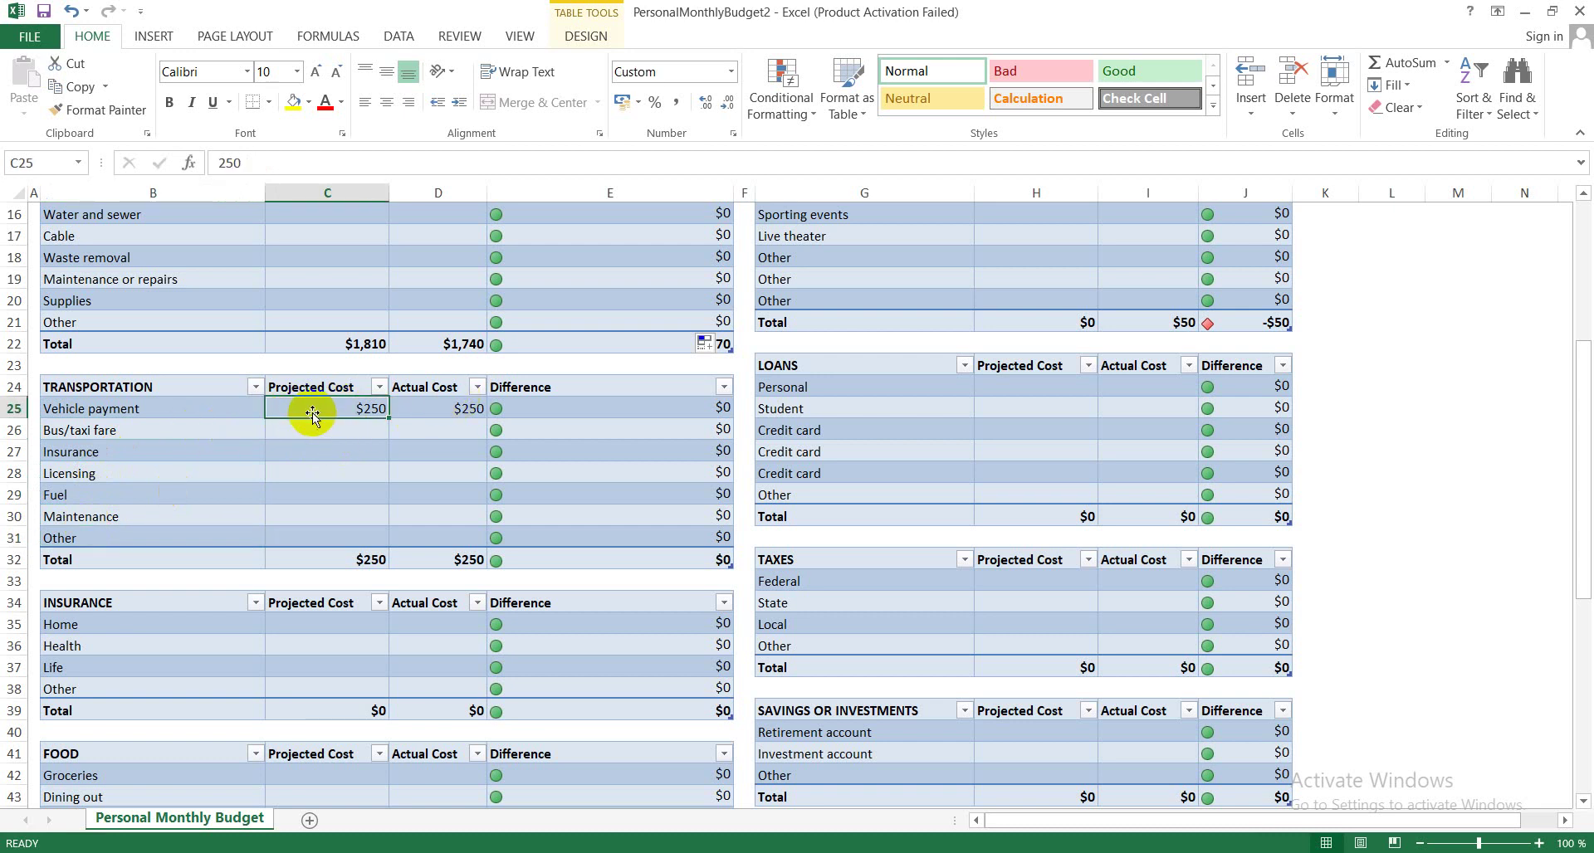
click(442, 413)
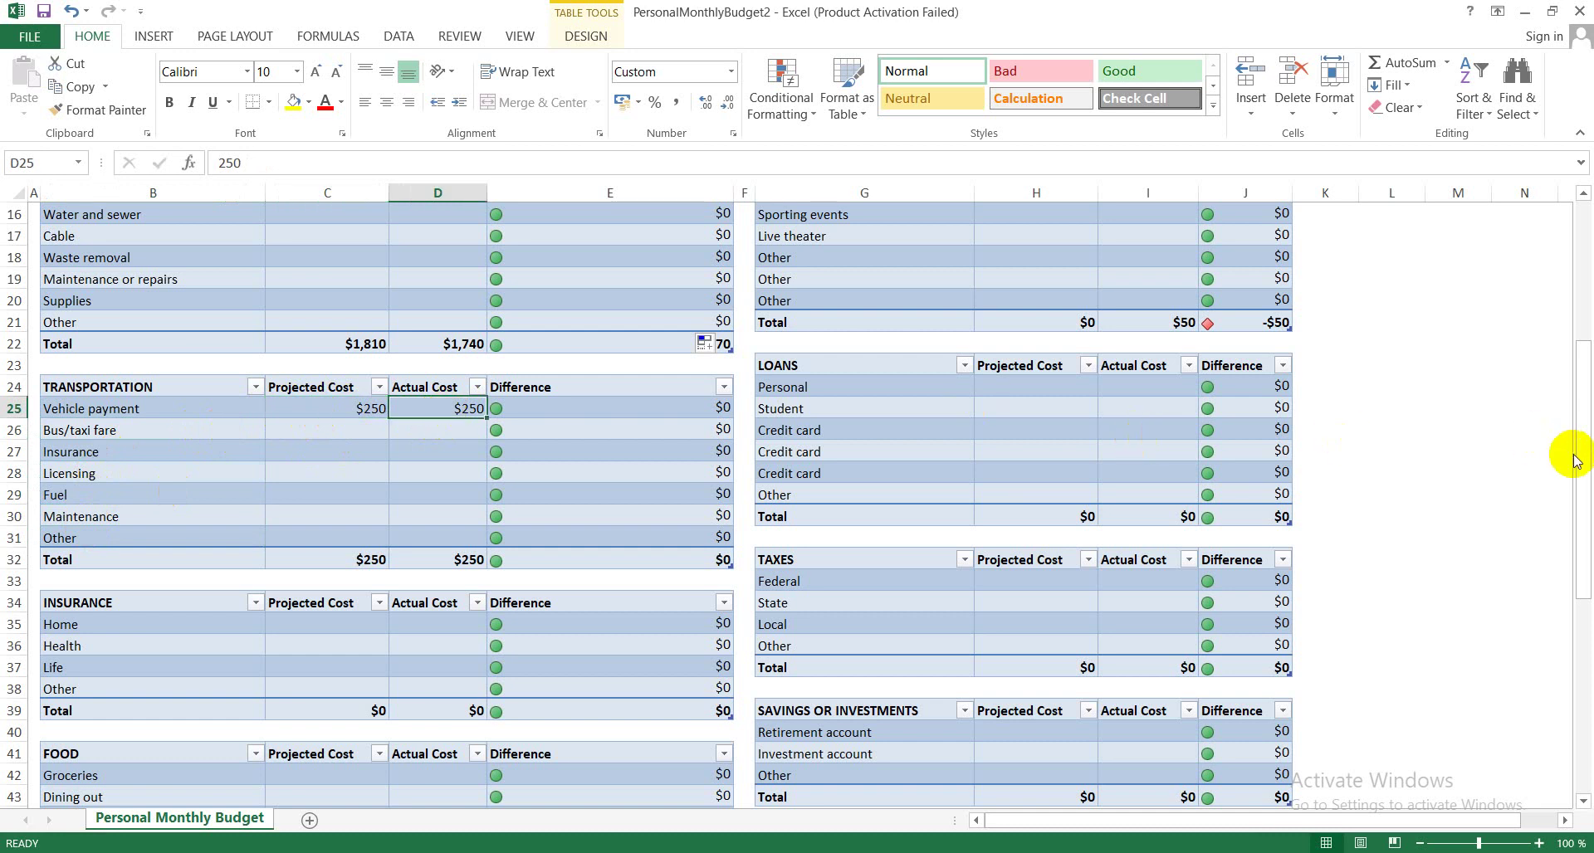
drag(1575, 461, 1585, 382)
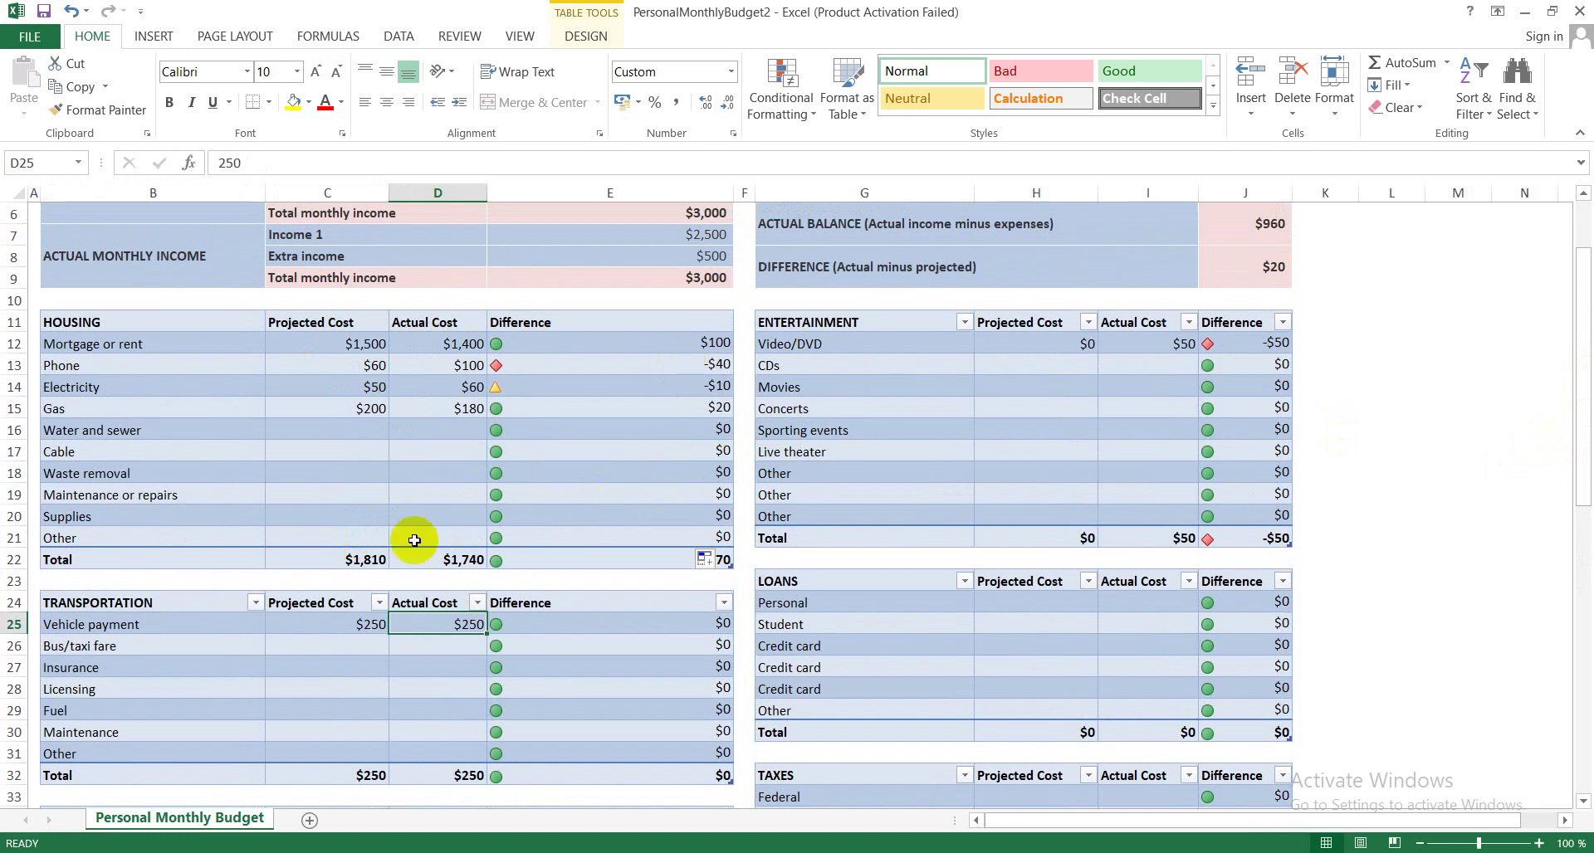
- Check the Housing projected and difference totals, then clear C22's SUBTOTAL and start typing a SUM
click(346, 557)
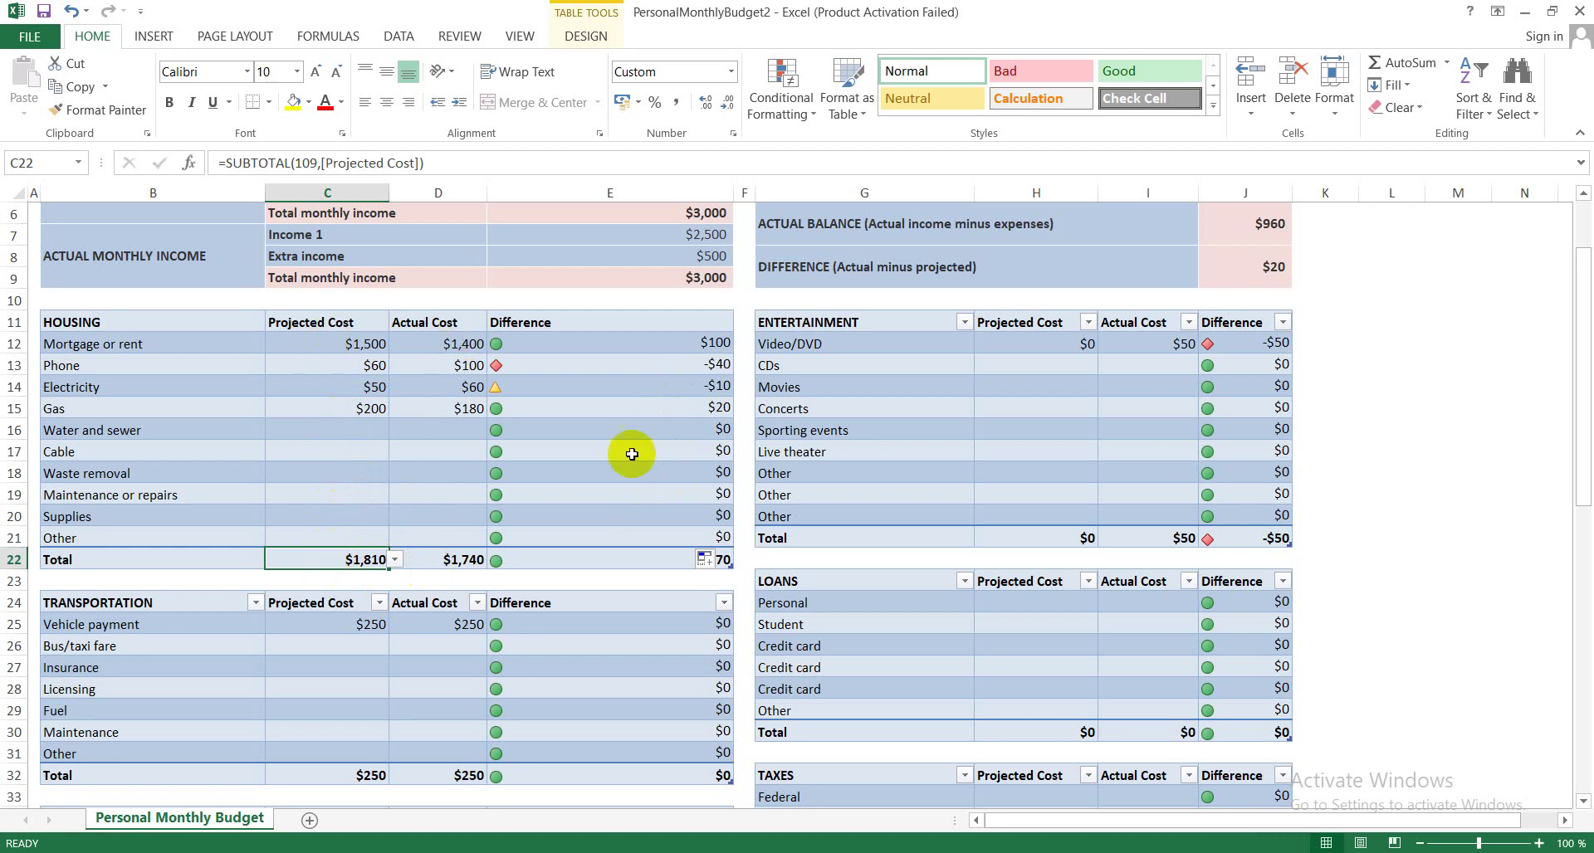
click(628, 557)
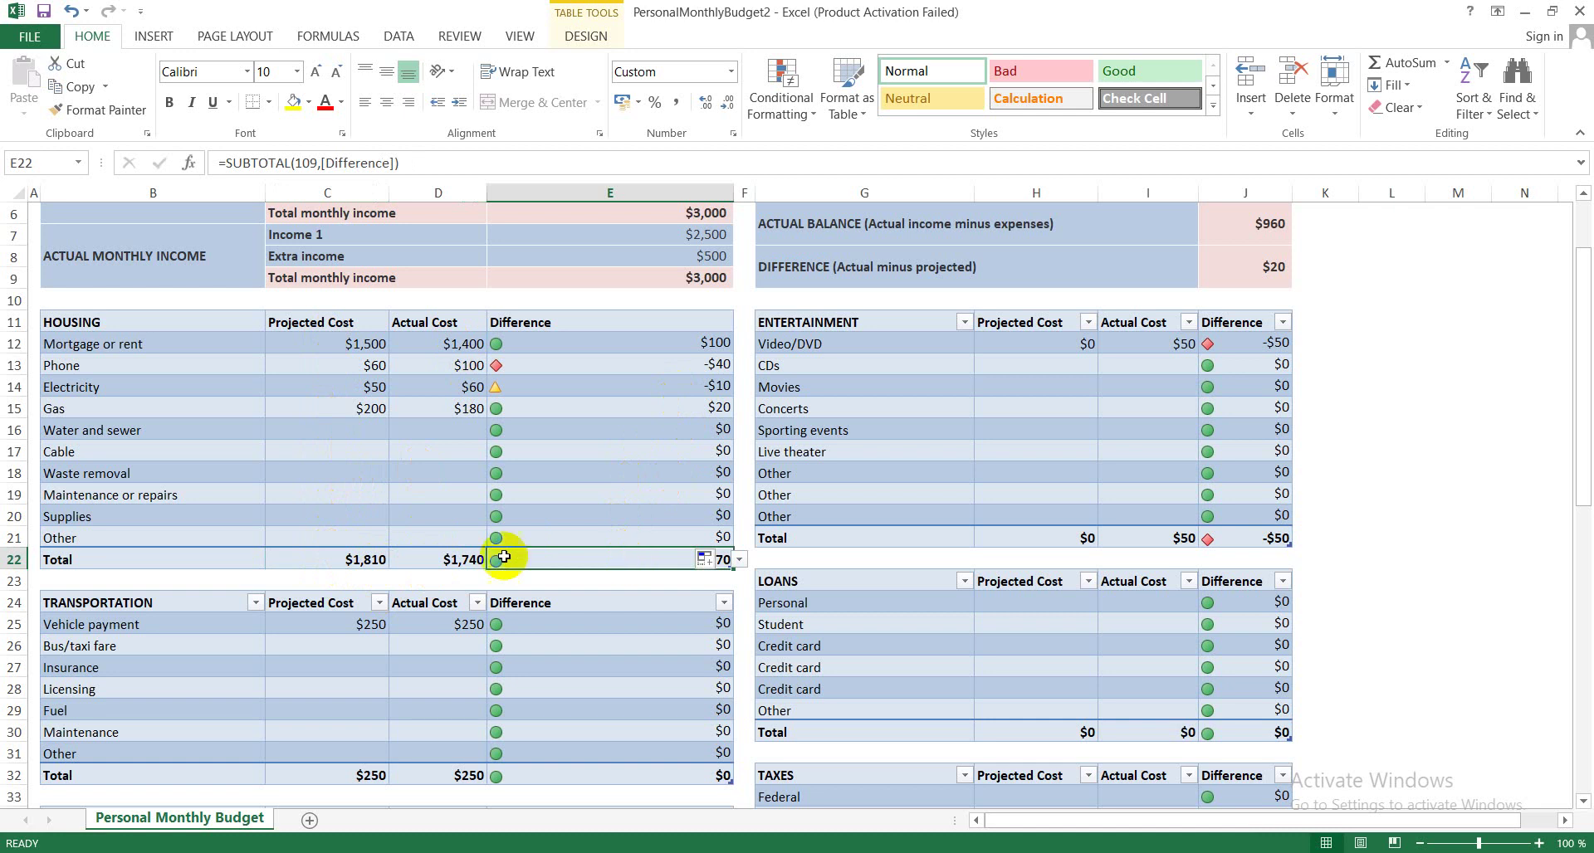
click(338, 560)
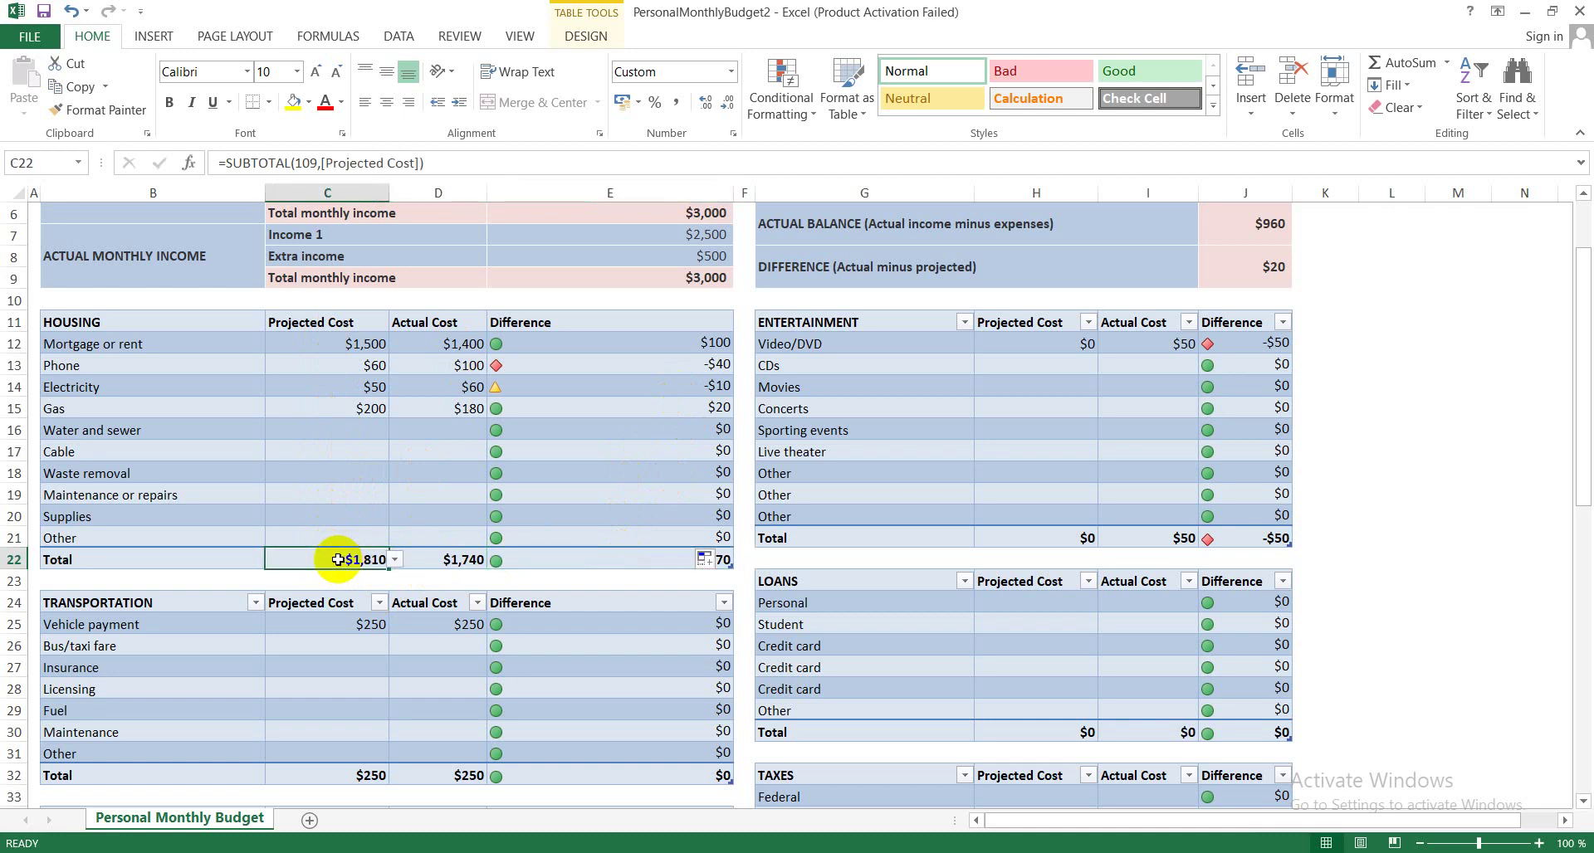
key(Delete)
text(sum()
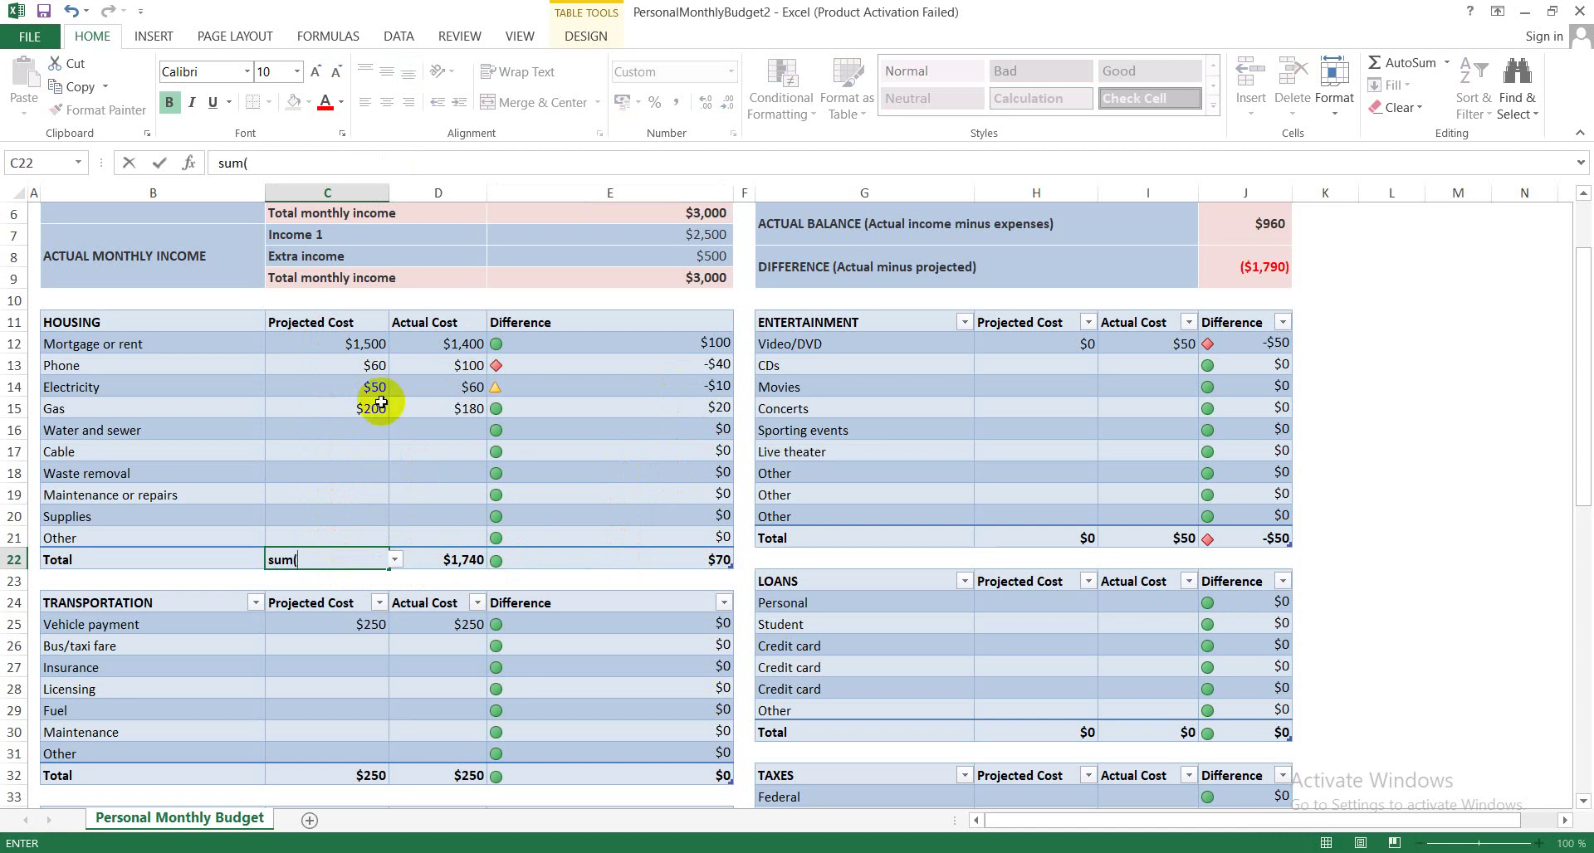
- Rebuild Housing's projected total in C22 as a SUM of all Projected Cost amounts
click(262, 560)
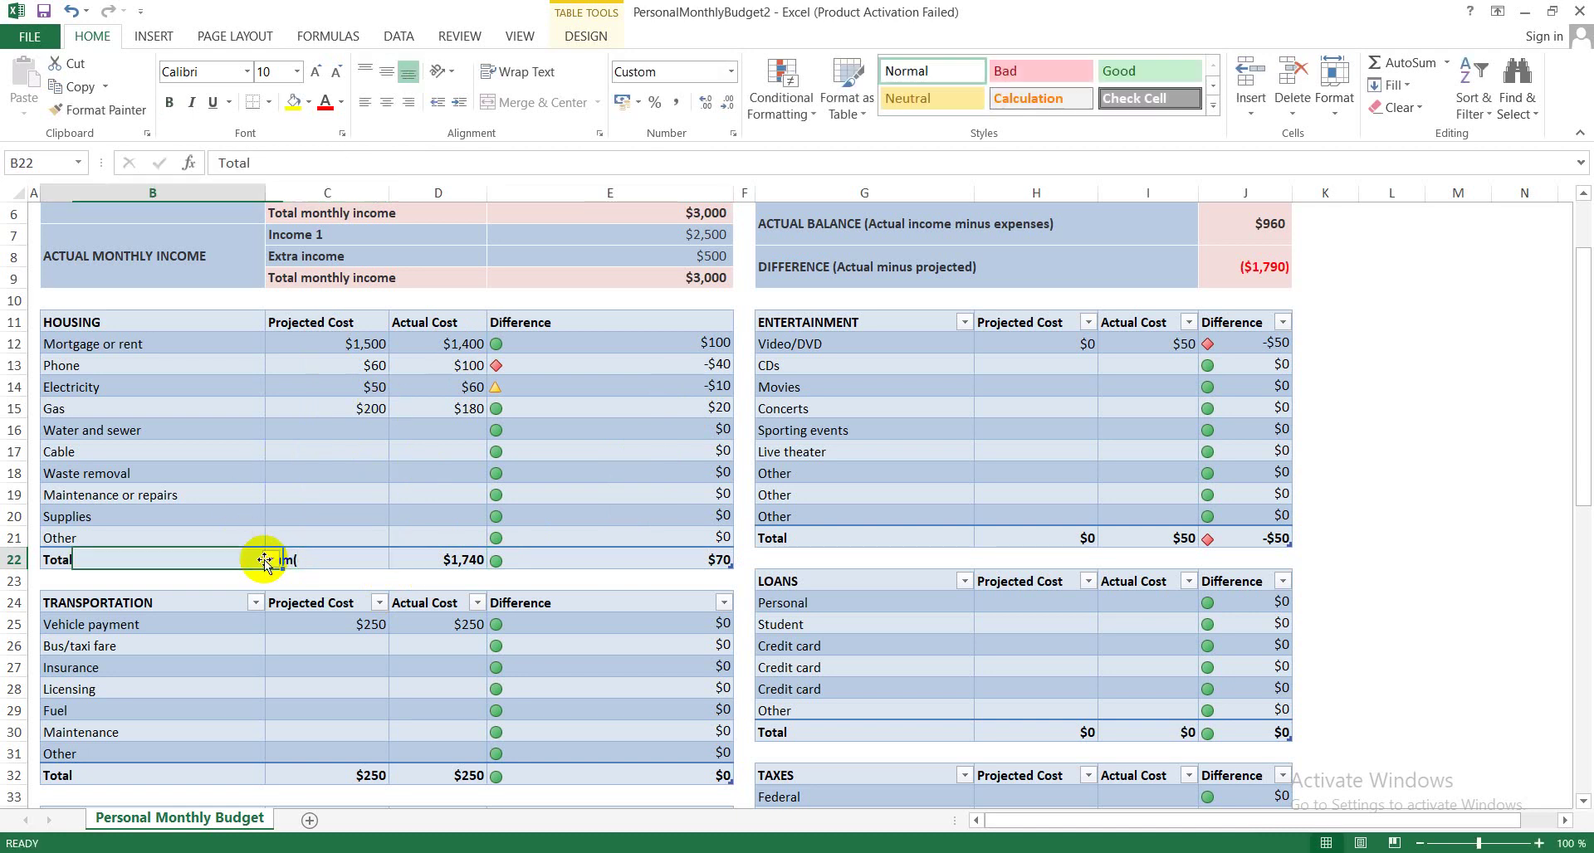
click(319, 561)
text(=)
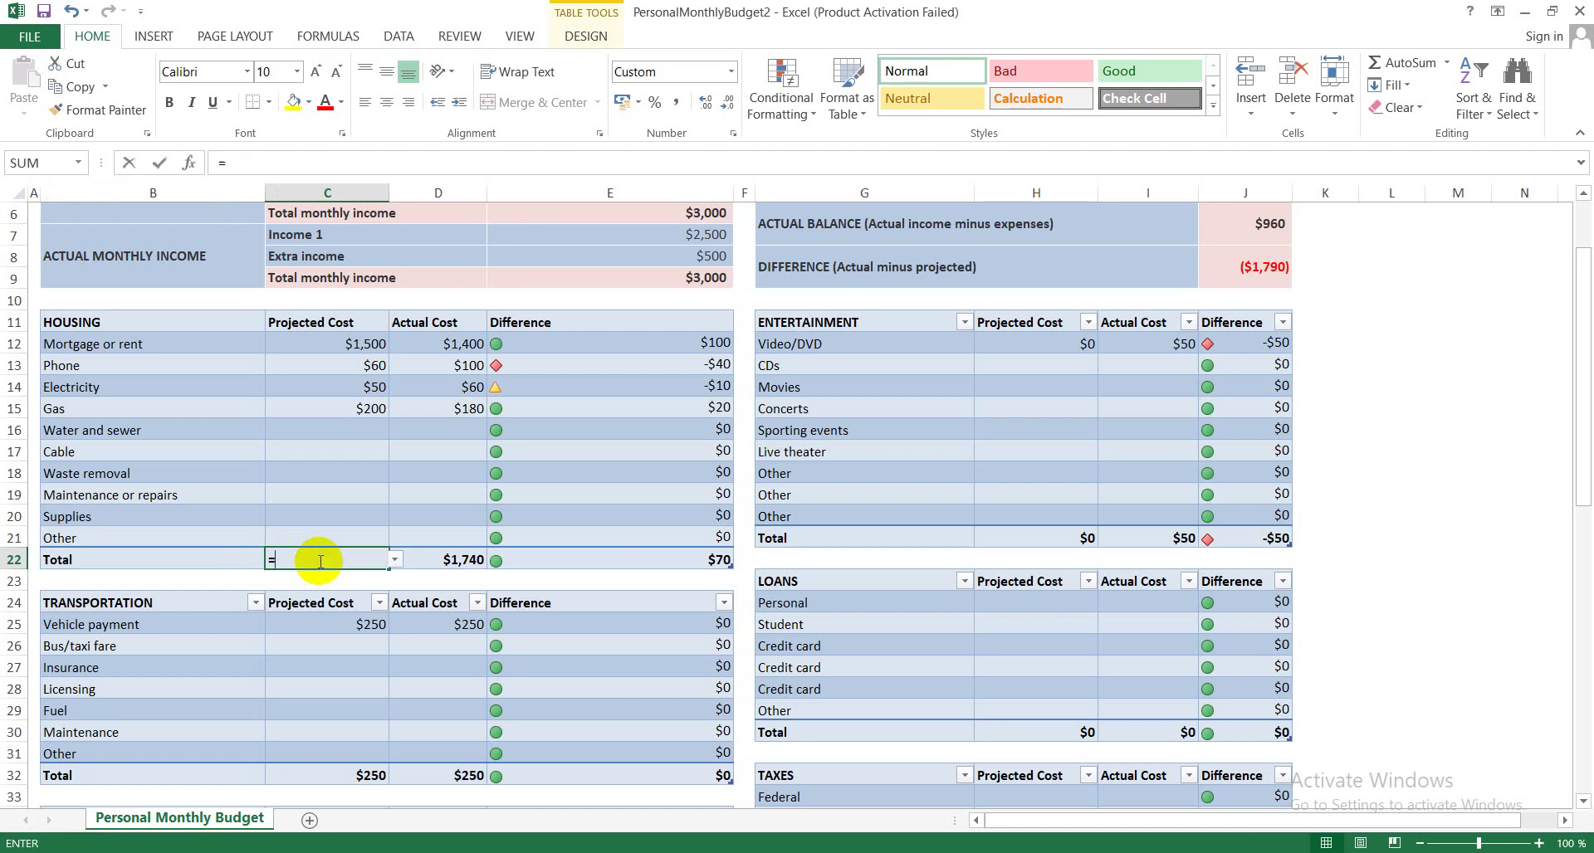
text(su)
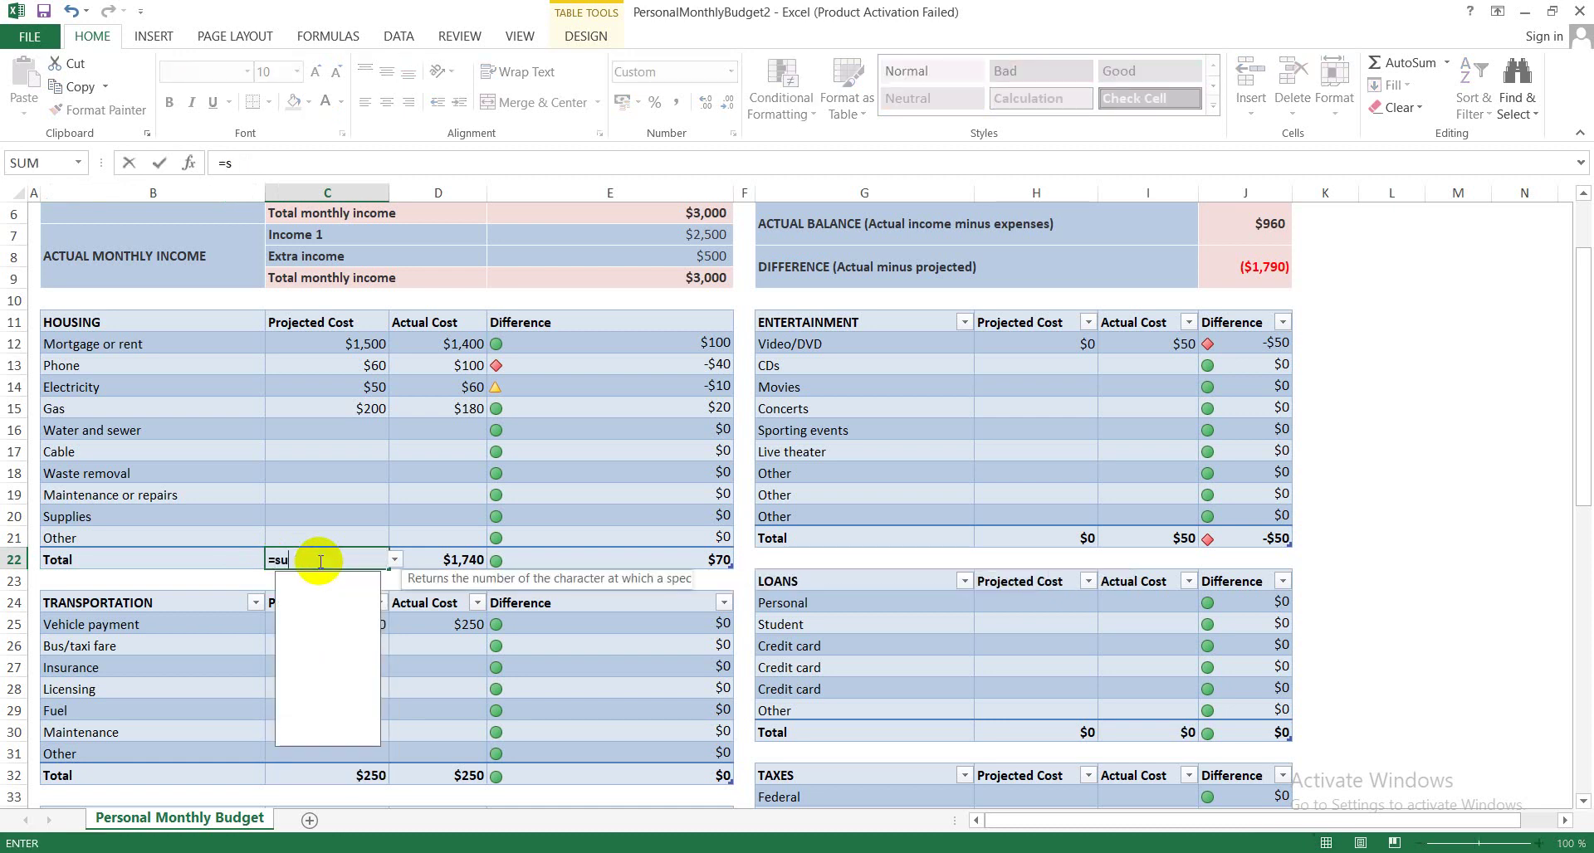
text(m()
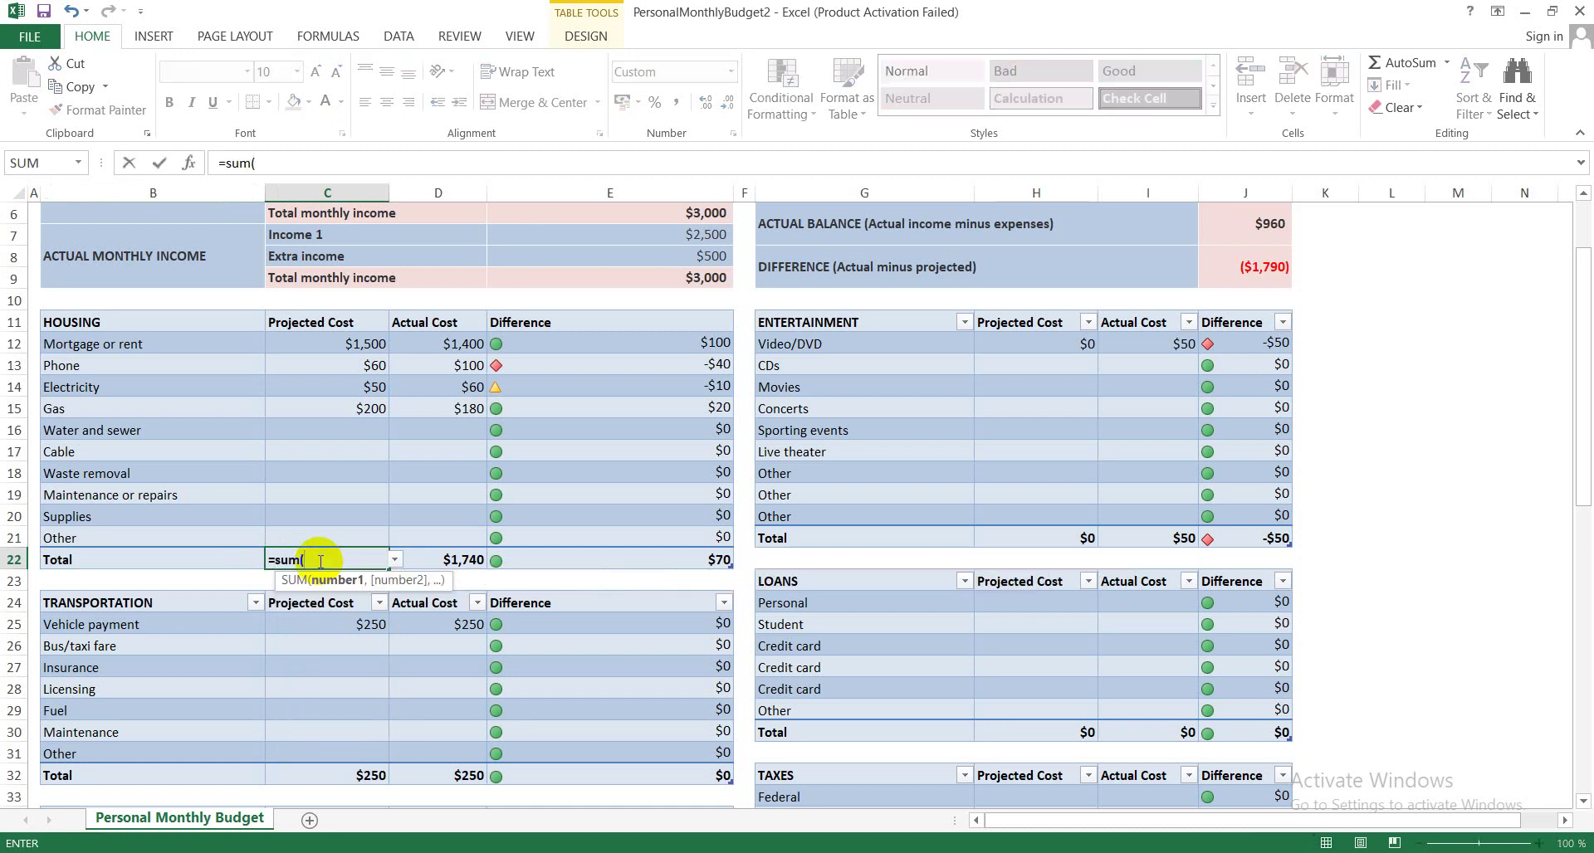
drag(341, 345, 346, 510)
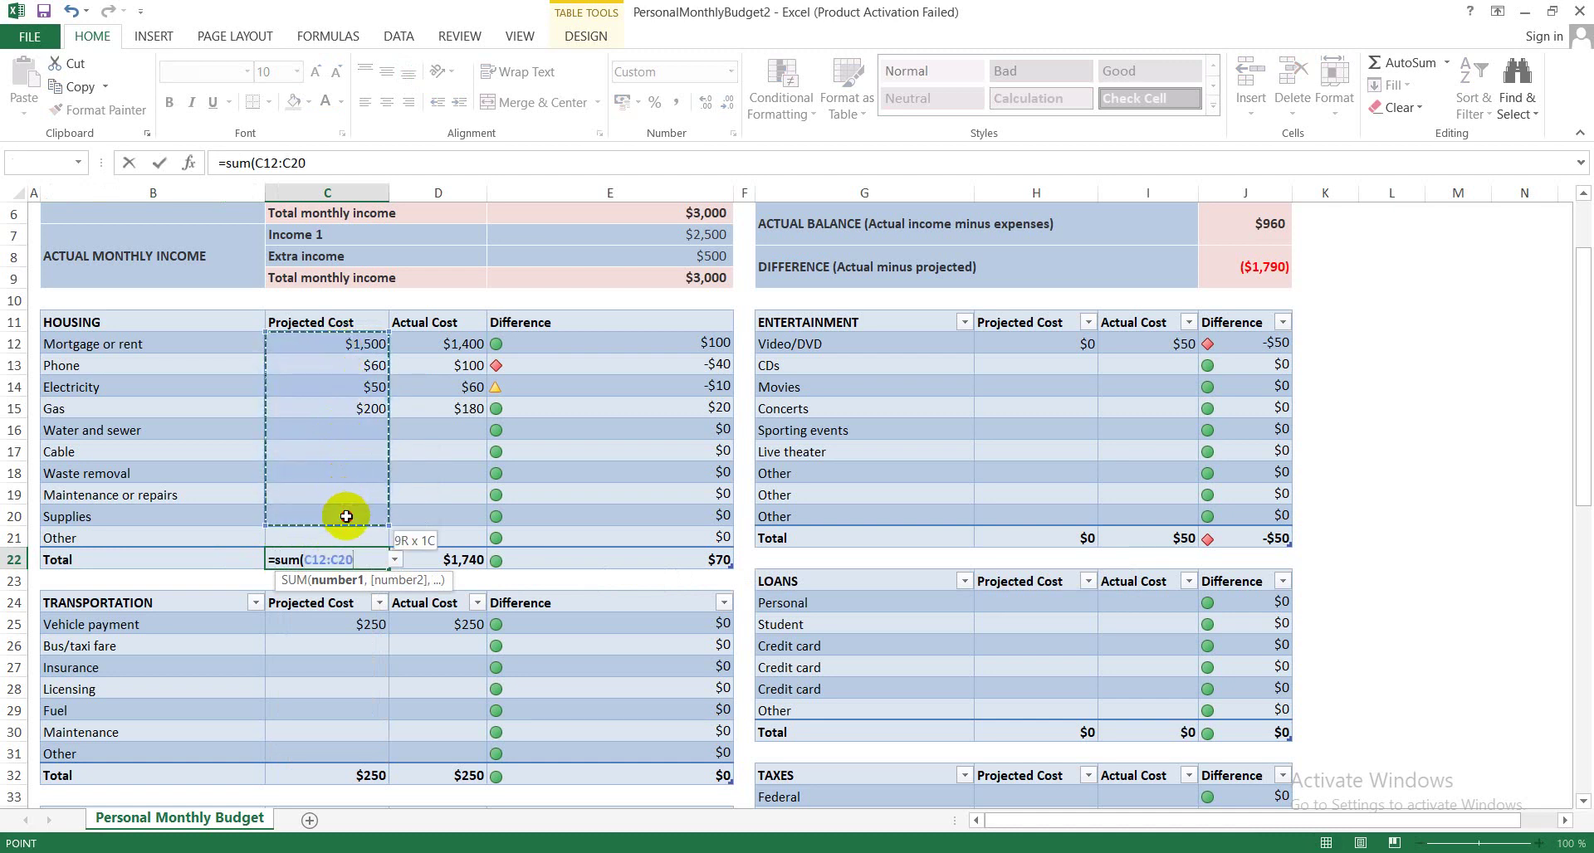
mouse_move(346, 509)
mouse_down()
mouse_move(349, 577)
mouse_move(358, 530)
mouse_up()
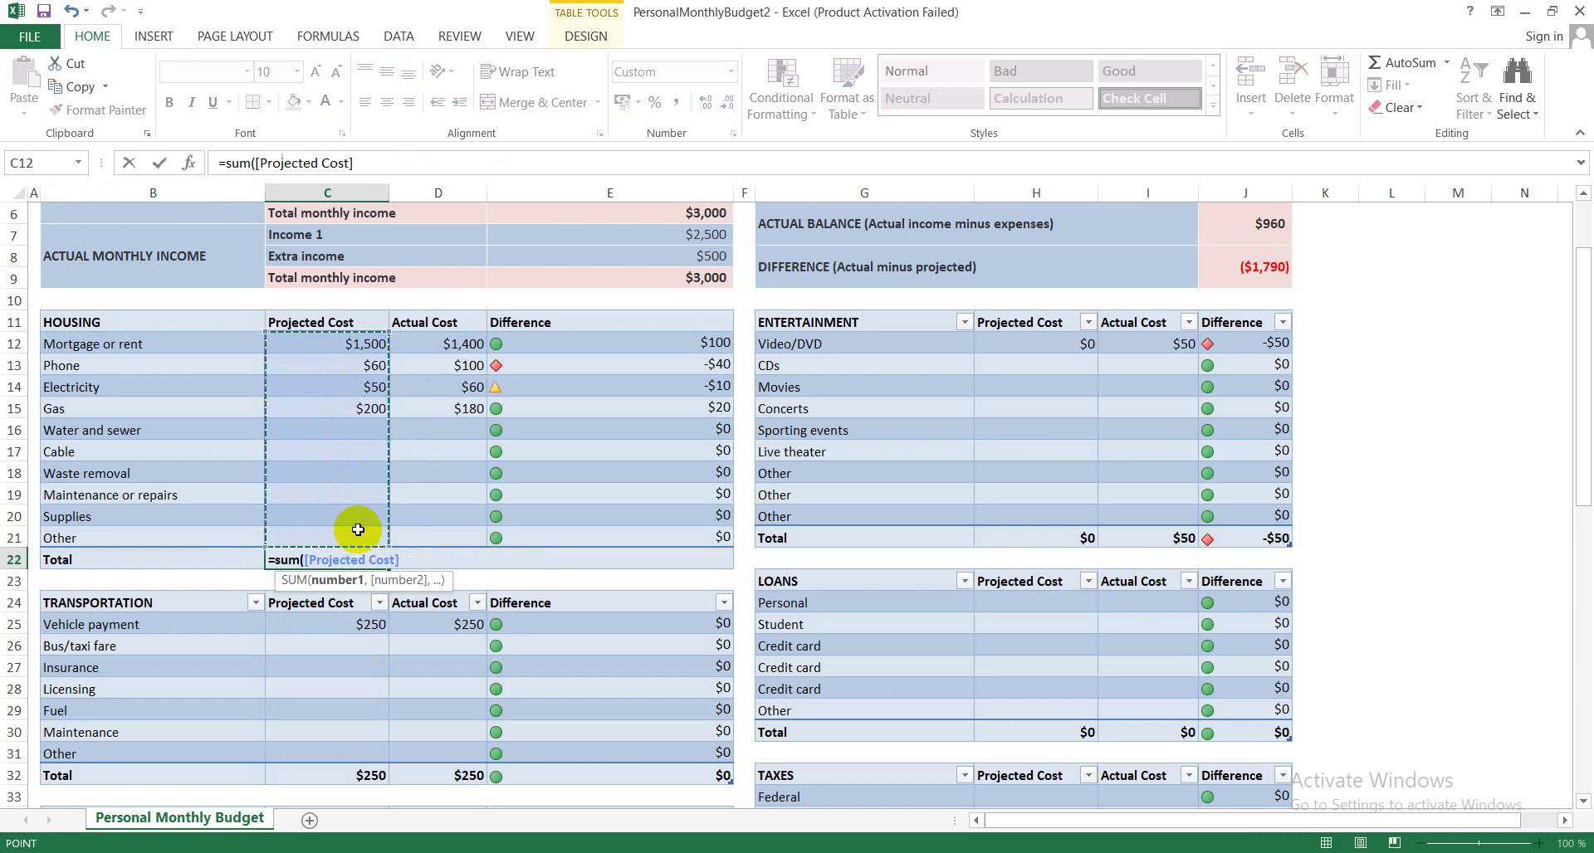
text())
key(Return)
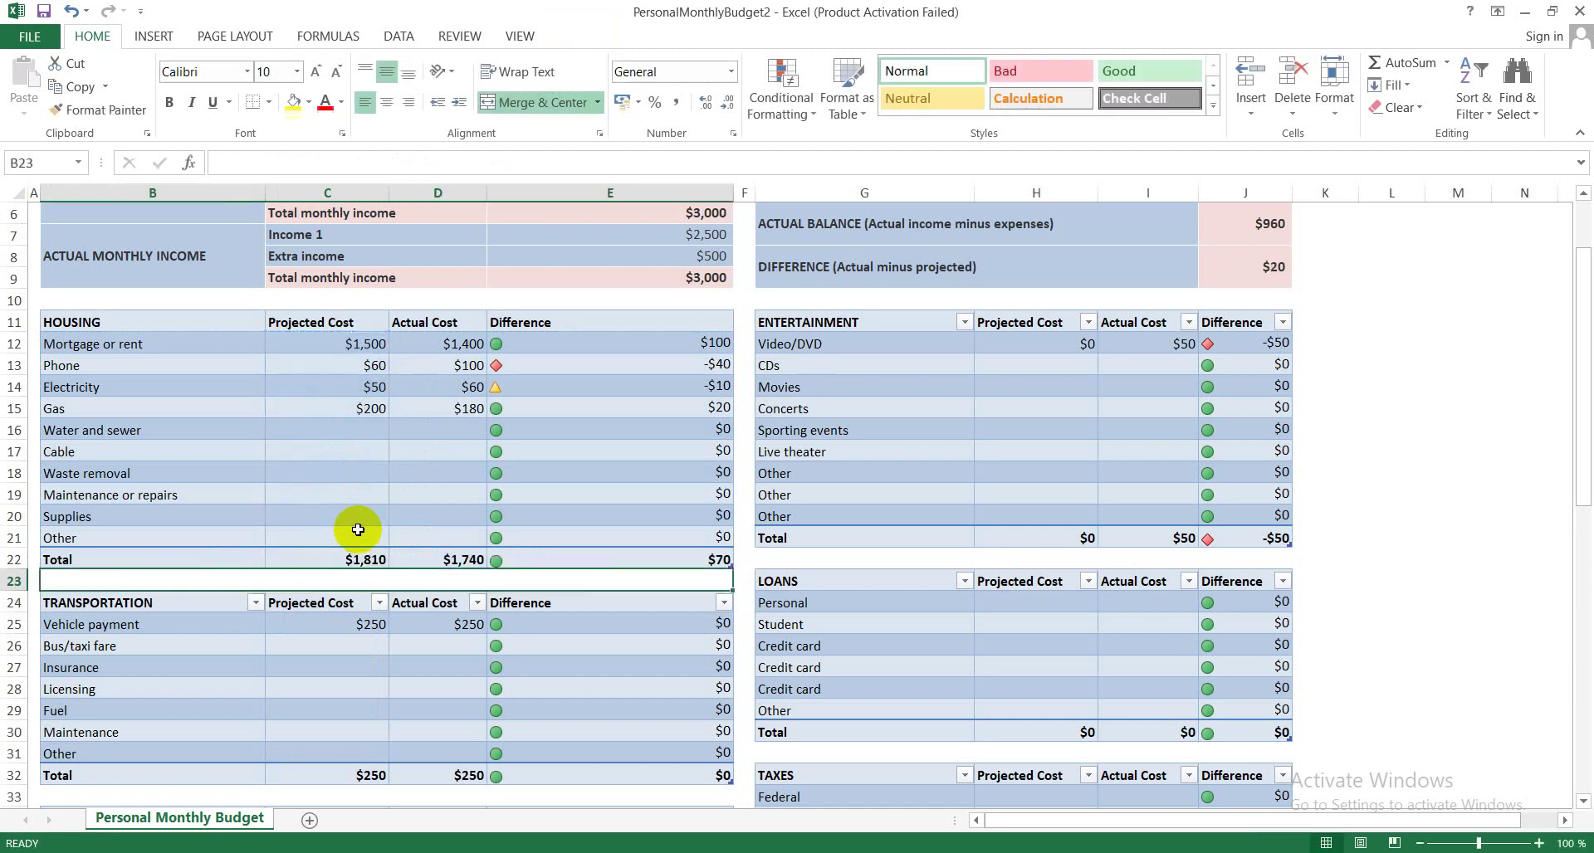
- Replace the Housing actual total in D22 with =SUM([Actual Cost]), showing $1,740, then check E22
click(453, 552)
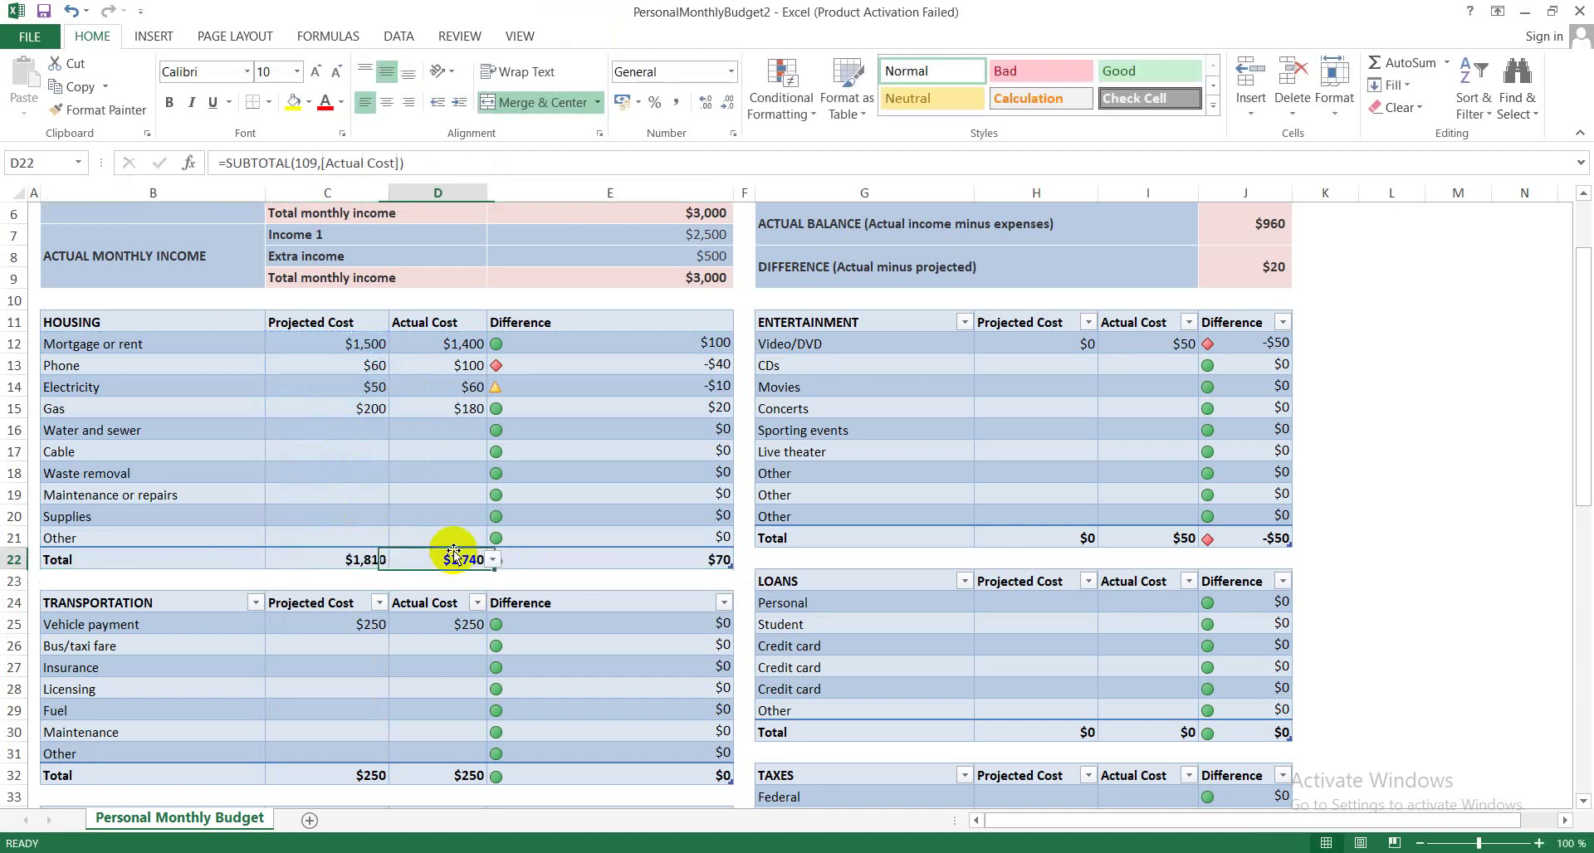
key(Delete)
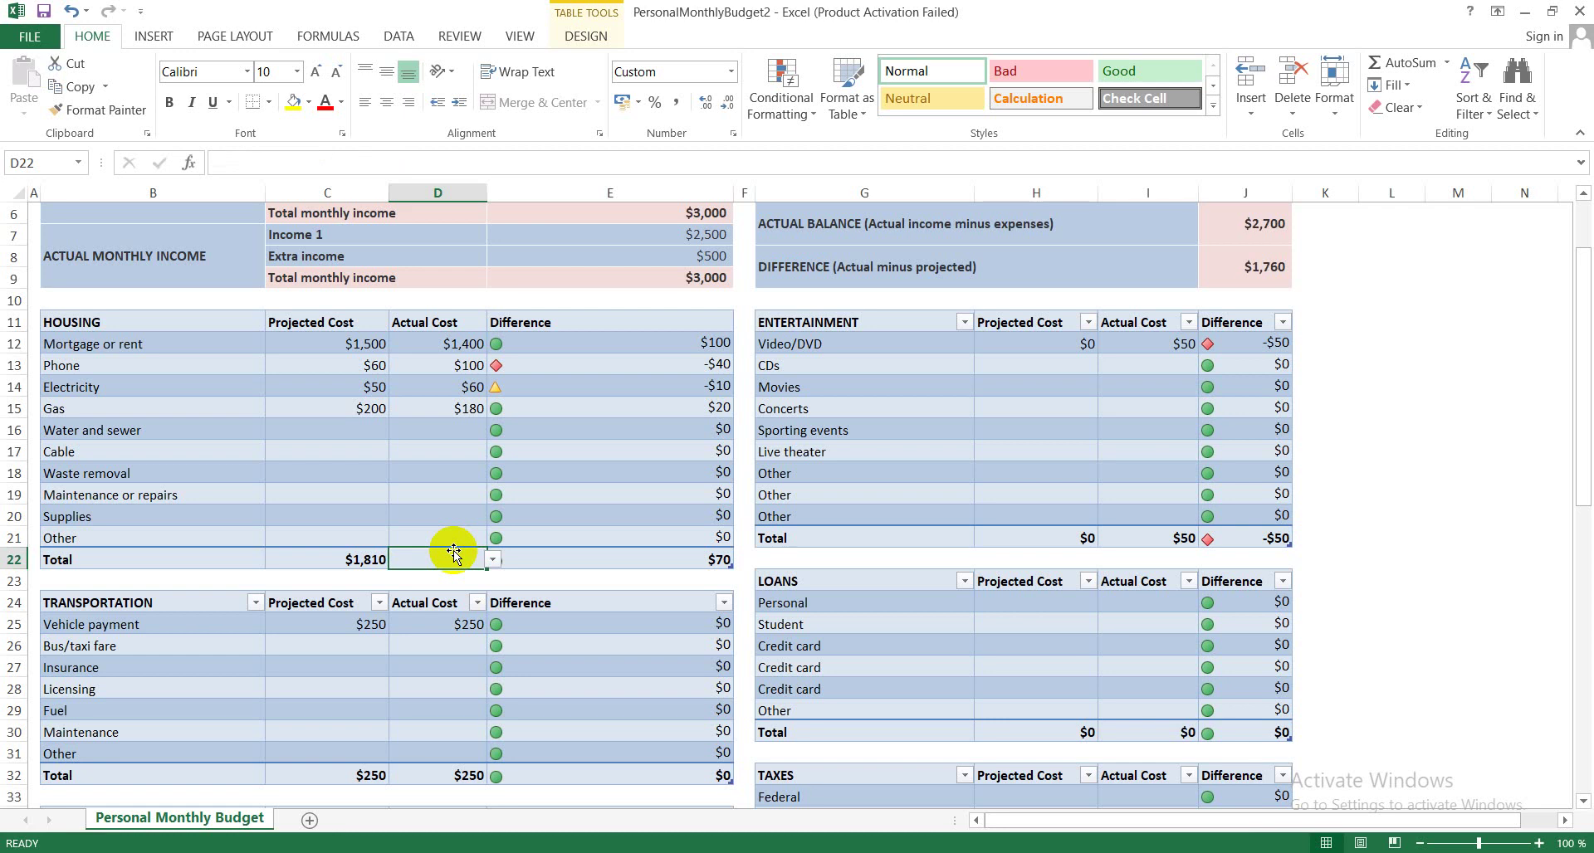
text(s)
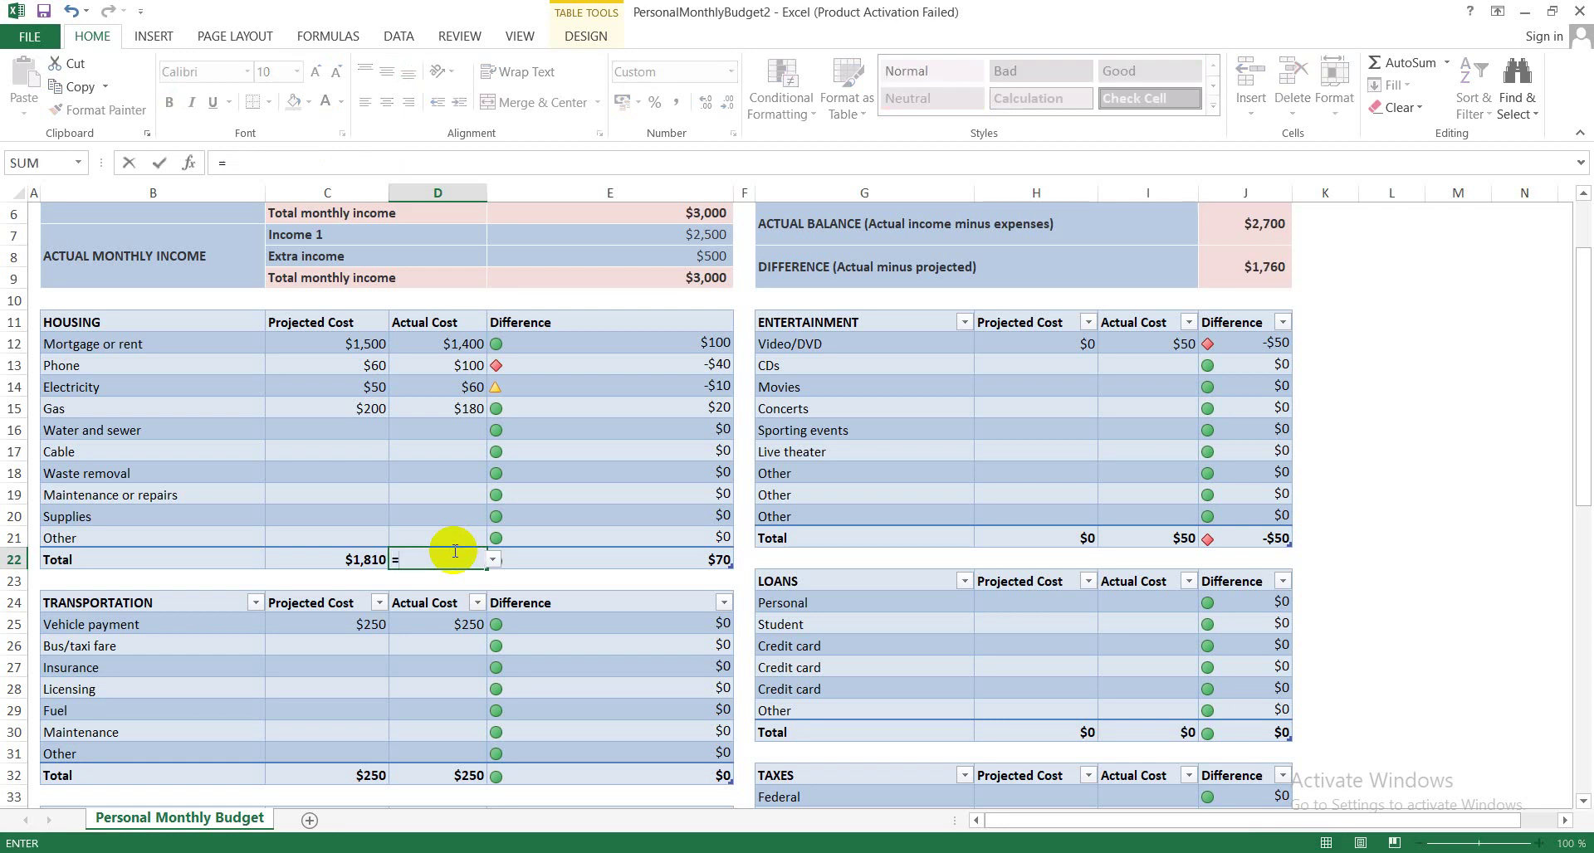
text(sum)
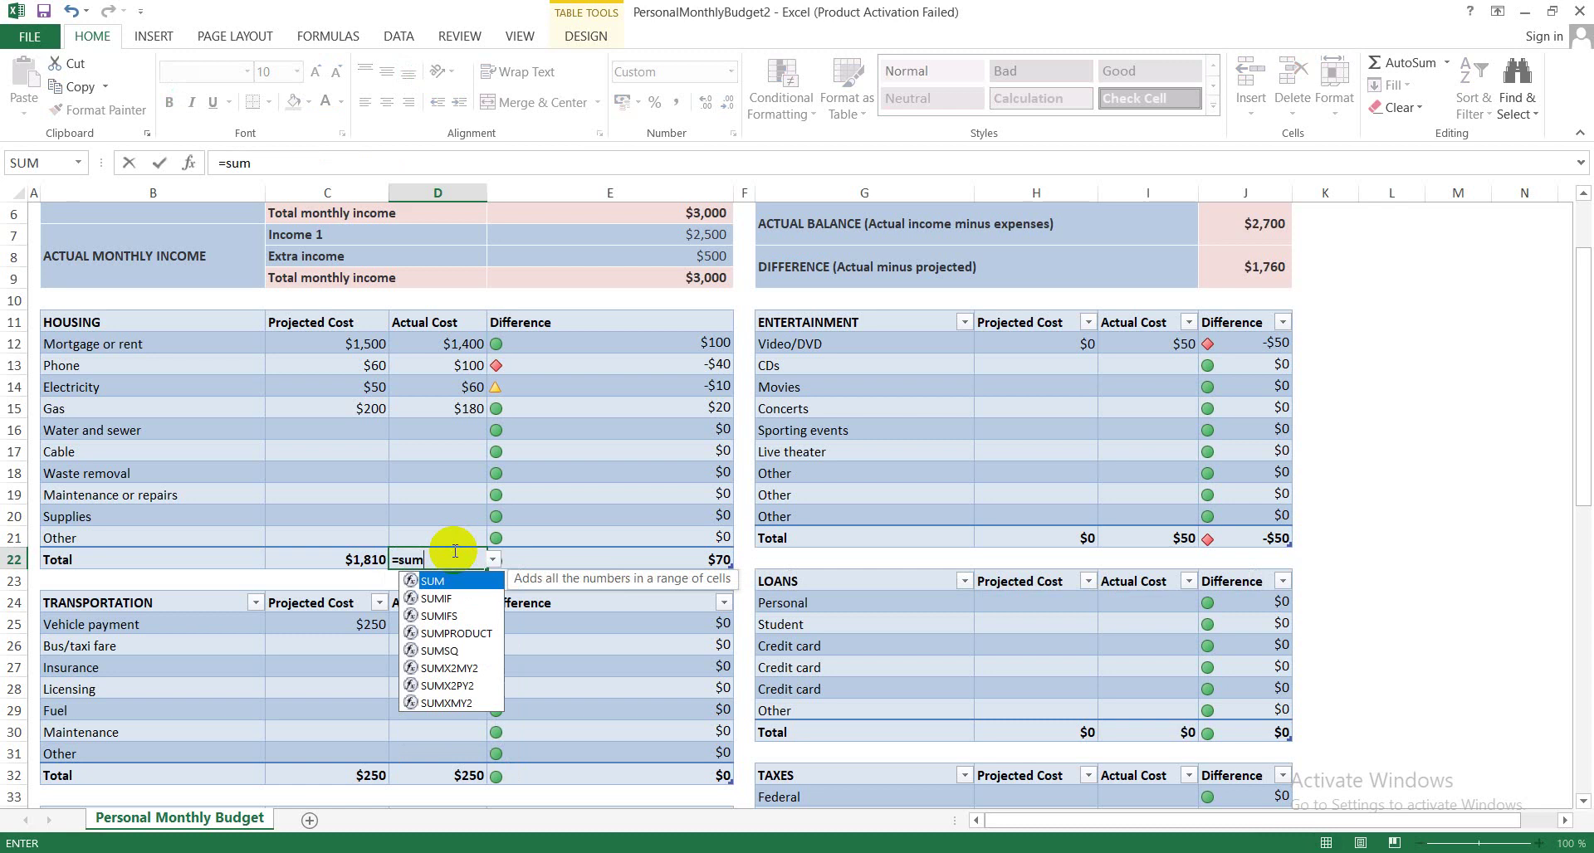
text(()
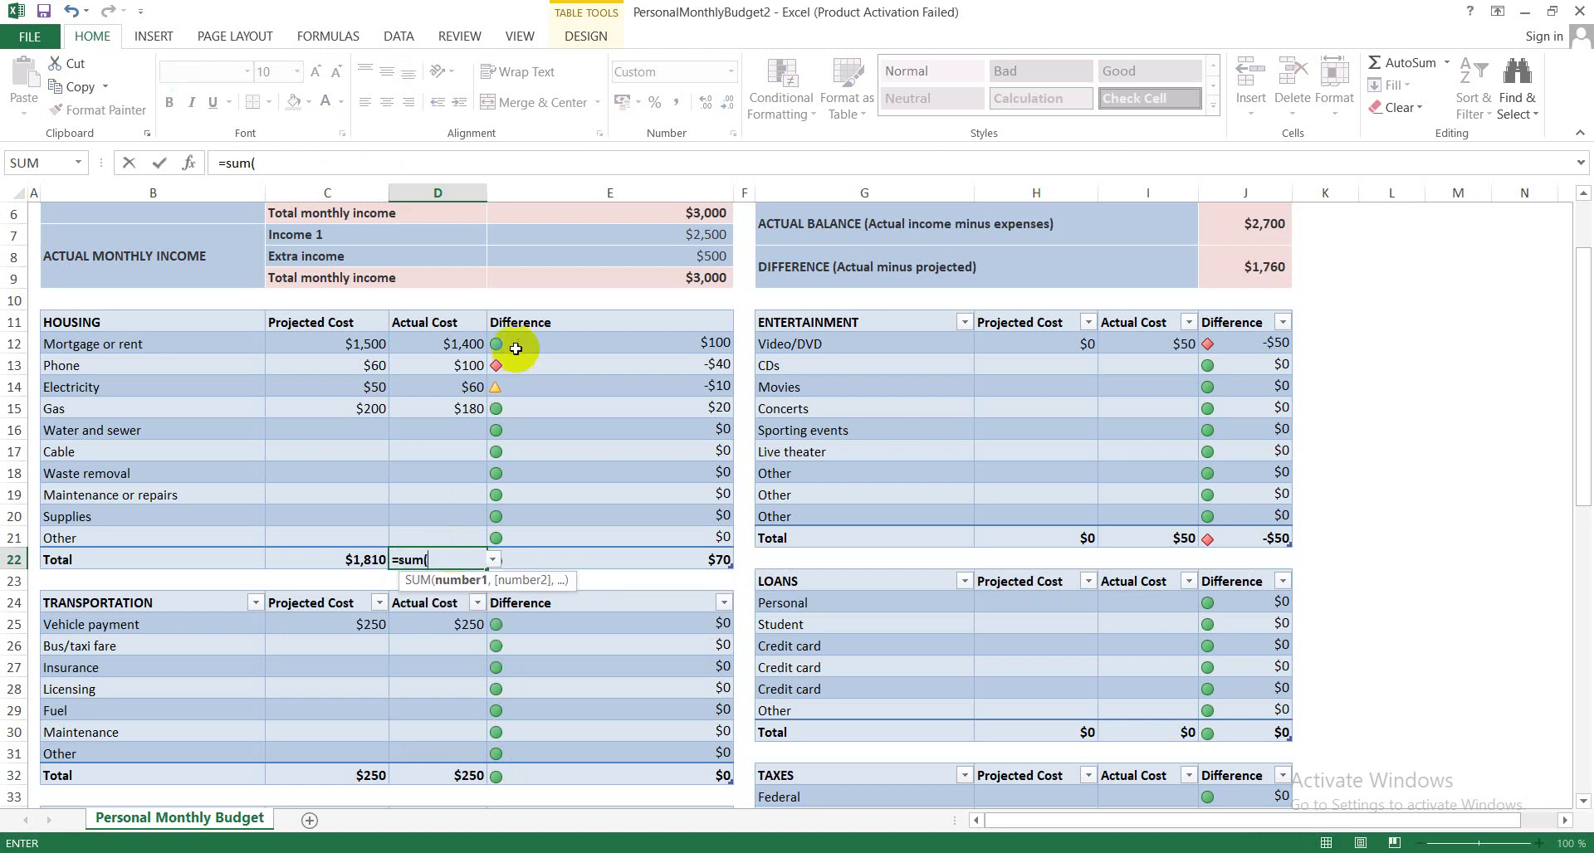
drag(428, 344, 450, 537)
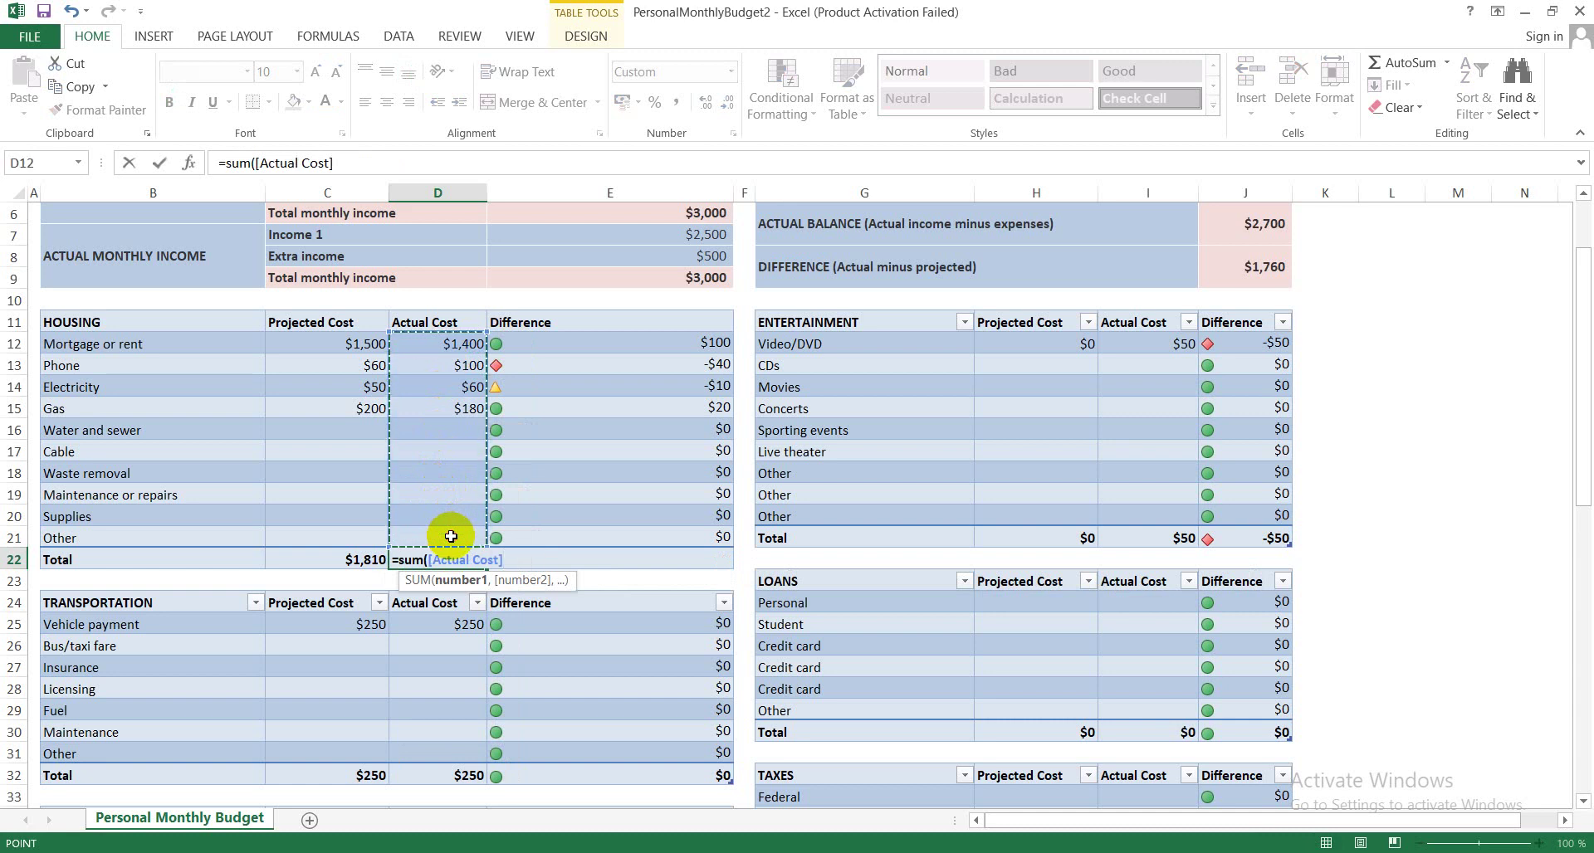
key(Return)
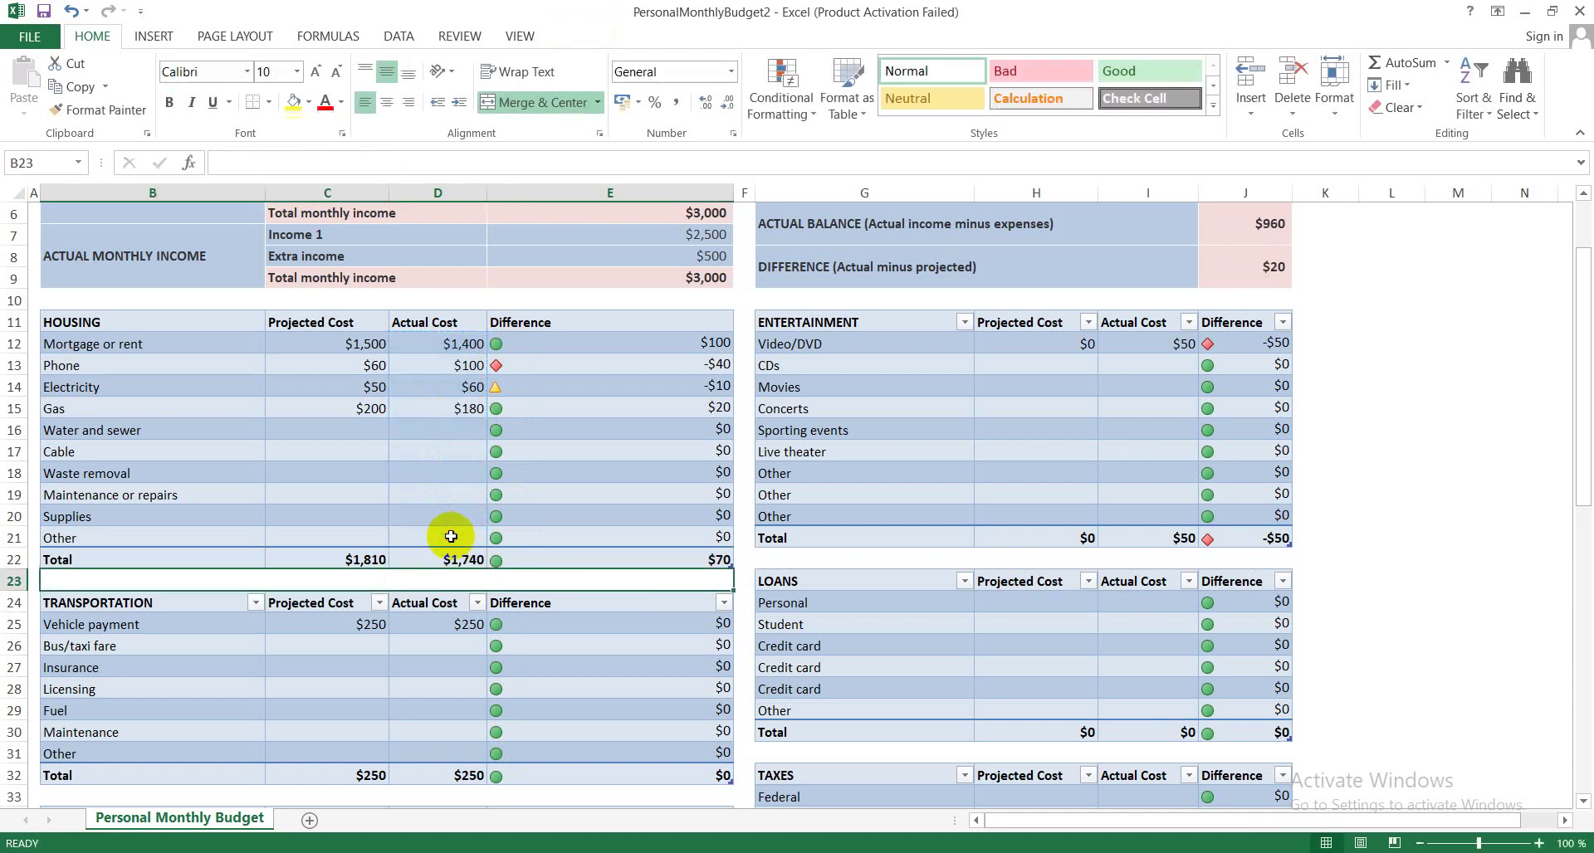
click(657, 556)
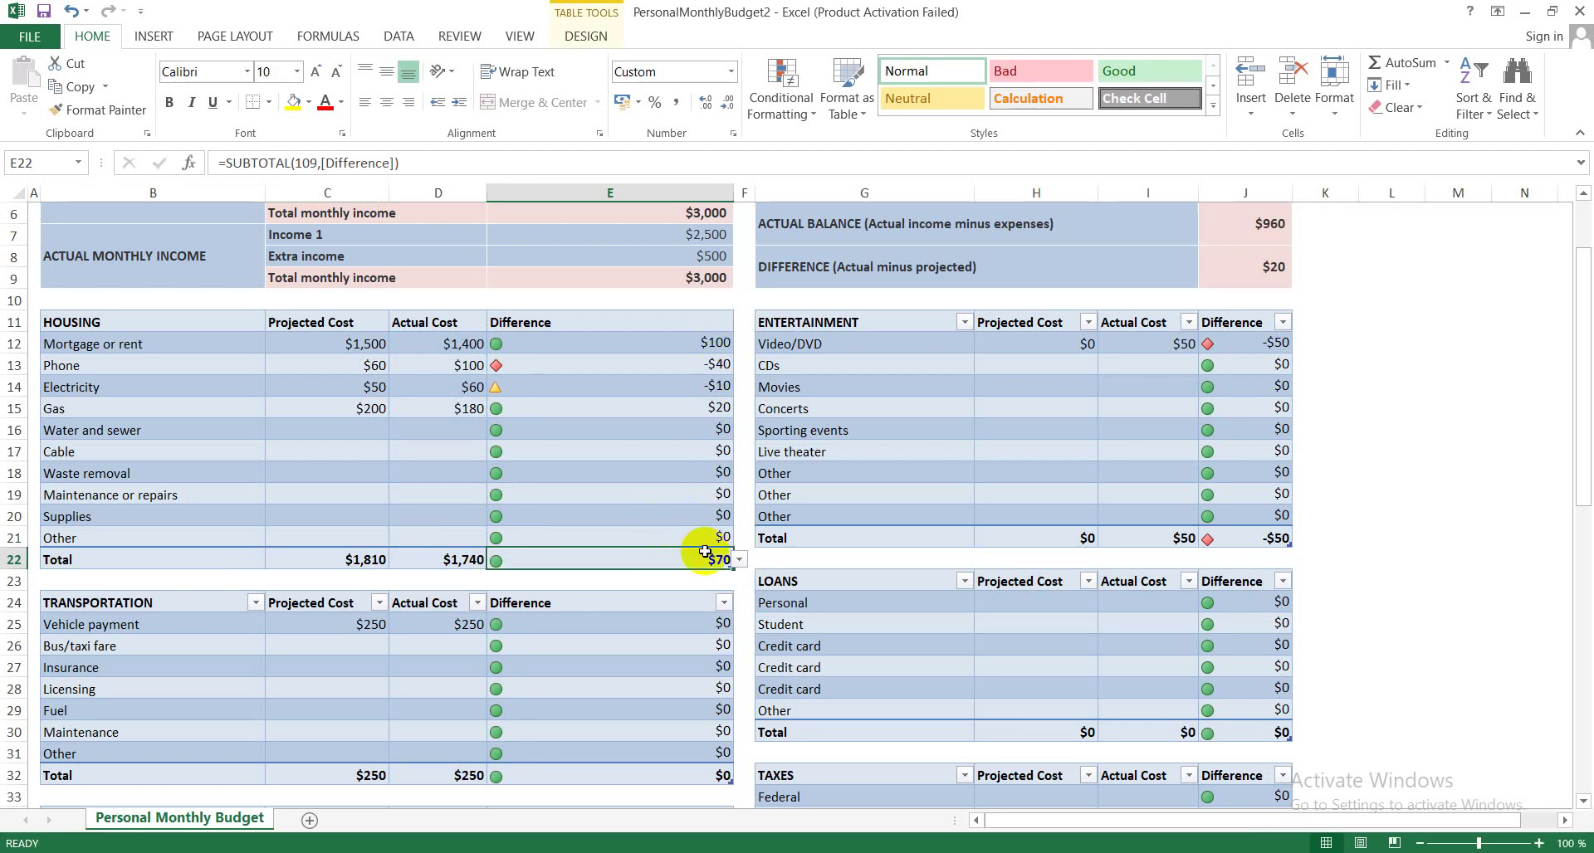
drag(1584, 500, 1583, 557)
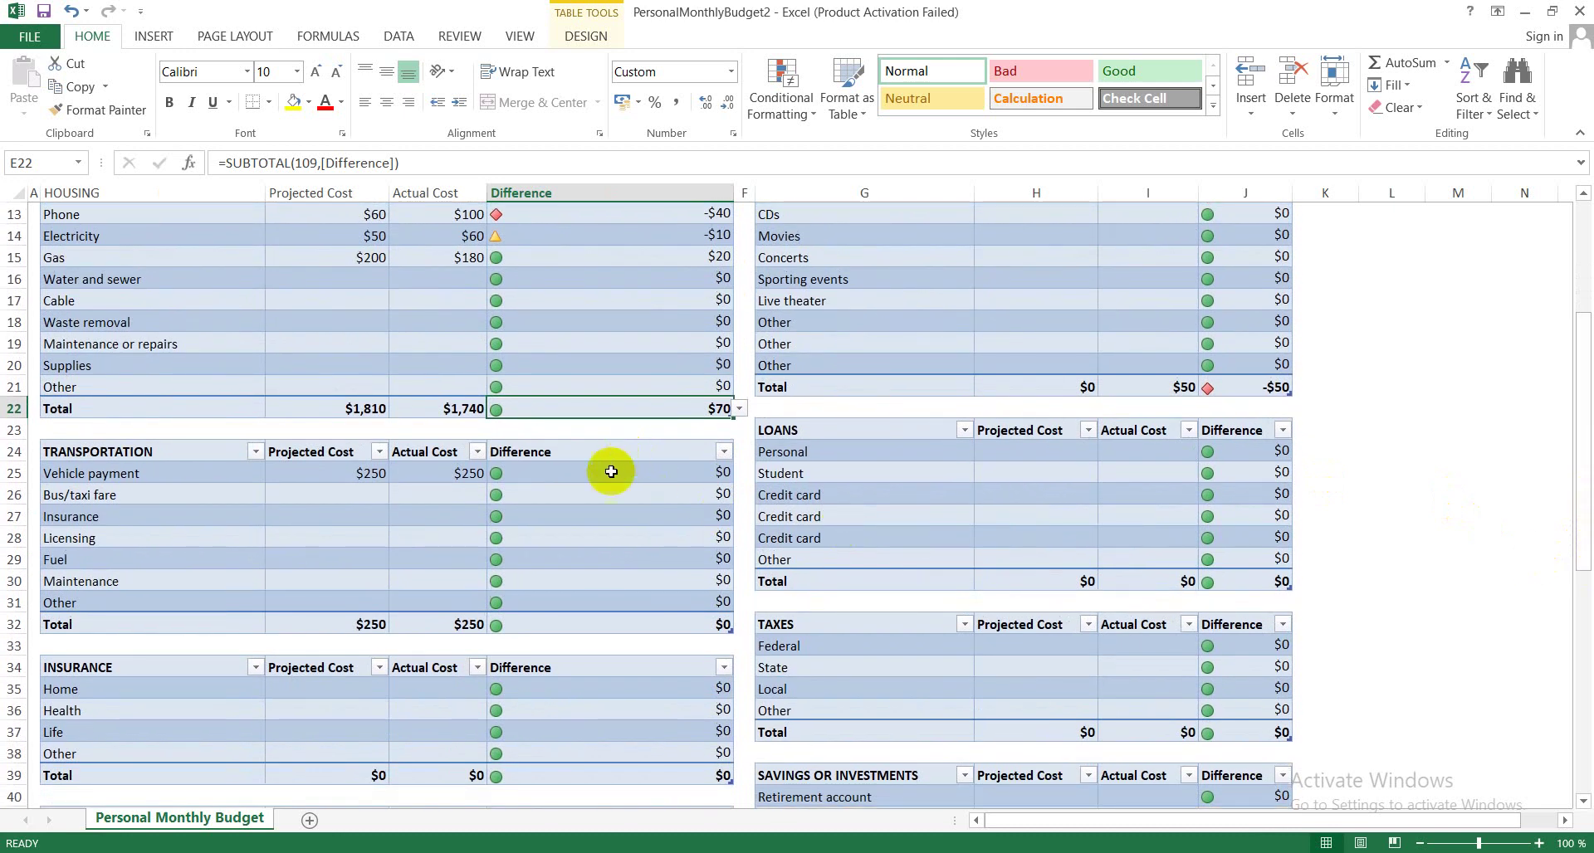
click(138, 453)
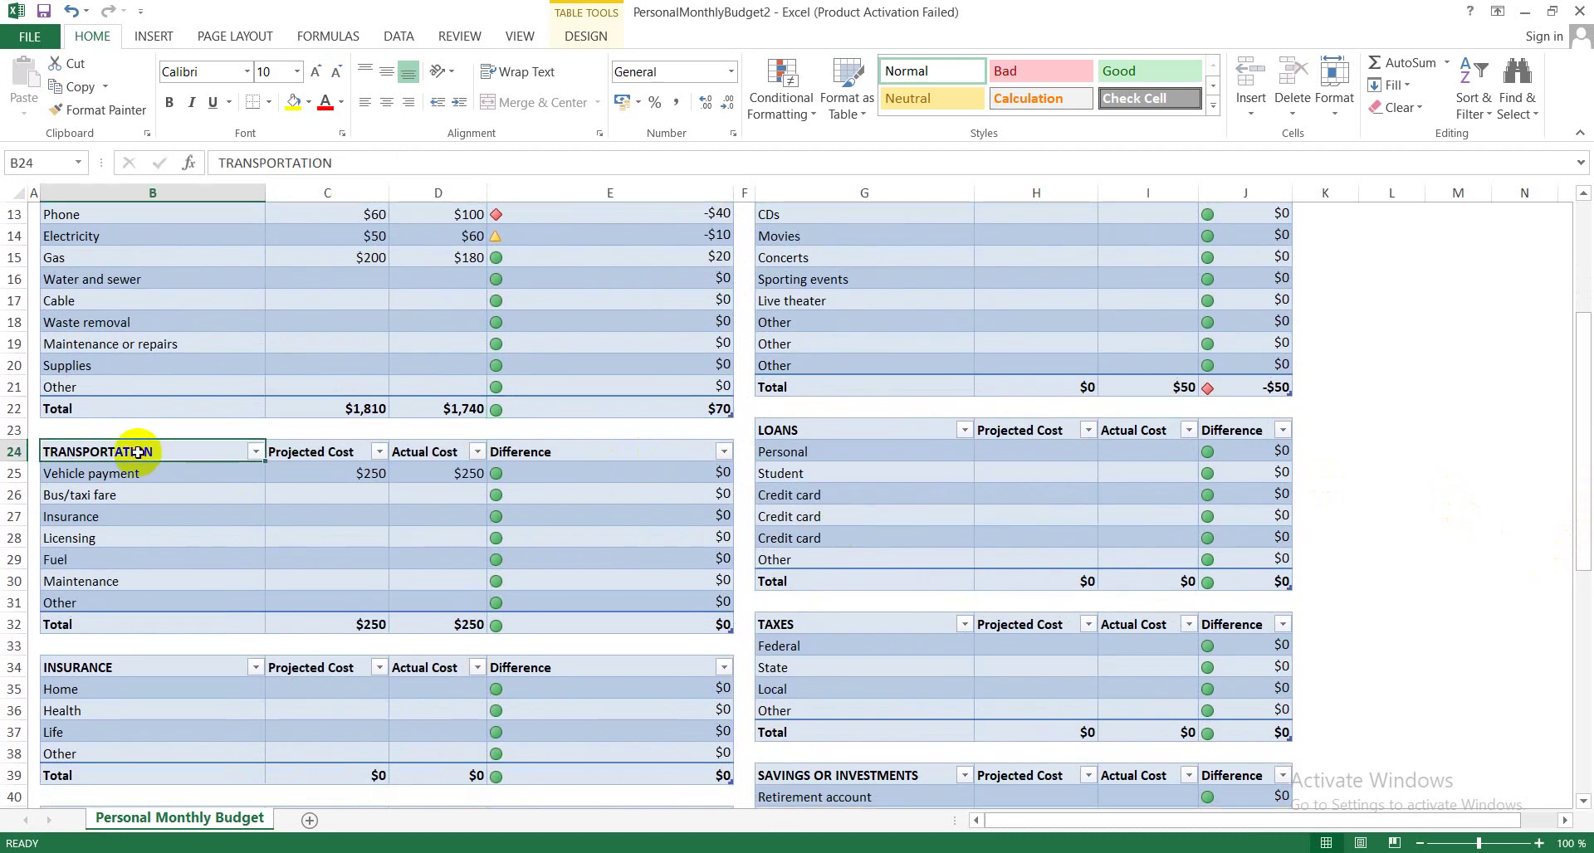
click(112, 496)
click(87, 535)
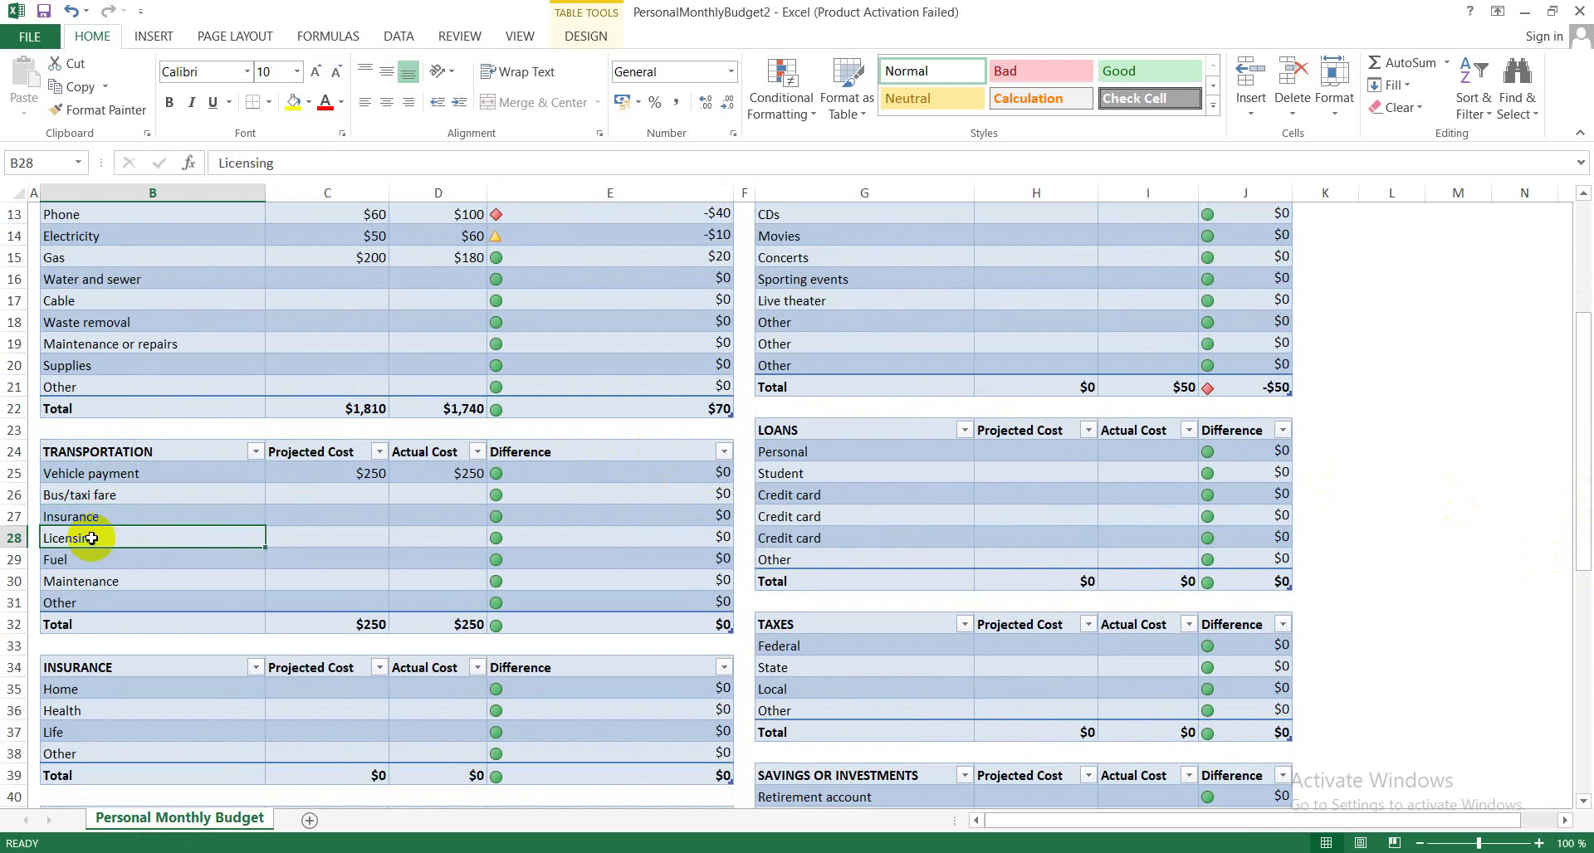
click(83, 554)
click(75, 593)
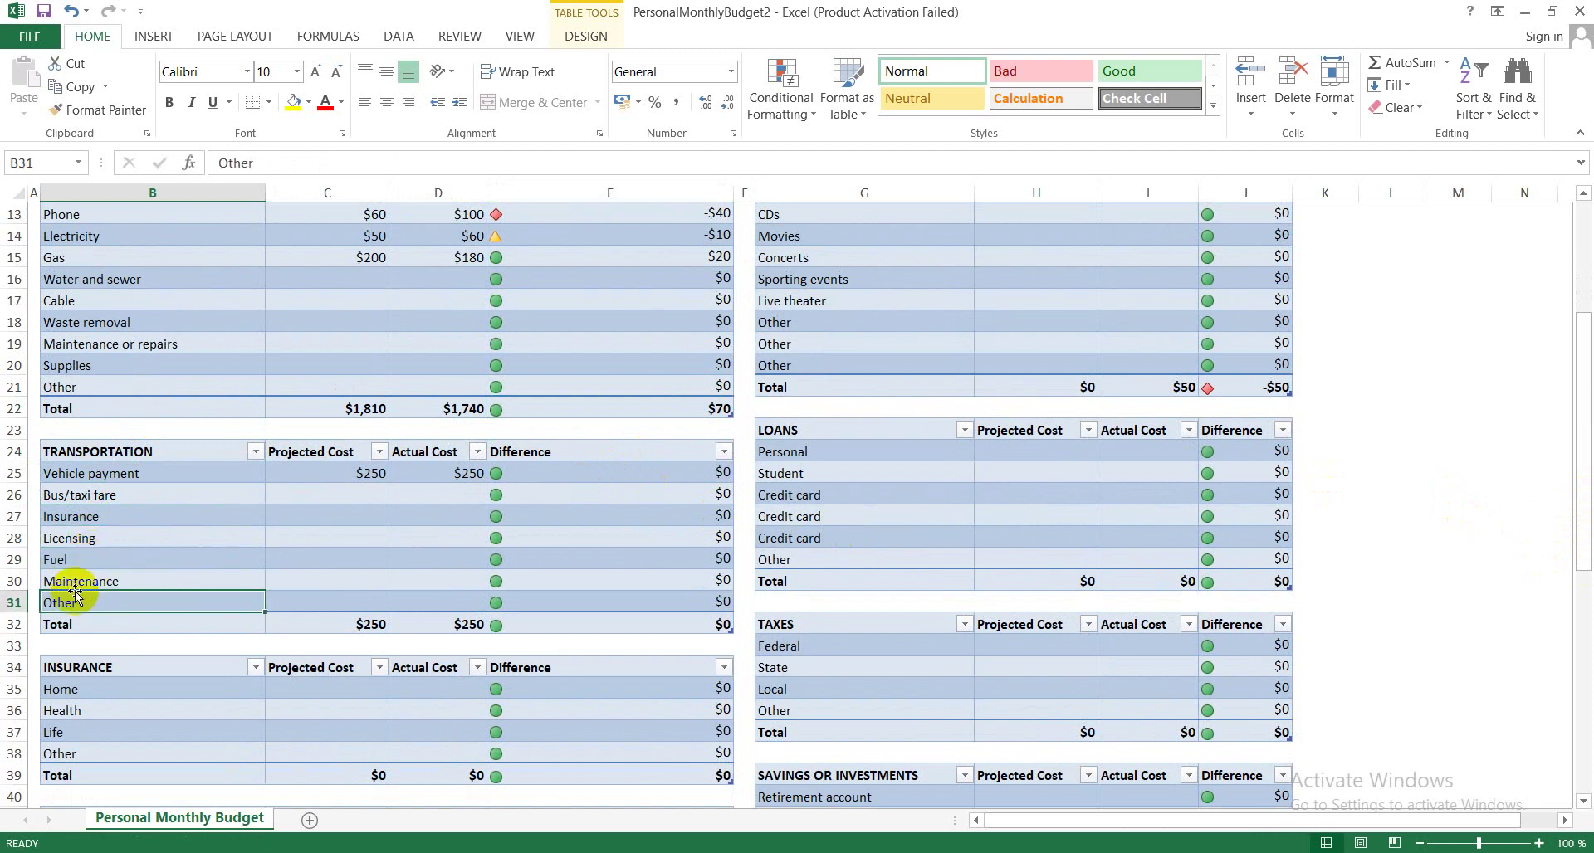
click(75, 578)
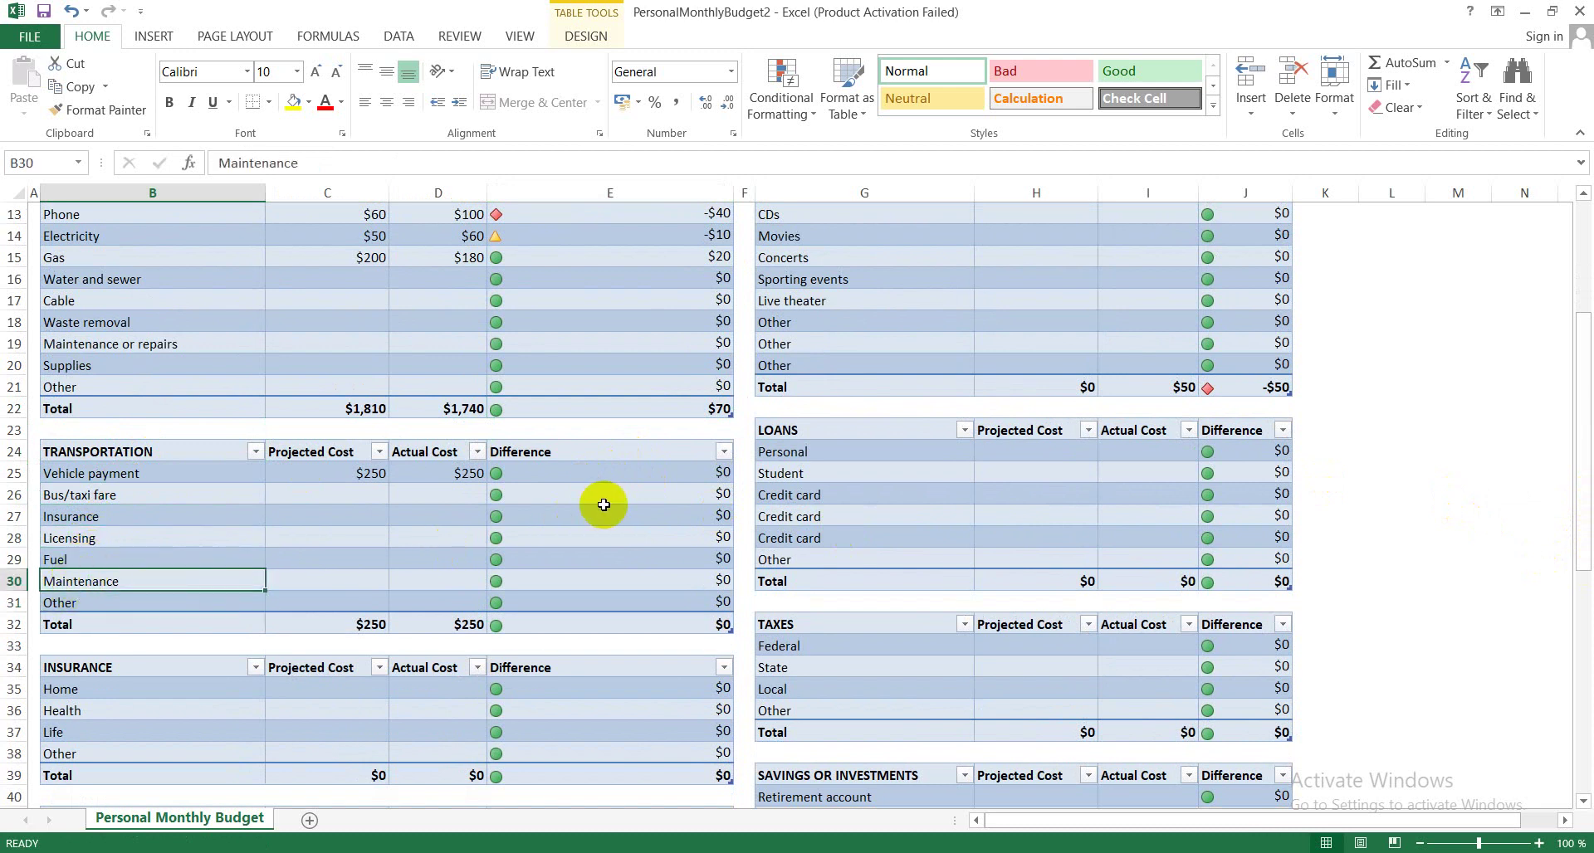
click(544, 481)
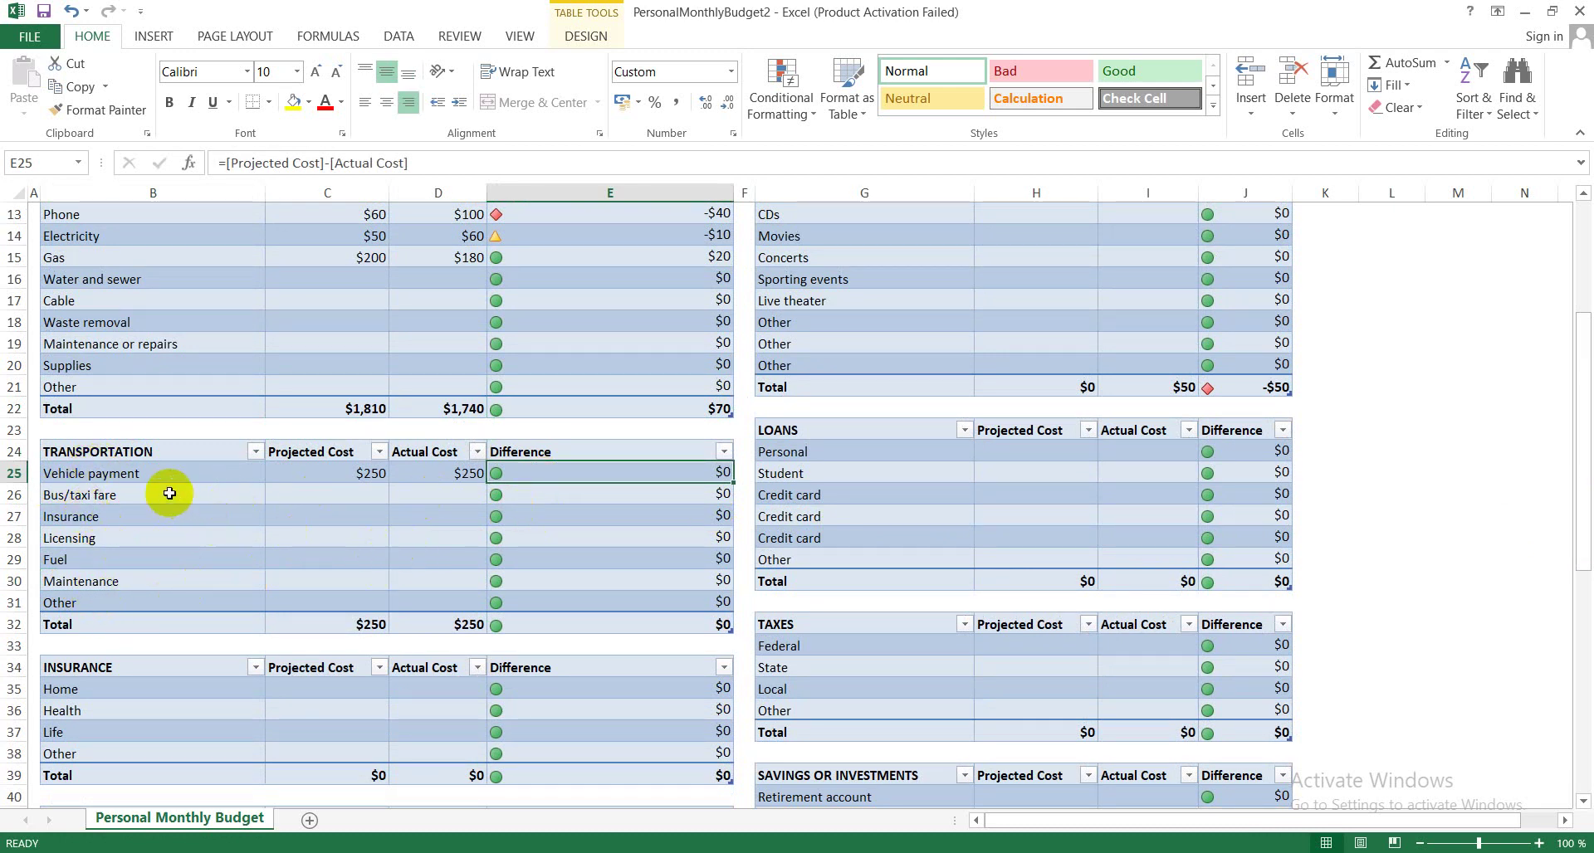
- Enter =[@[Projected Cost]]-[@[Actual Cost]] in Transportation's Difference cell E25 to fill the column
click(317, 481)
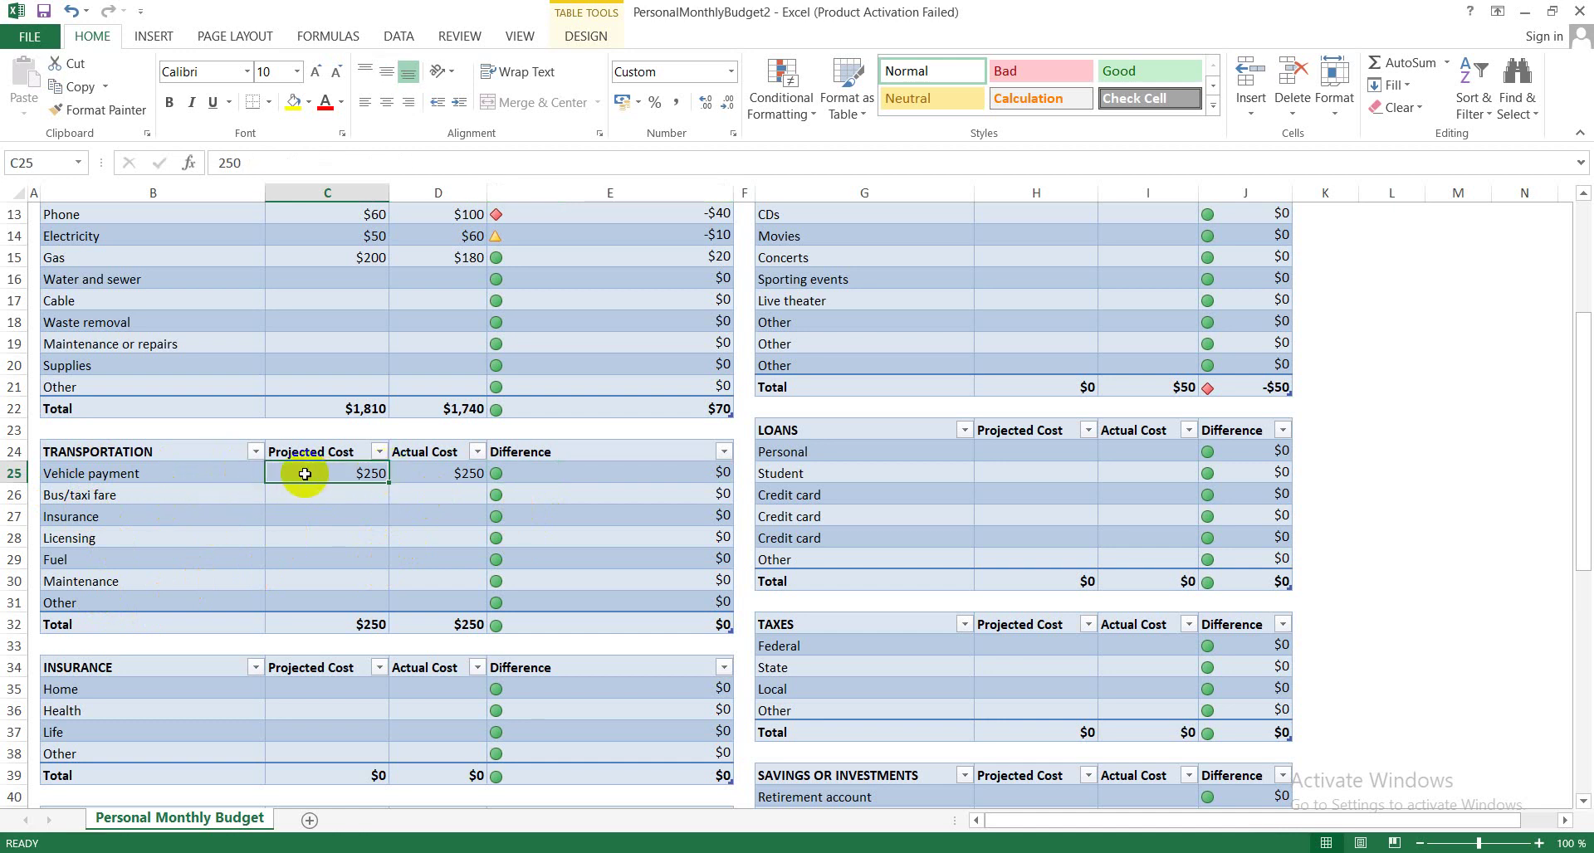
click(422, 475)
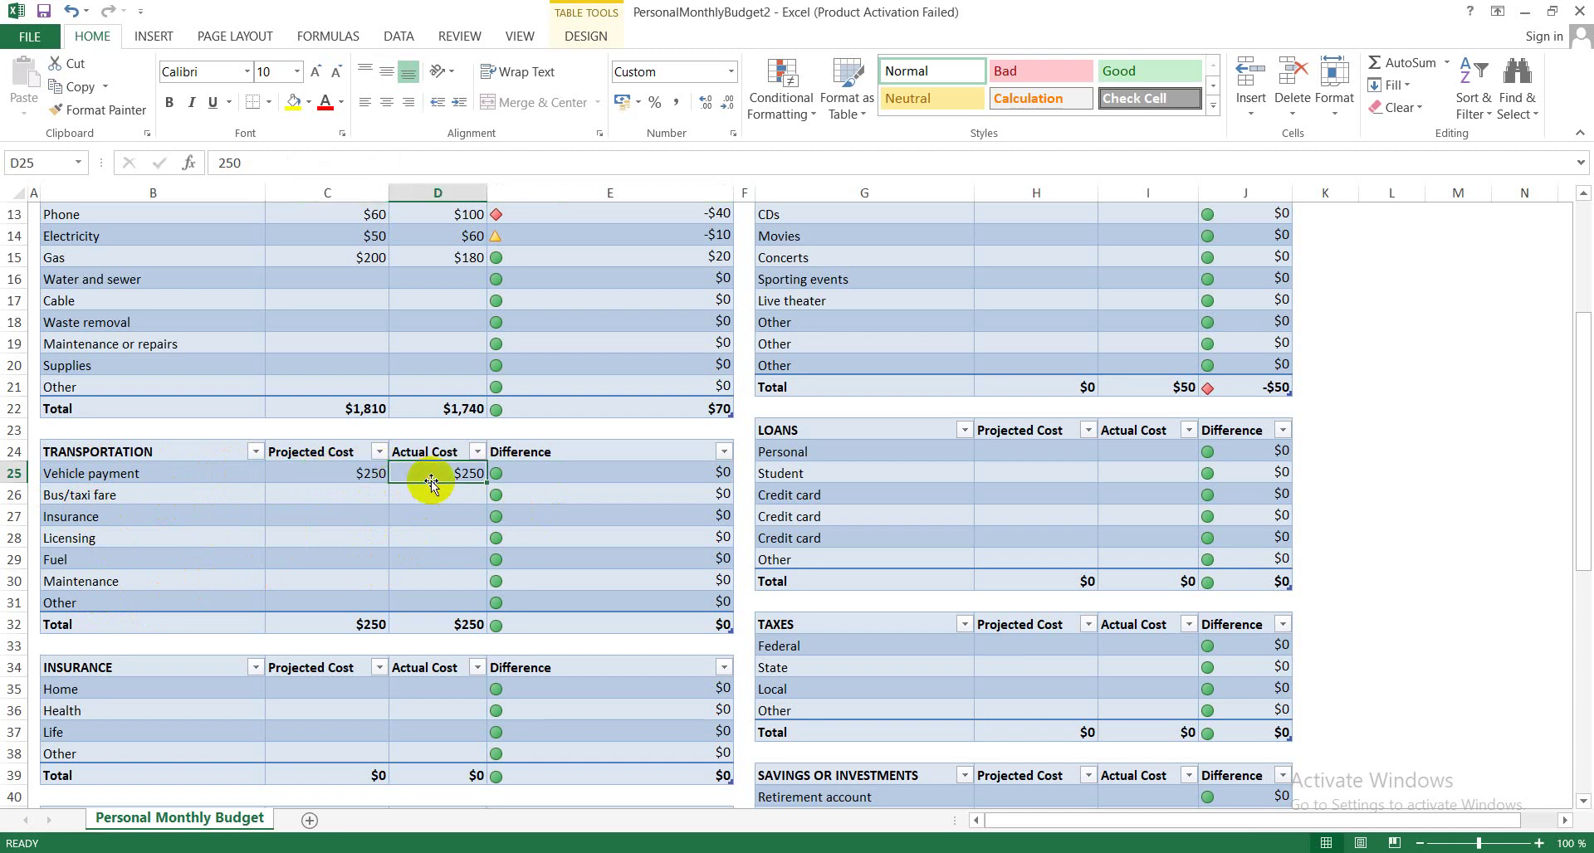
click(580, 479)
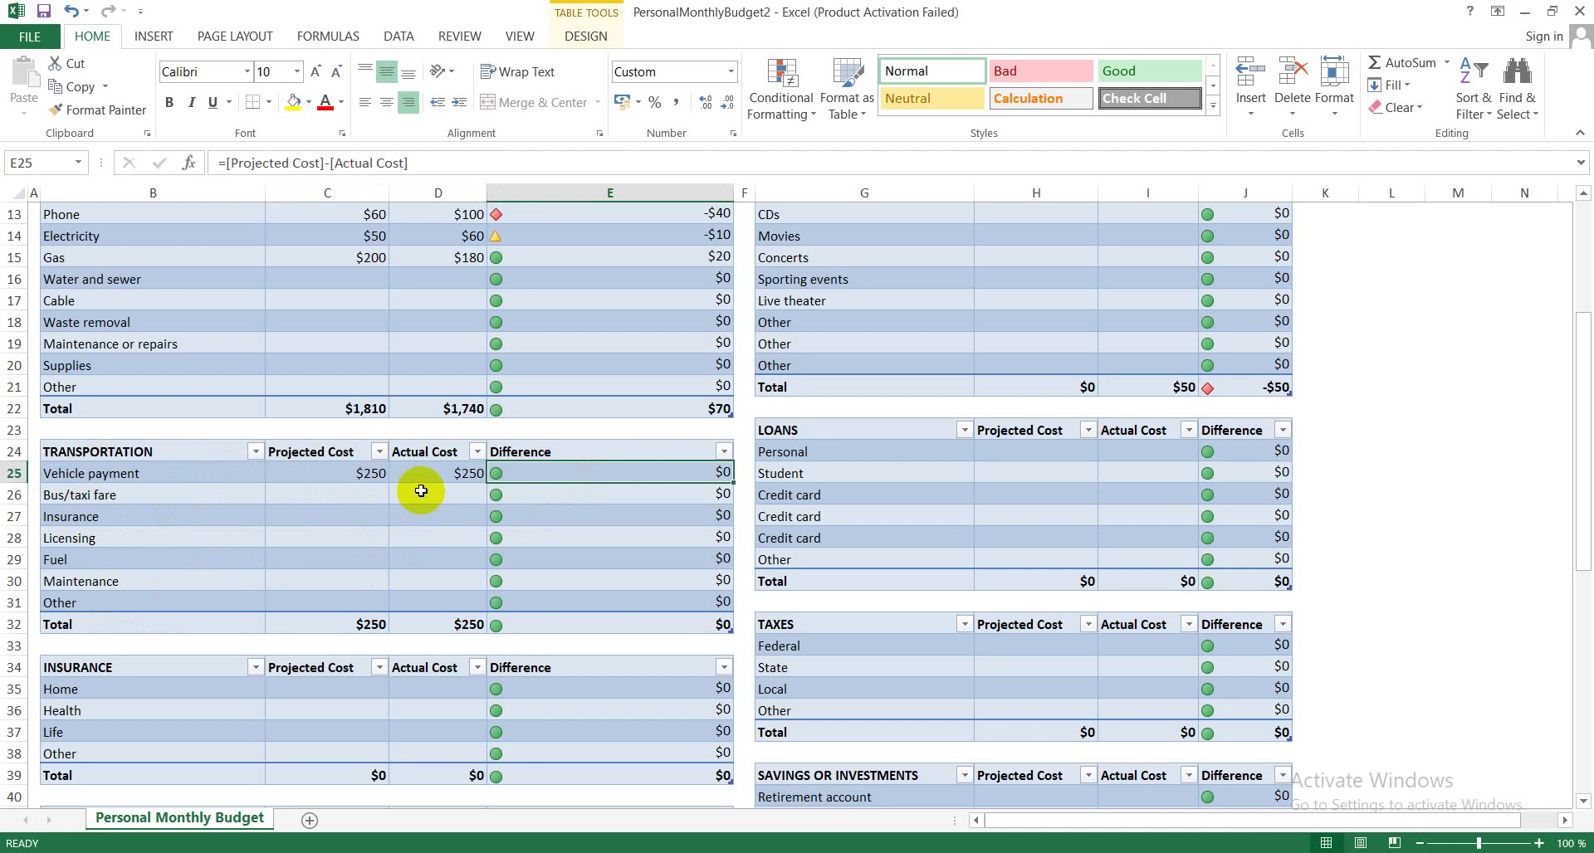
text(=)
click(342, 474)
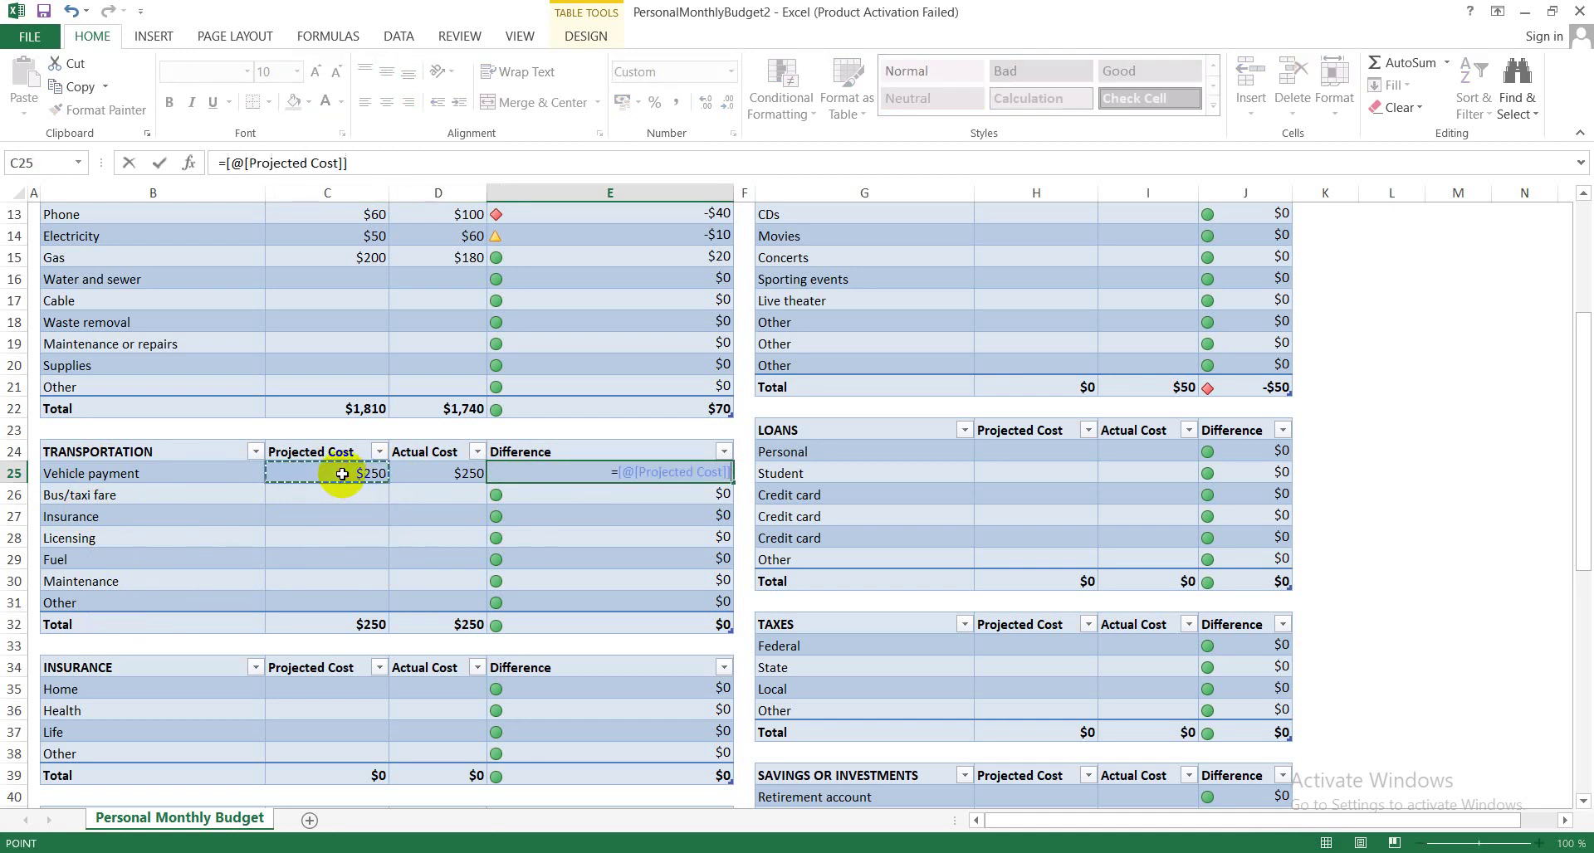
click(448, 477)
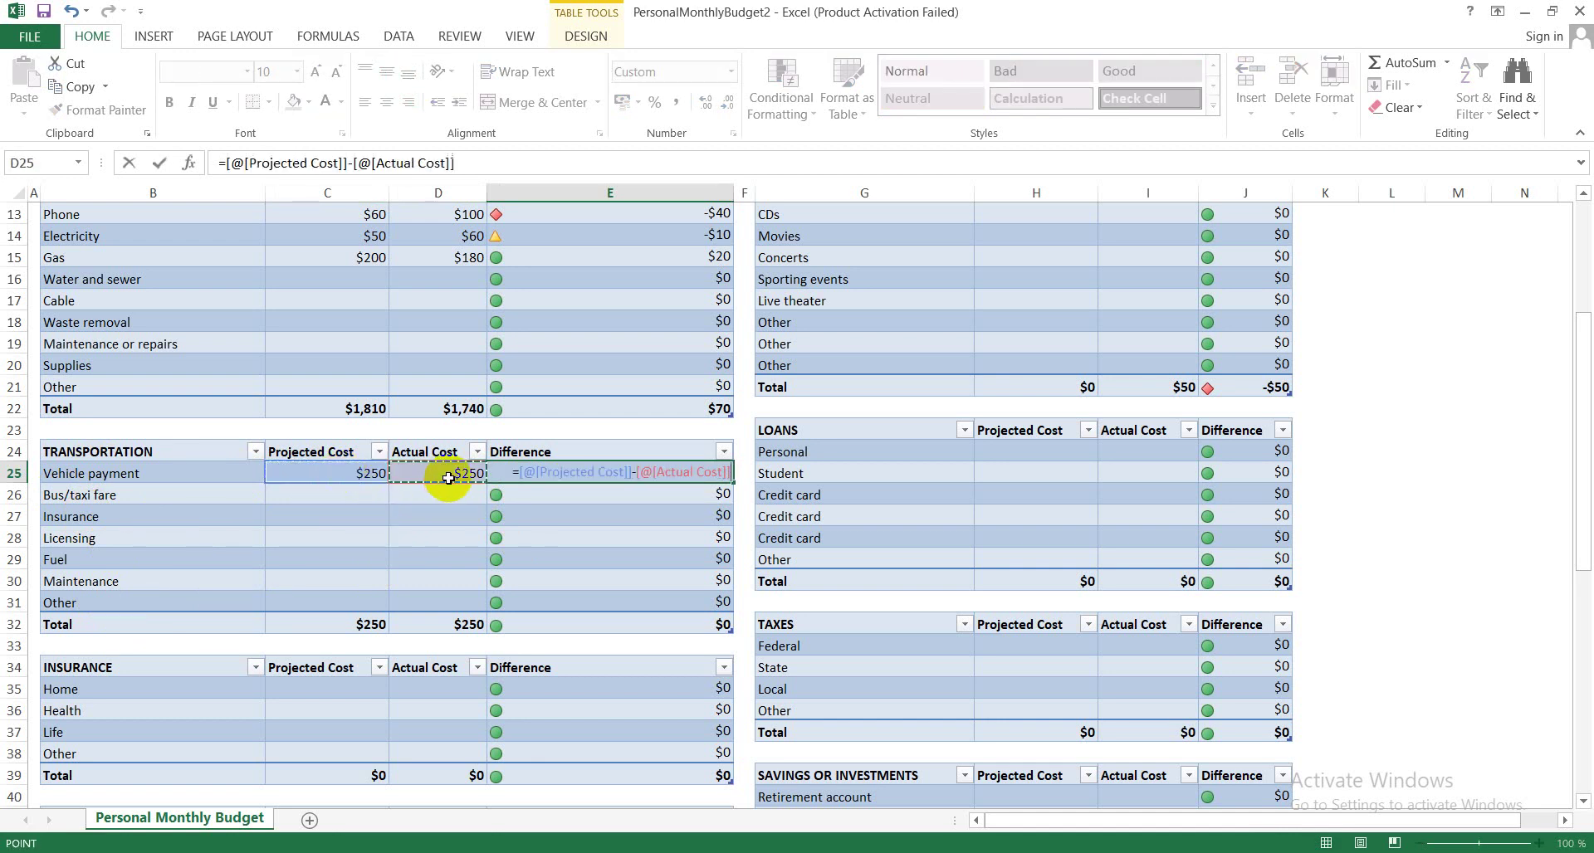
key(Return)
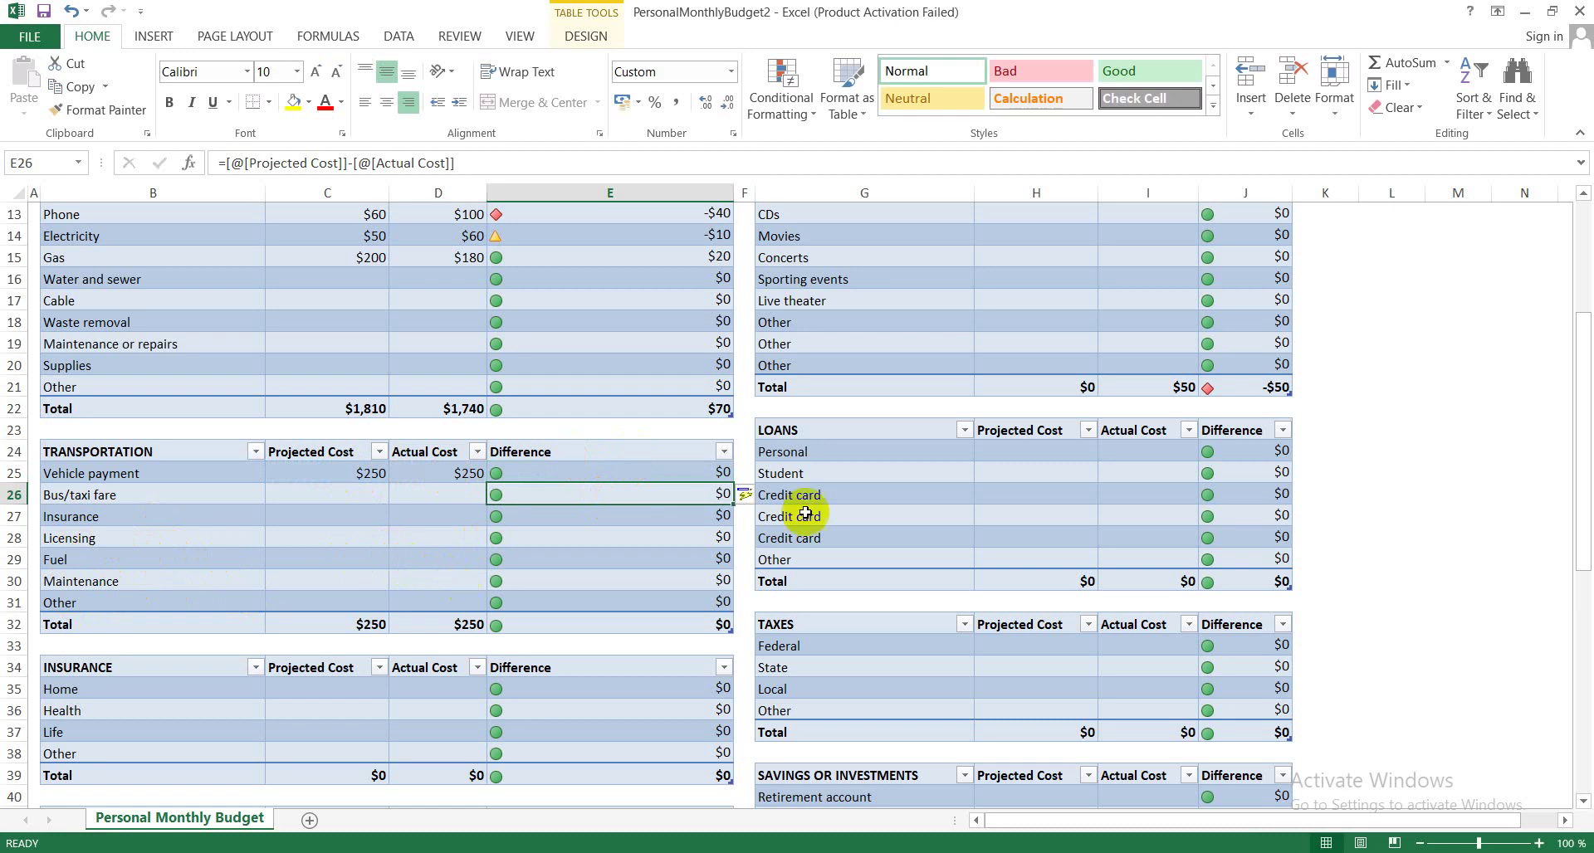
drag(1581, 564, 1580, 637)
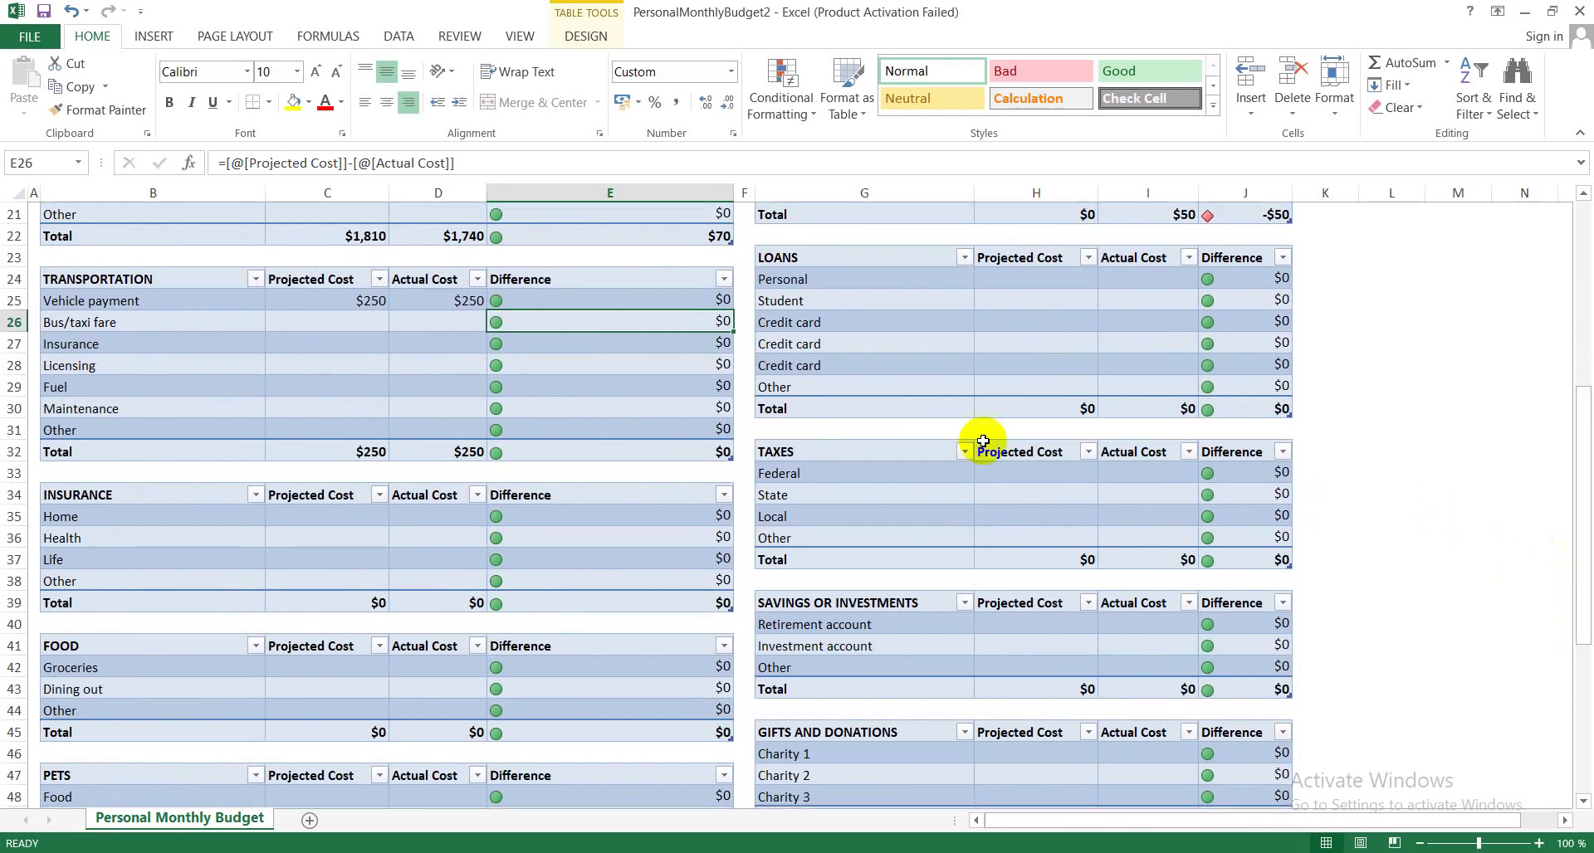
click(673, 301)
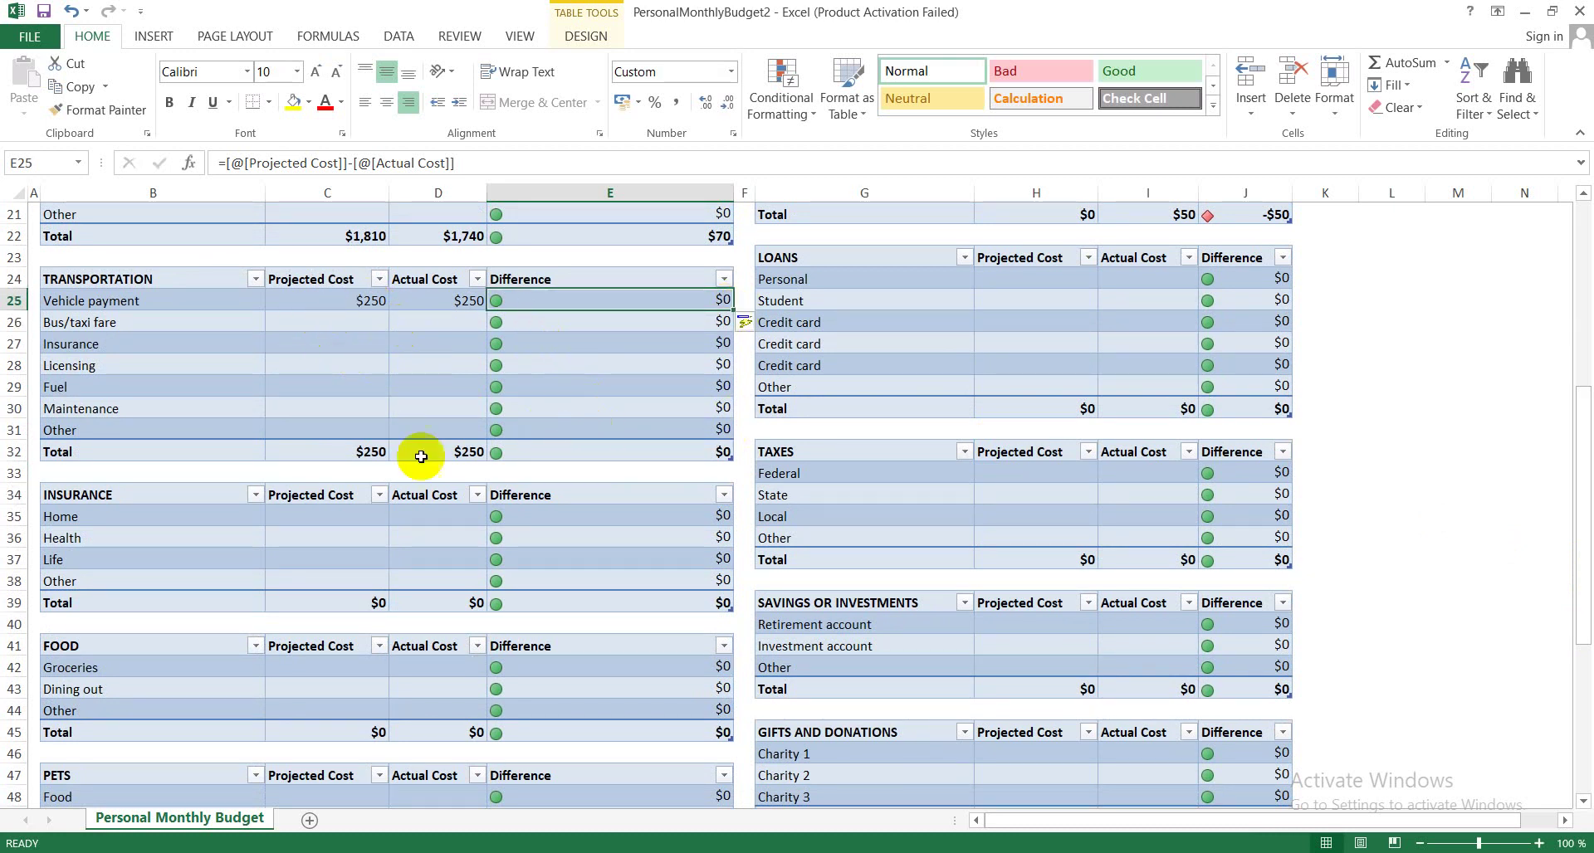
click(352, 448)
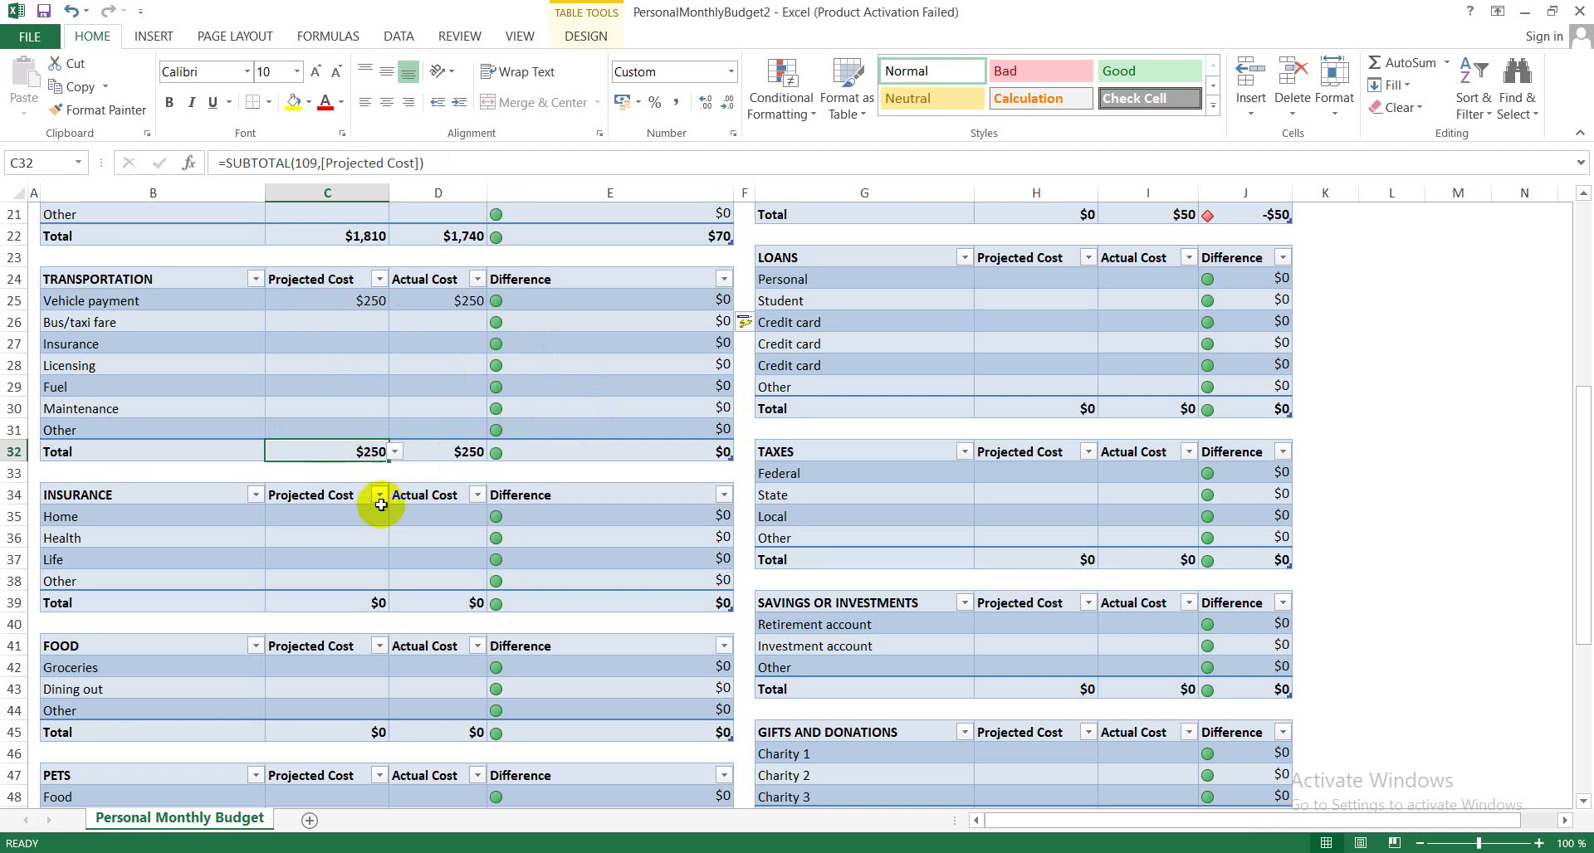
click(455, 451)
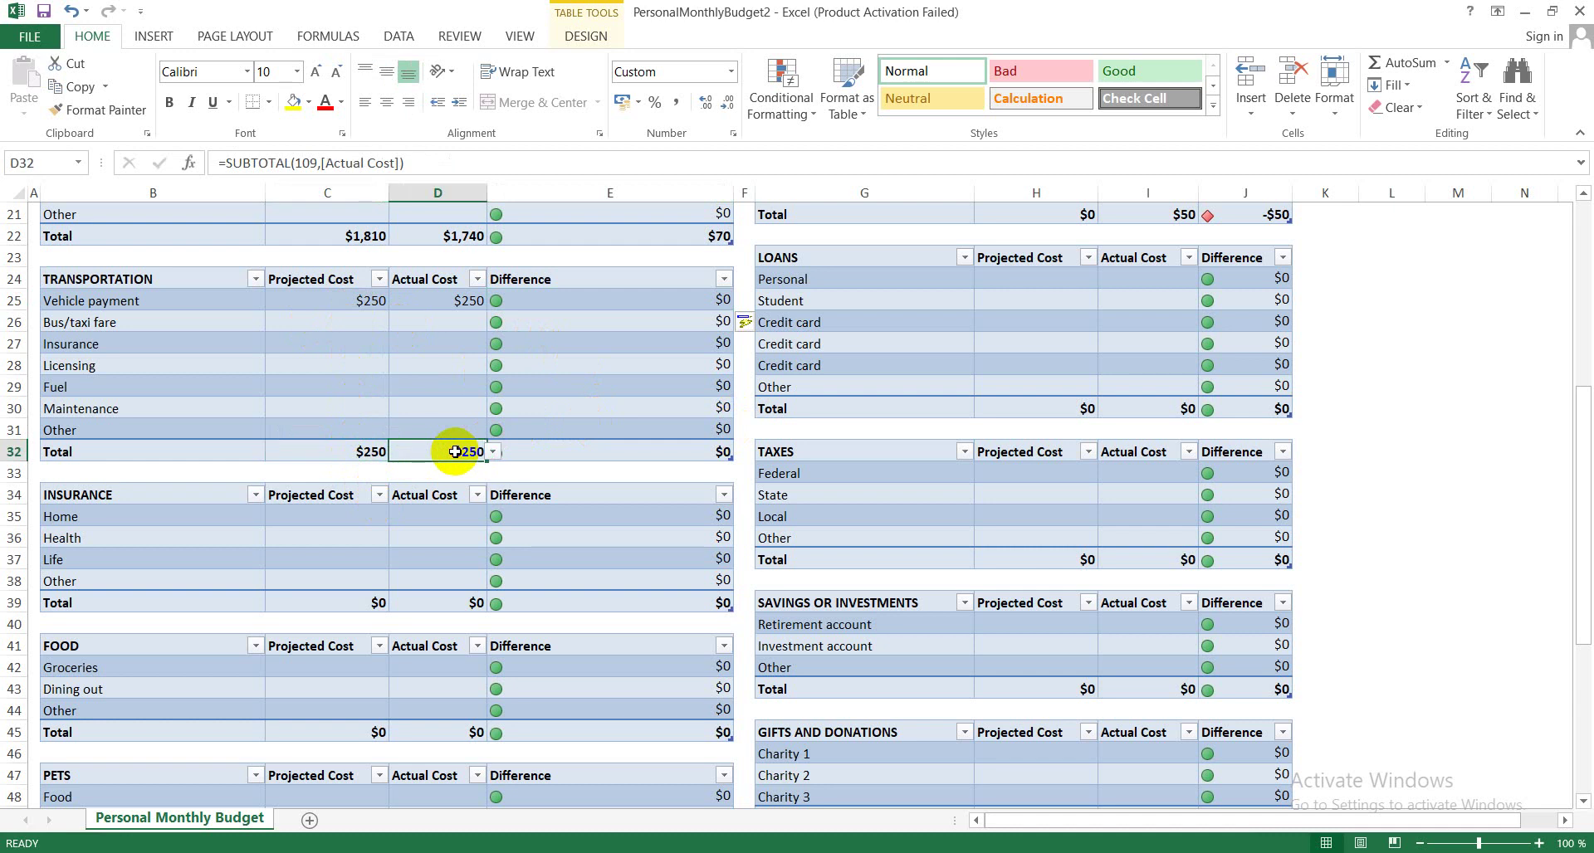
click(571, 450)
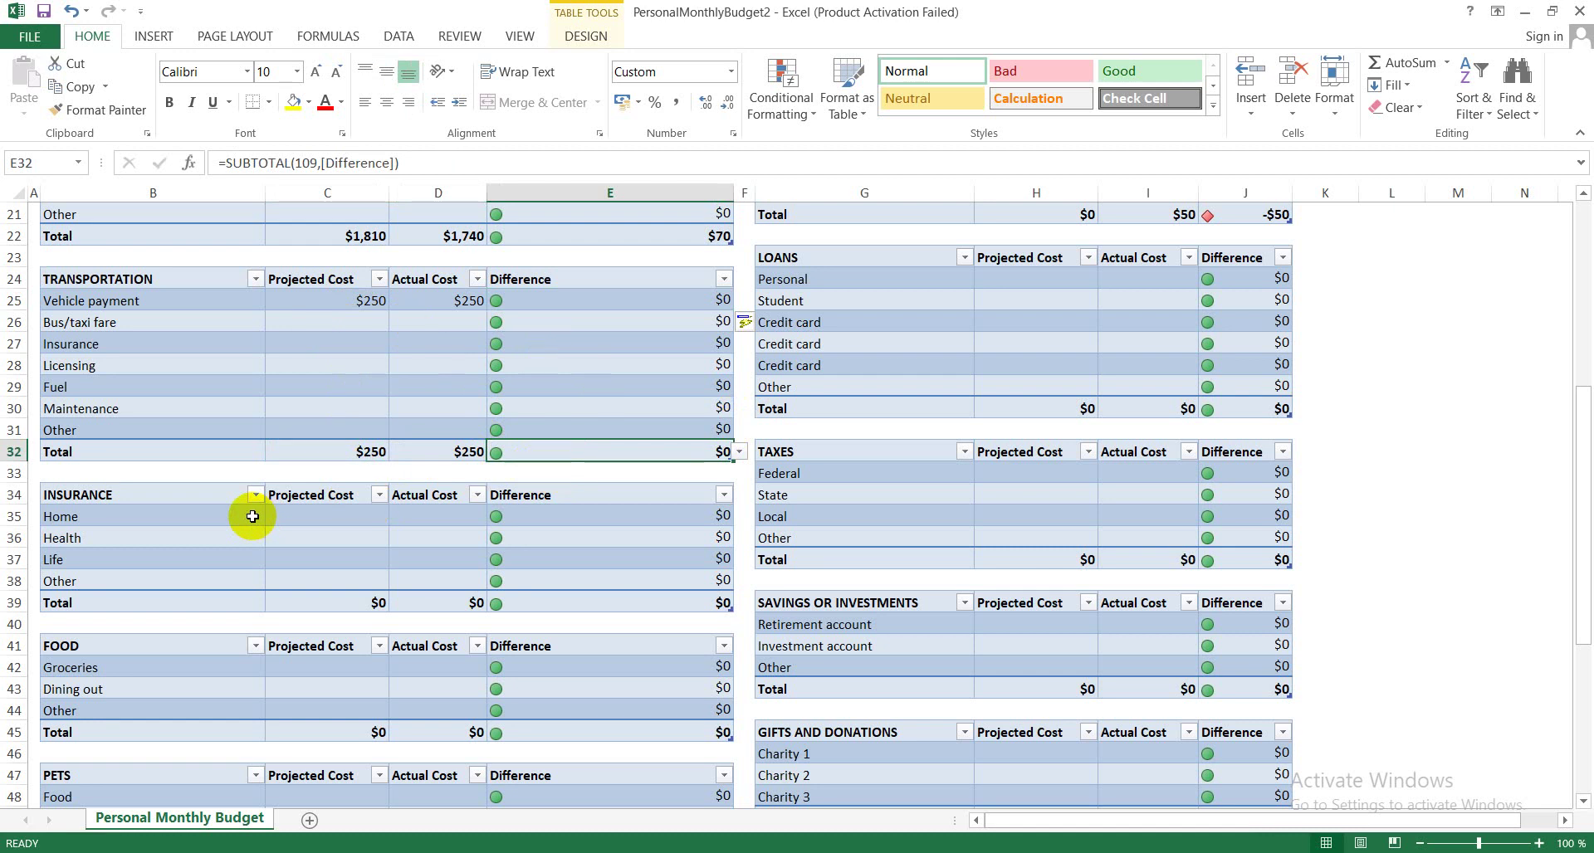
click(56, 523)
click(57, 535)
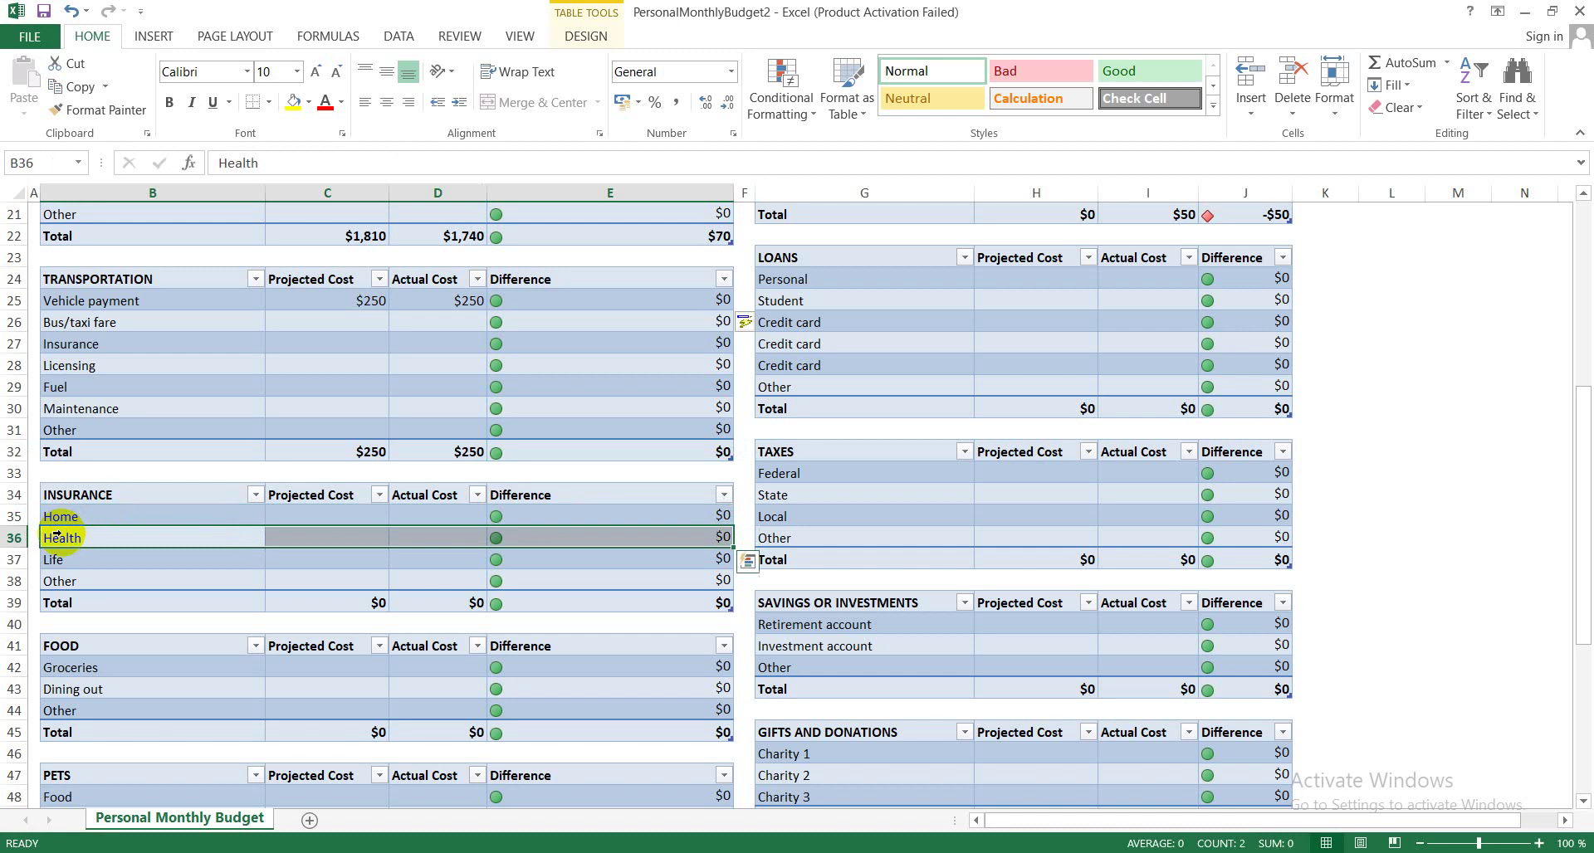
click(54, 558)
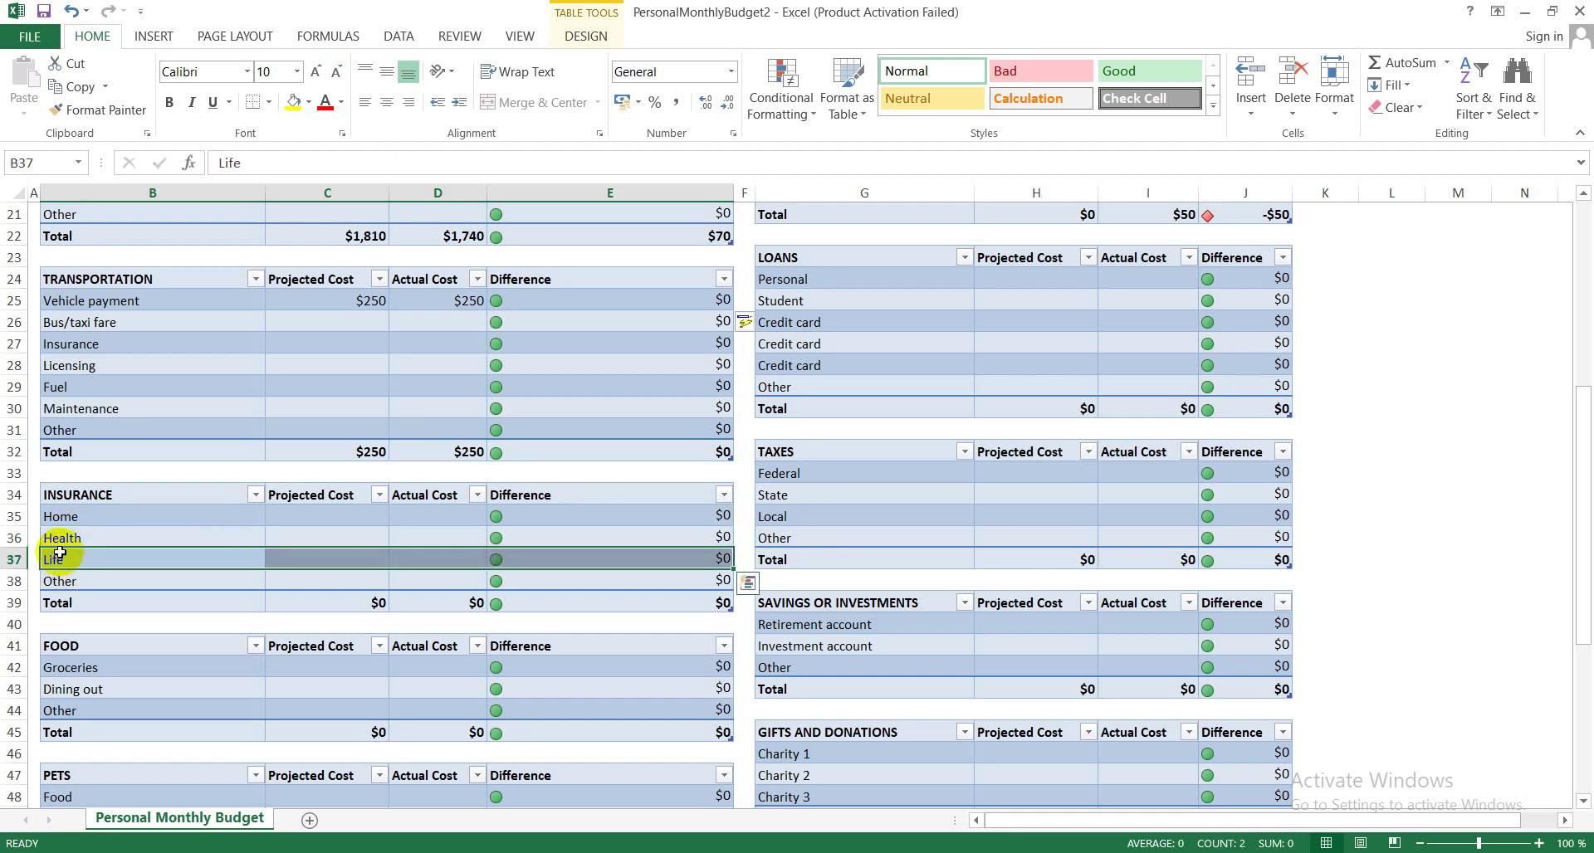
click(324, 519)
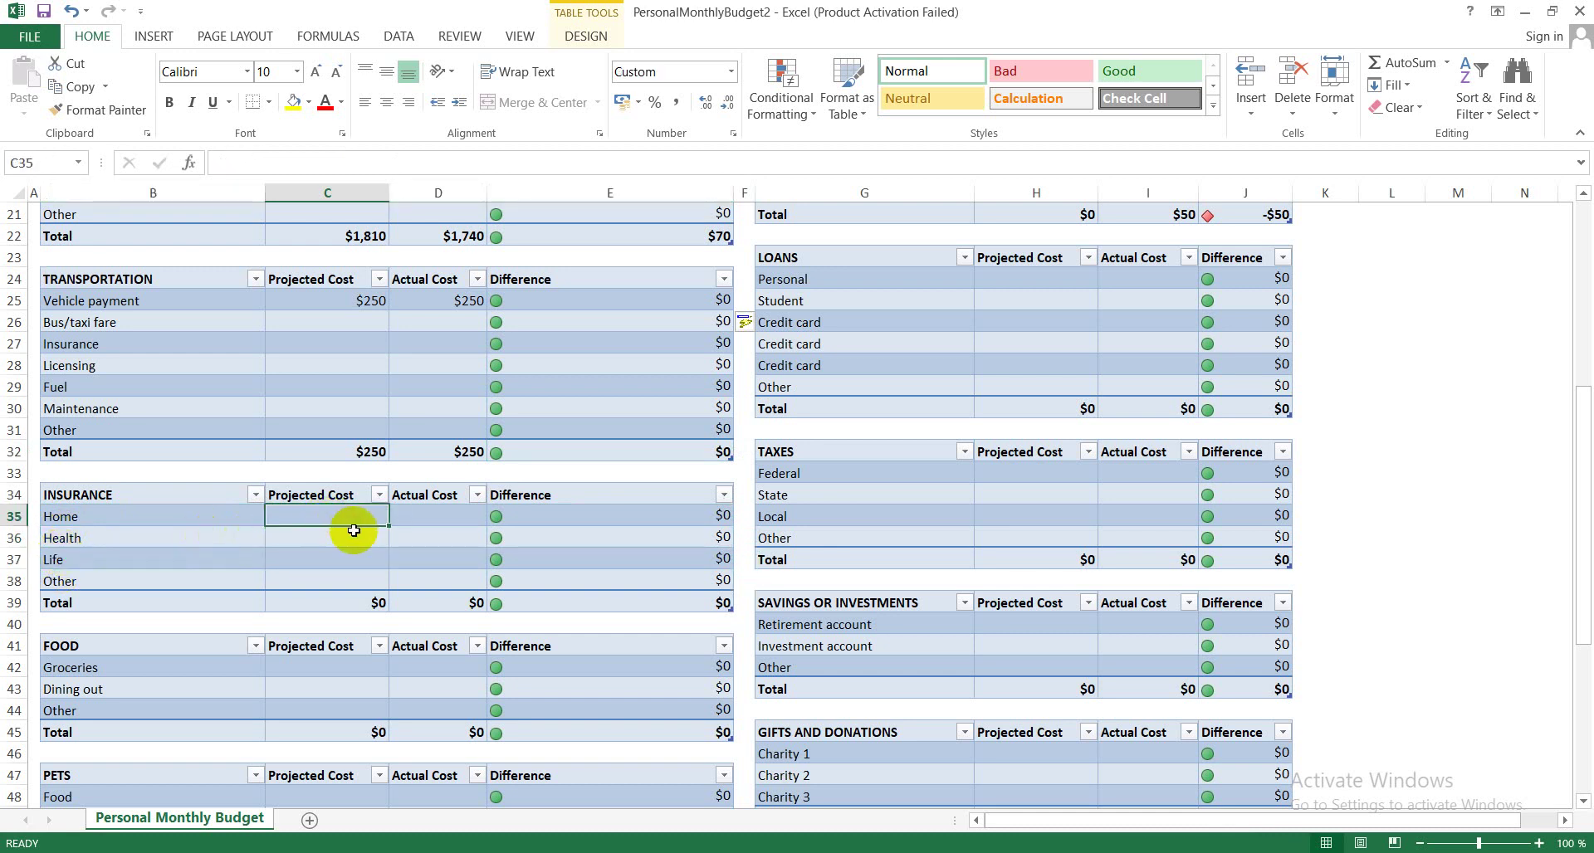
click(330, 538)
click(330, 556)
click(337, 598)
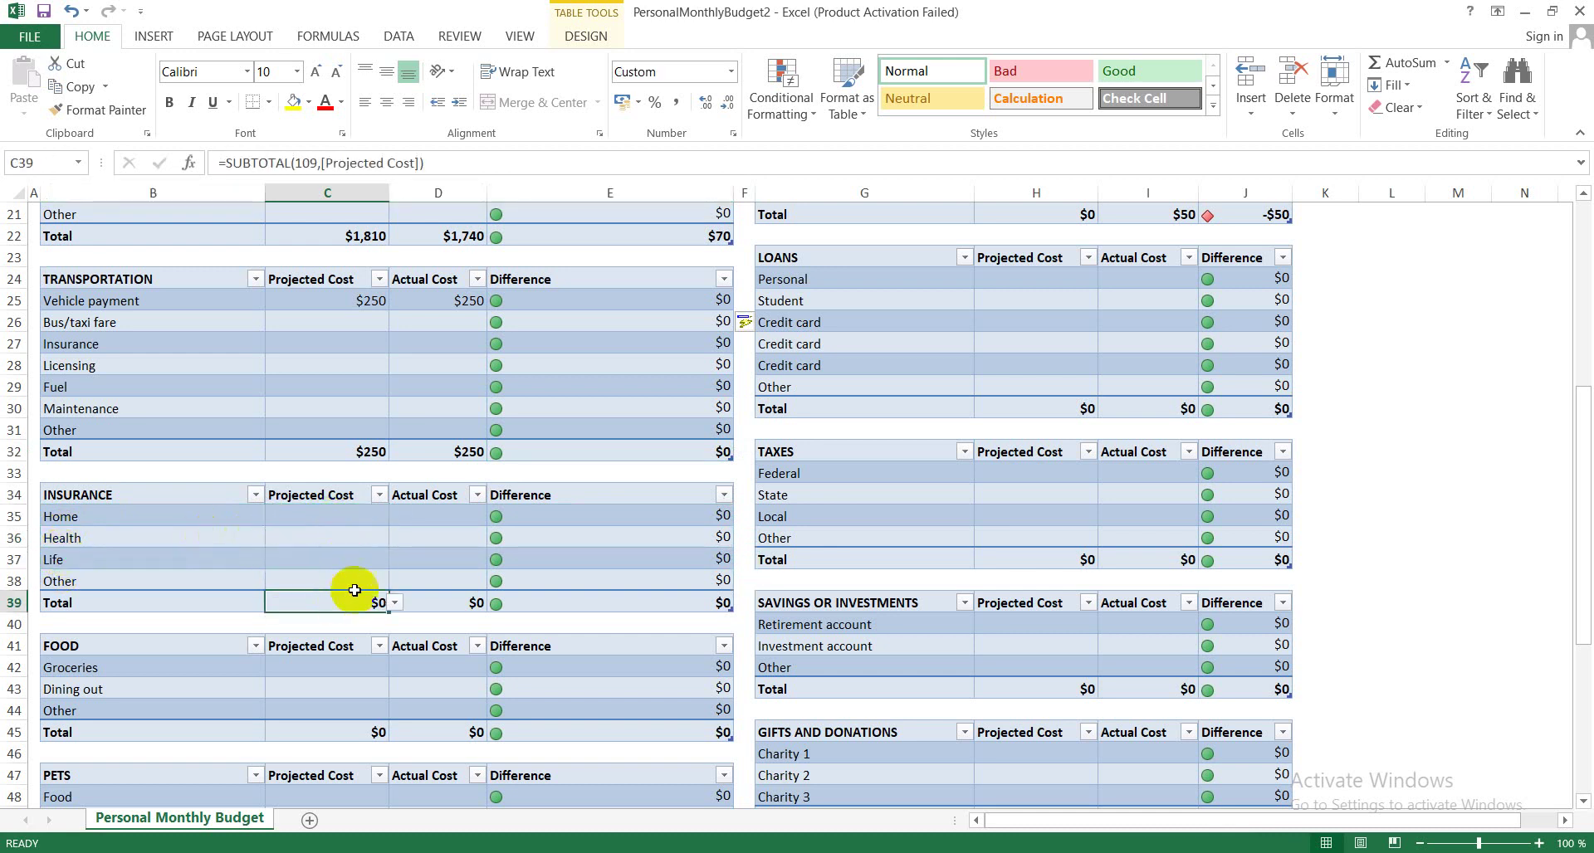
click(320, 521)
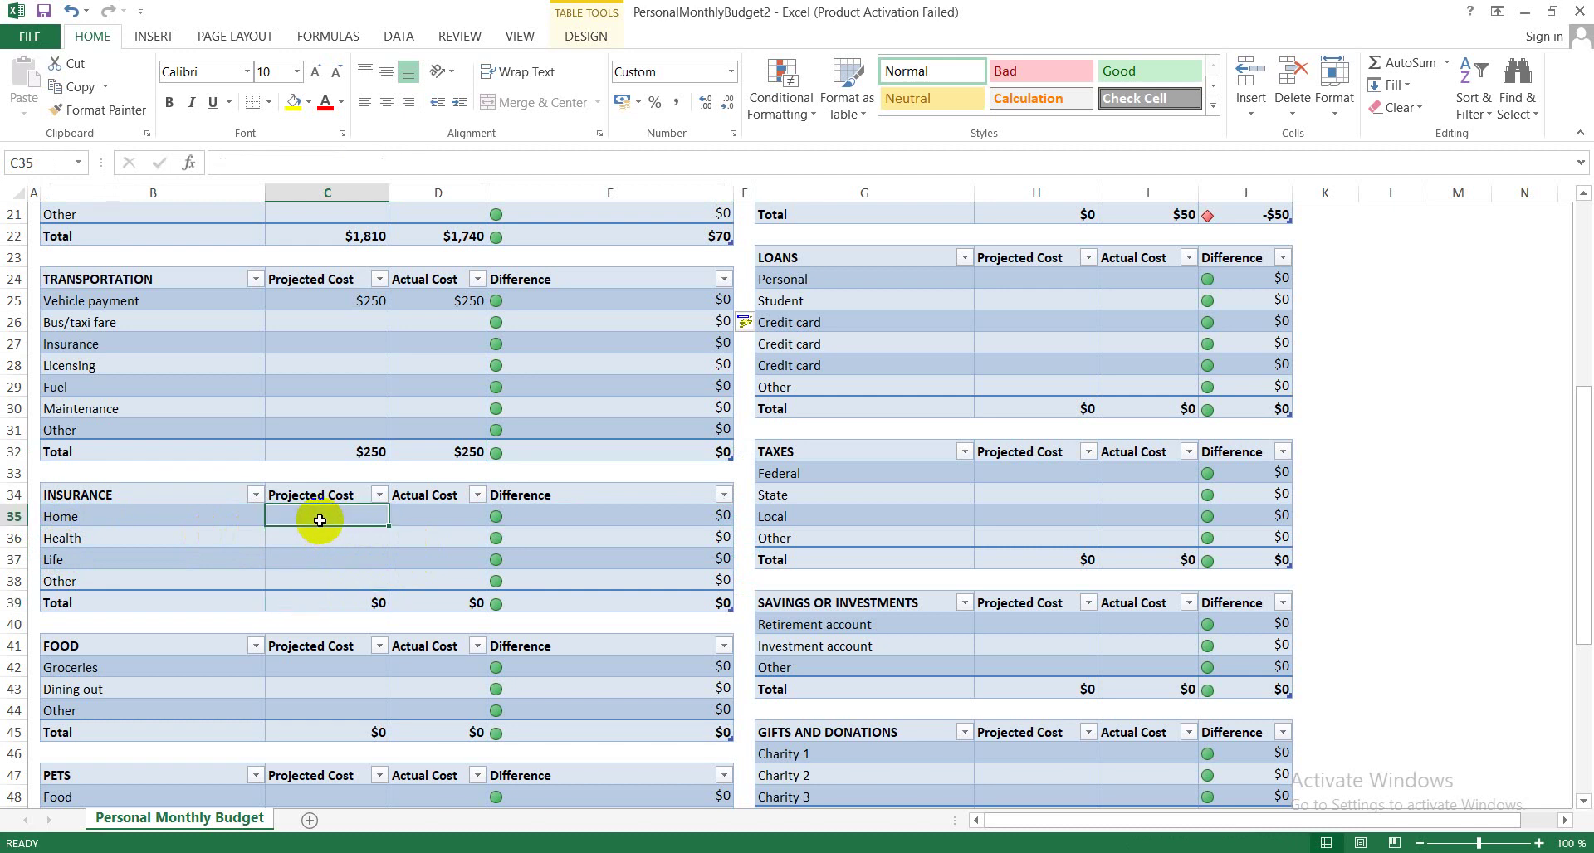
click(320, 535)
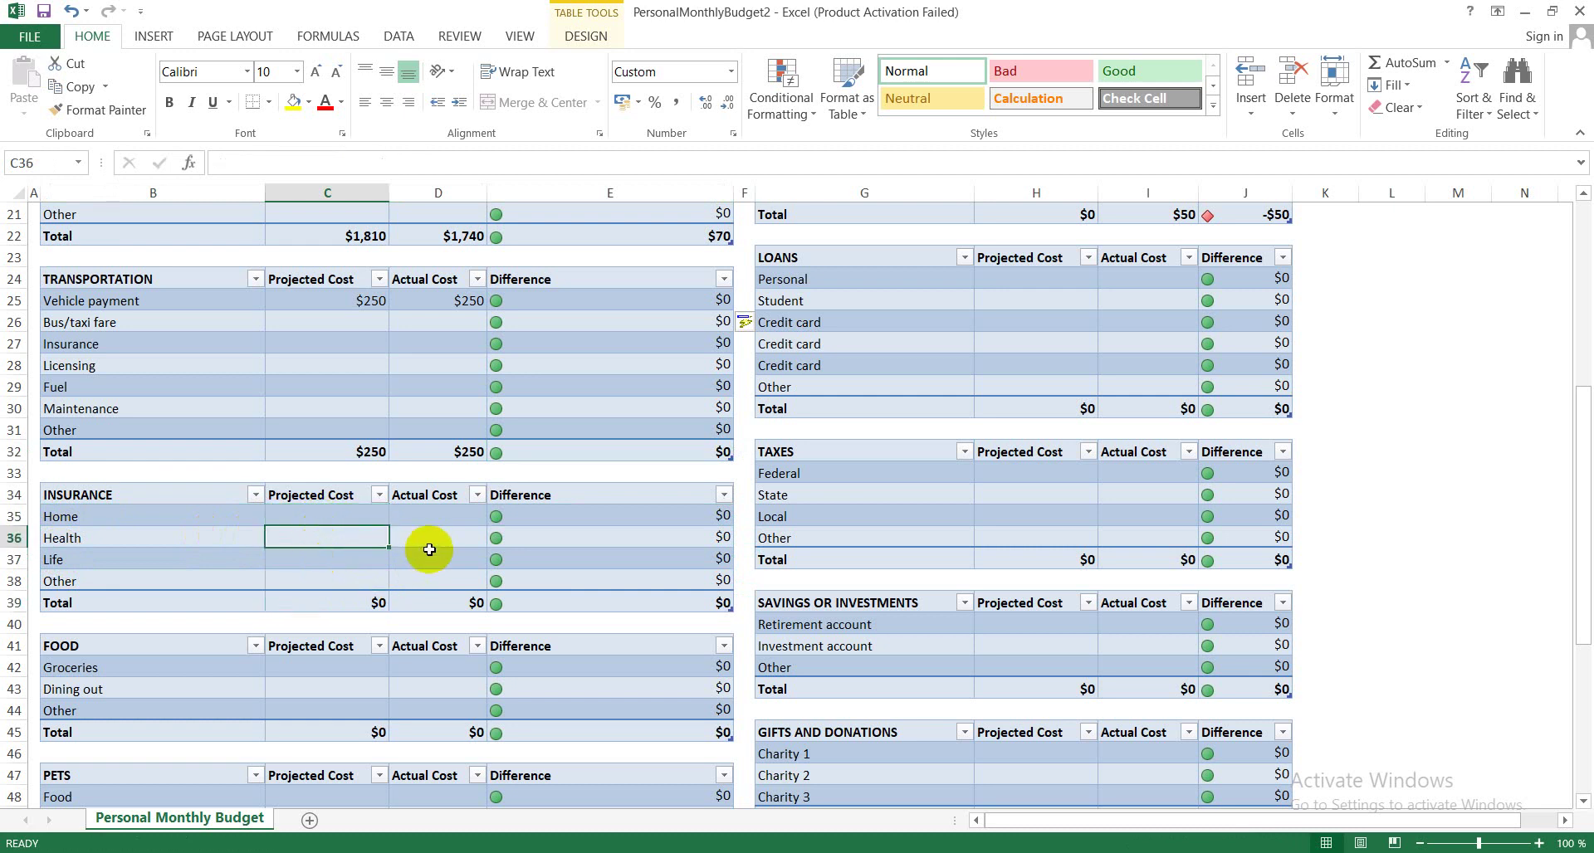
click(427, 516)
click(446, 538)
click(571, 521)
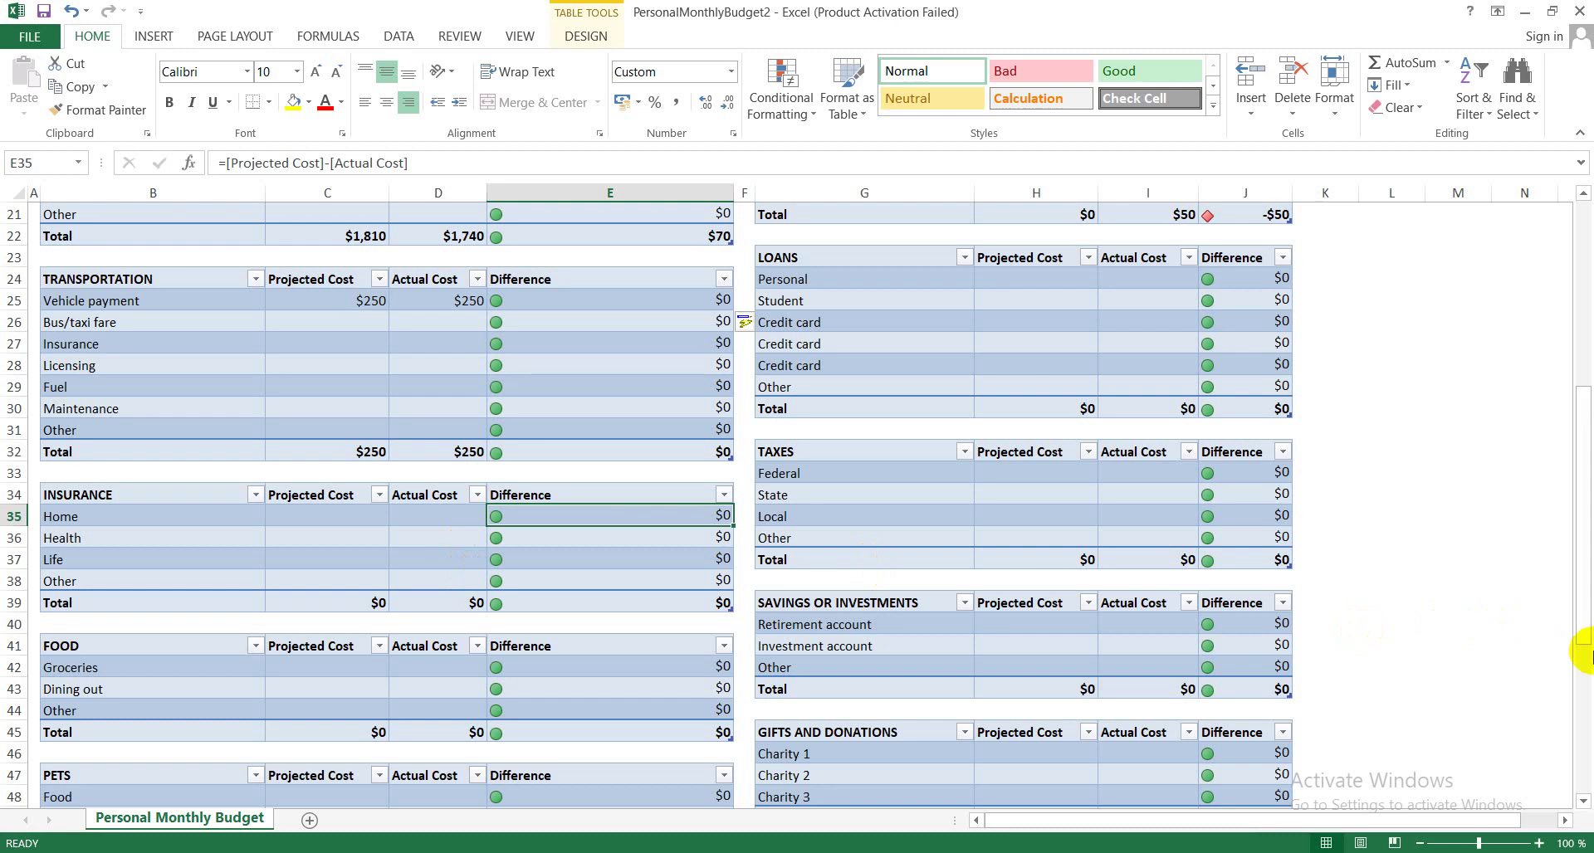
click(1583, 635)
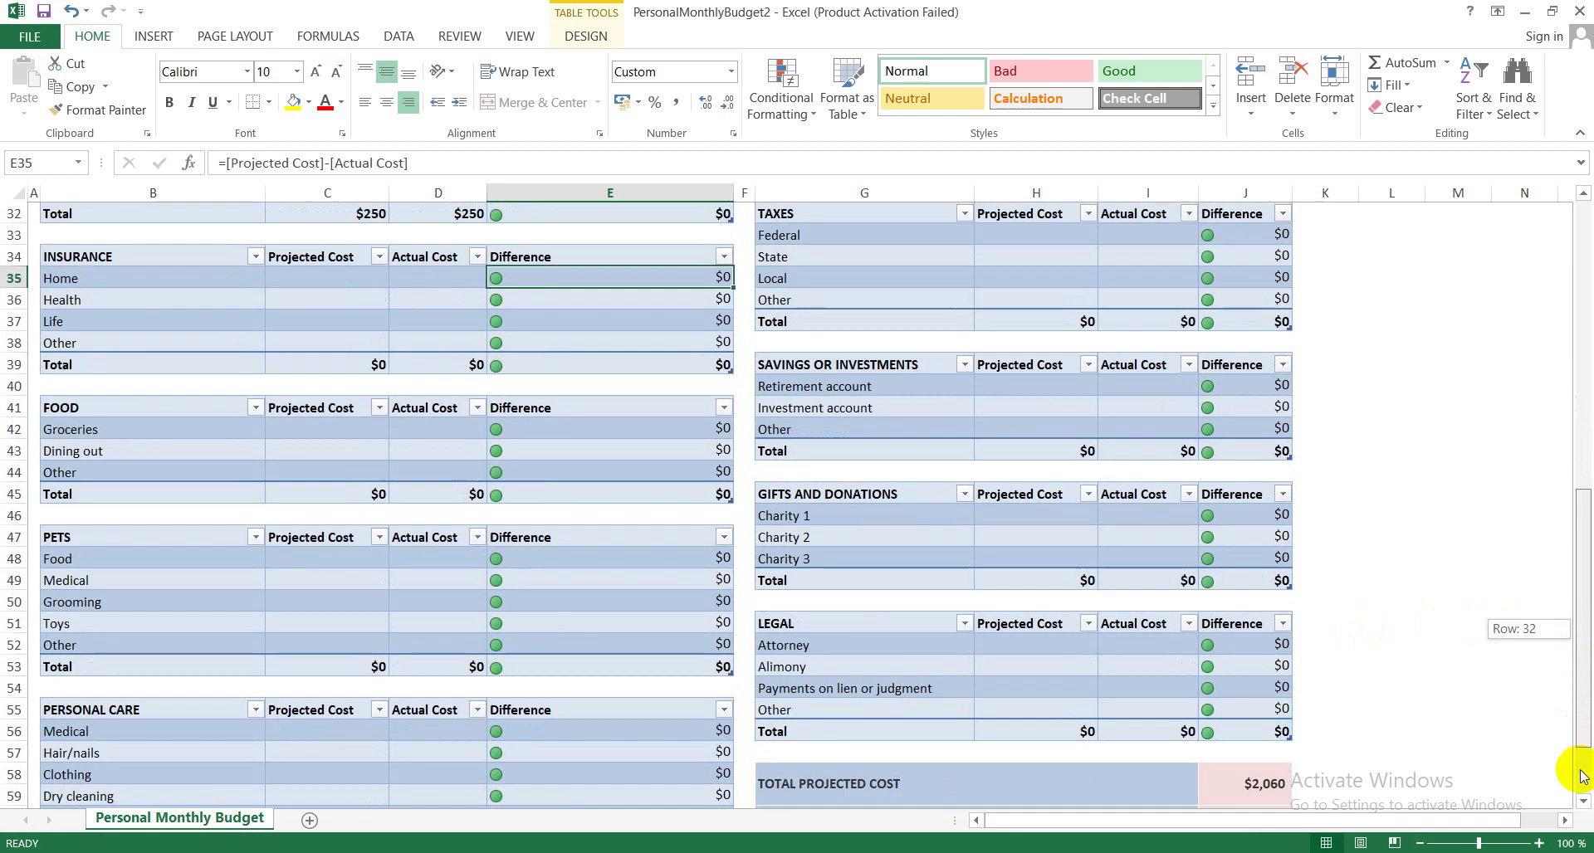
drag(1583, 636, 1583, 777)
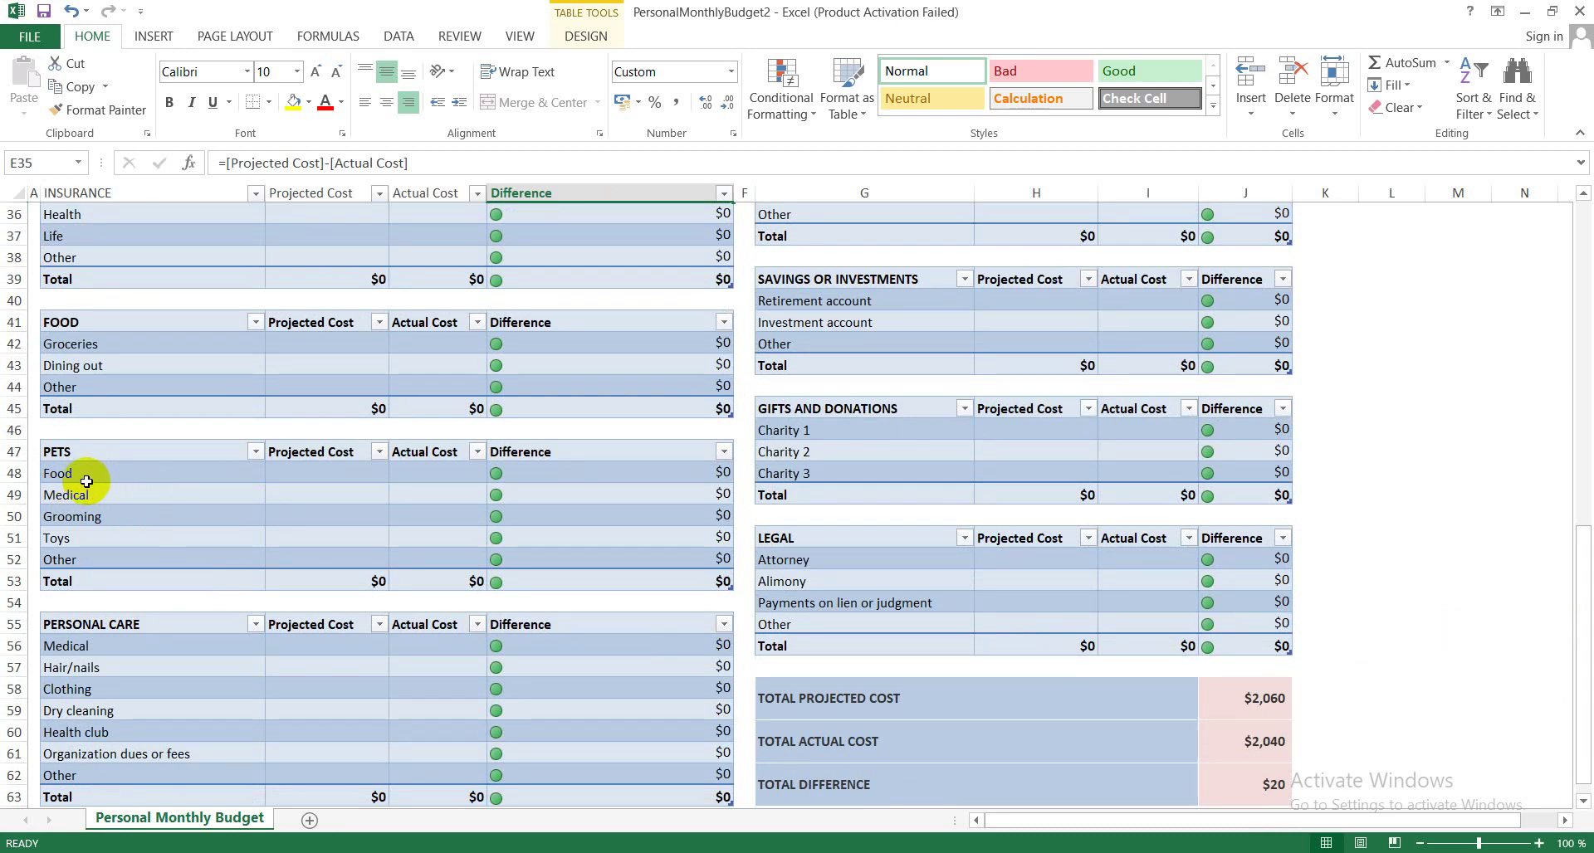
click(59, 474)
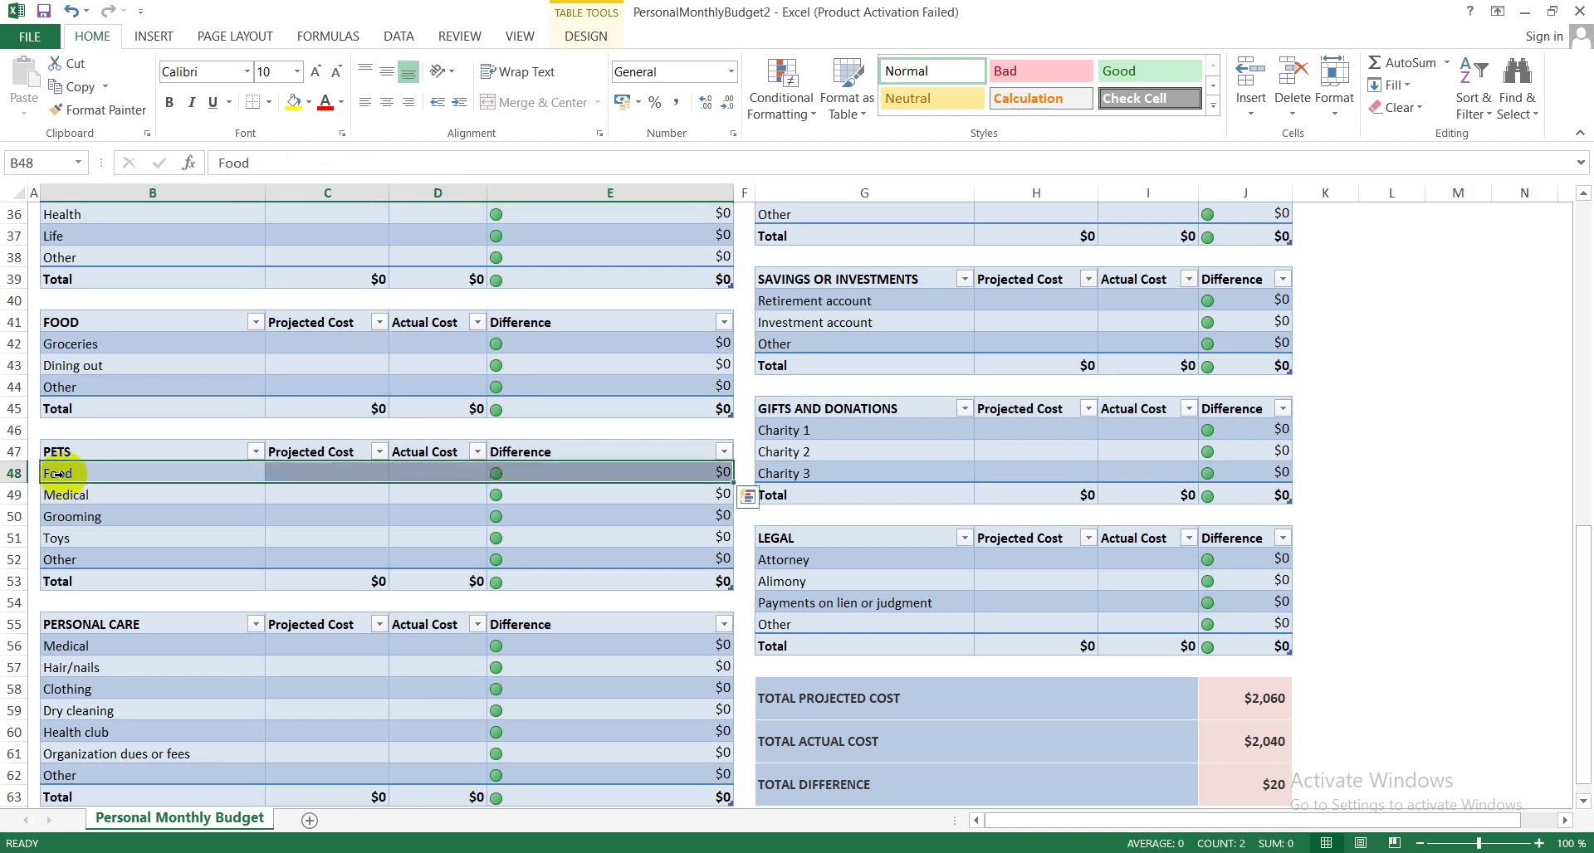
click(70, 502)
click(70, 523)
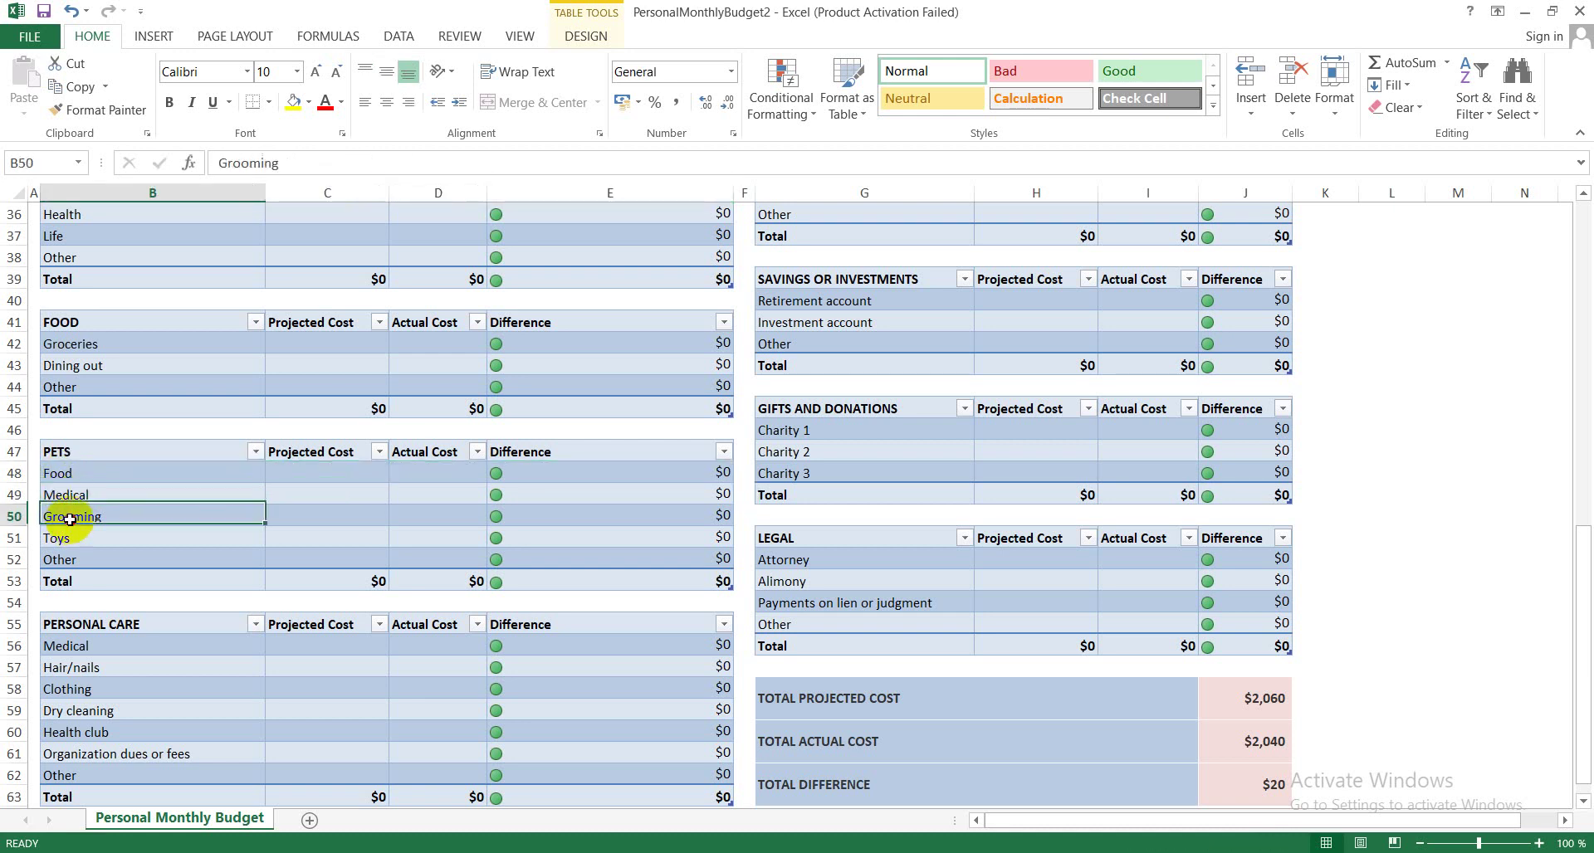
click(59, 544)
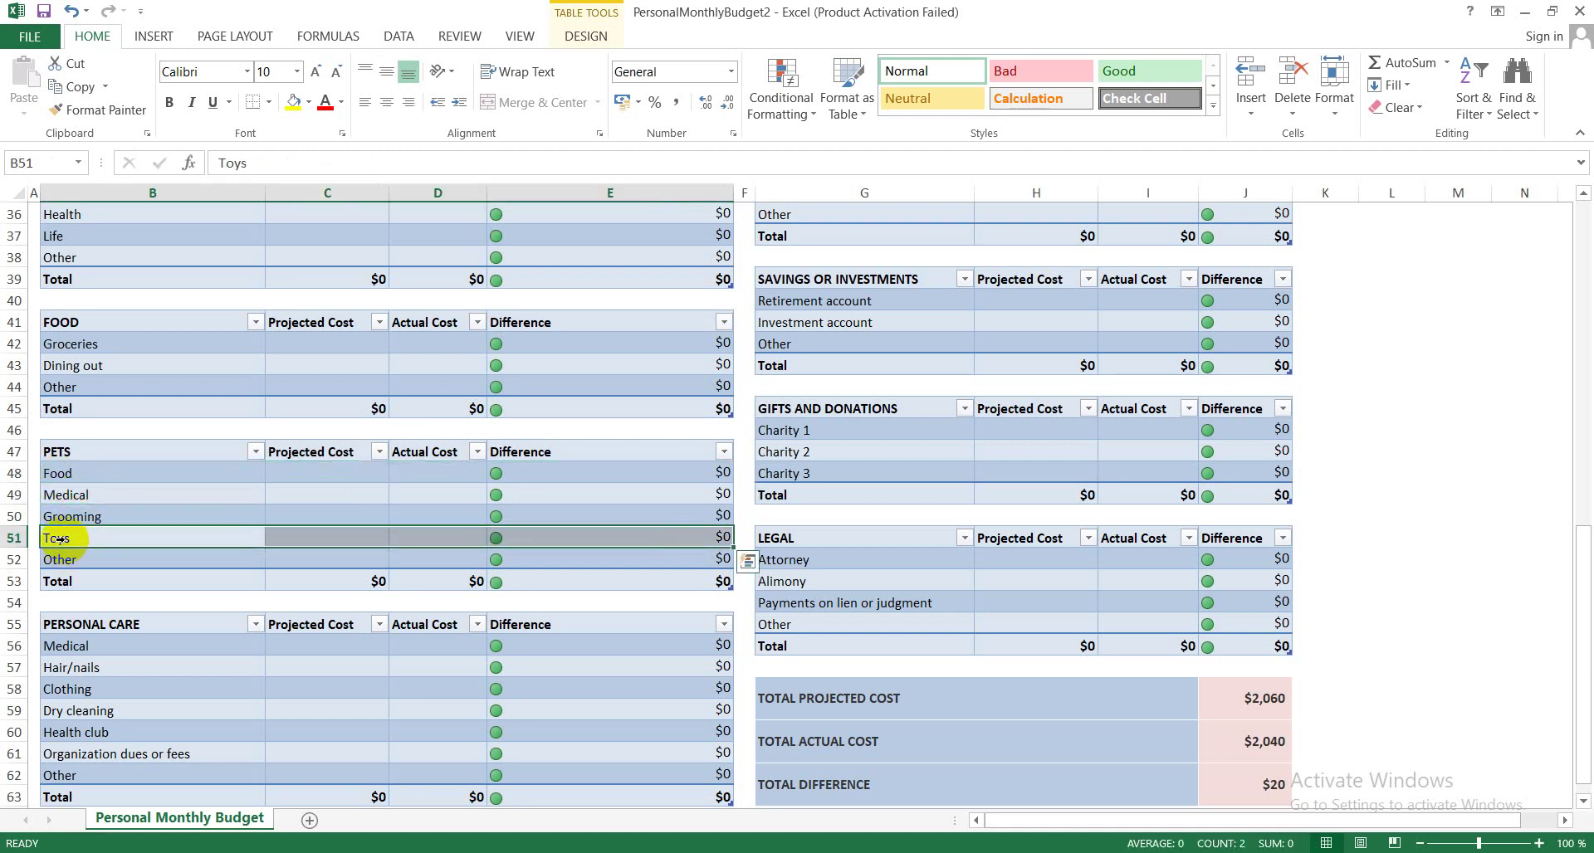
click(310, 462)
click(310, 492)
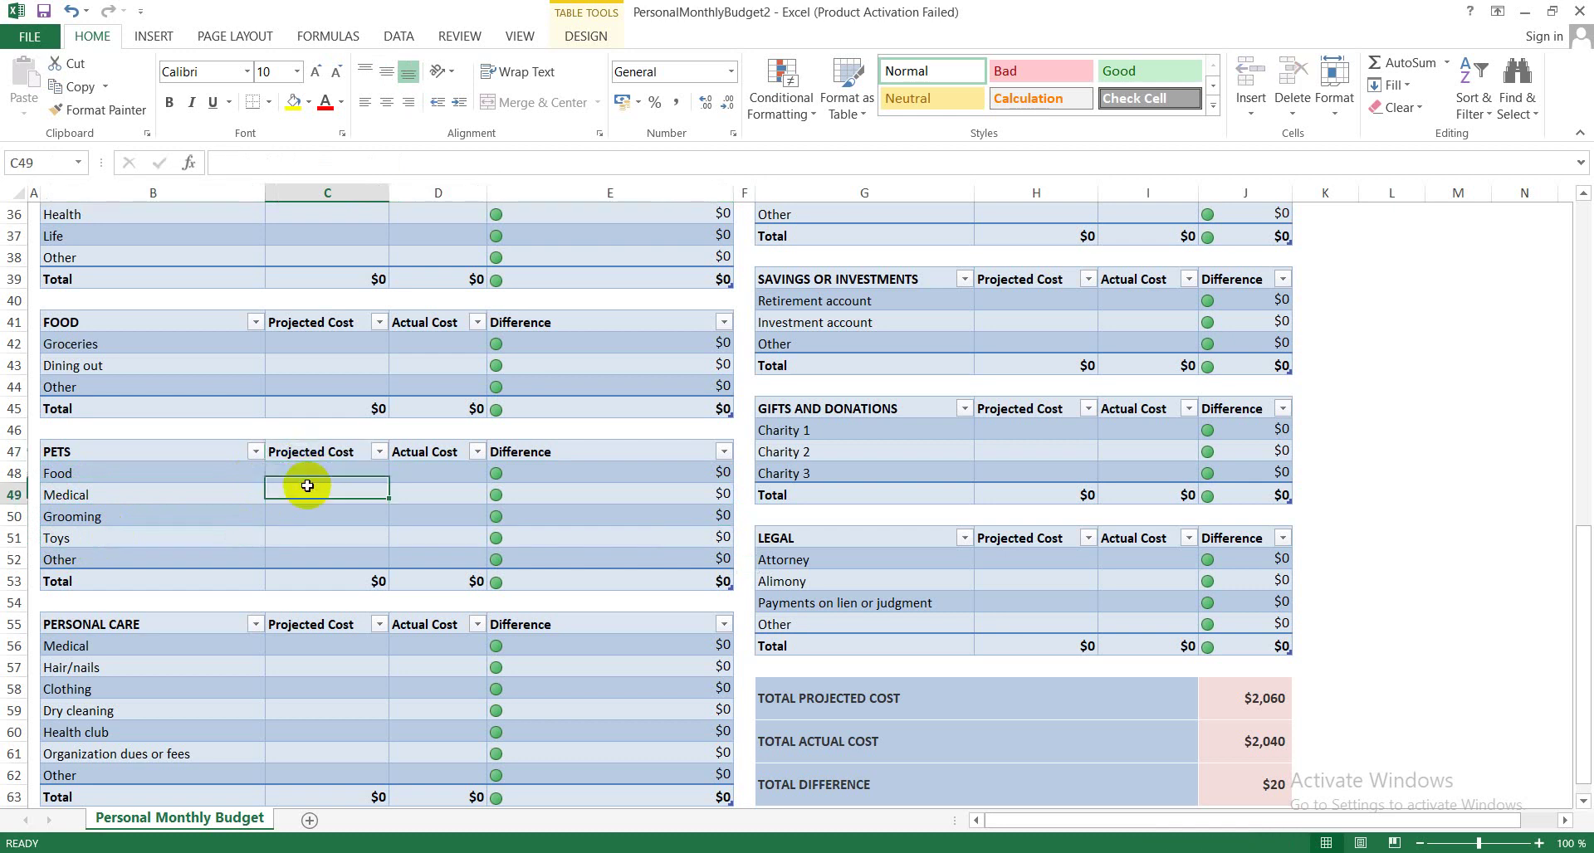
click(310, 516)
click(308, 531)
click(310, 473)
click(327, 451)
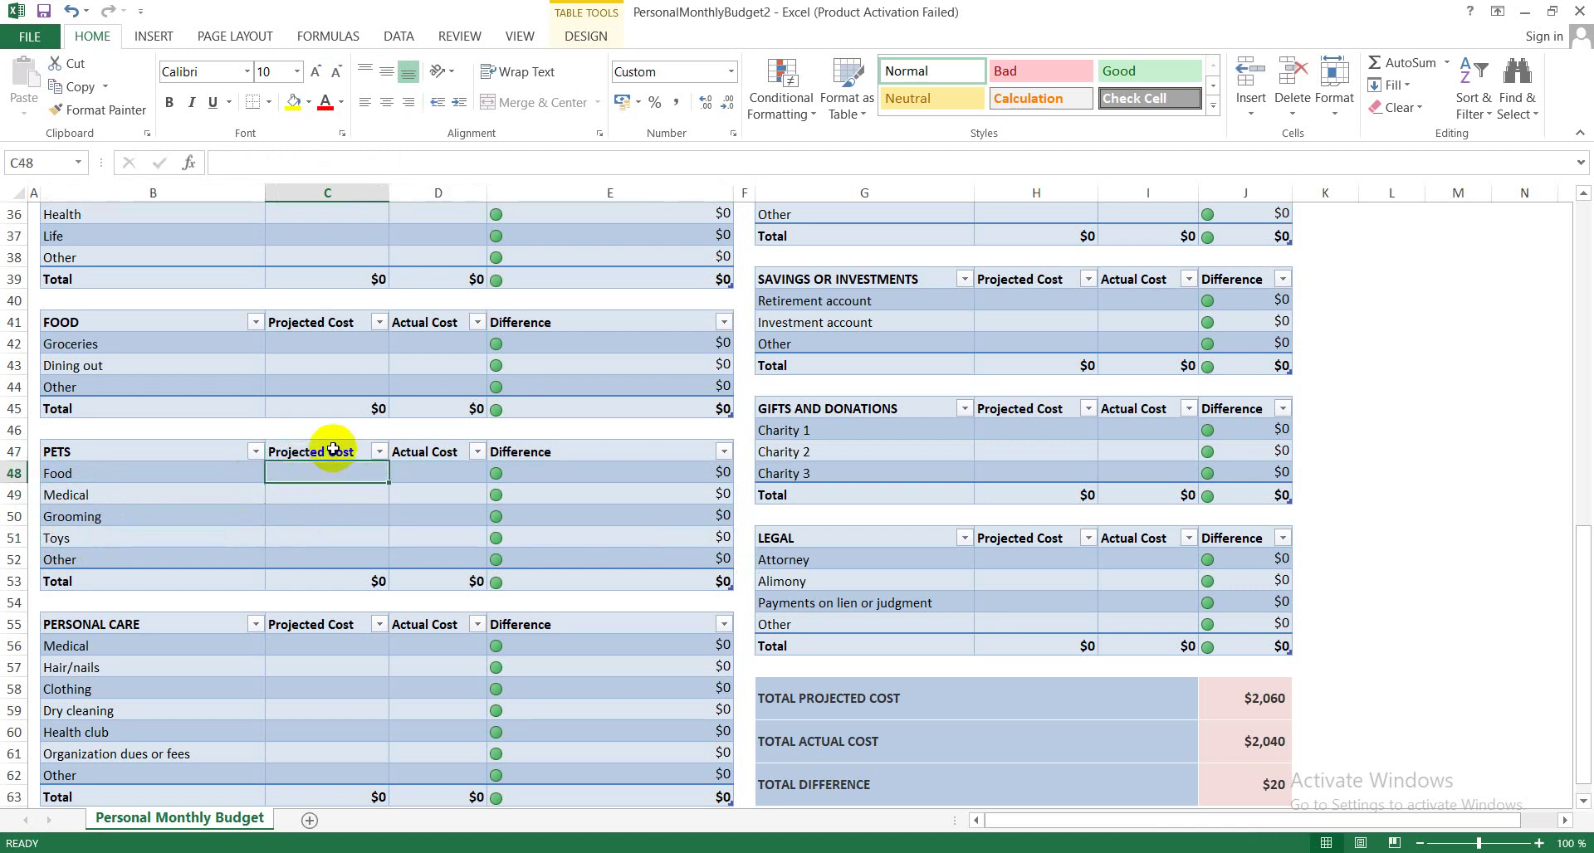
click(333, 495)
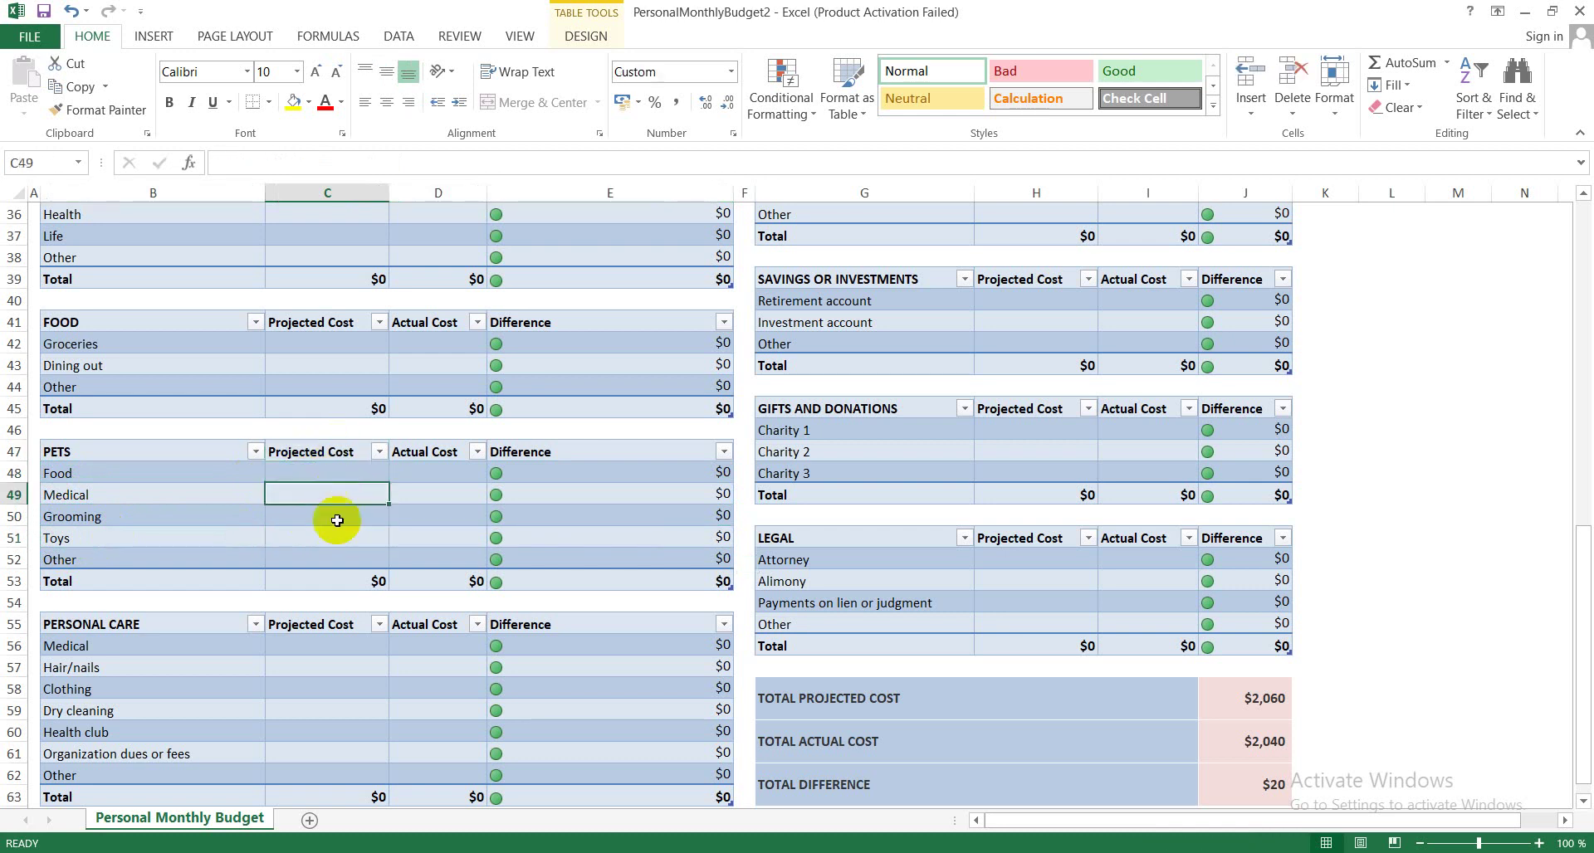
click(427, 473)
click(548, 459)
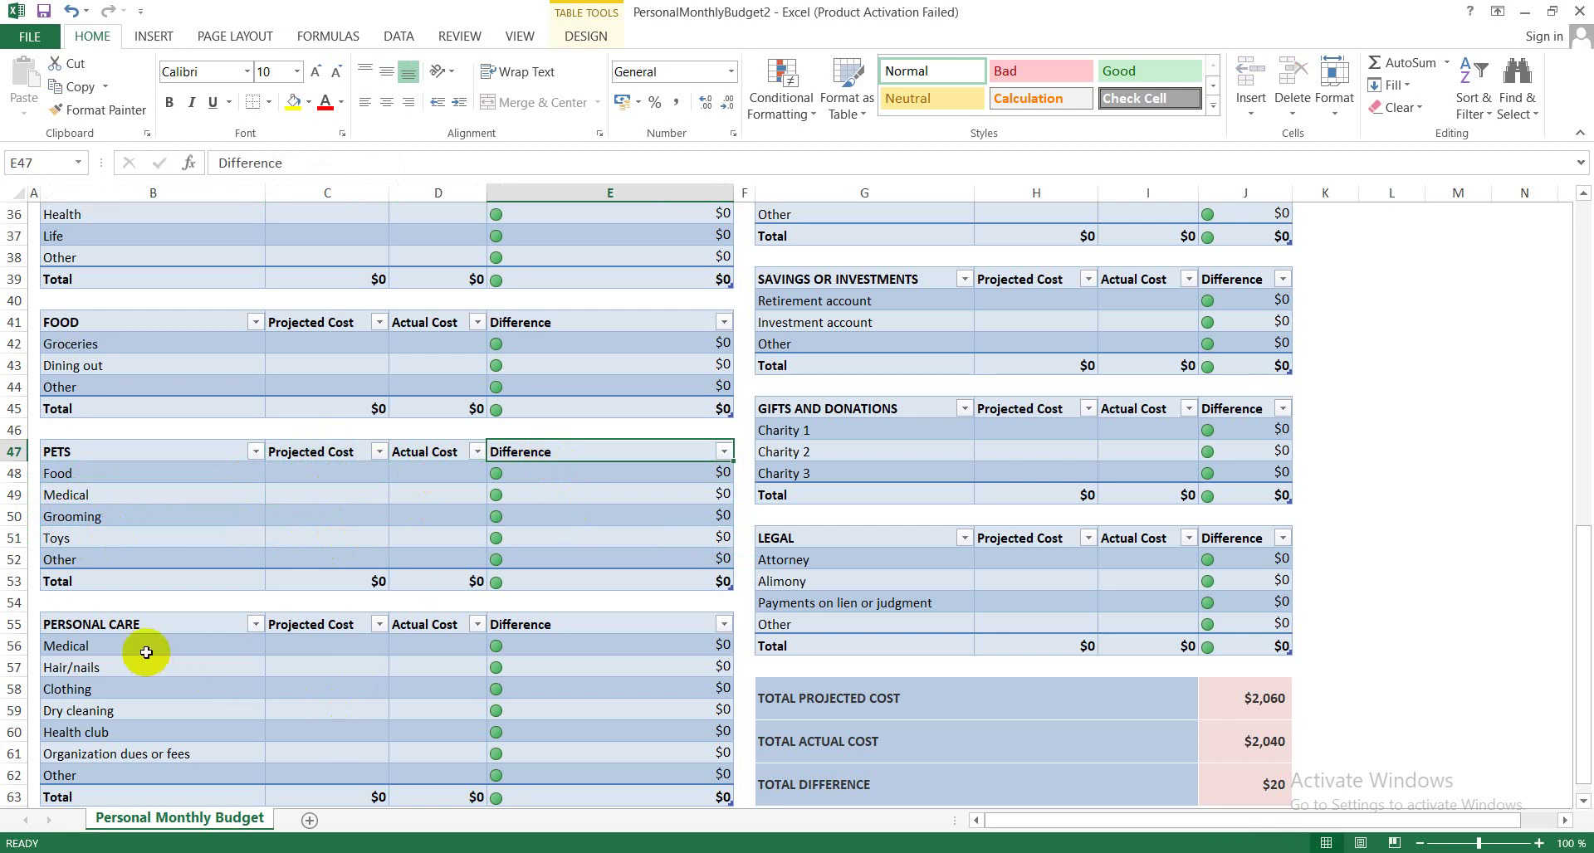
click(109, 648)
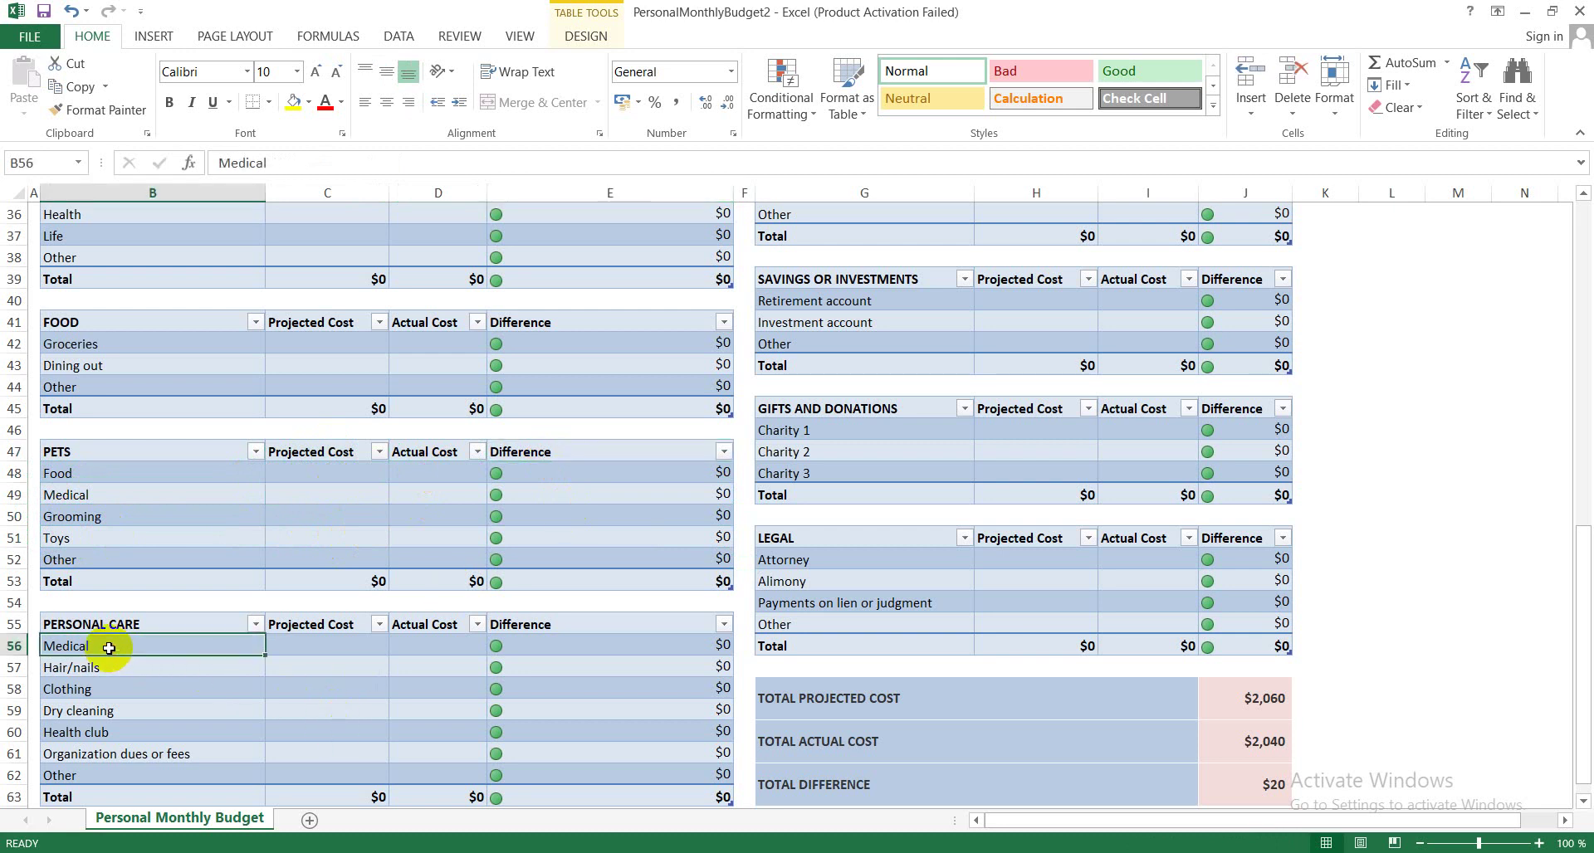
click(91, 479)
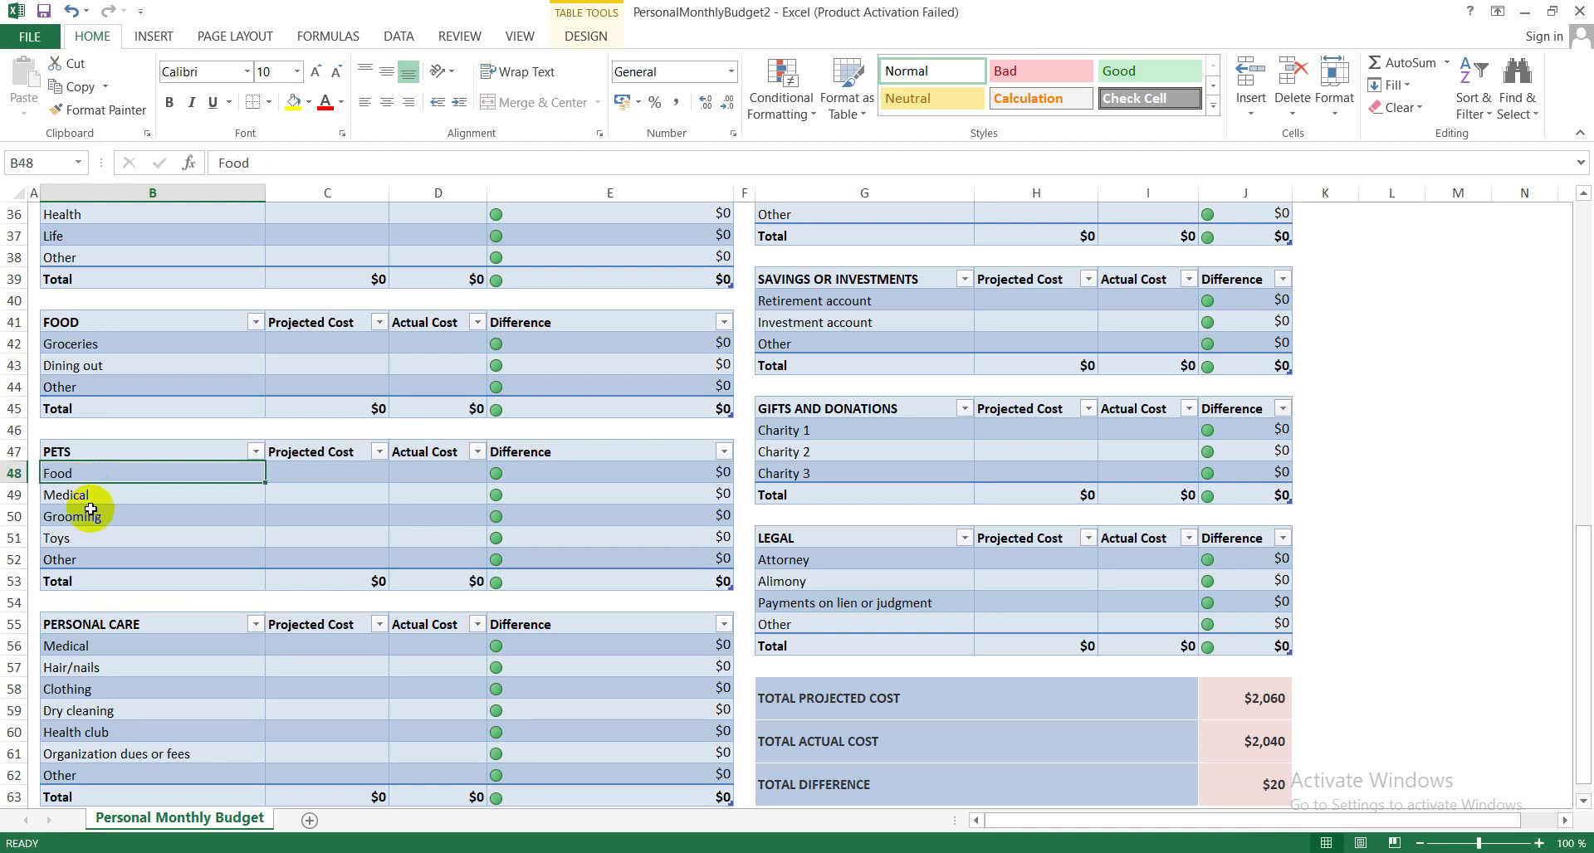
click(92, 516)
click(91, 538)
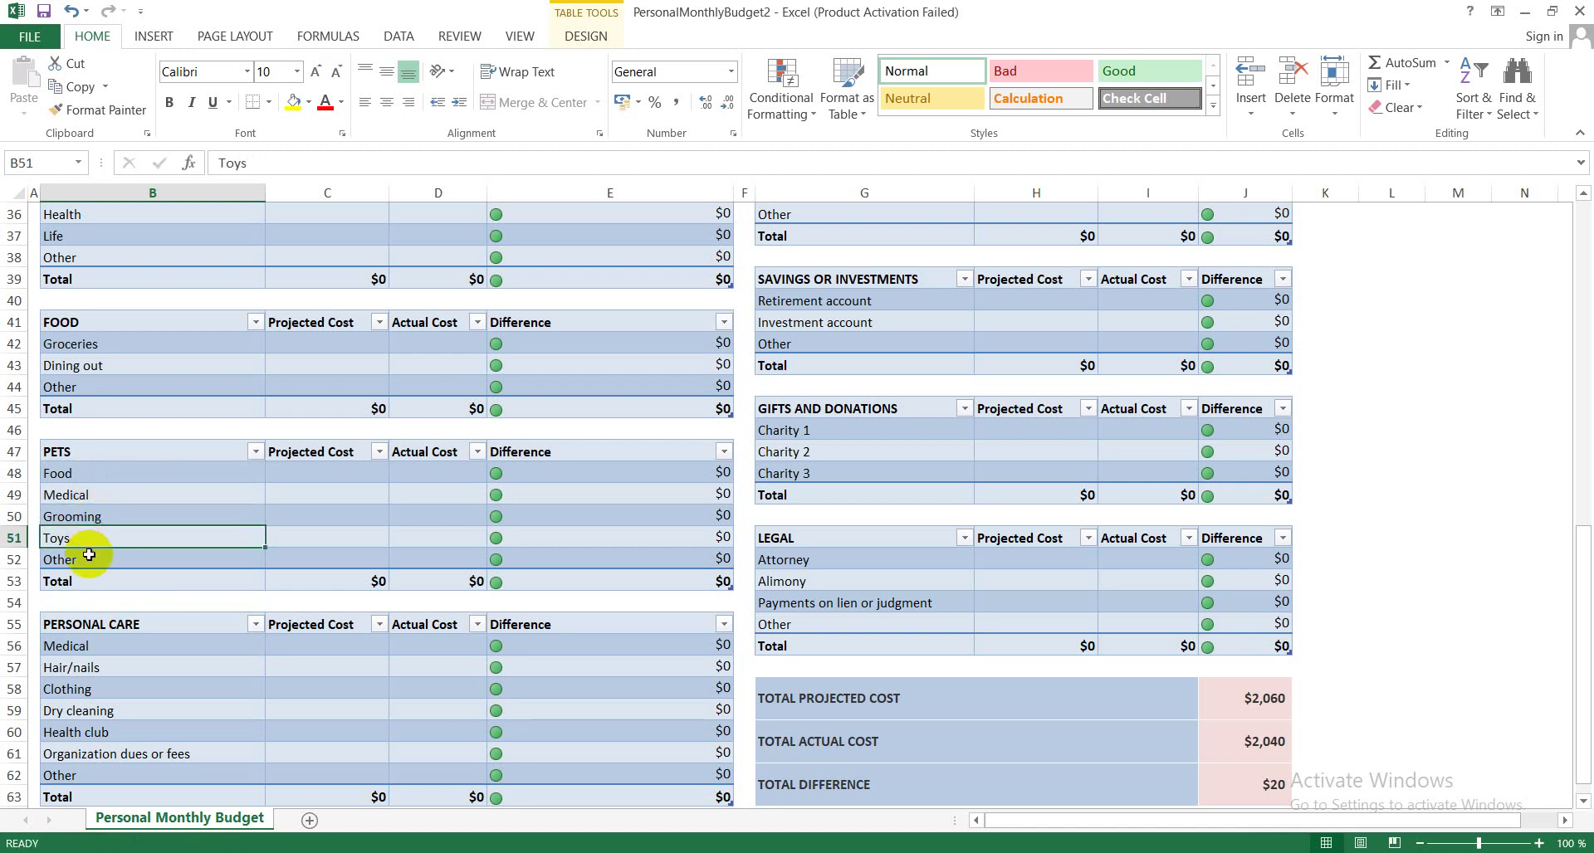
click(93, 557)
click(70, 639)
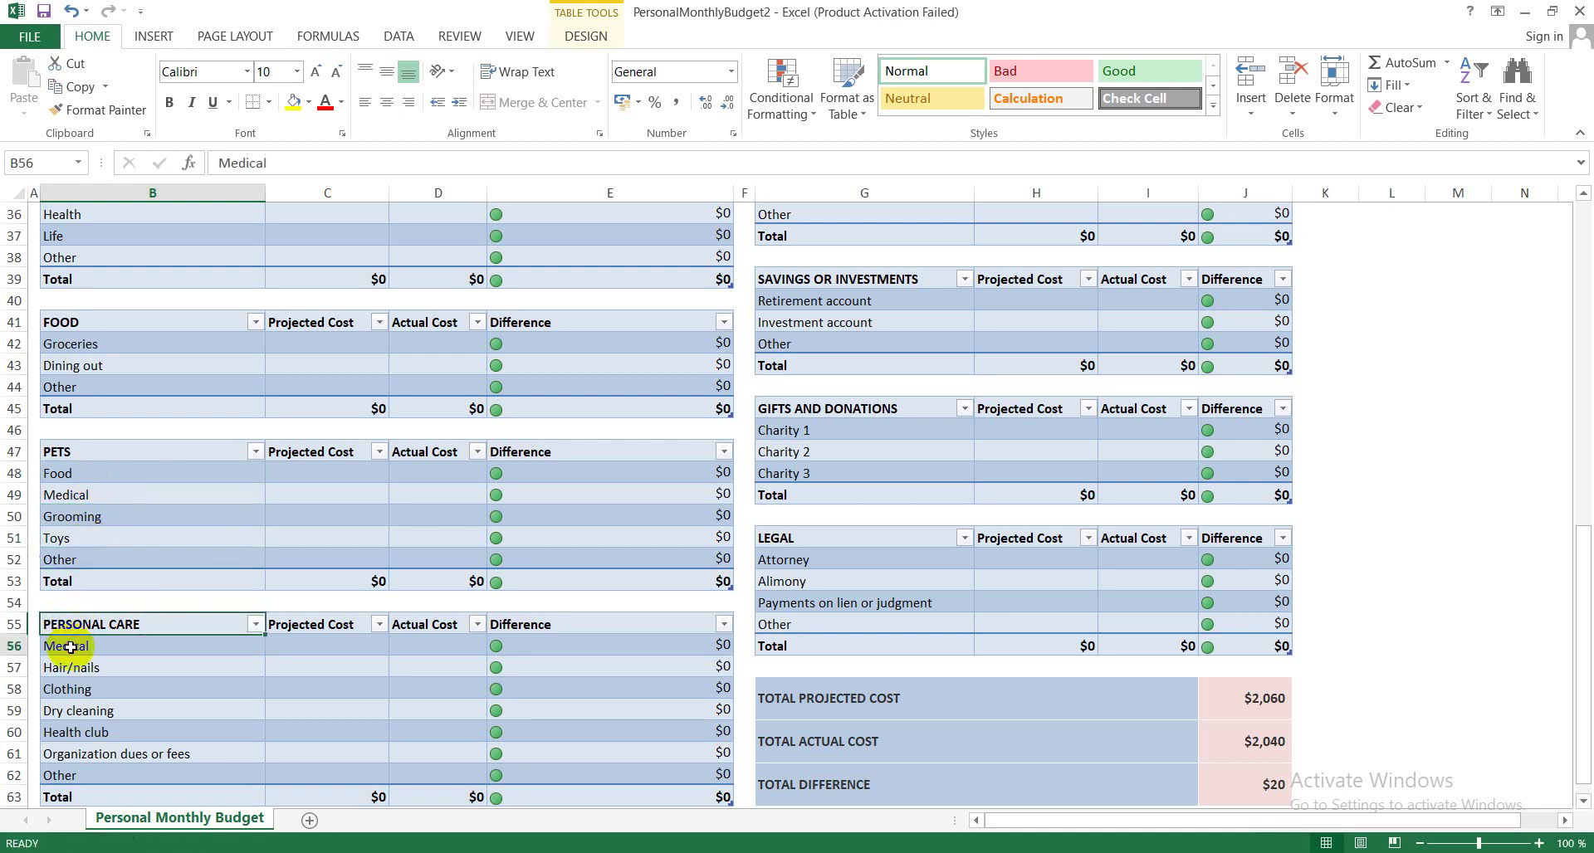
click(74, 668)
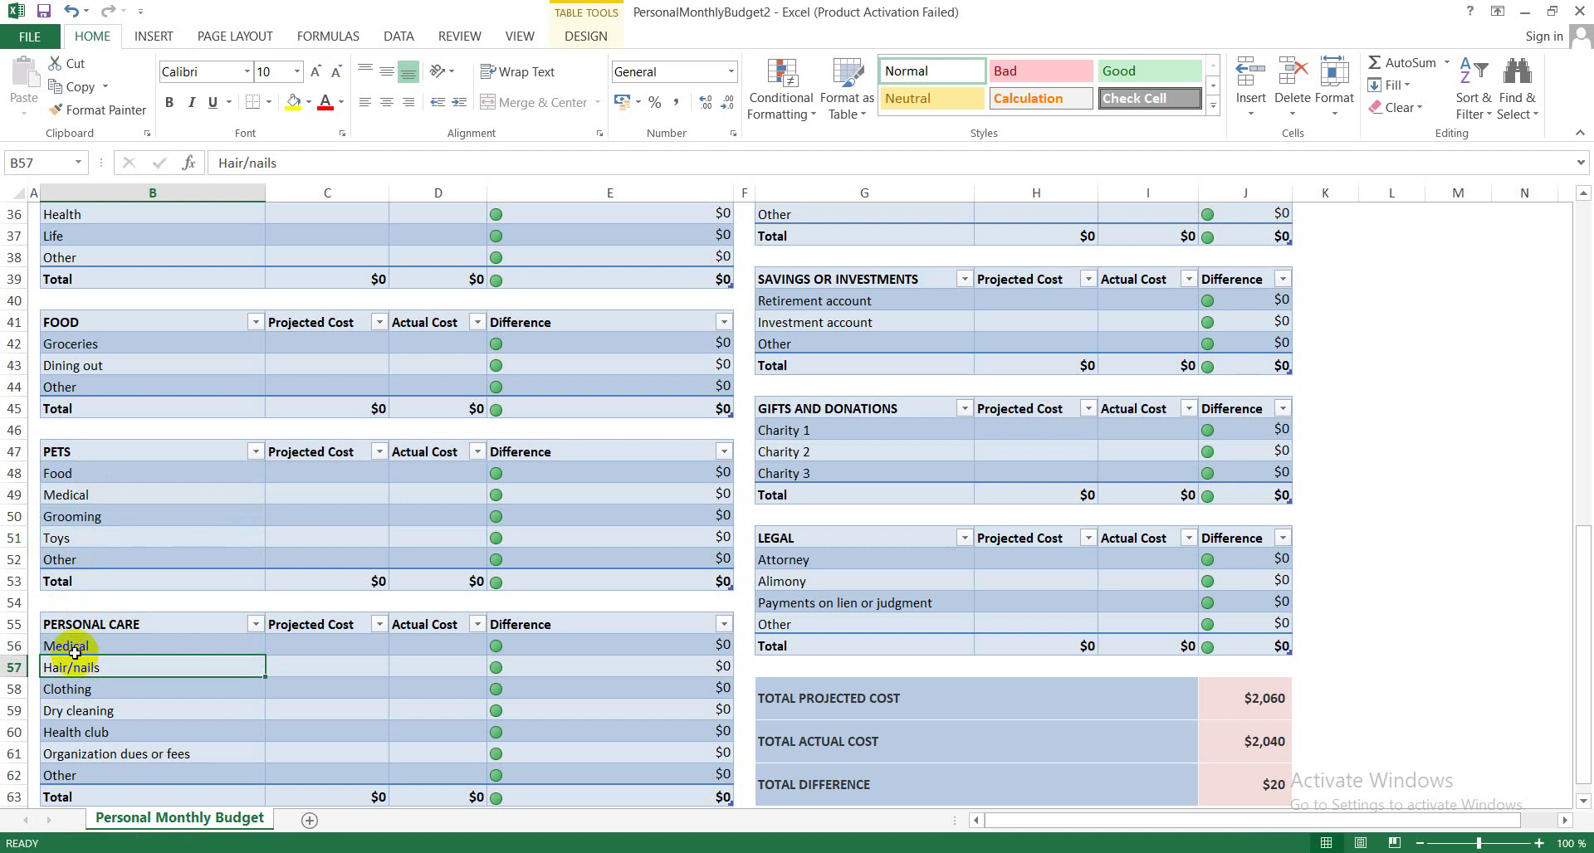
click(74, 645)
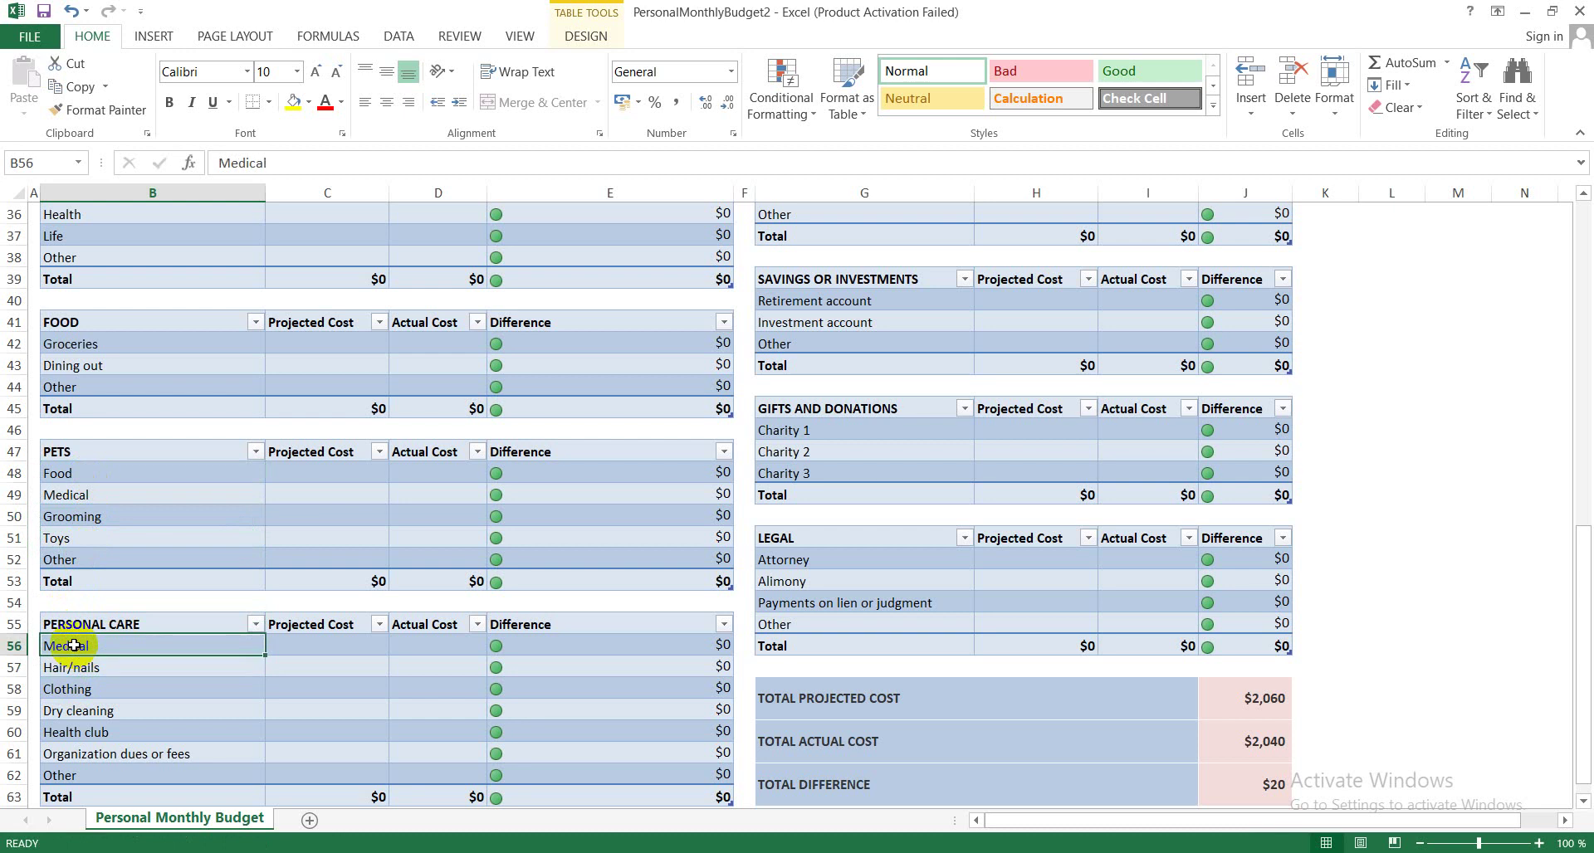
click(90, 696)
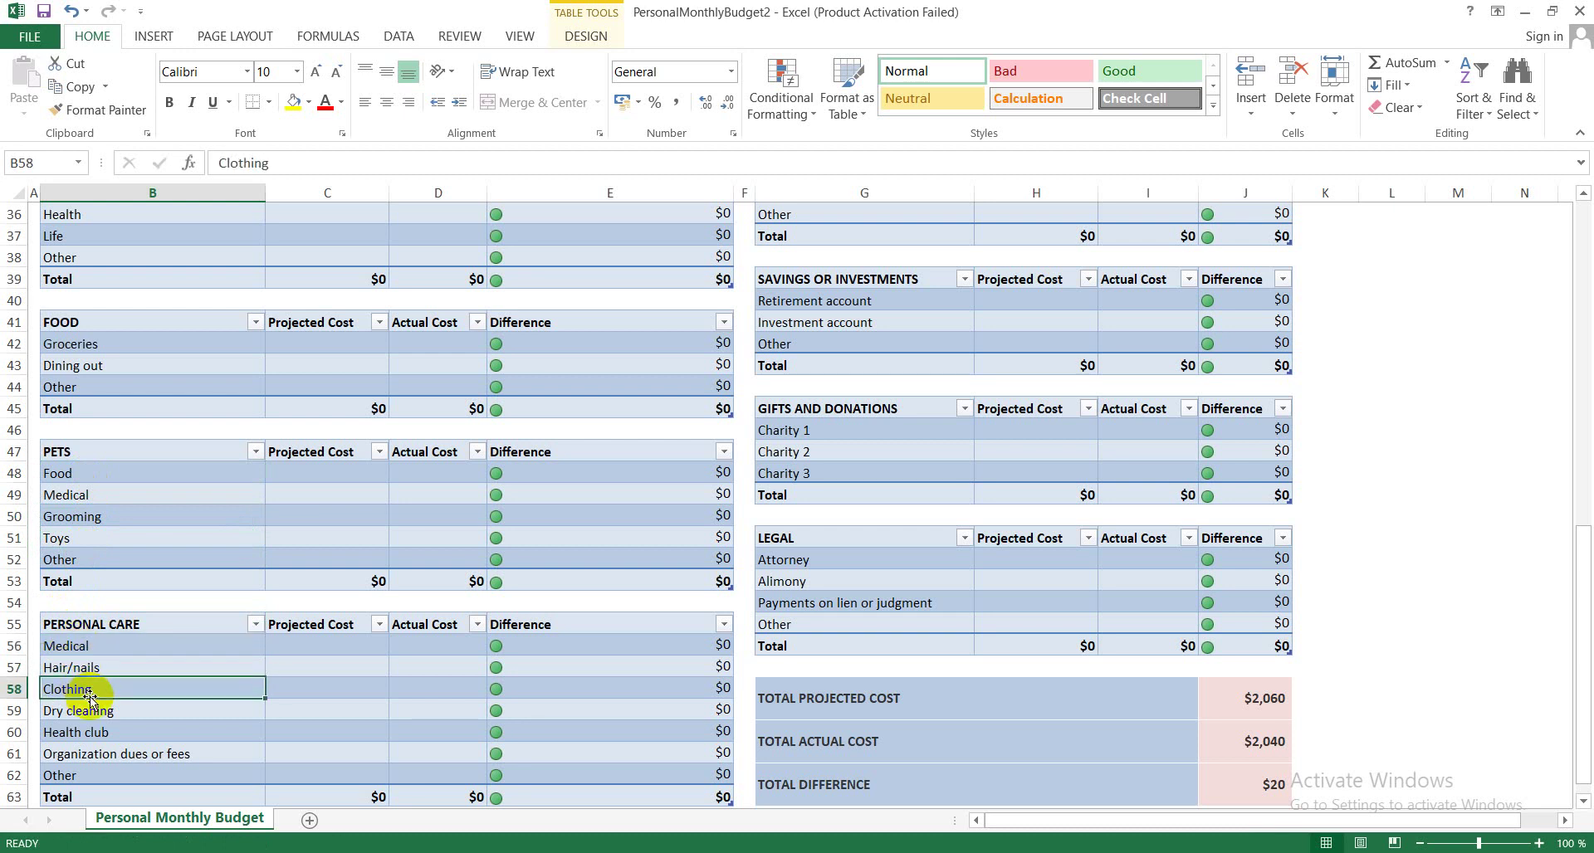
click(89, 716)
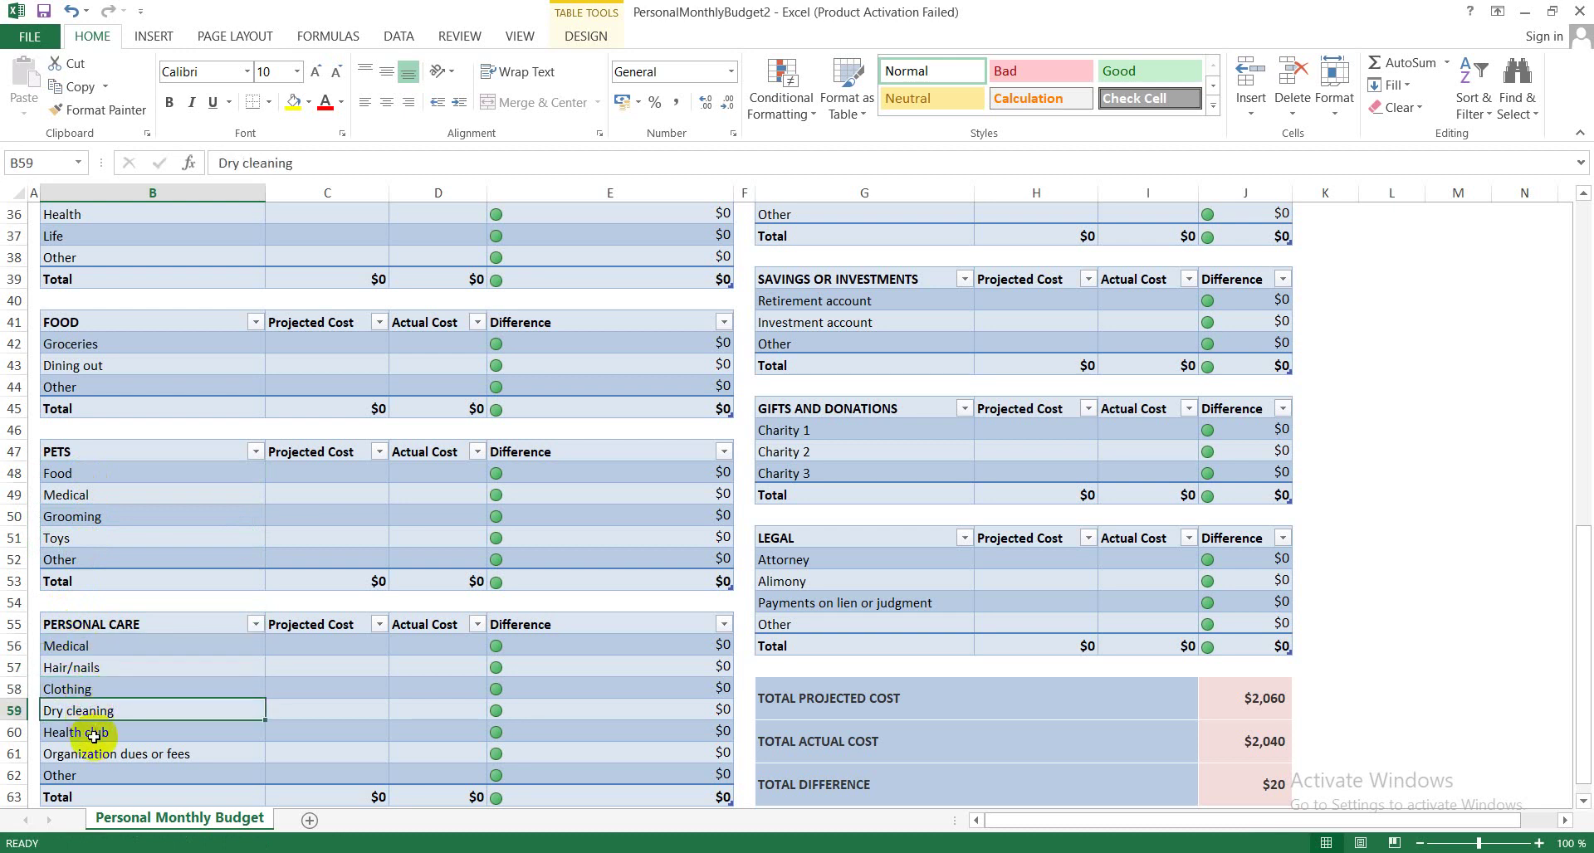
click(94, 737)
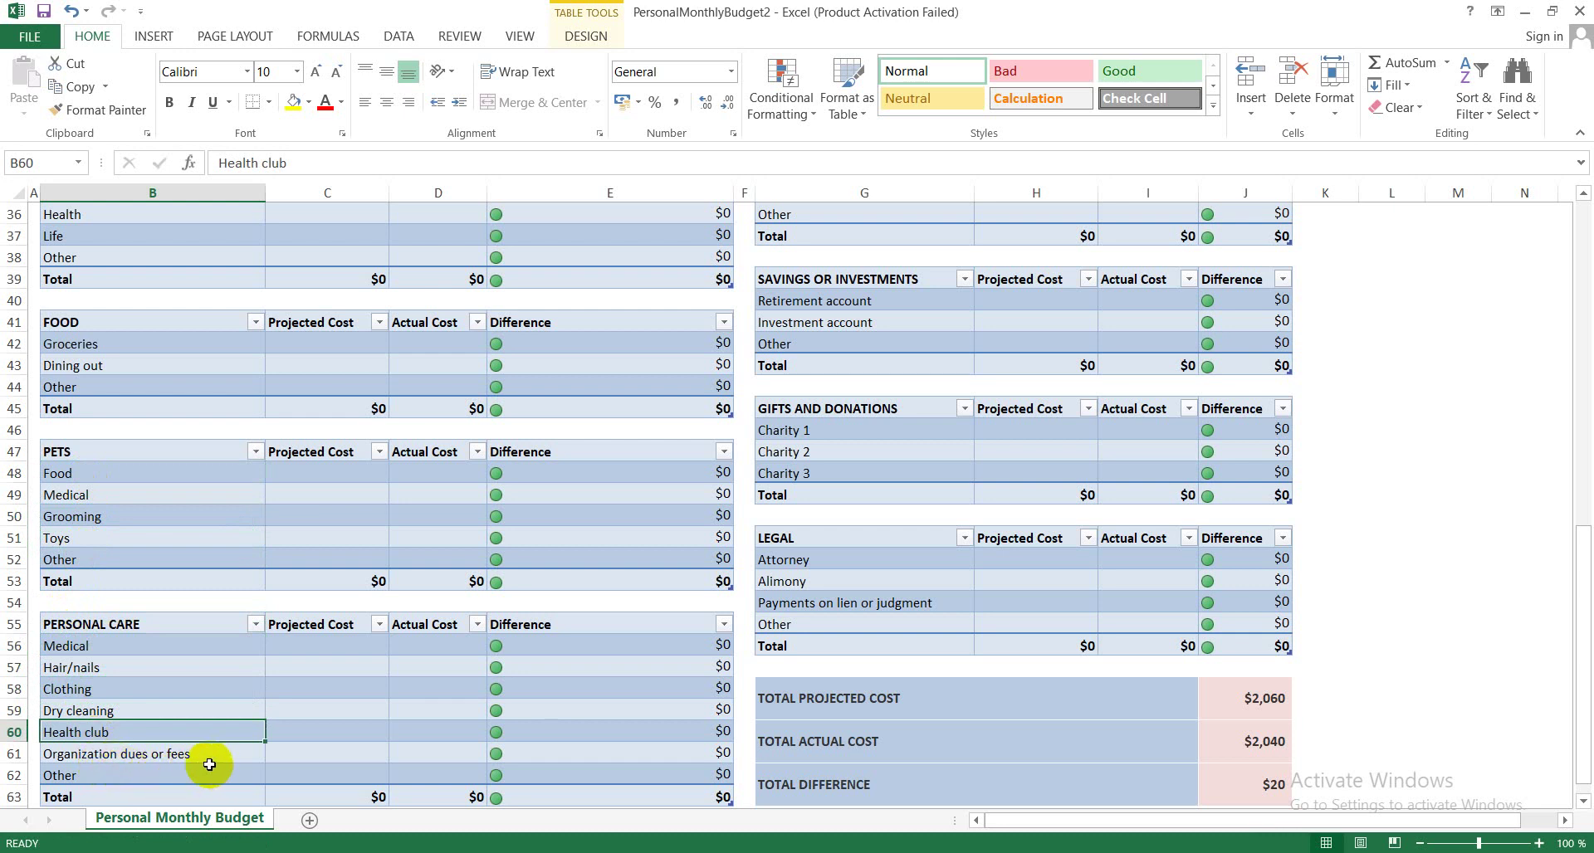
click(105, 777)
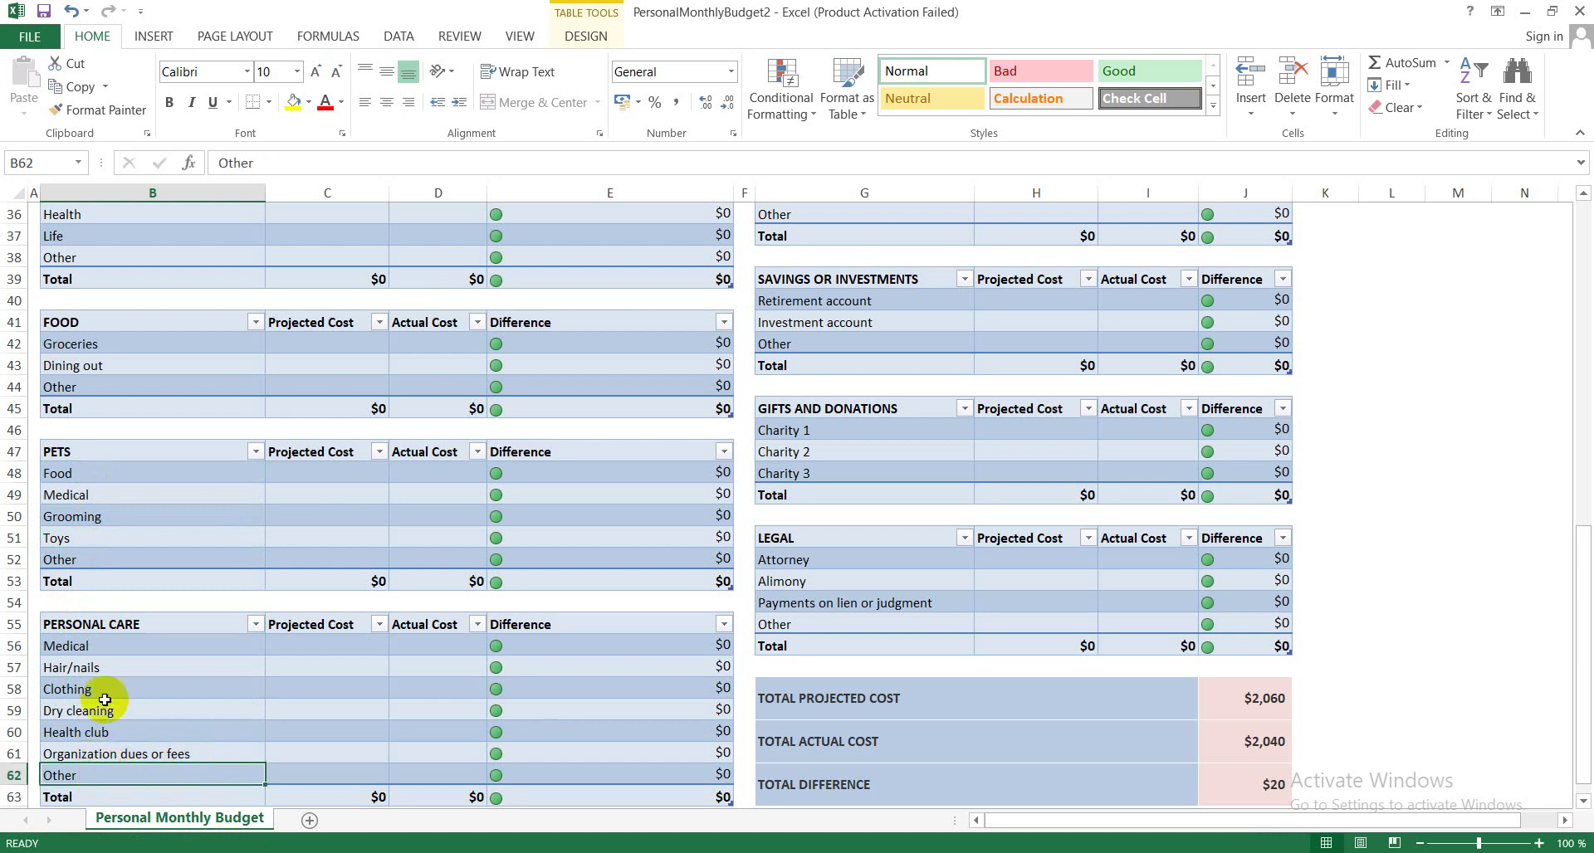
click(106, 644)
drag(106, 644, 103, 771)
click(132, 643)
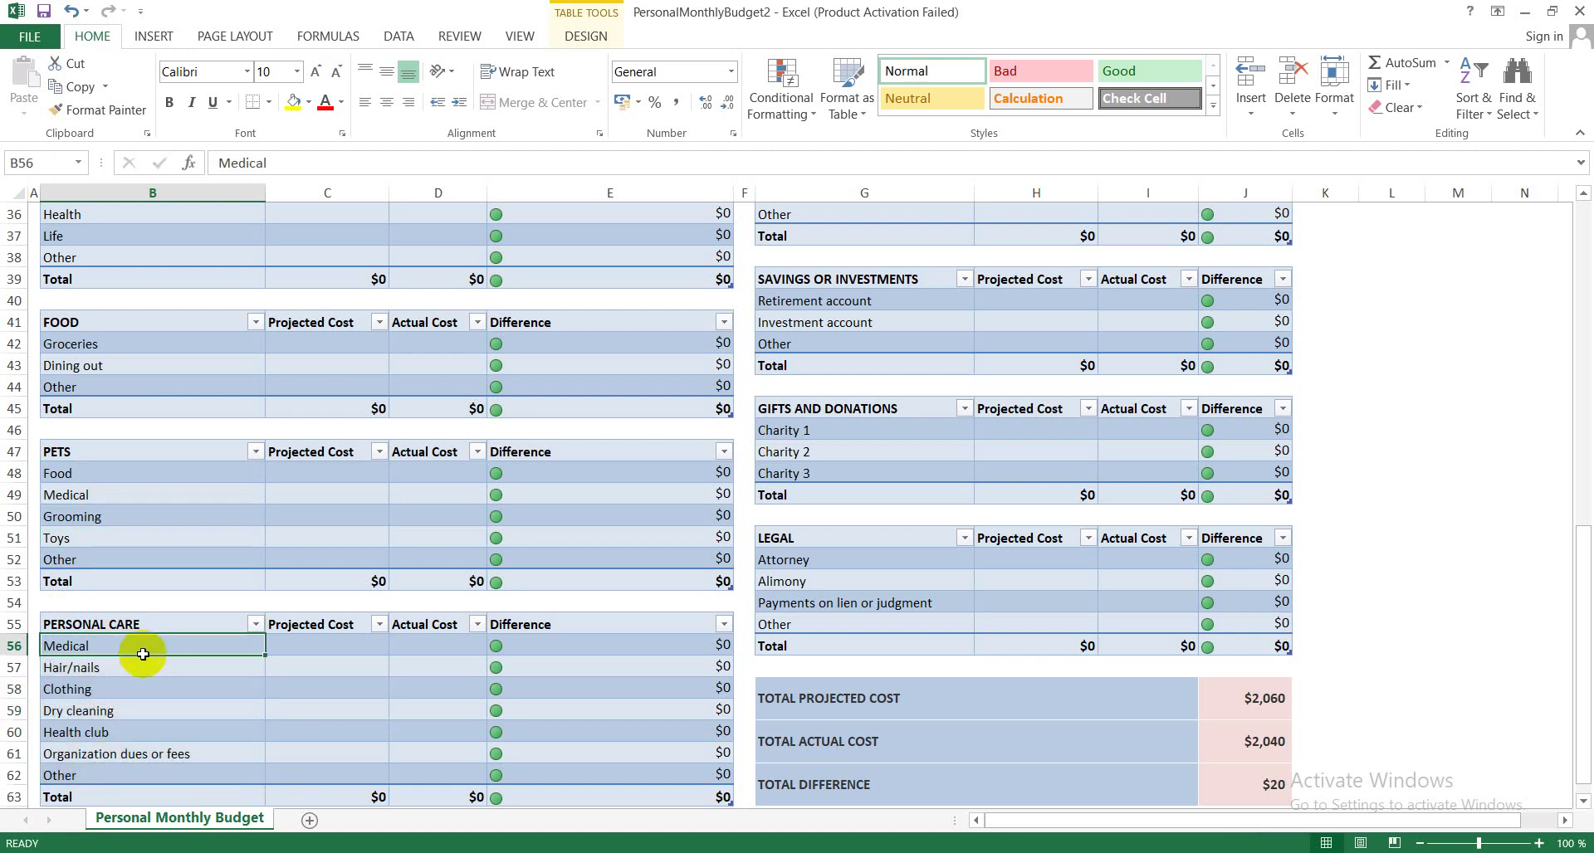
click(222, 693)
click(314, 652)
click(214, 651)
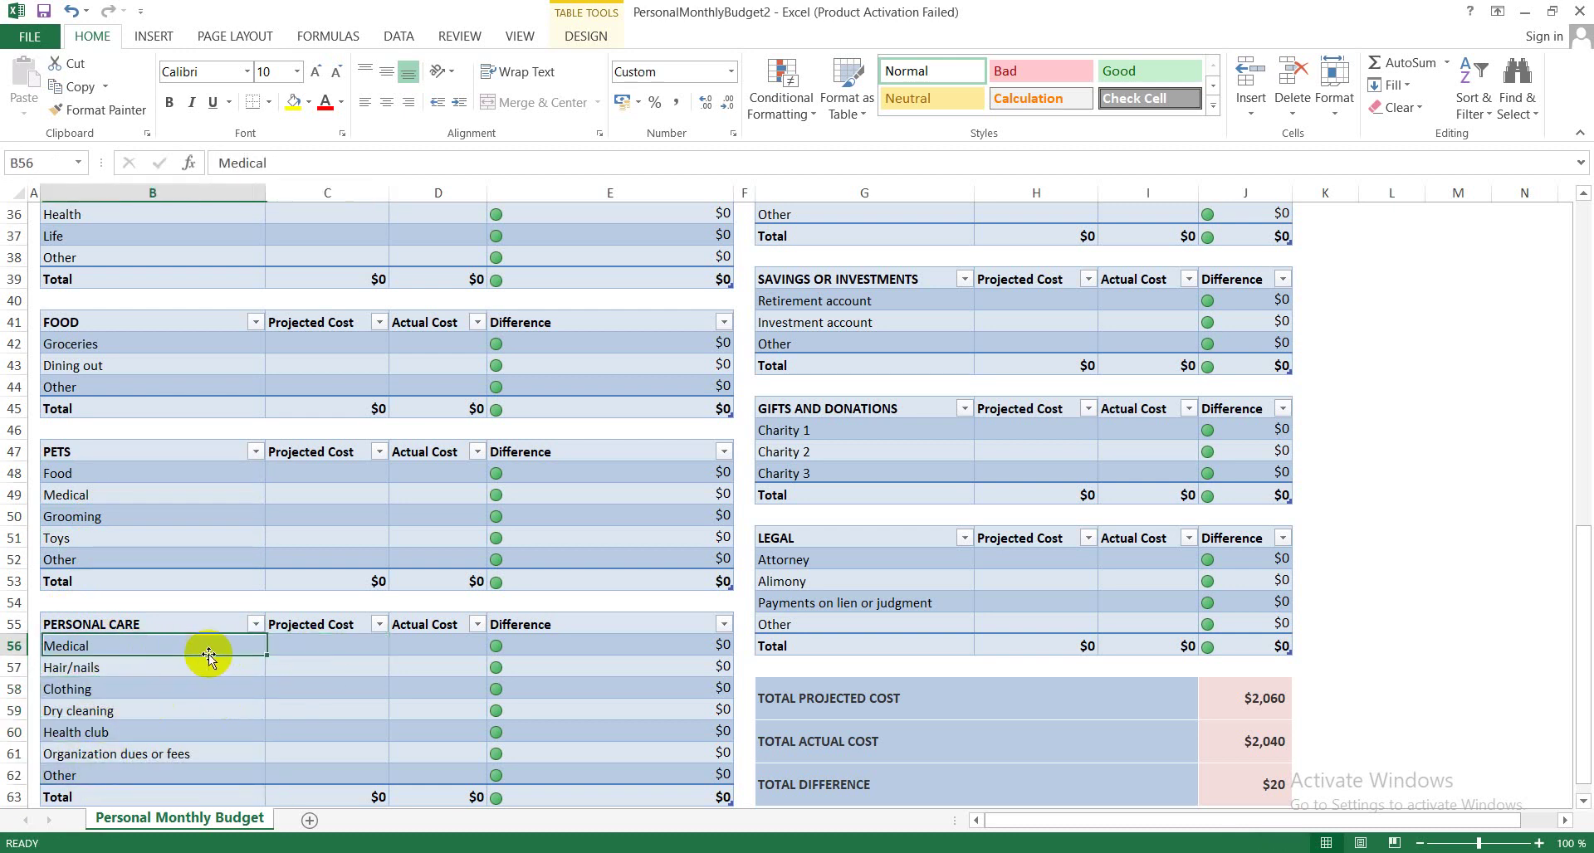
click(207, 689)
click(321, 645)
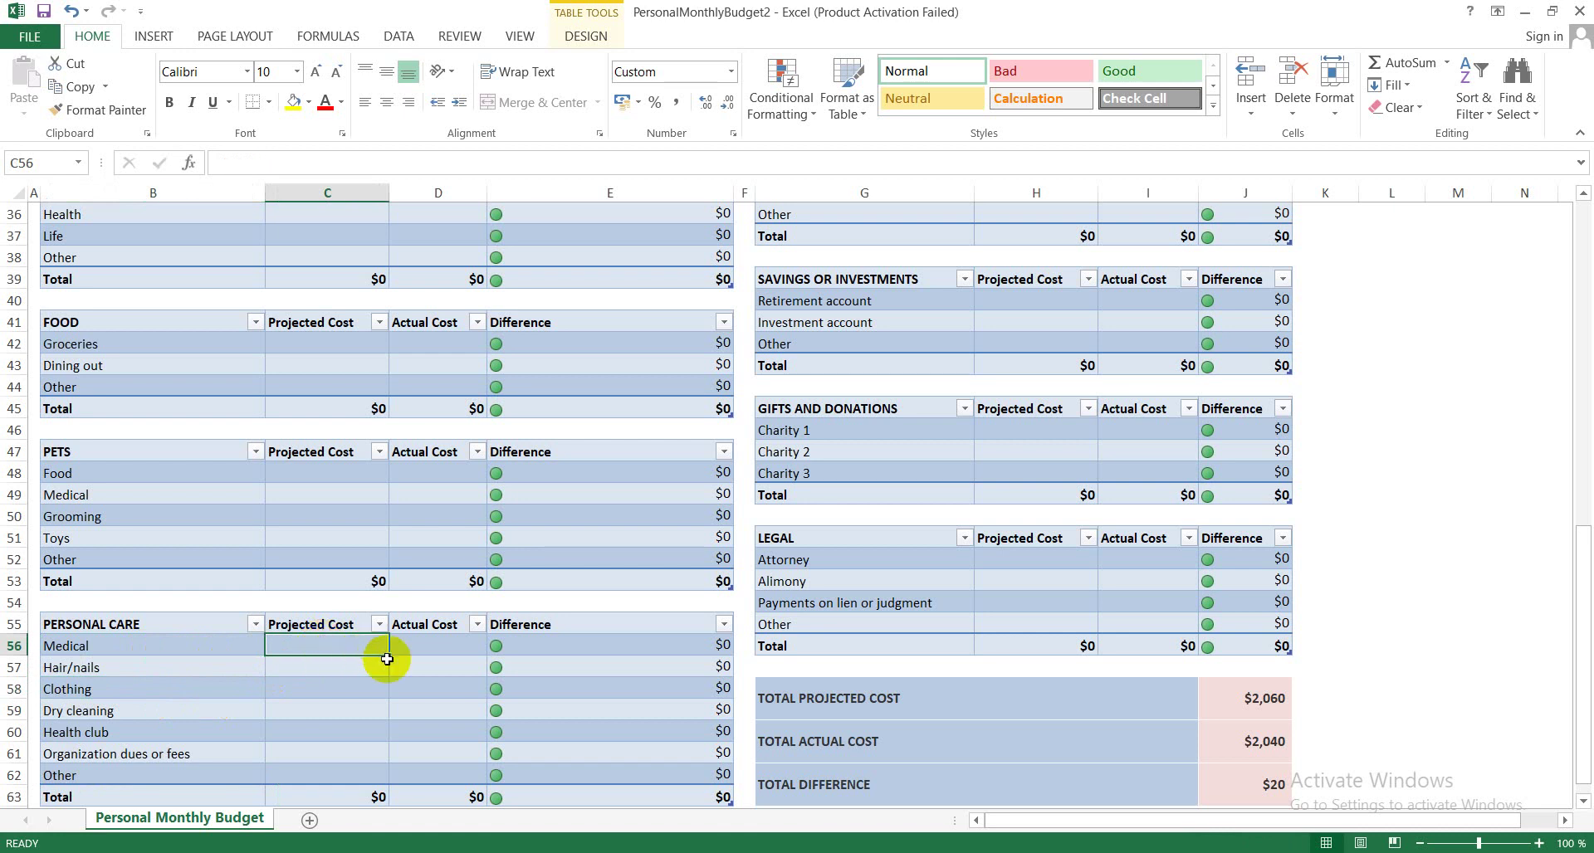
click(419, 647)
click(350, 649)
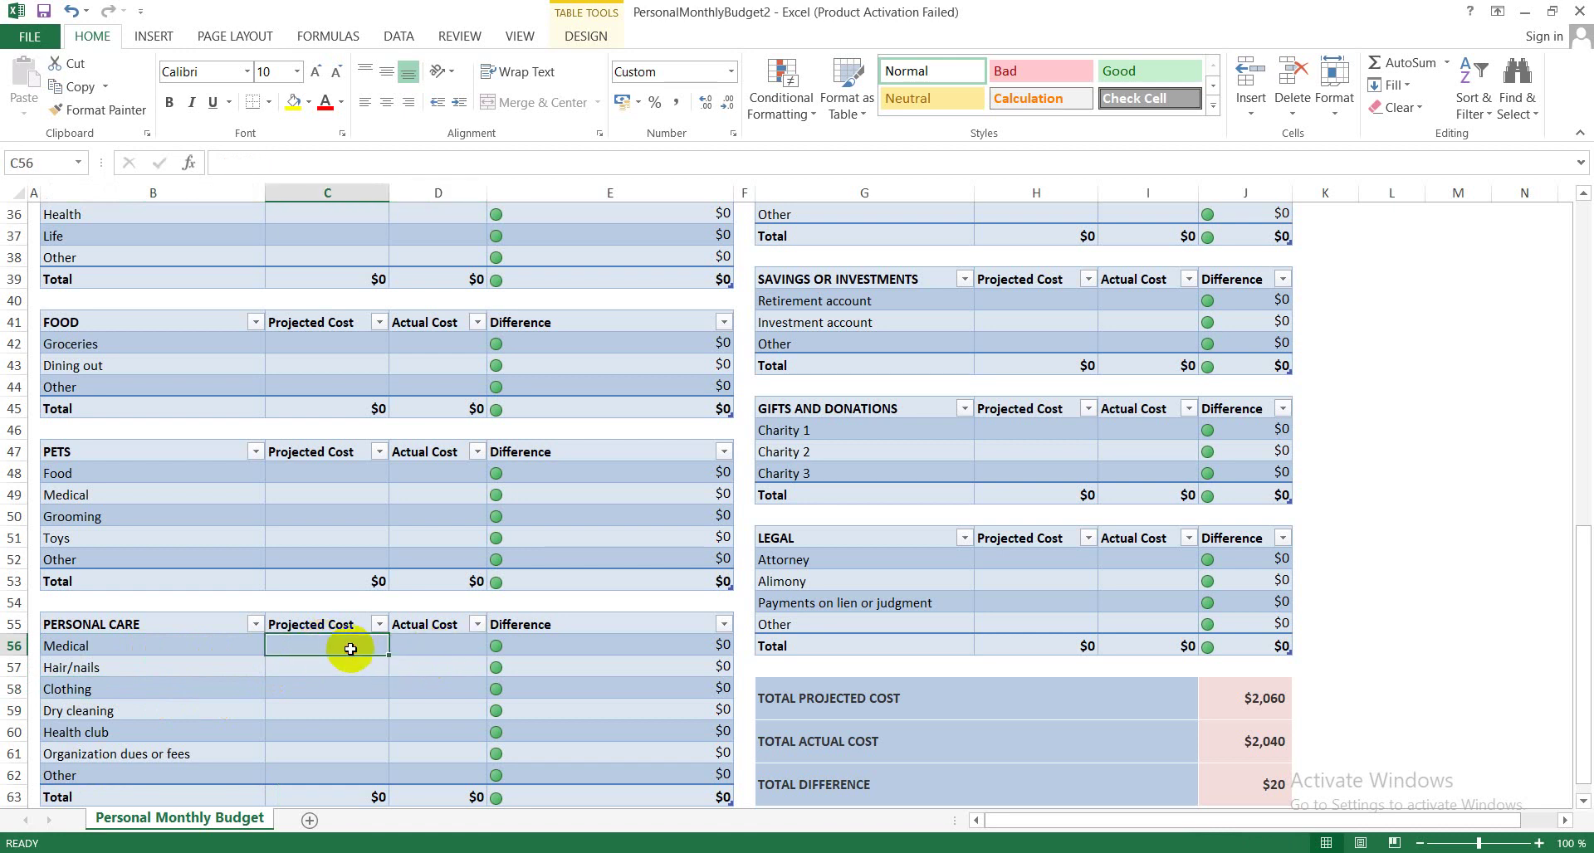
click(629, 644)
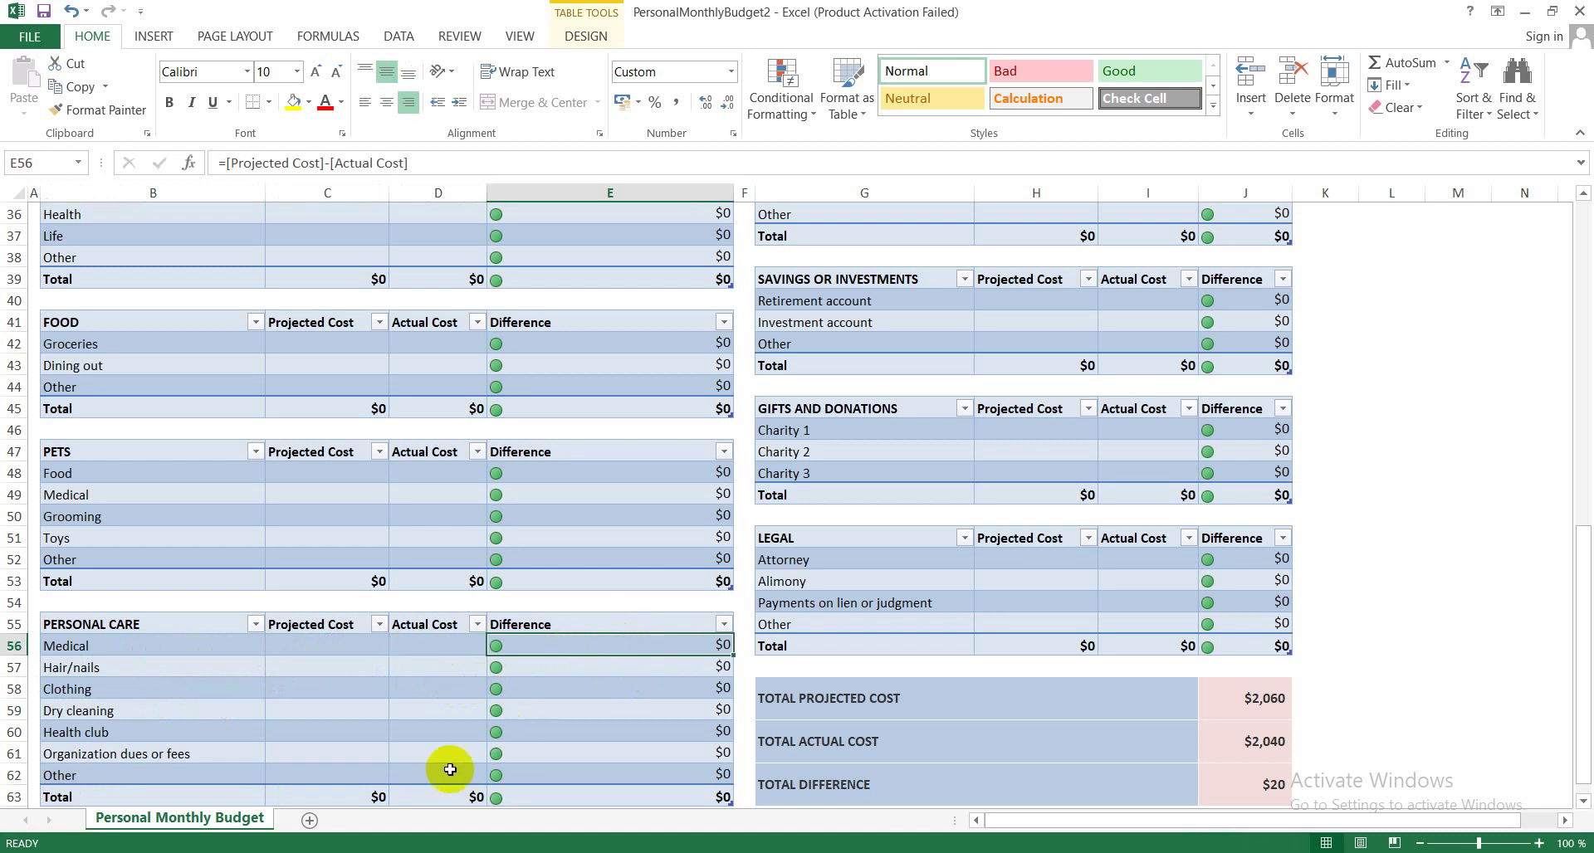
click(358, 796)
click(427, 796)
click(532, 796)
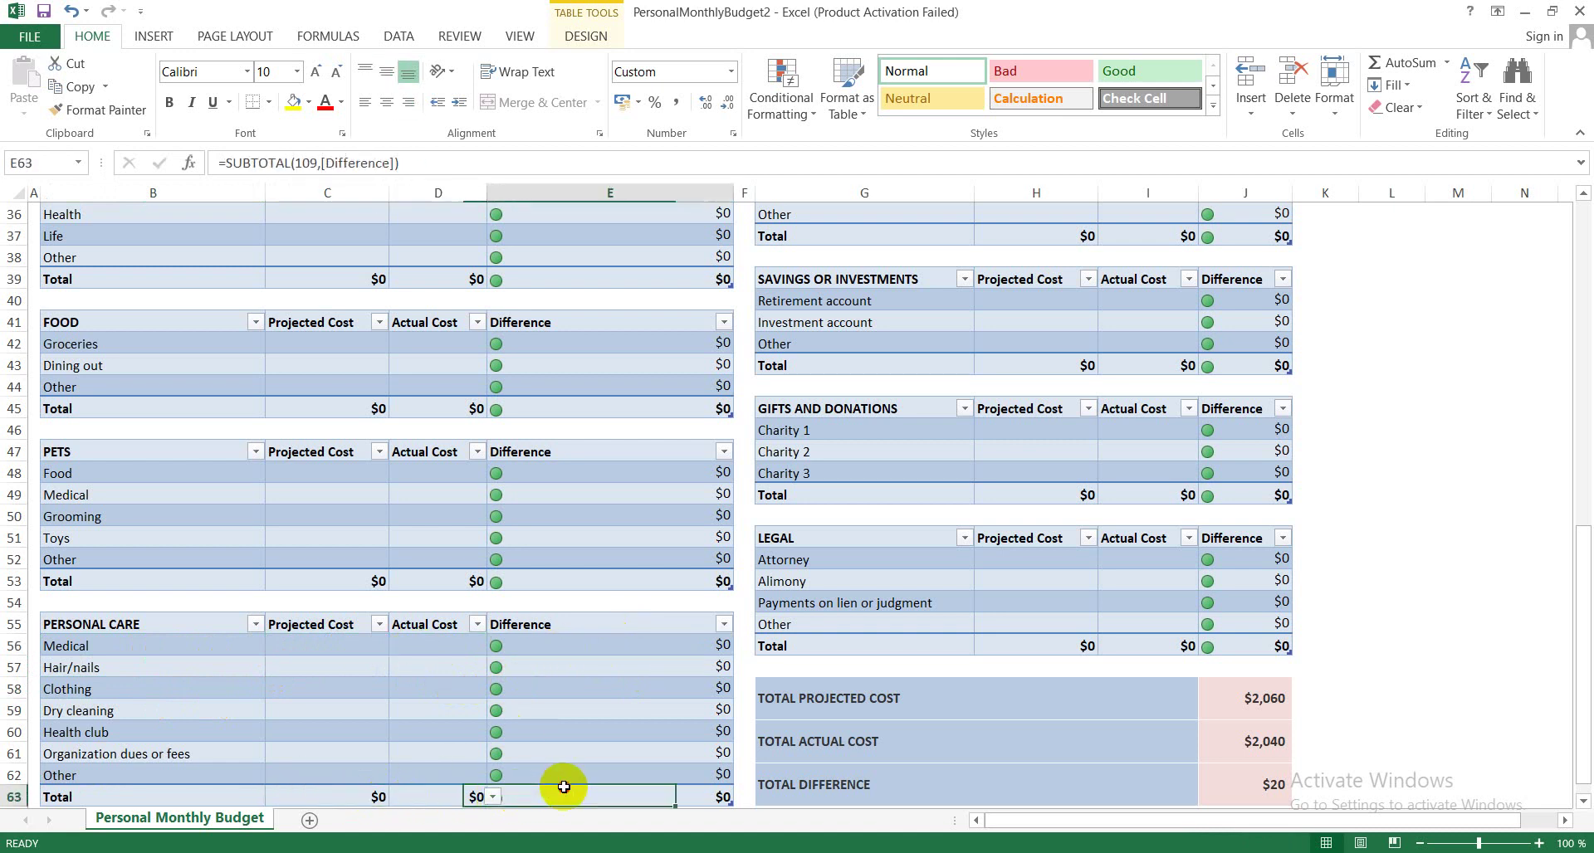
drag(1576, 550, 1581, 187)
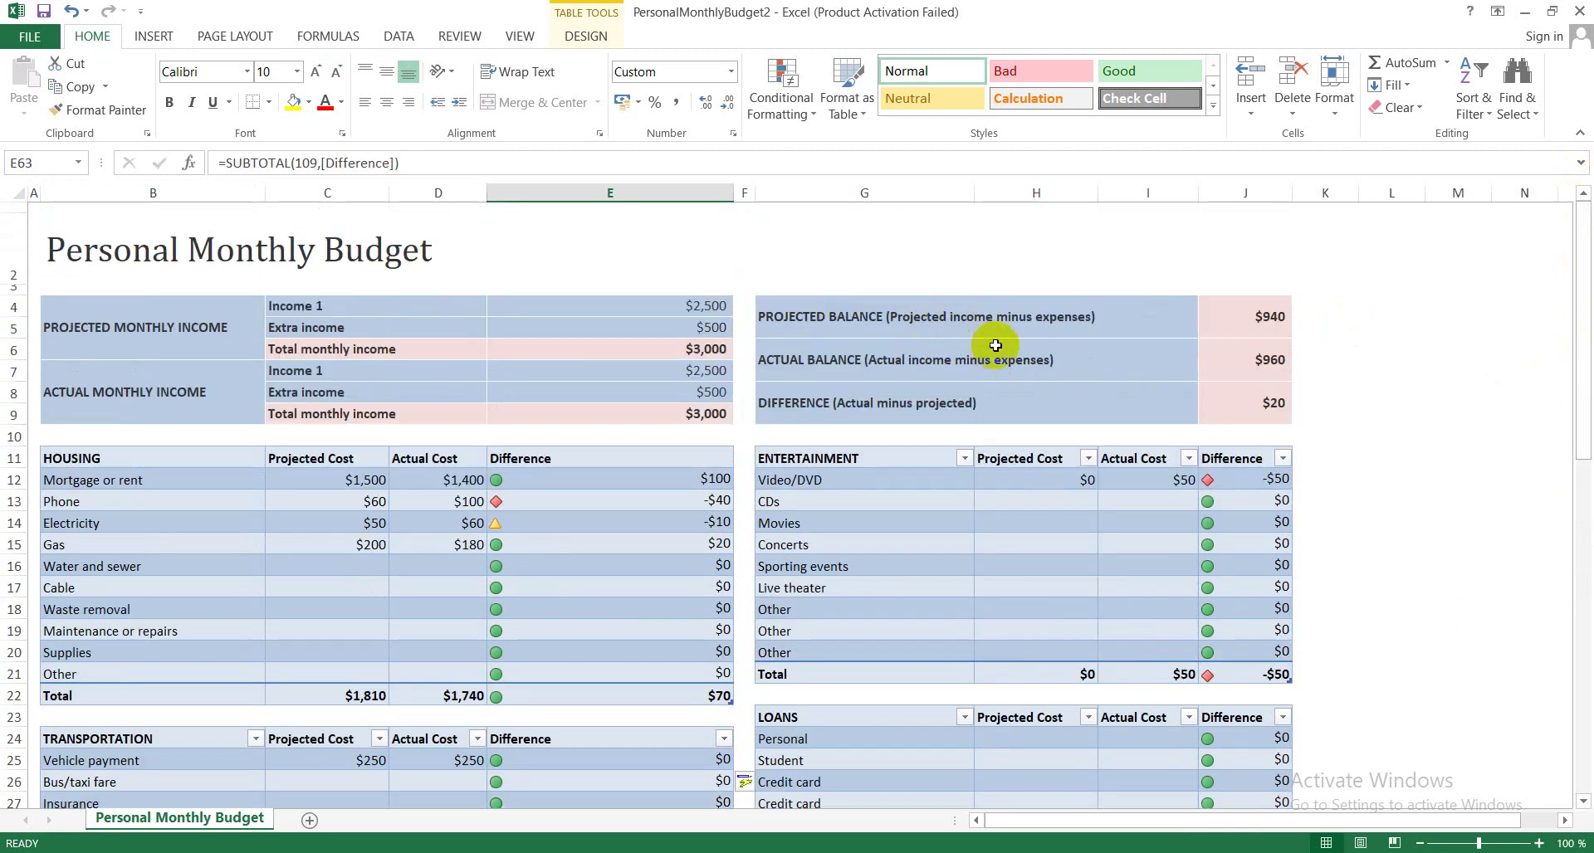
click(1260, 317)
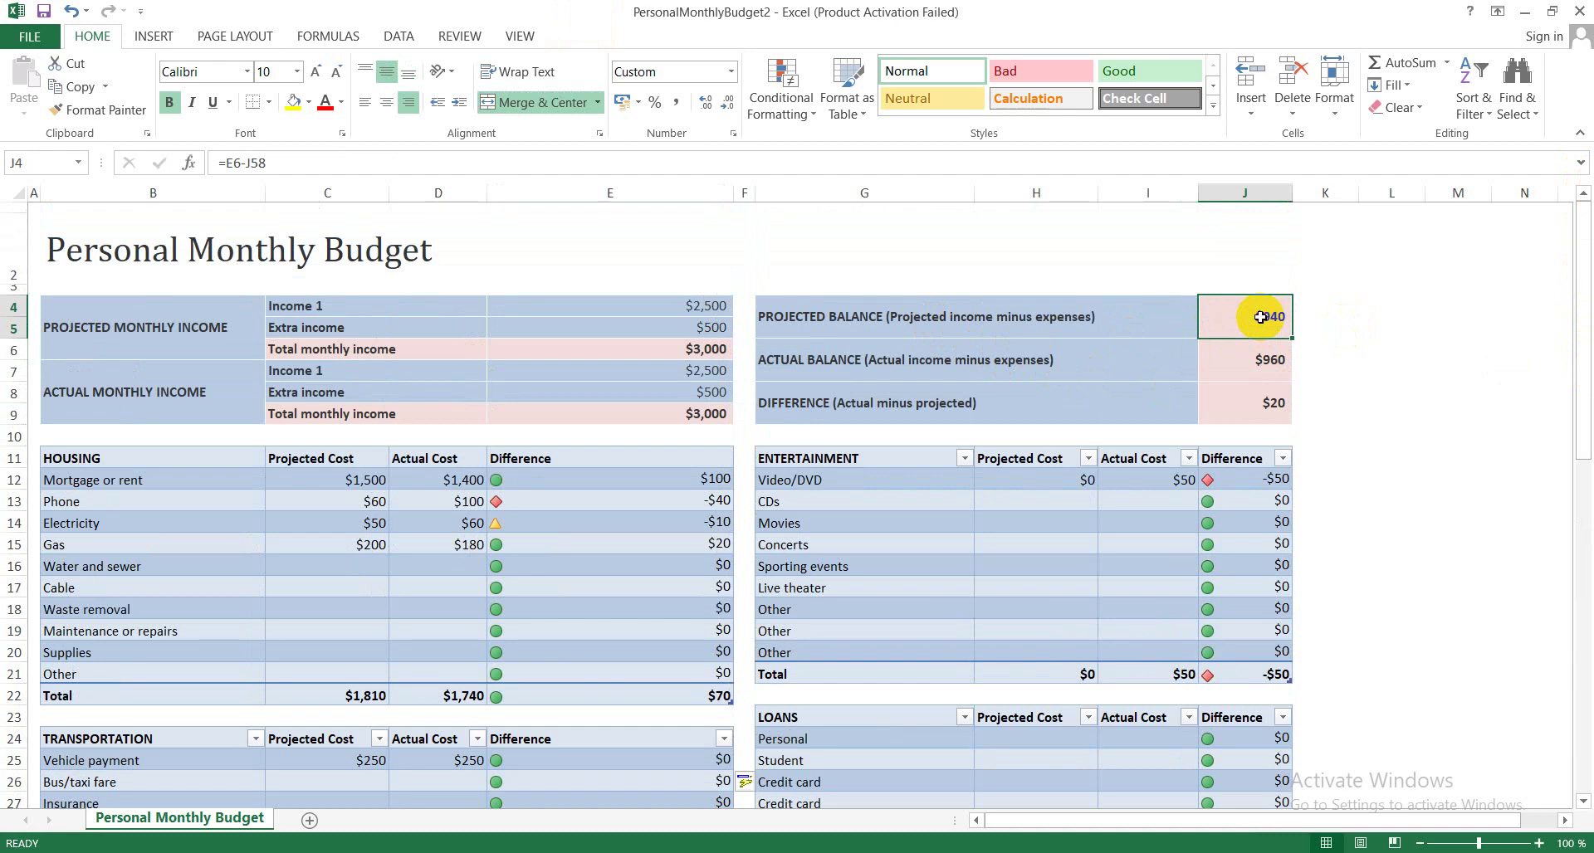
click(1233, 351)
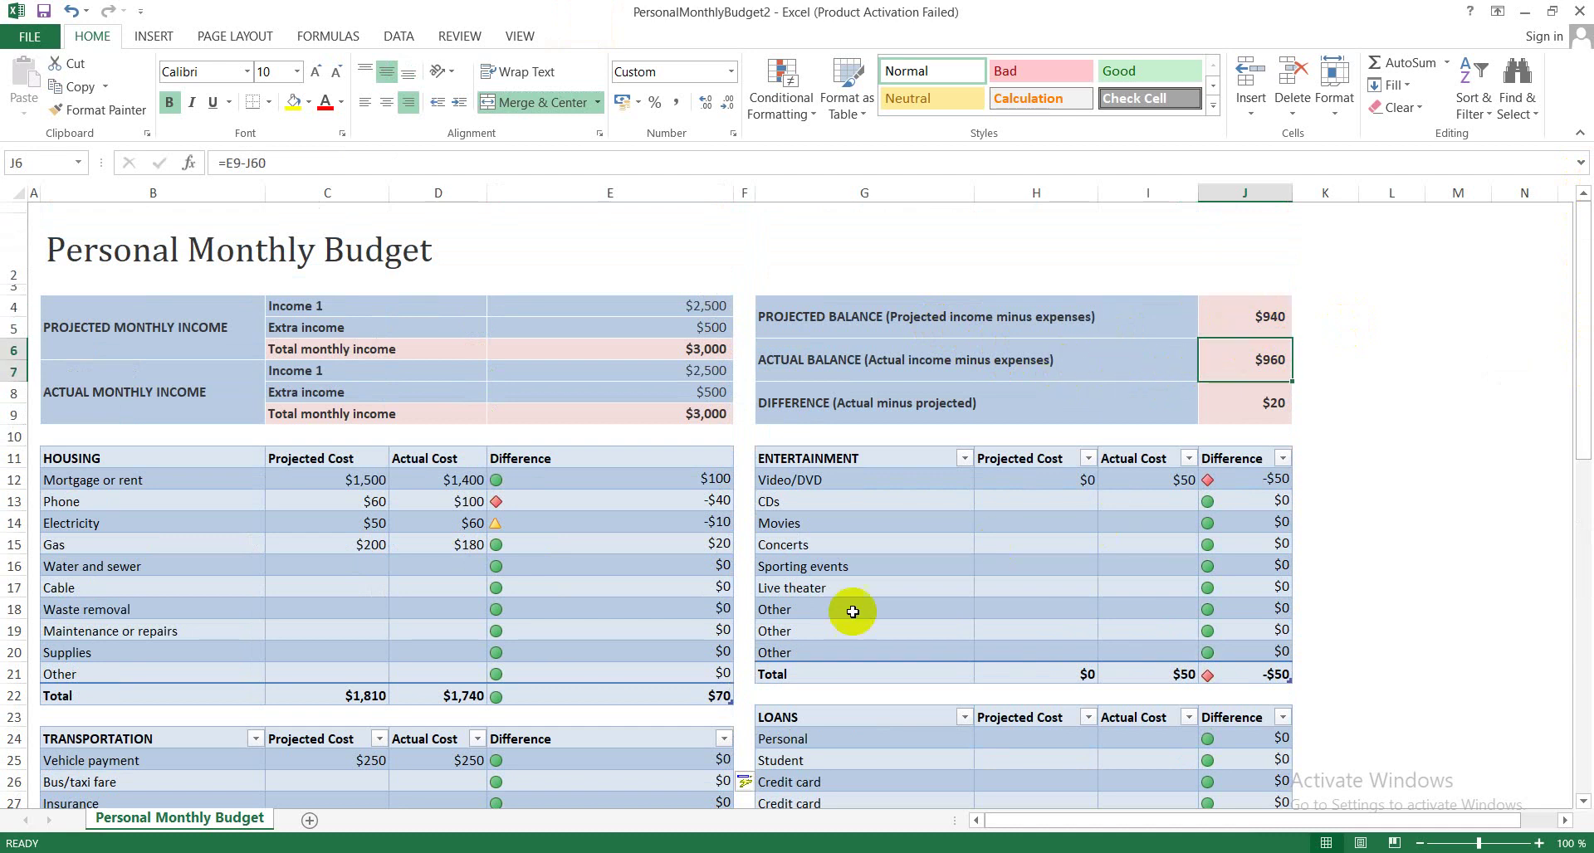
click(1248, 322)
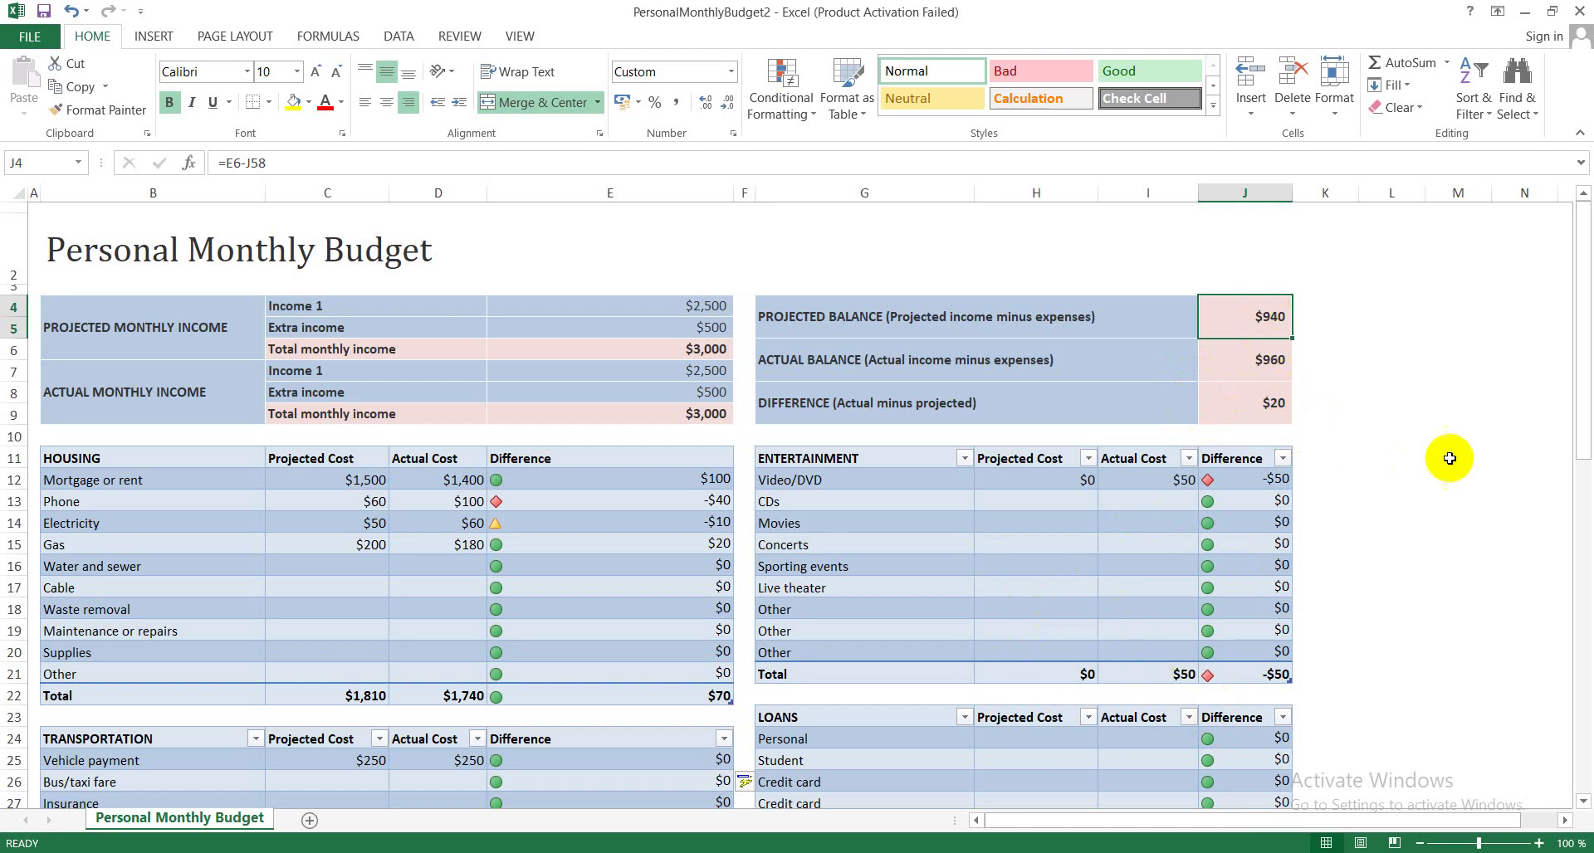
drag(1578, 456, 1578, 530)
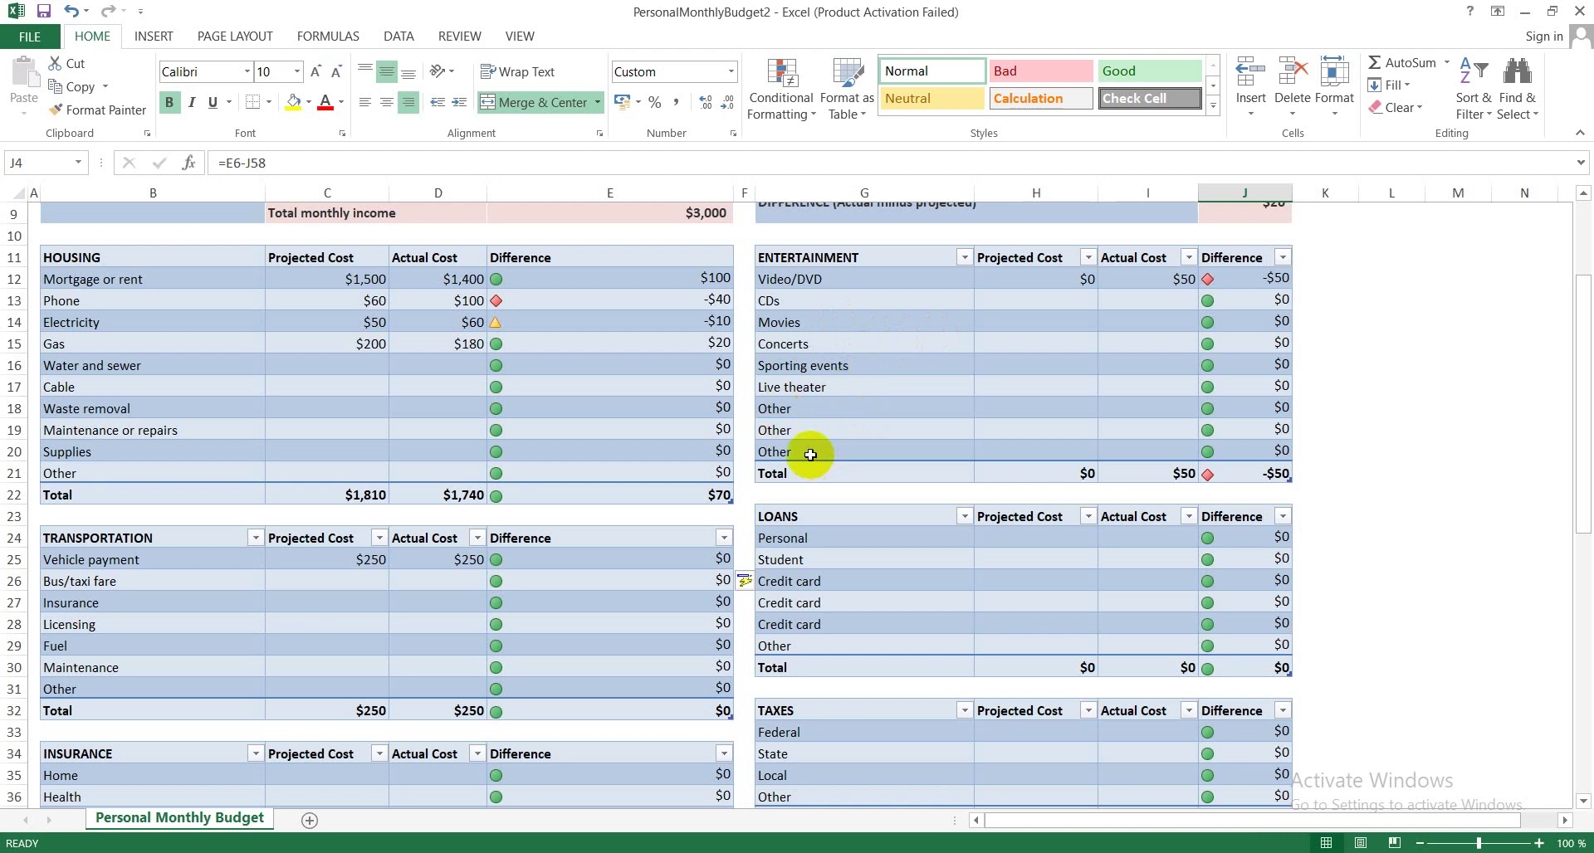
click(1183, 342)
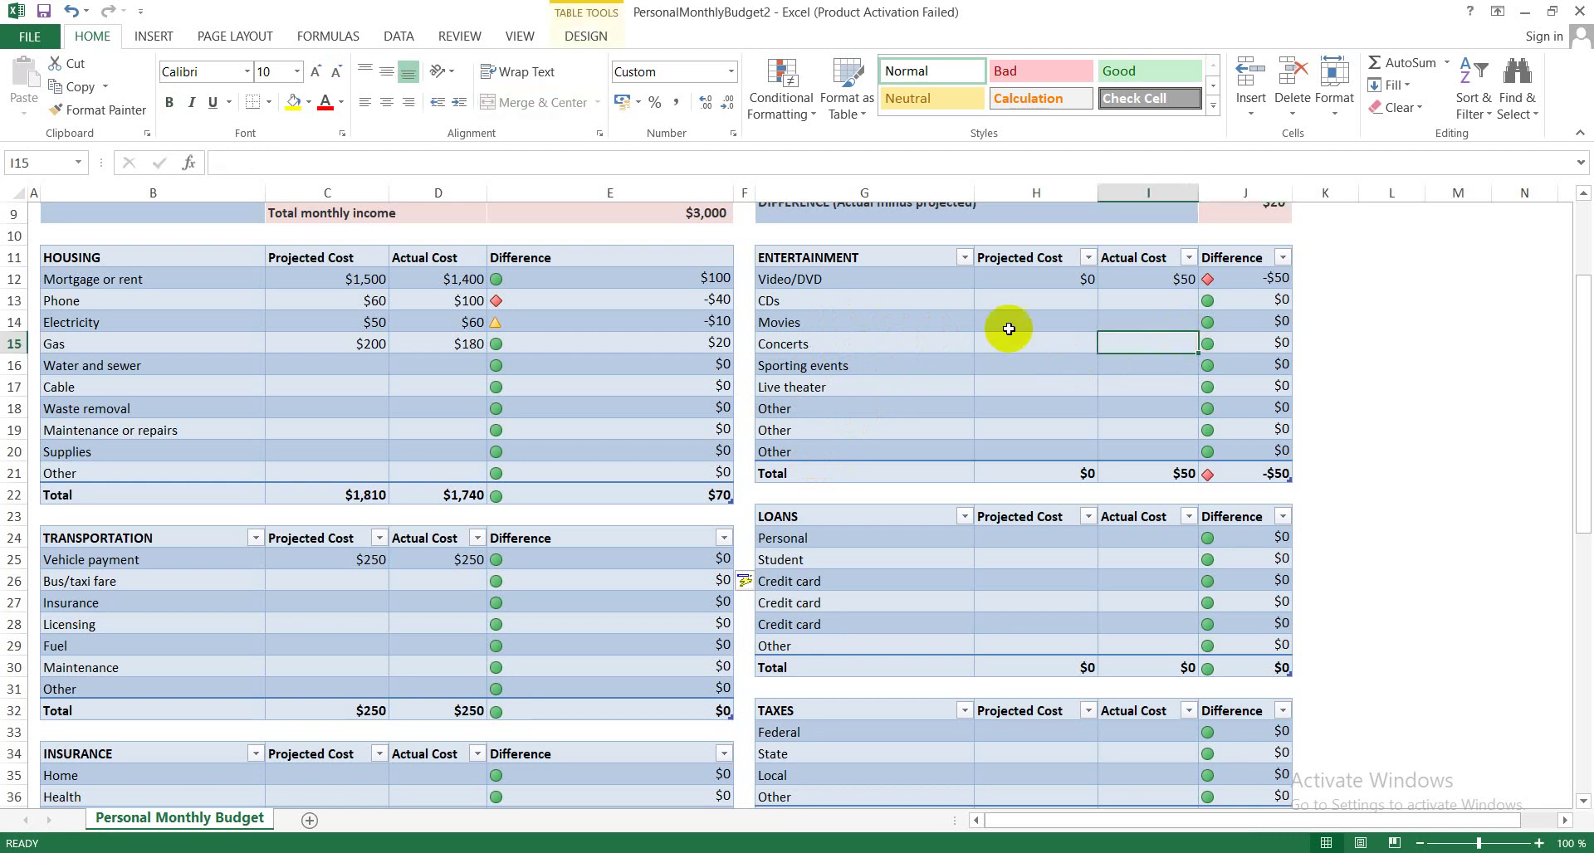
click(872, 340)
click(824, 283)
click(825, 320)
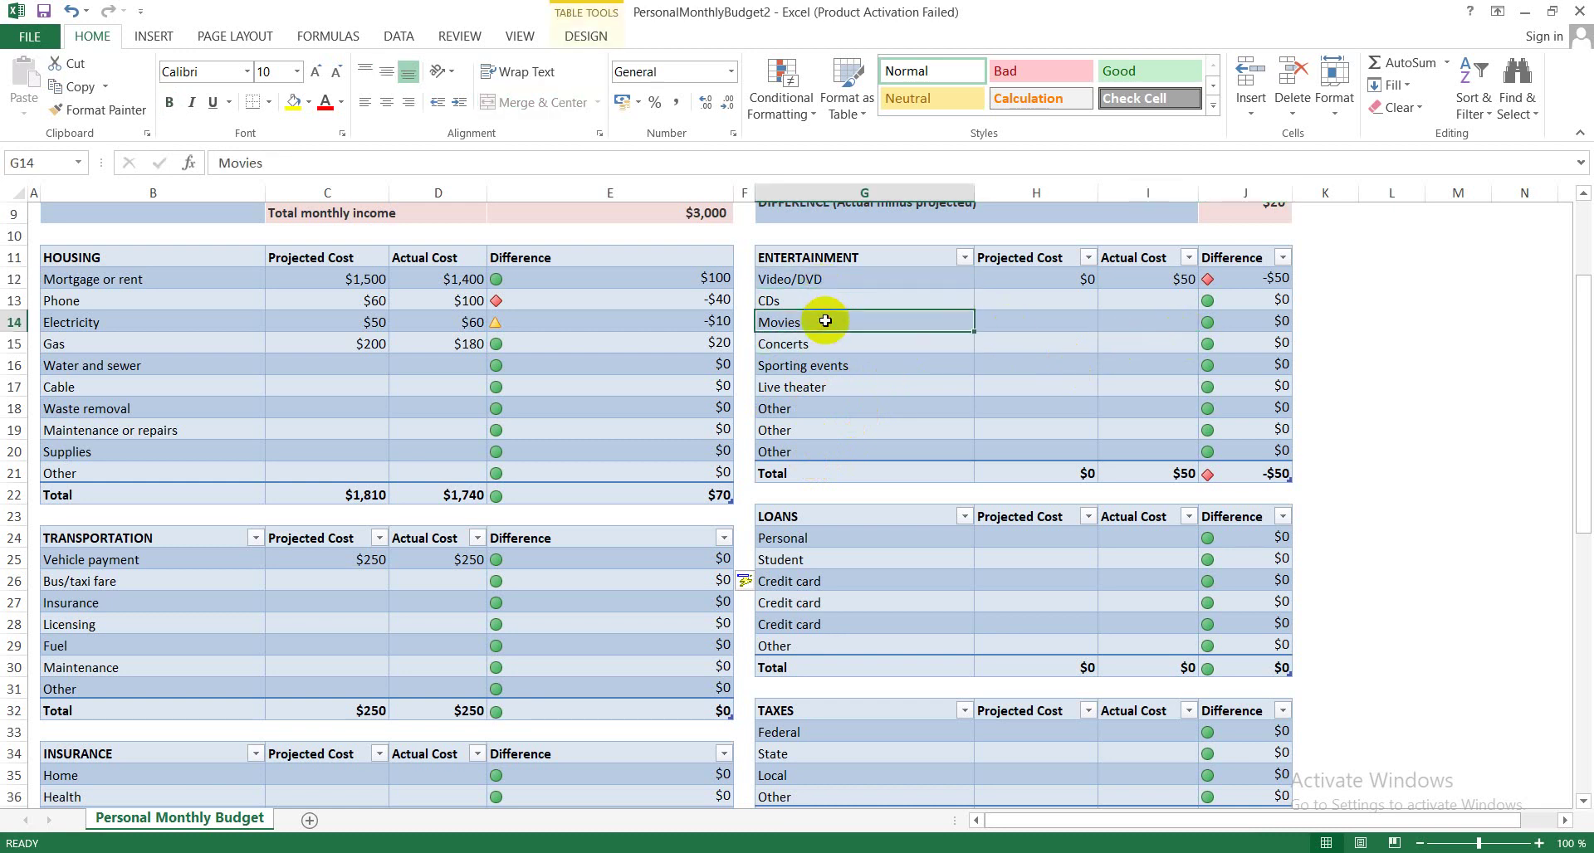
click(818, 366)
click(815, 407)
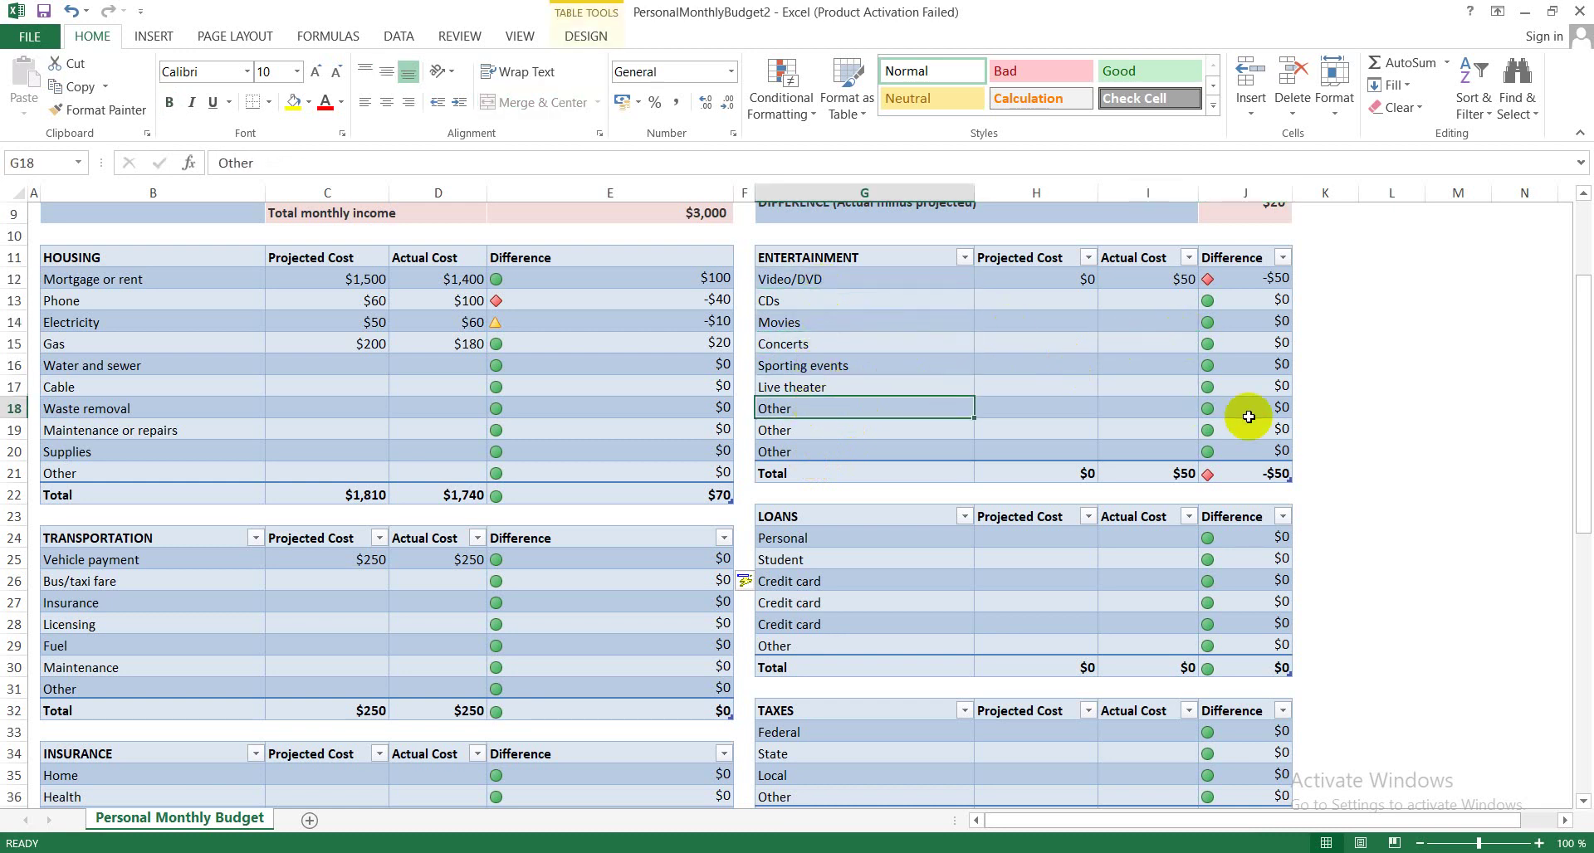
drag(1581, 411, 1581, 380)
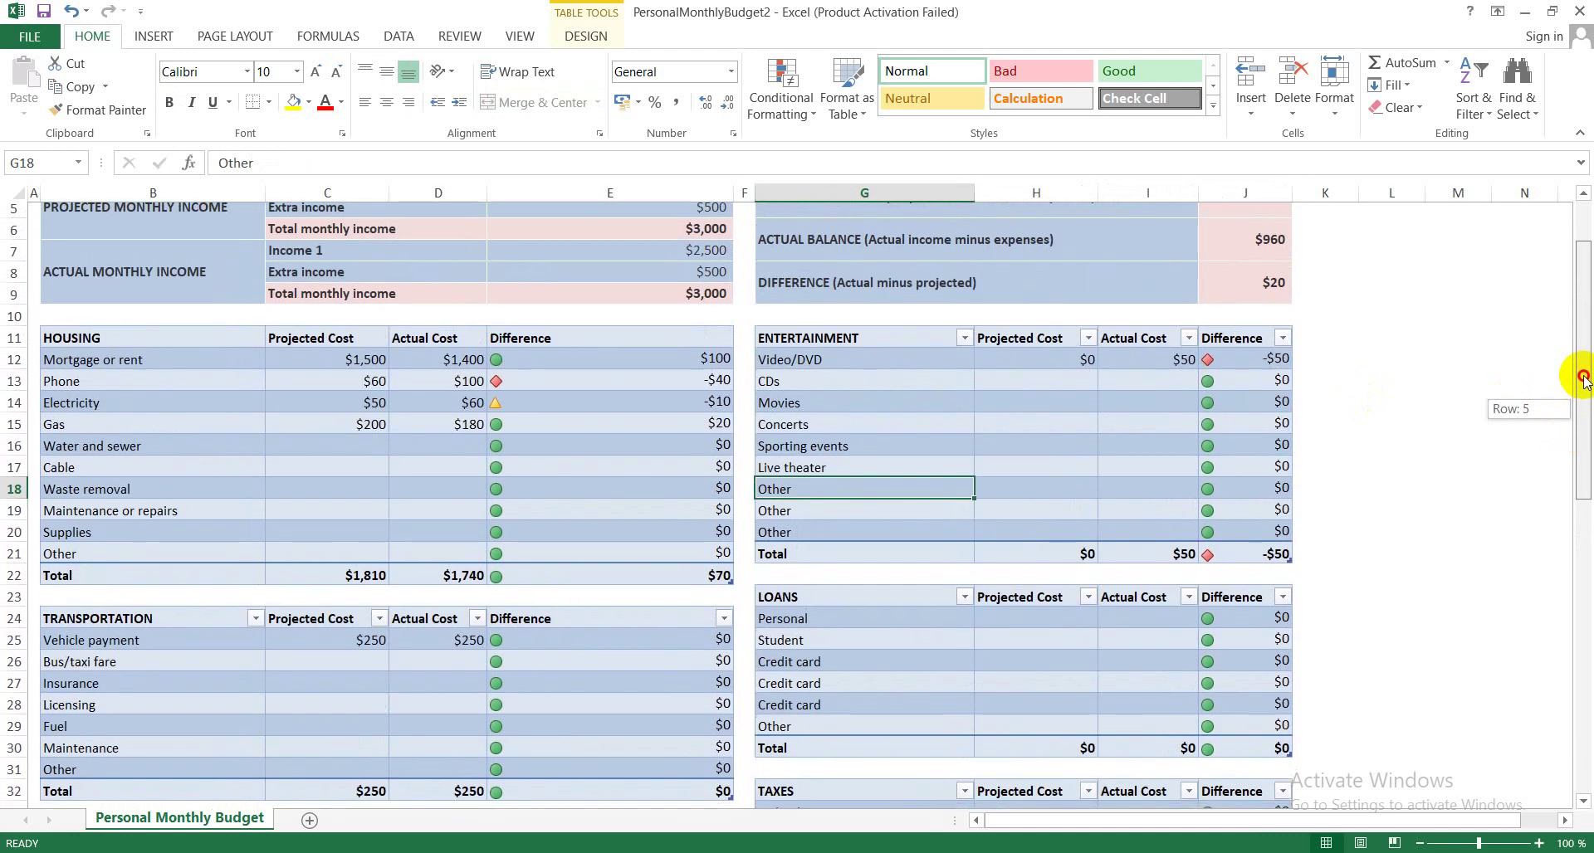
drag(1581, 380, 1586, 381)
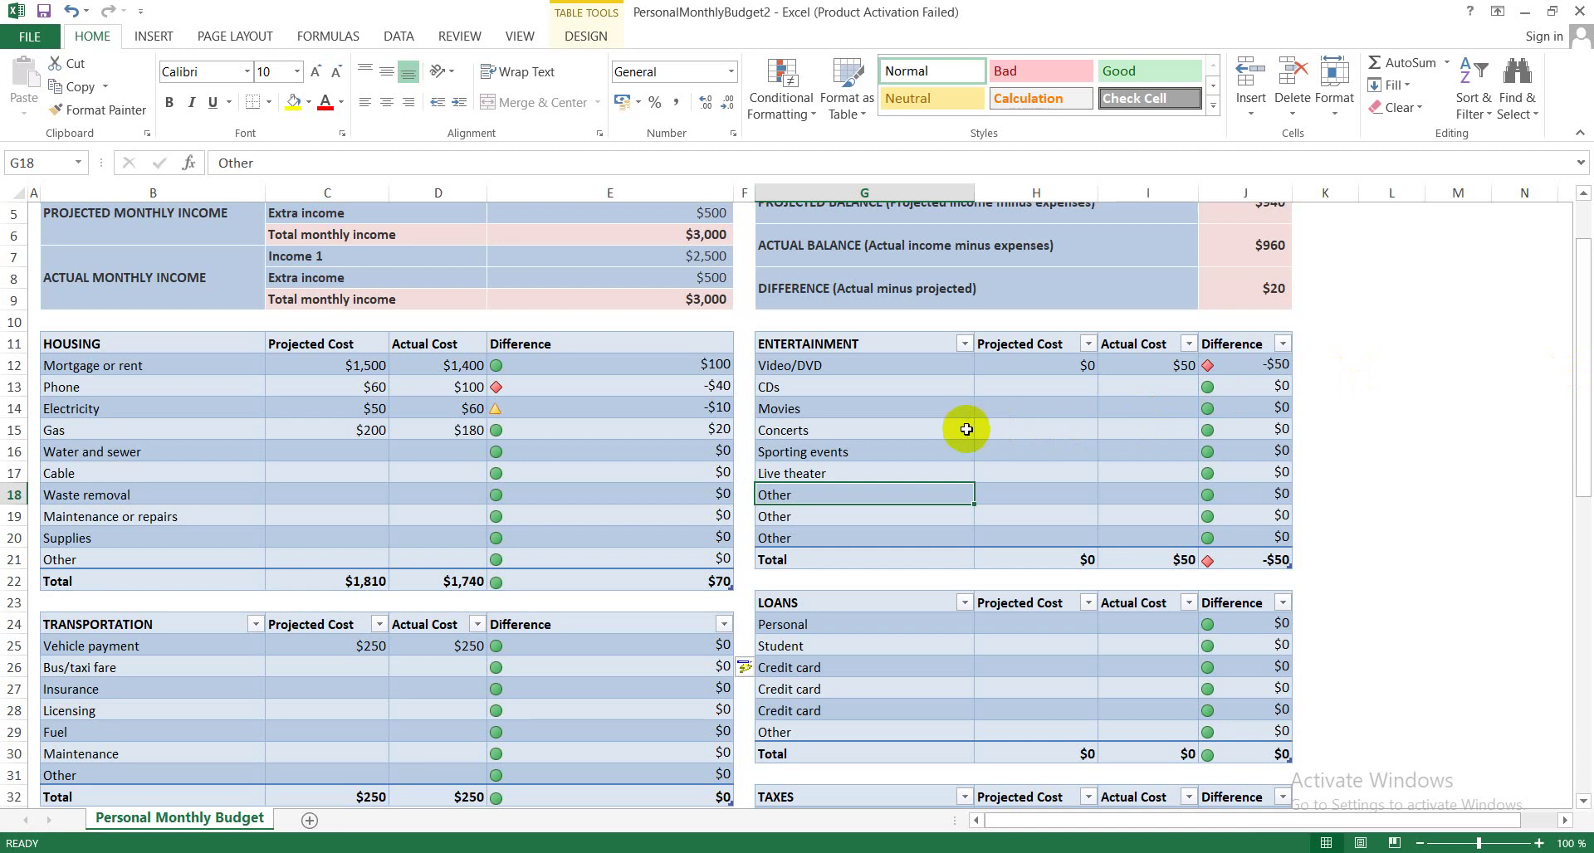
click(865, 428)
click(859, 474)
click(860, 490)
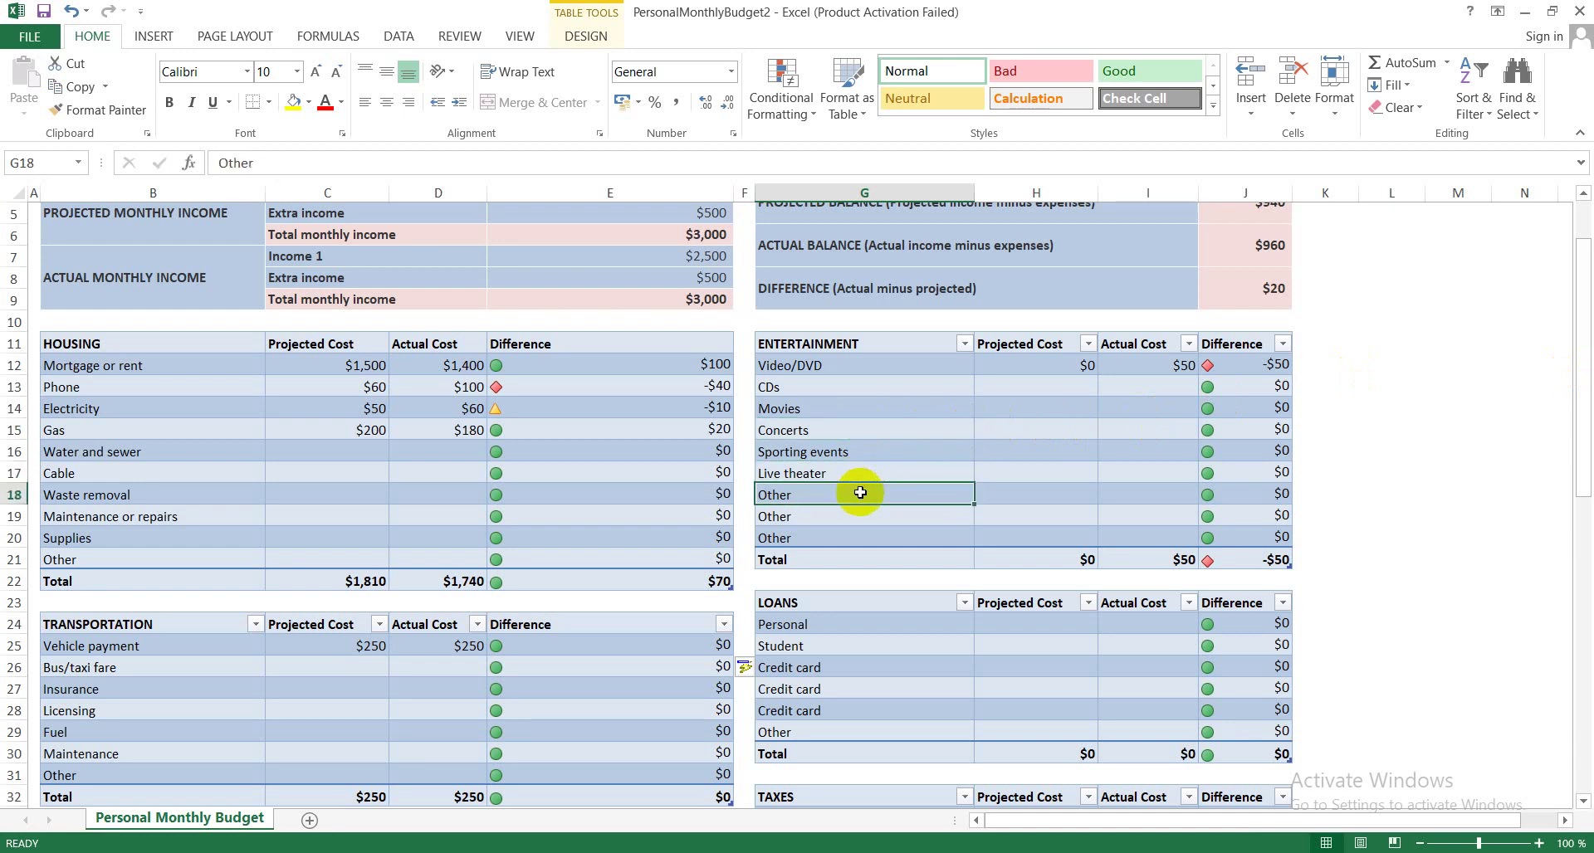
click(1010, 381)
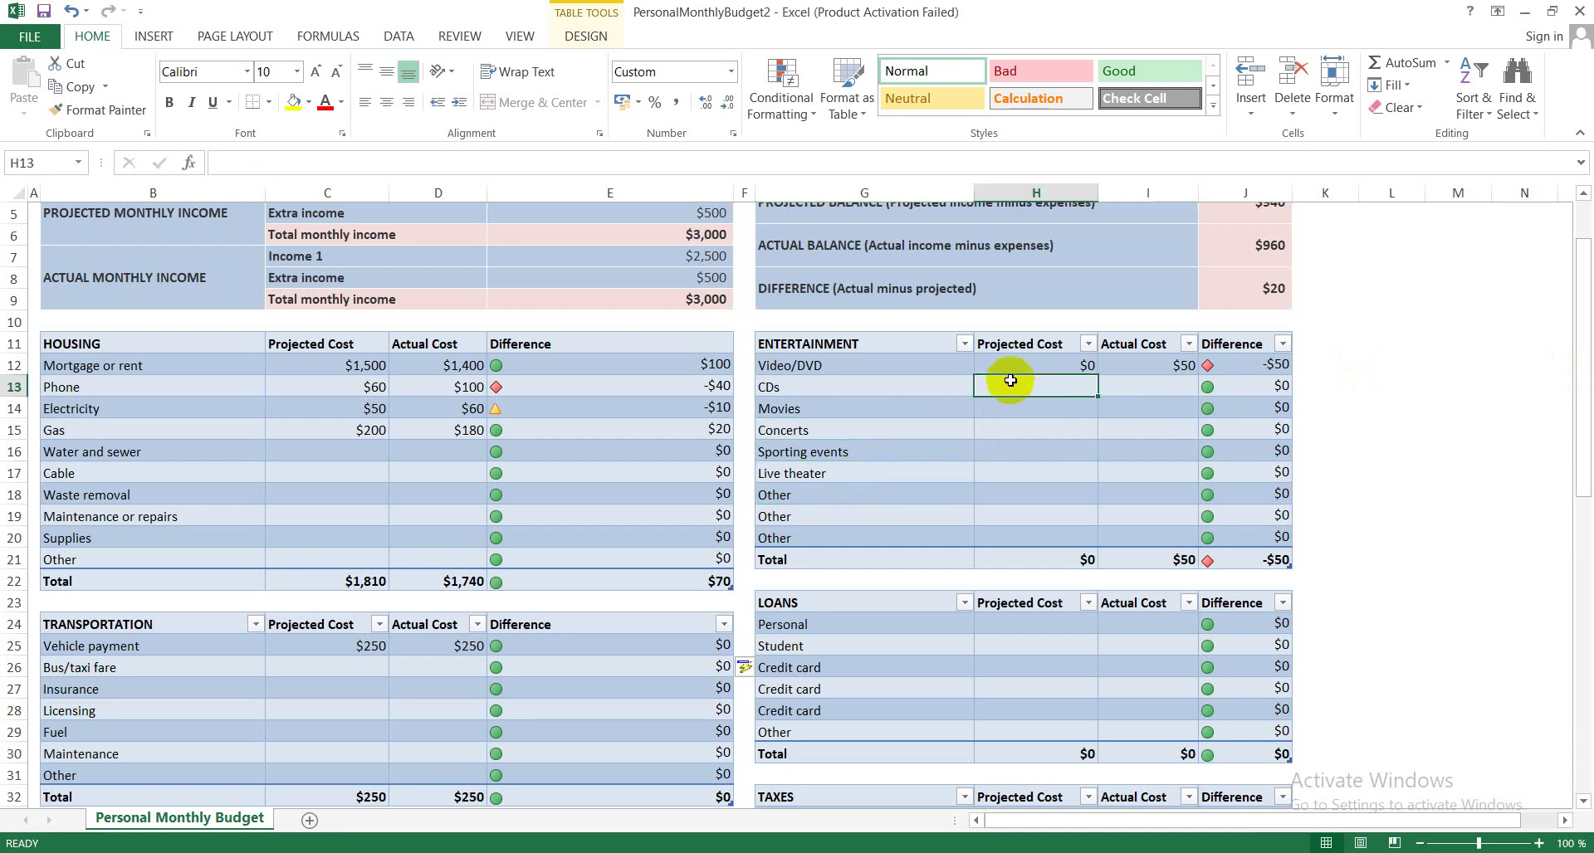
click(1131, 387)
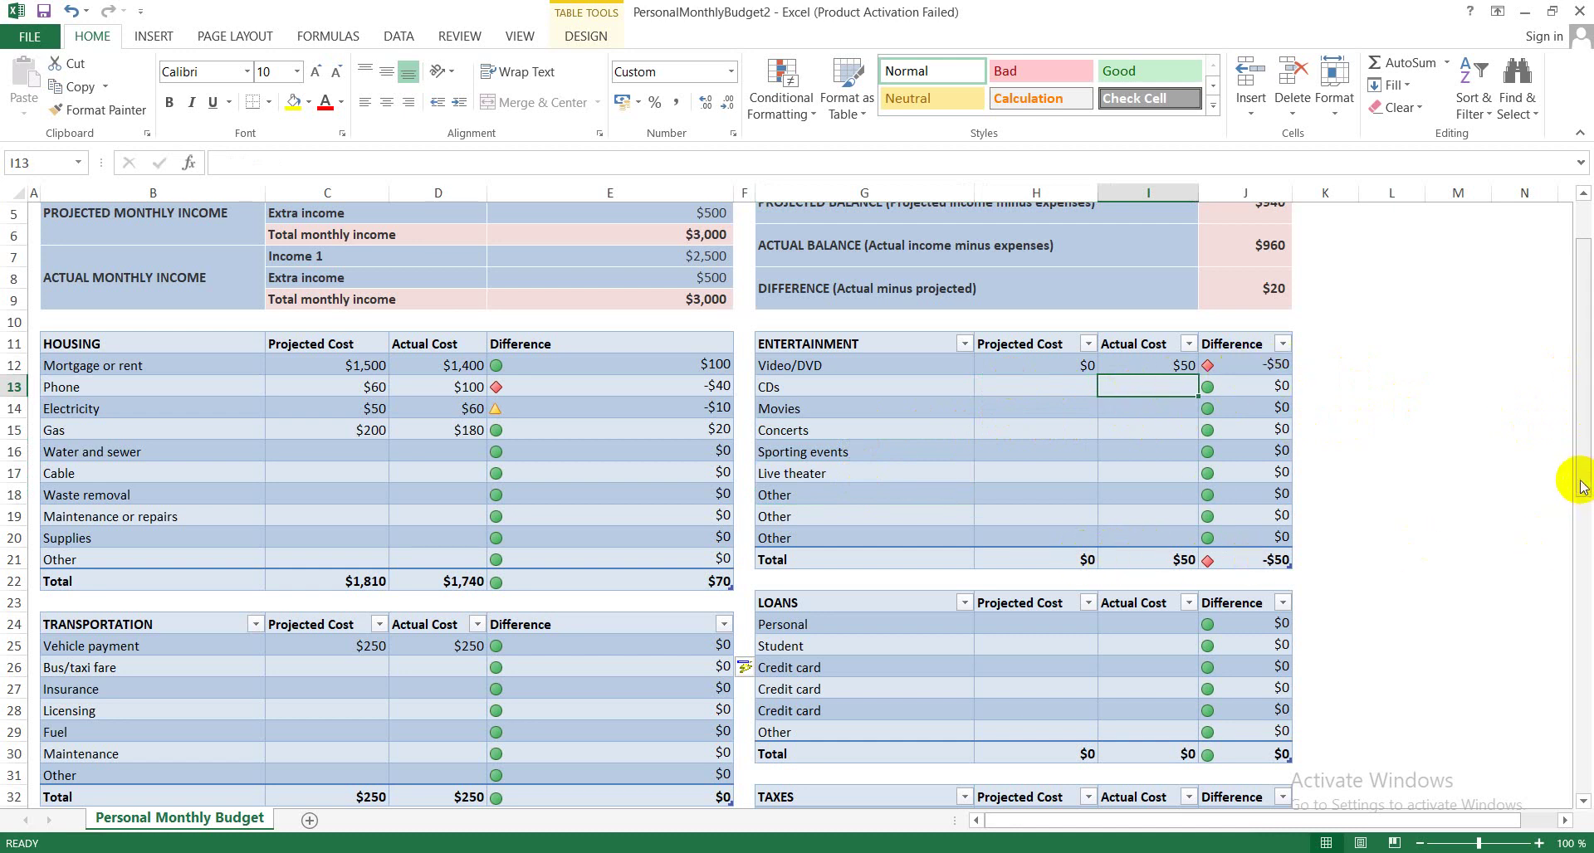
drag(1582, 481, 1585, 540)
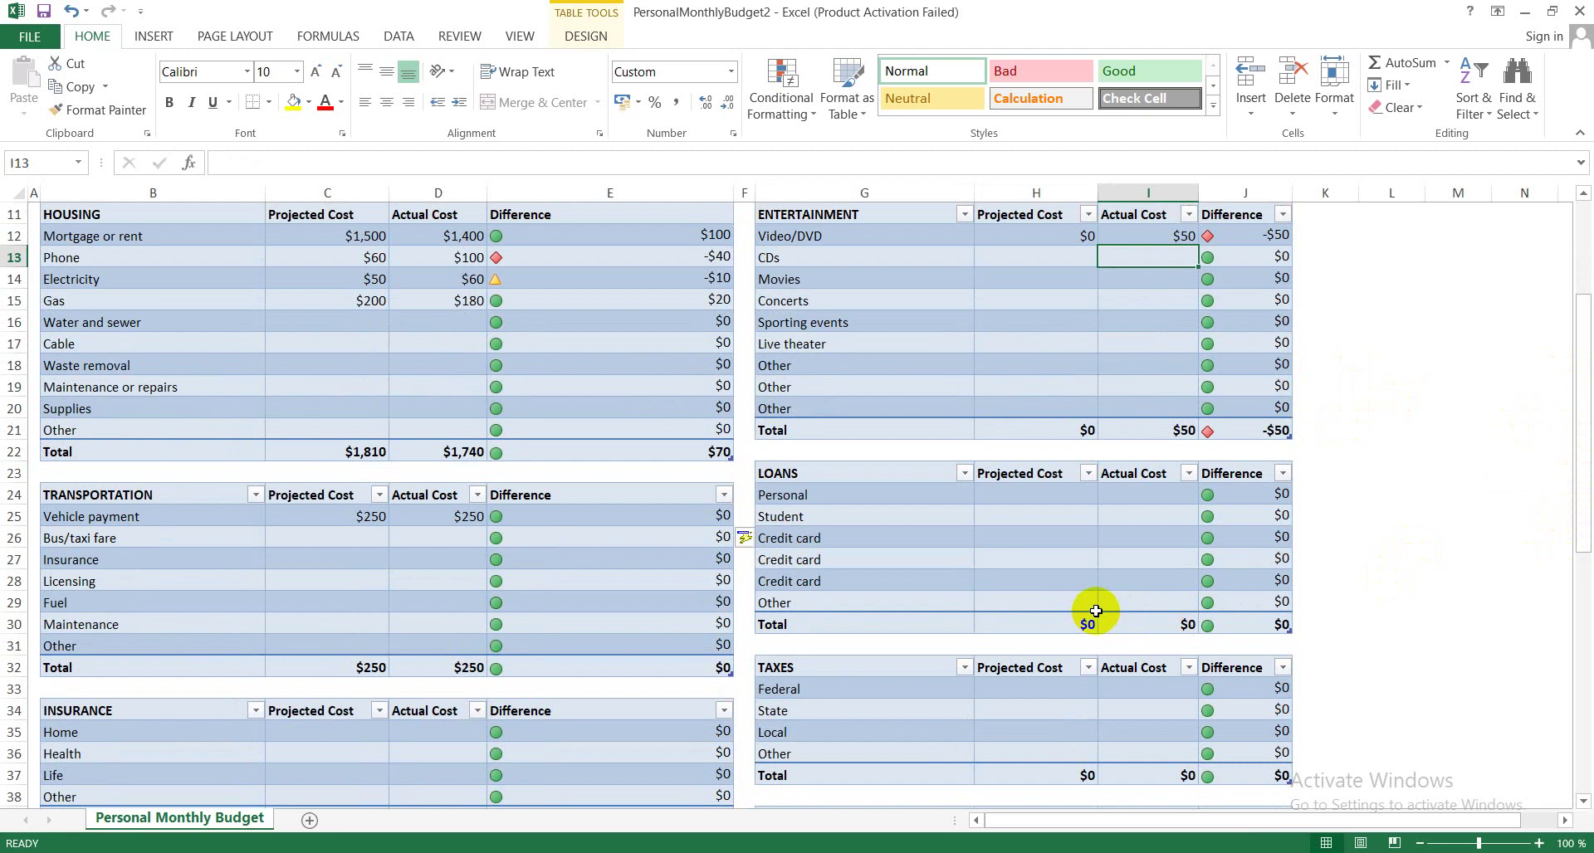
click(851, 495)
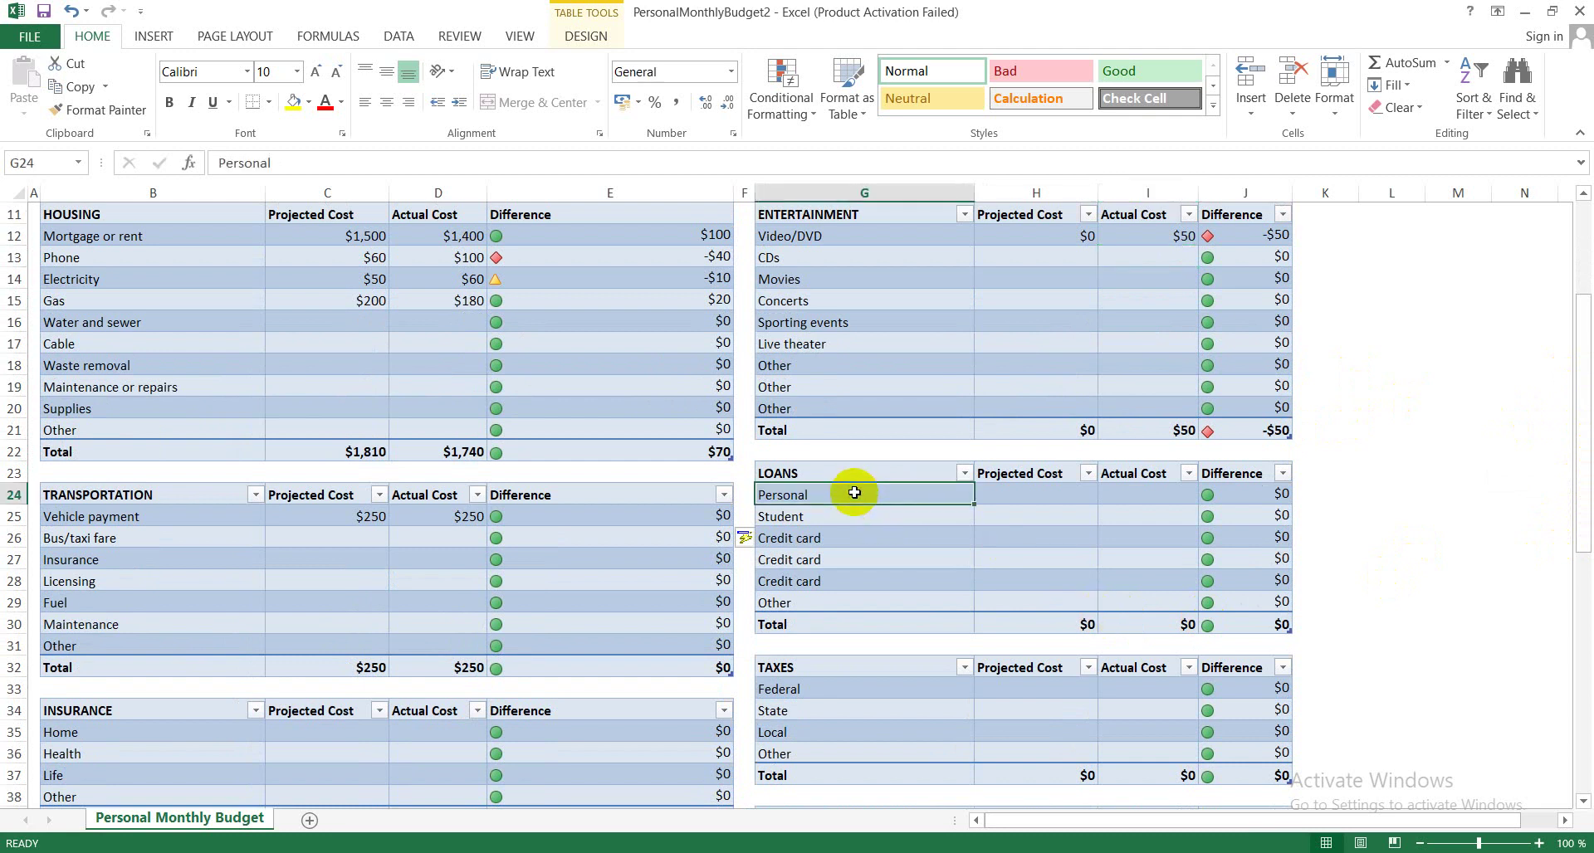
click(827, 521)
click(827, 542)
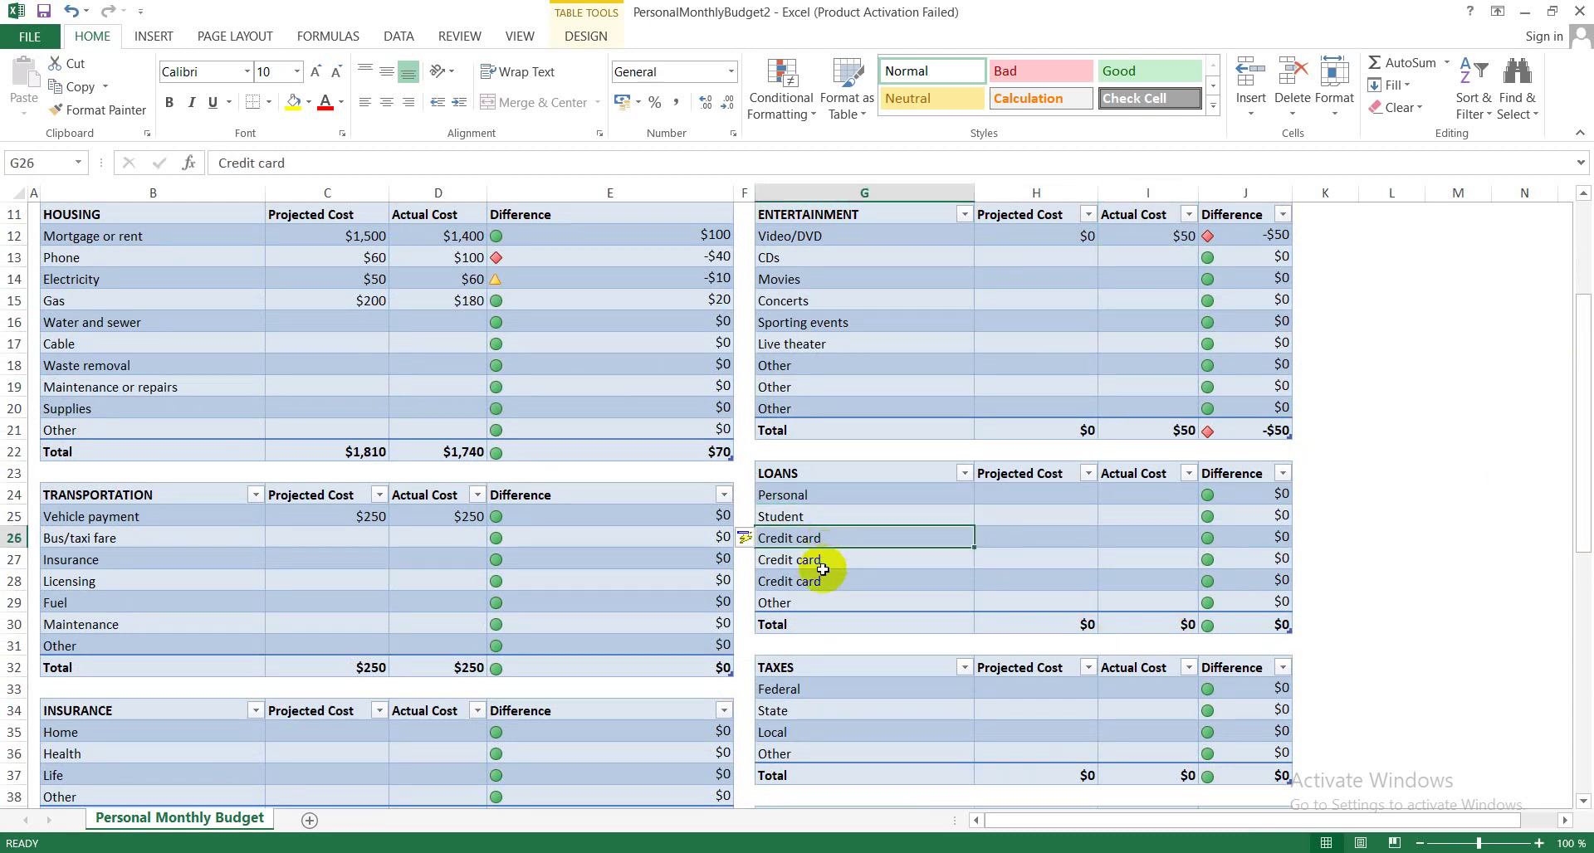
click(822, 569)
click(811, 580)
click(795, 513)
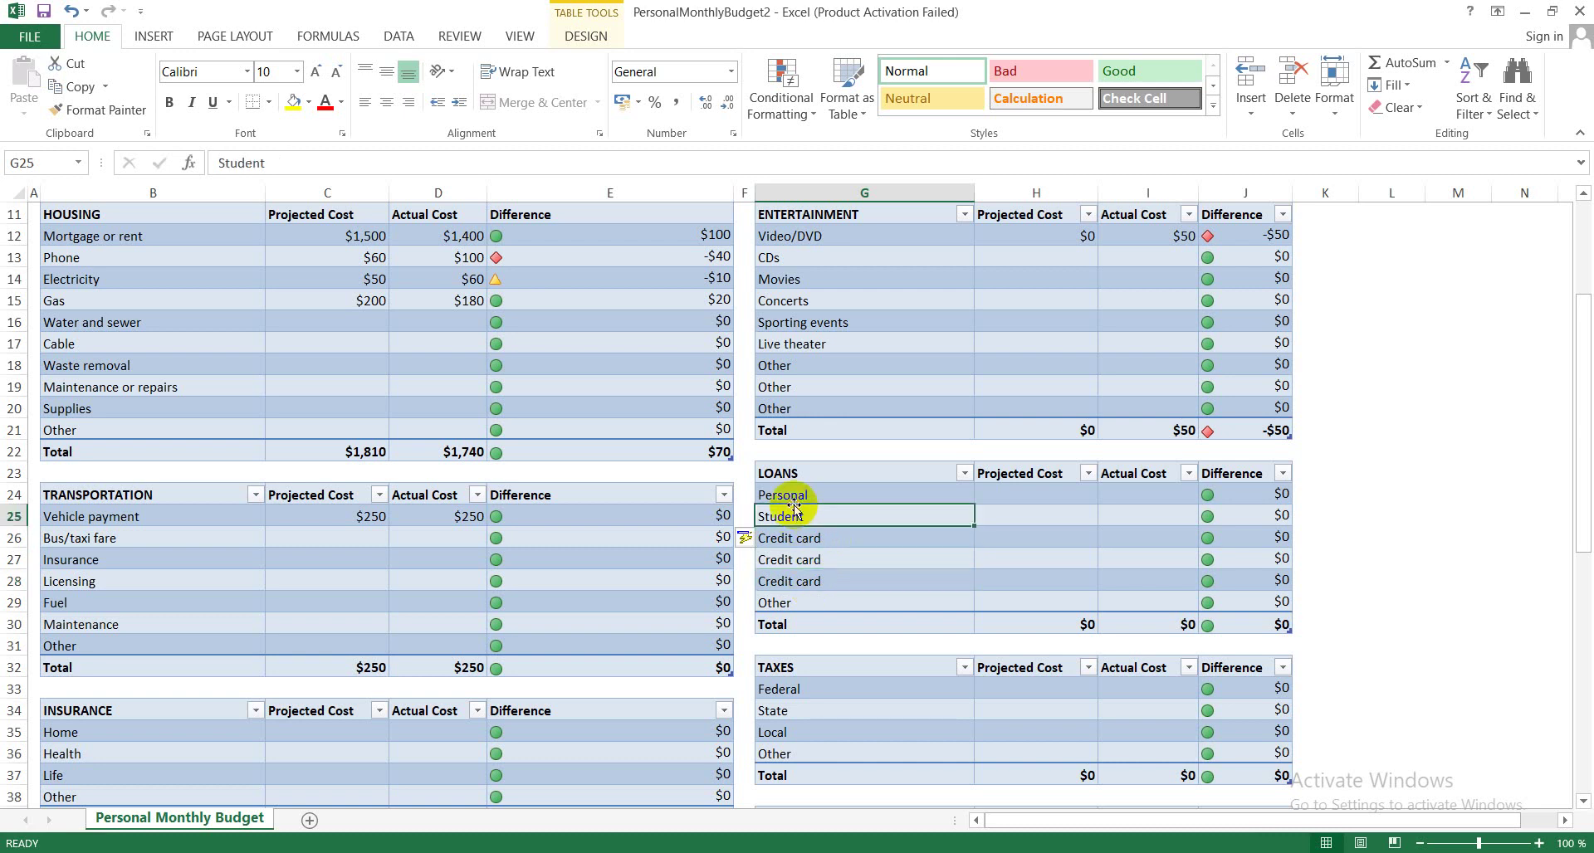
click(793, 496)
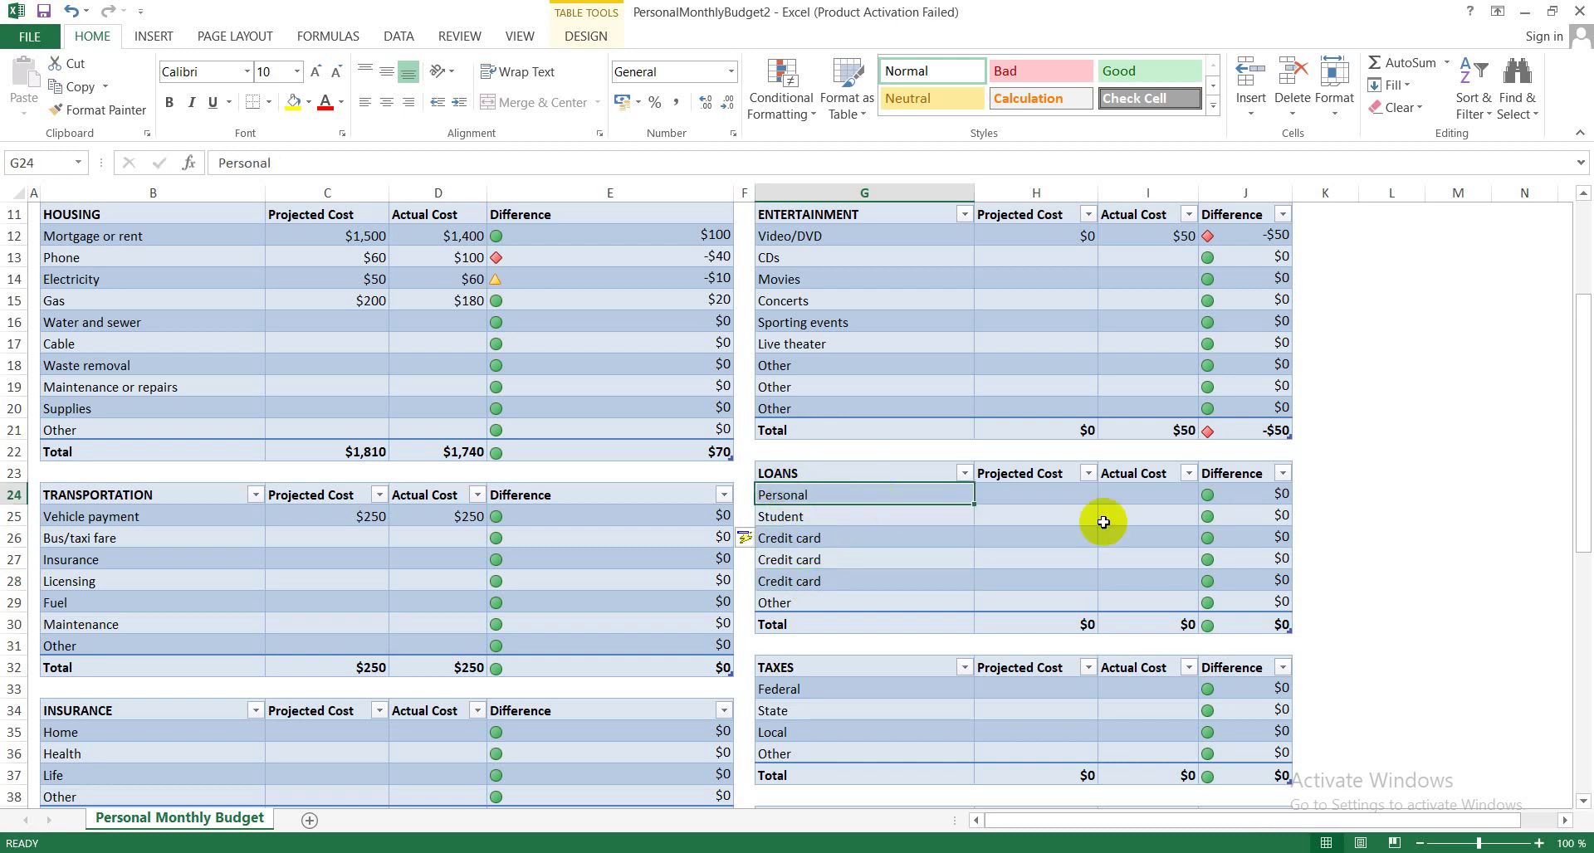
click(1017, 538)
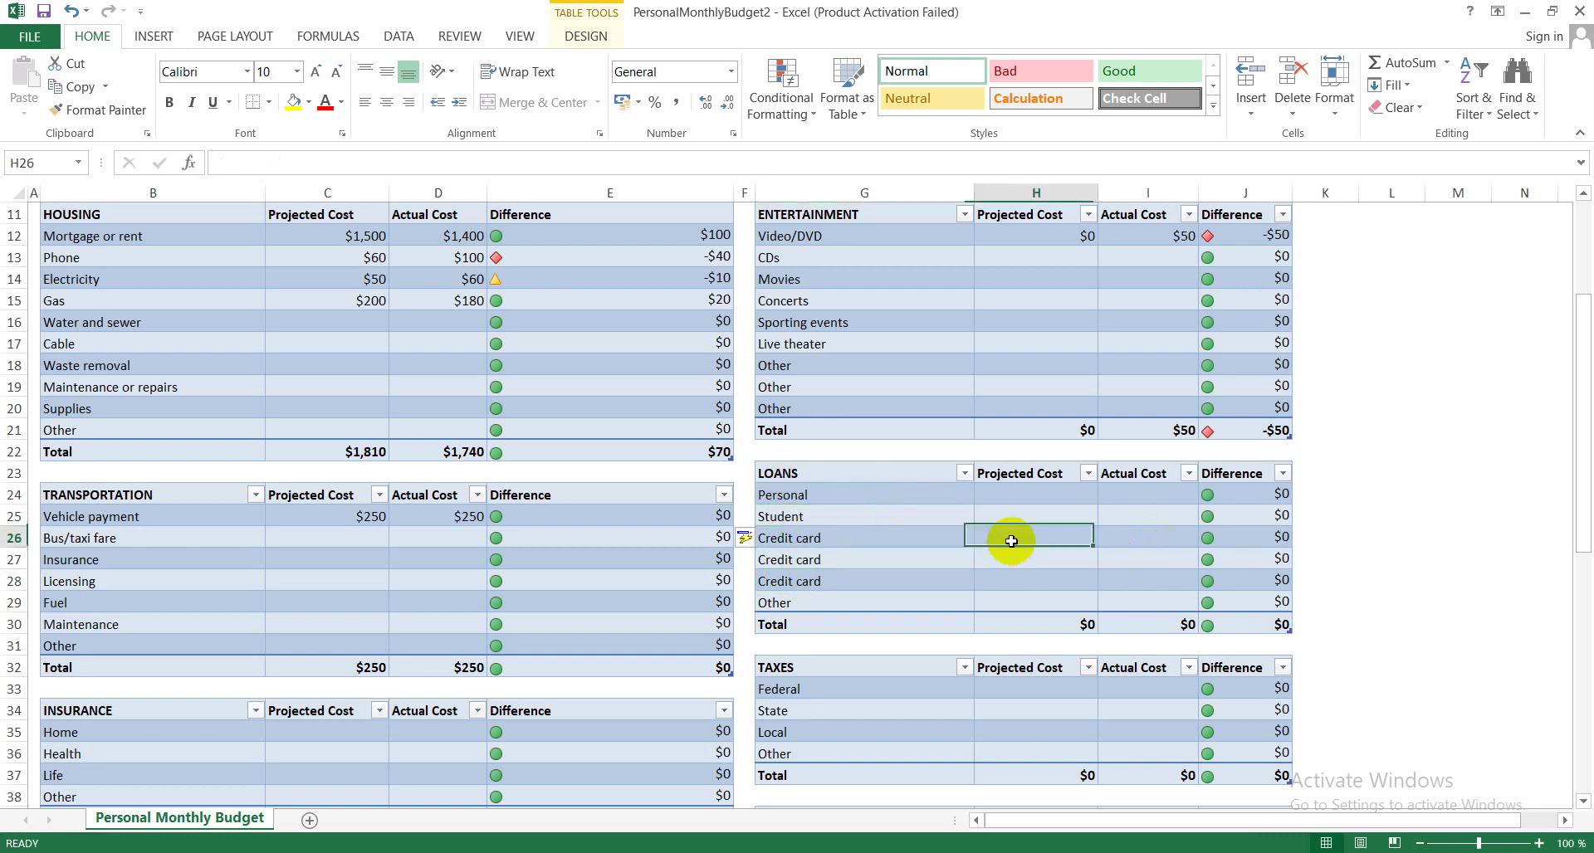
click(1059, 498)
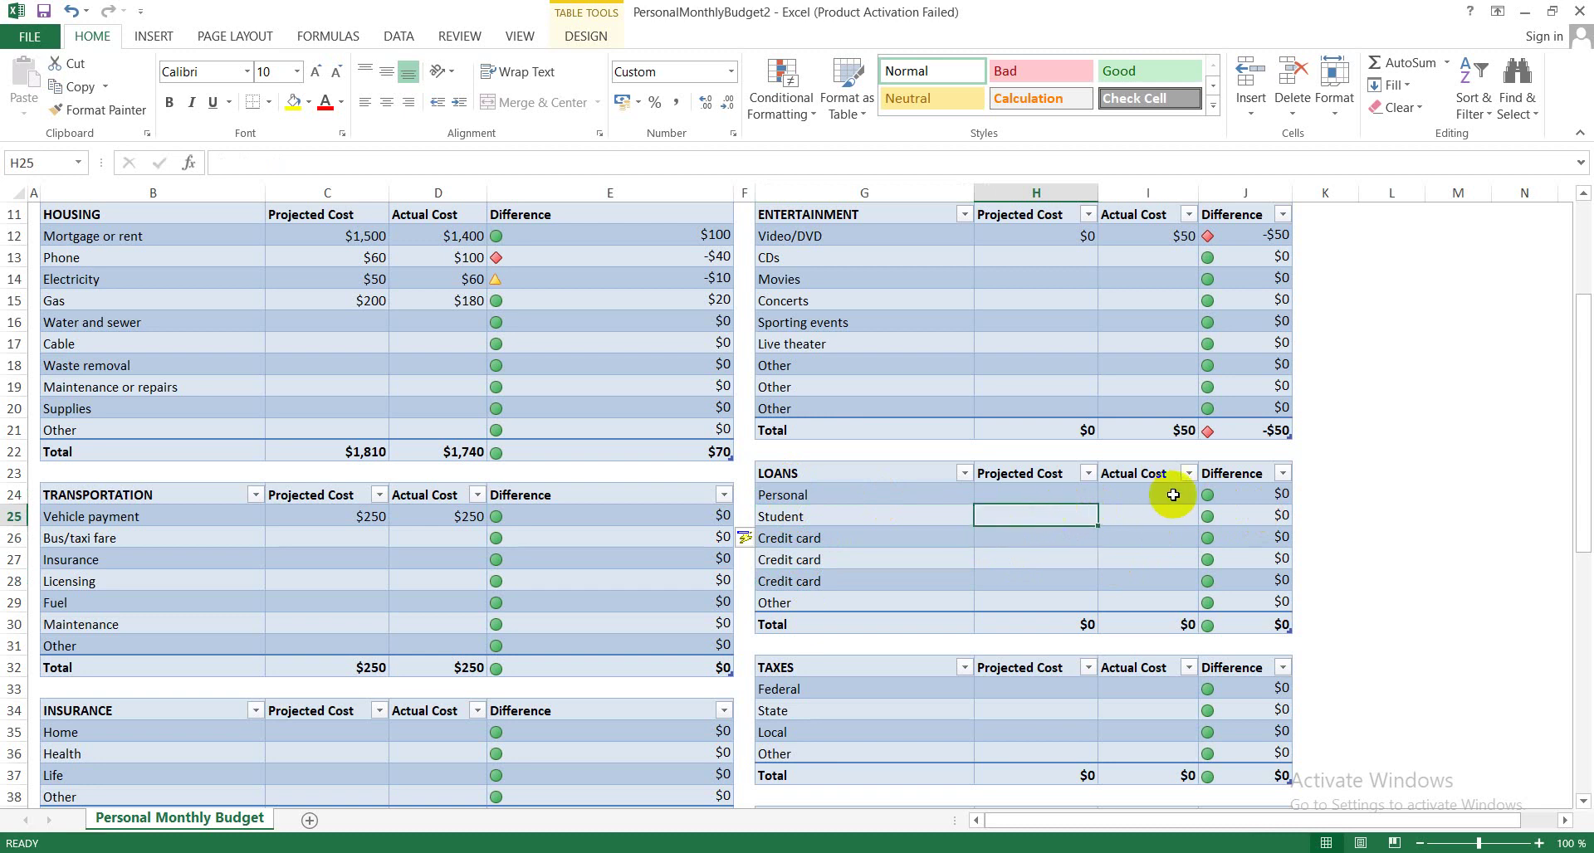
click(1162, 496)
drag(1583, 494, 1585, 540)
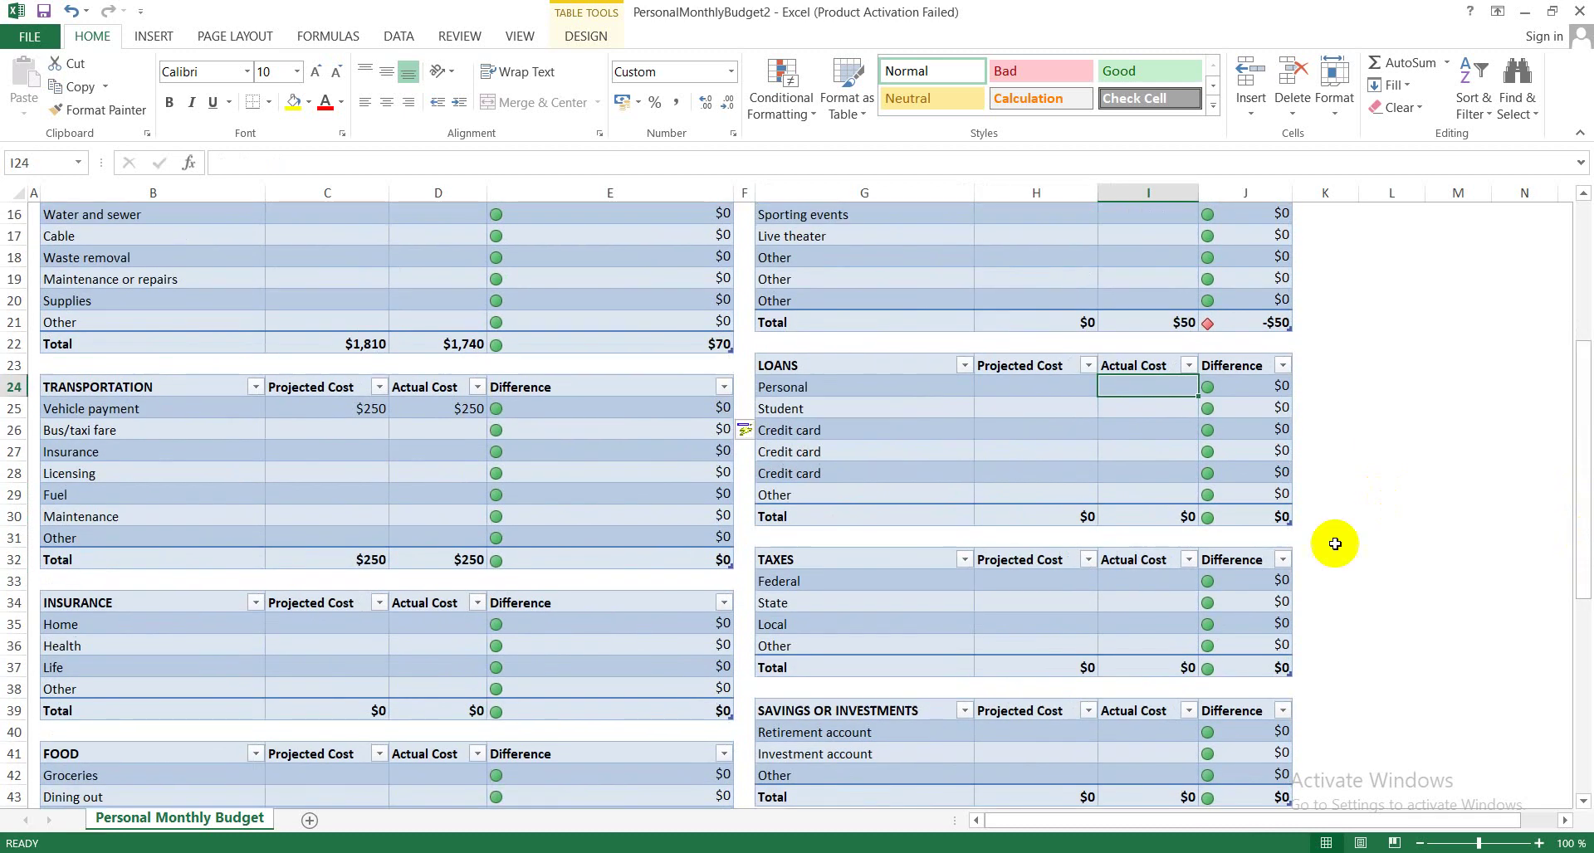
click(798, 583)
click(795, 617)
key(Down)
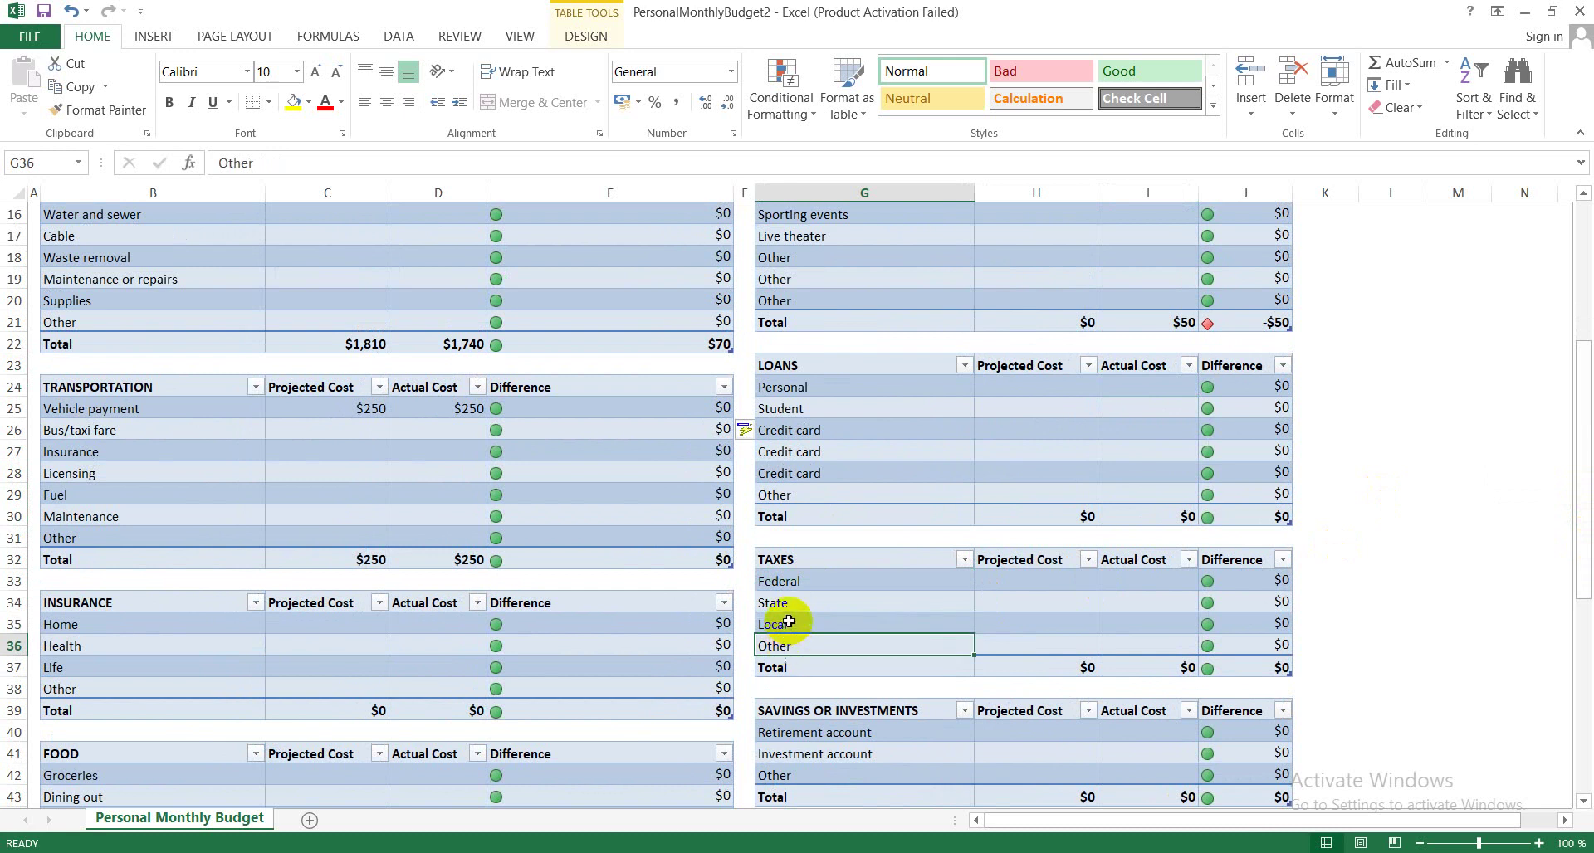
click(777, 581)
click(1171, 602)
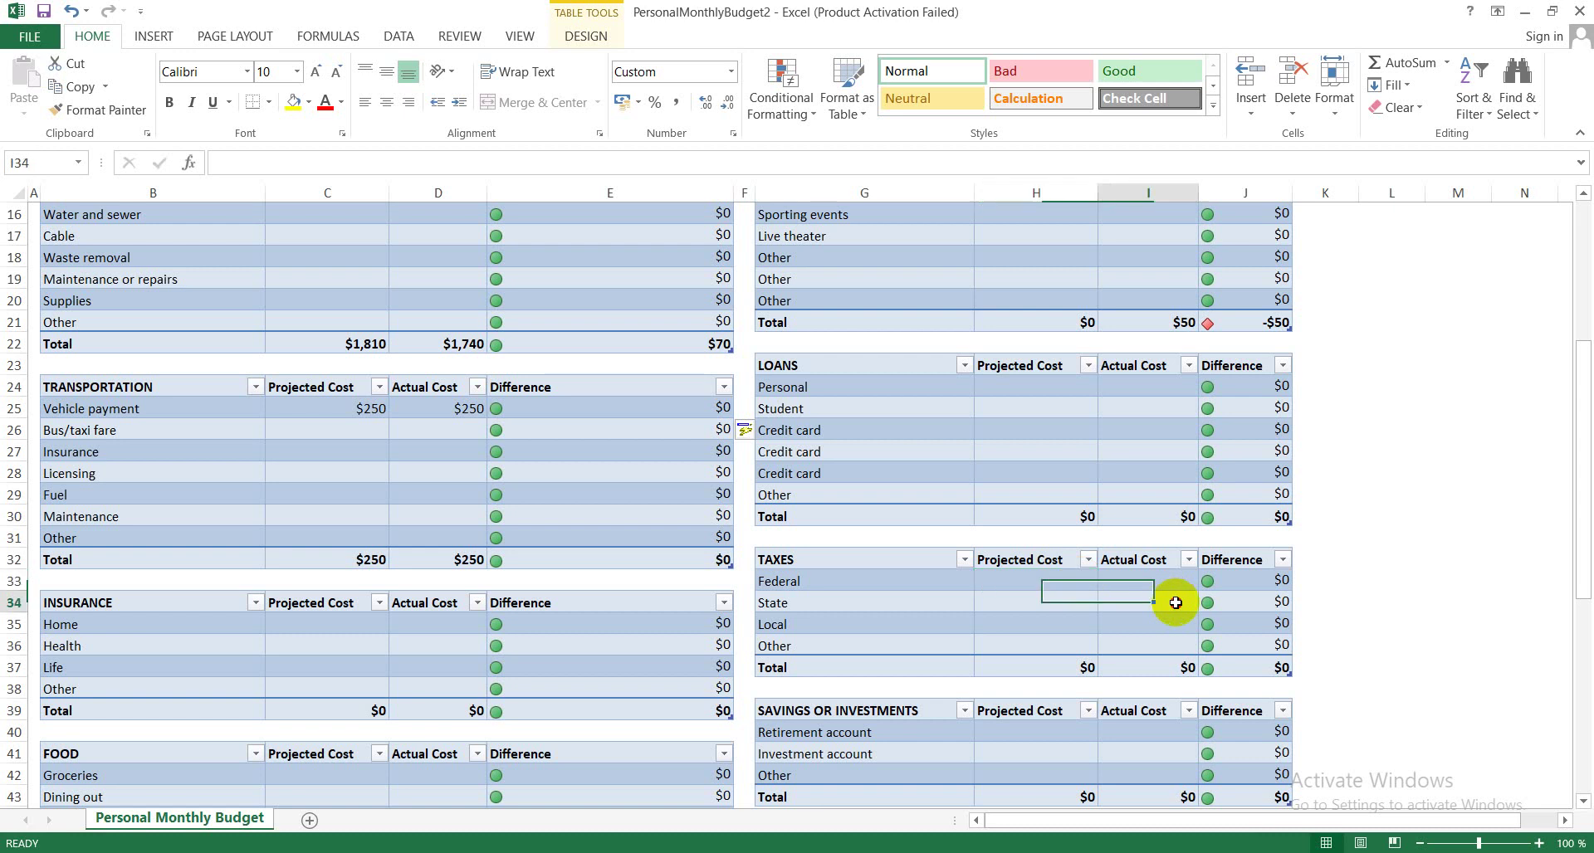
drag(1586, 541, 1584, 608)
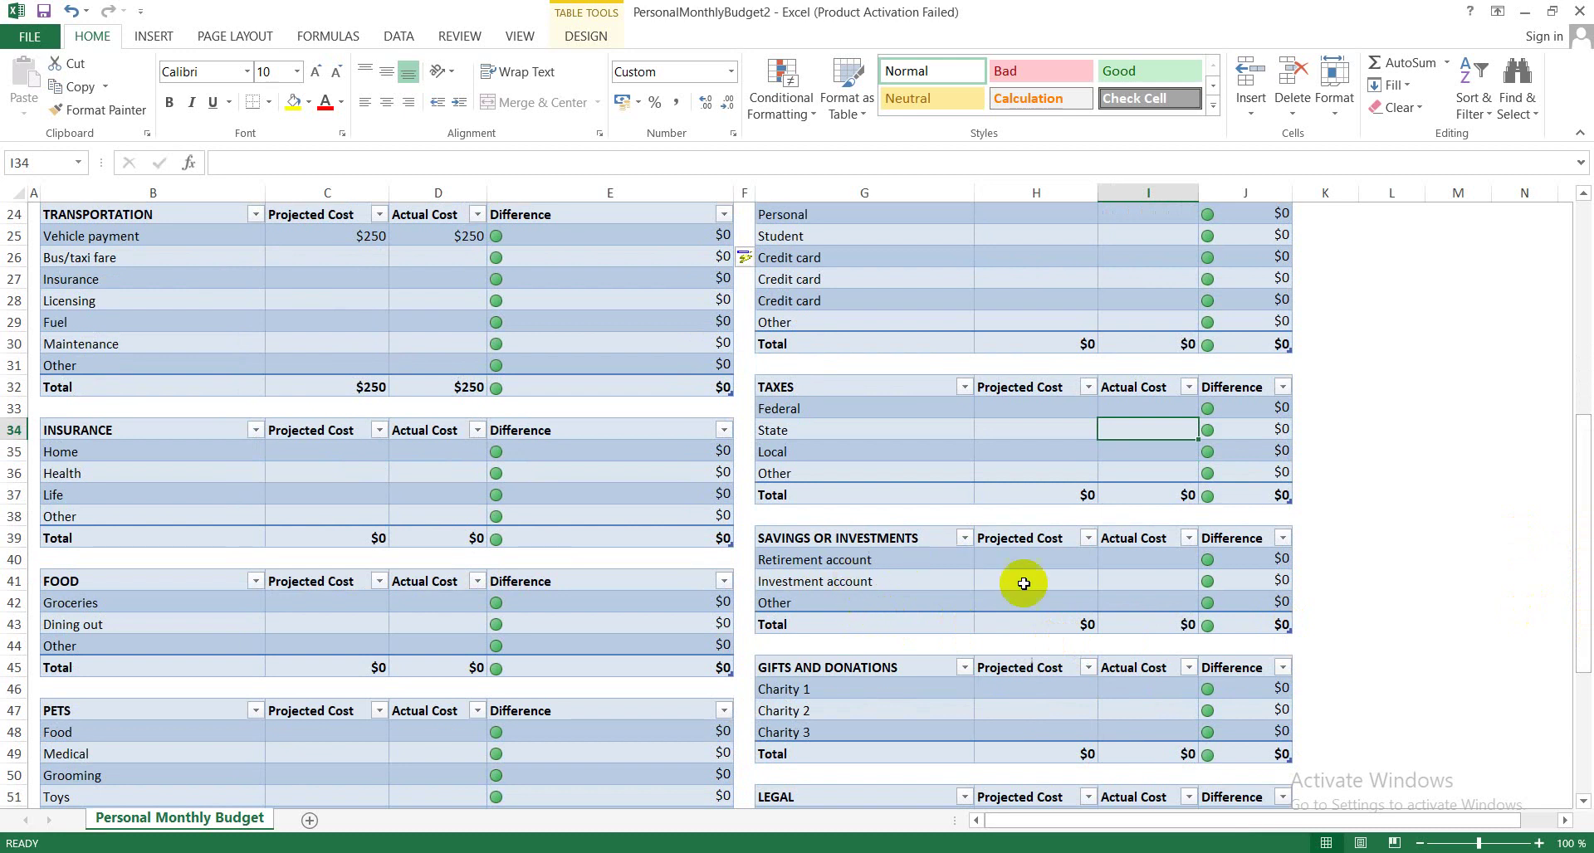
click(1230, 560)
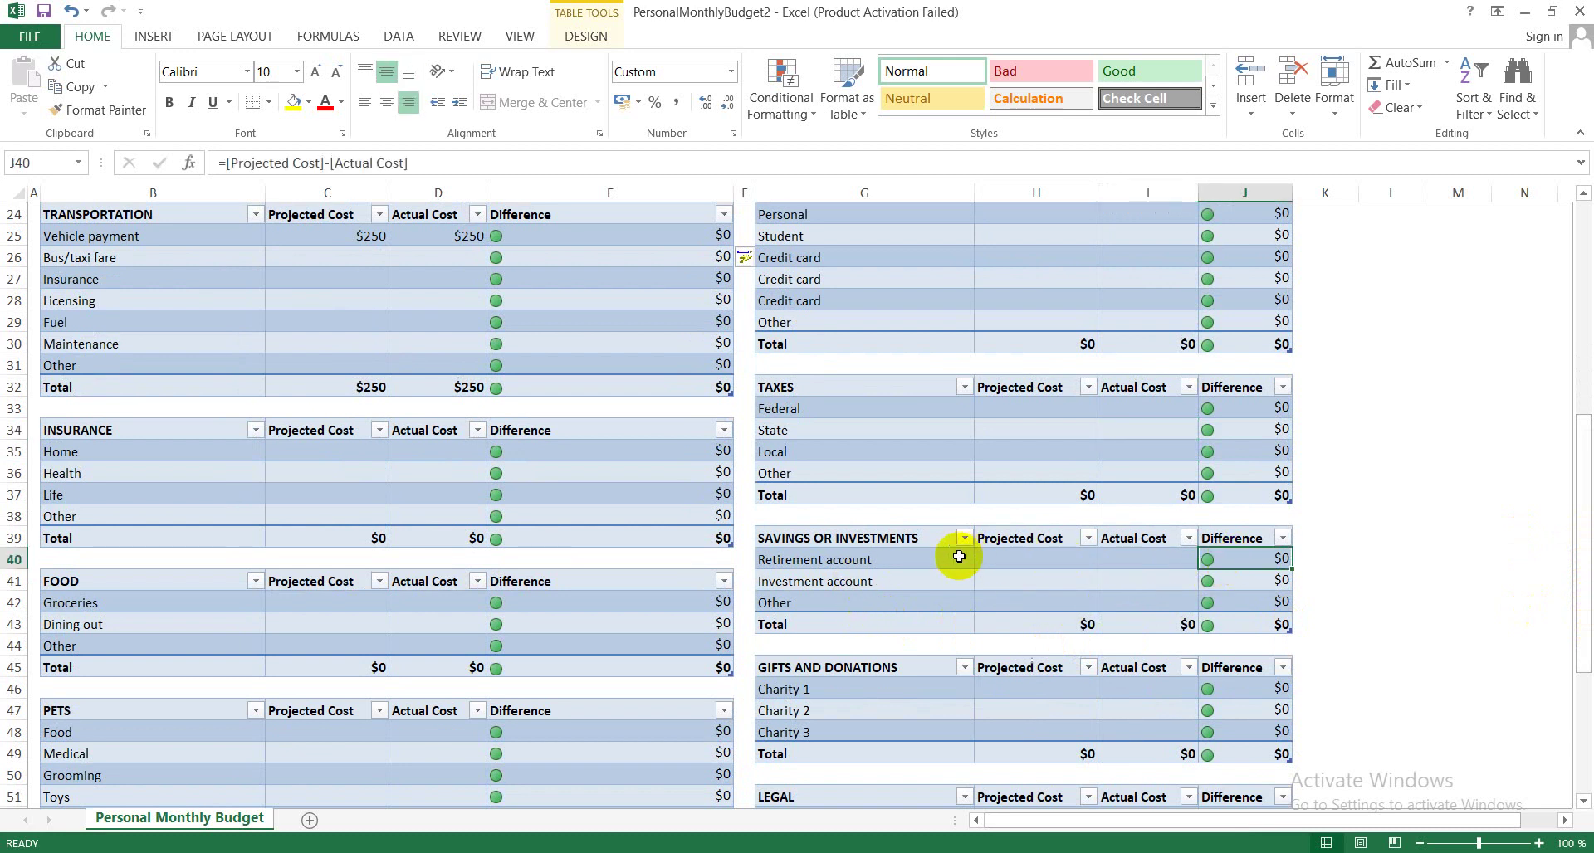
click(900, 563)
click(1081, 563)
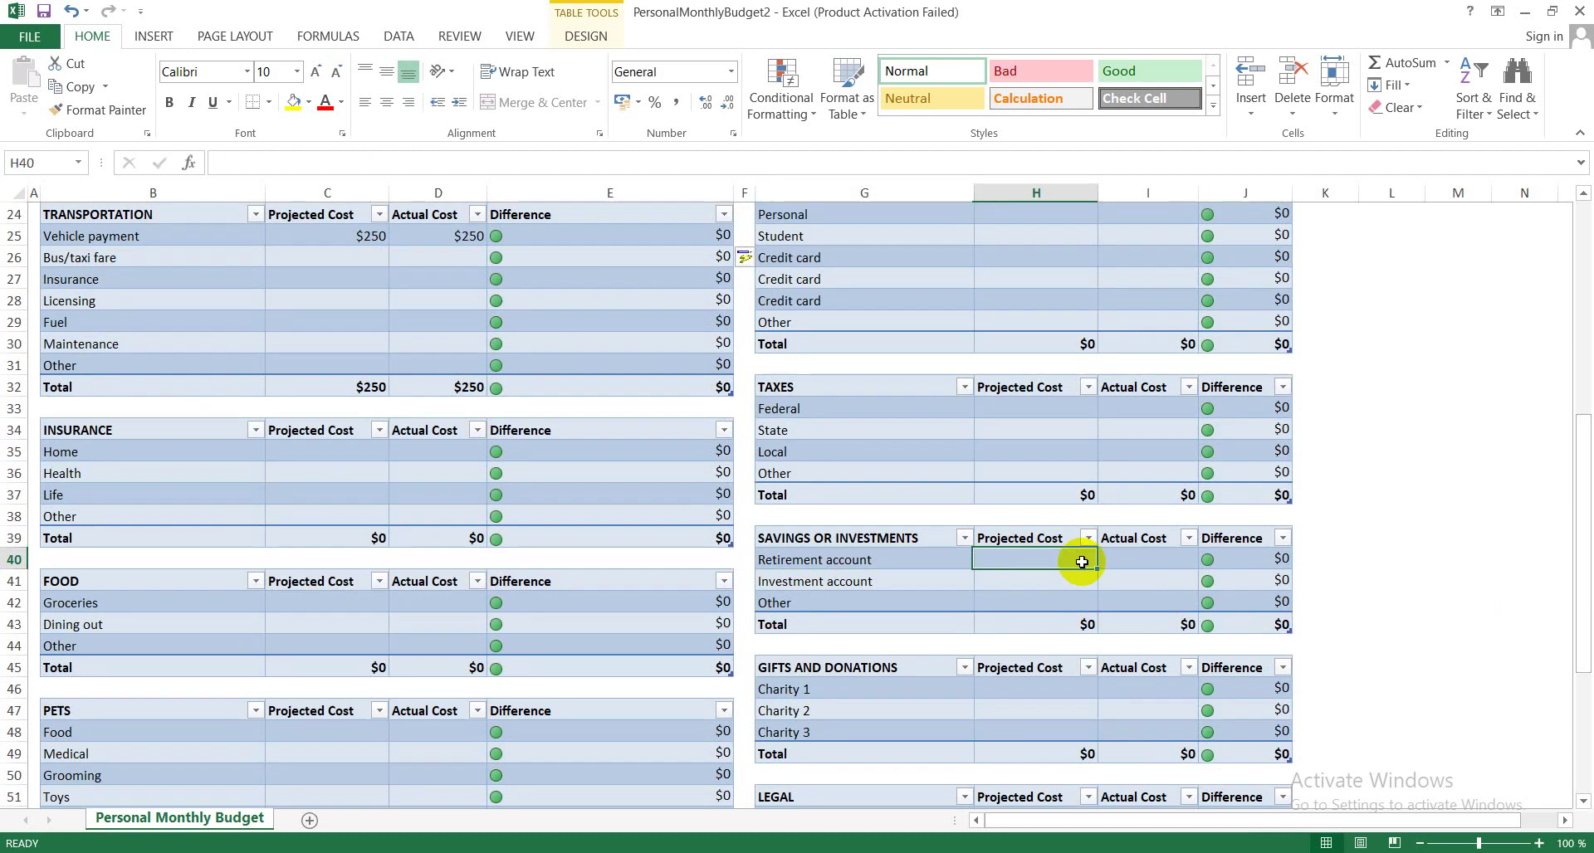
click(1148, 562)
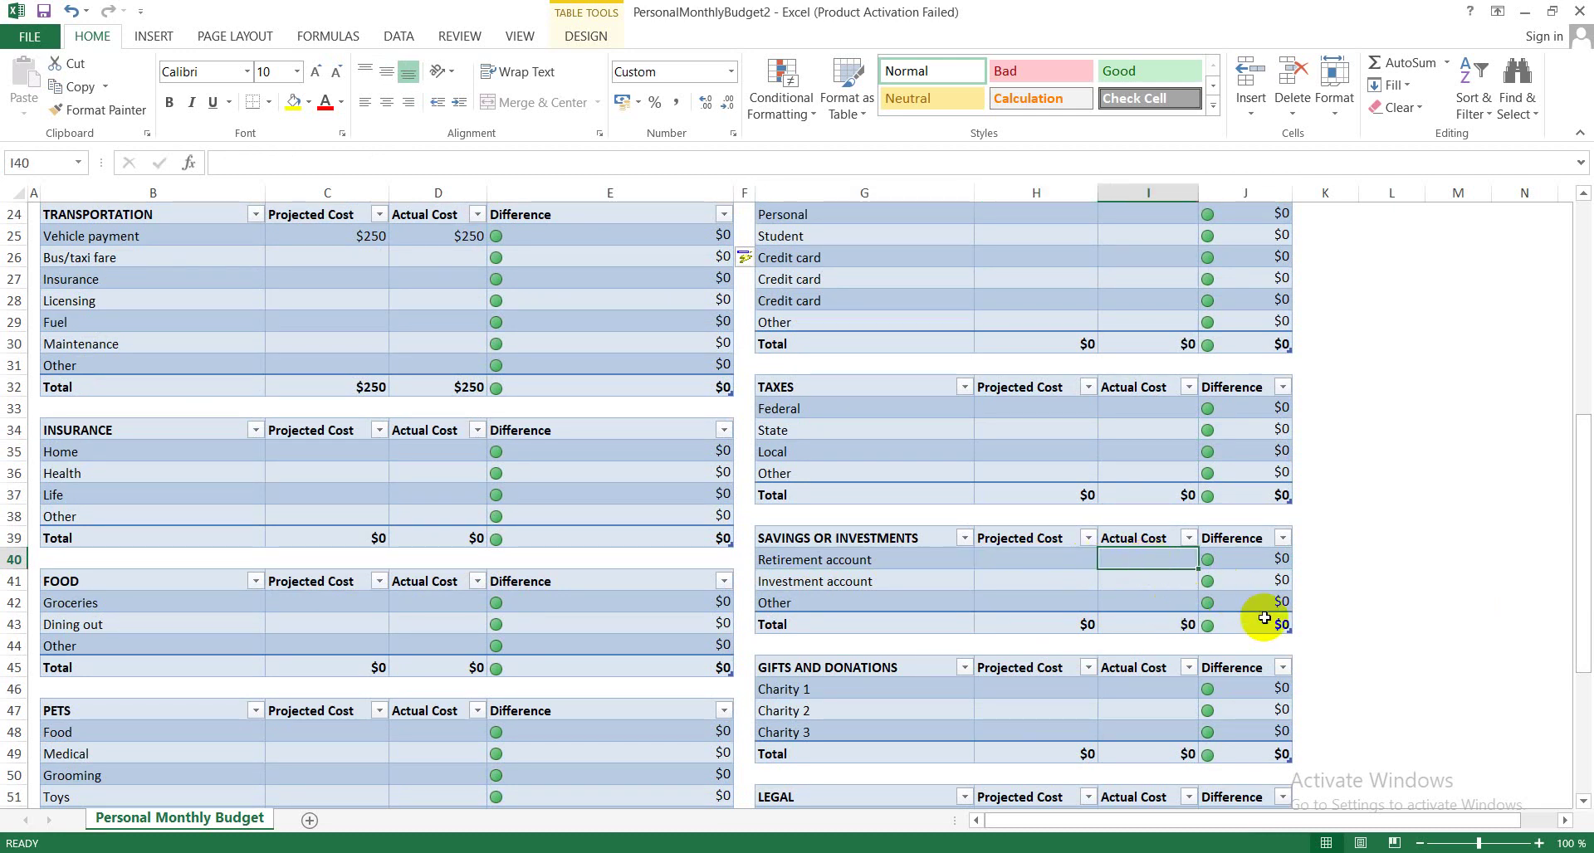
drag(1580, 605, 1577, 688)
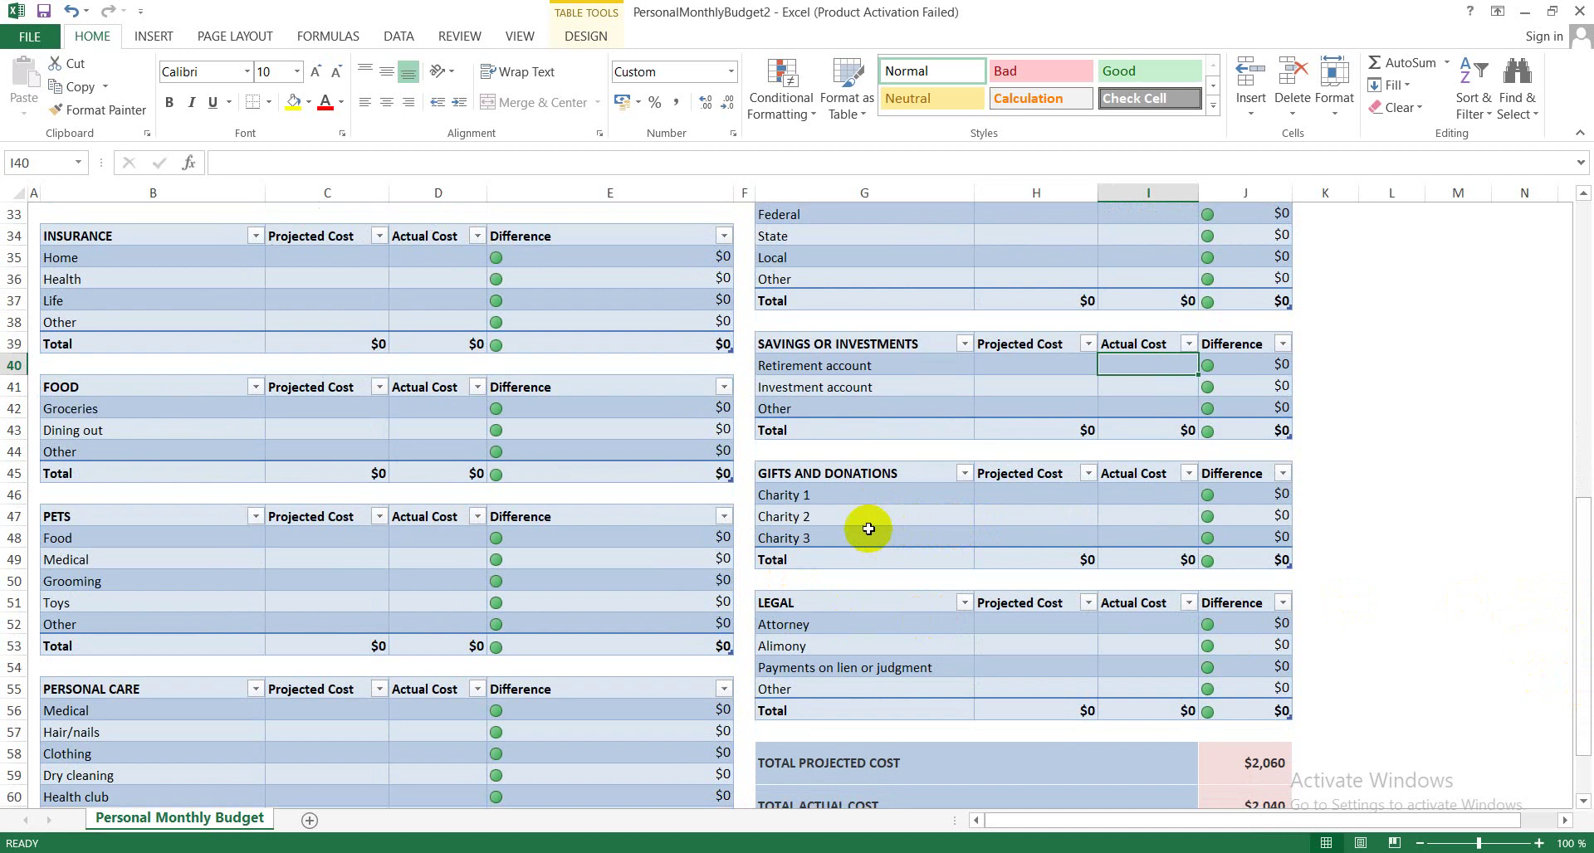
click(804, 531)
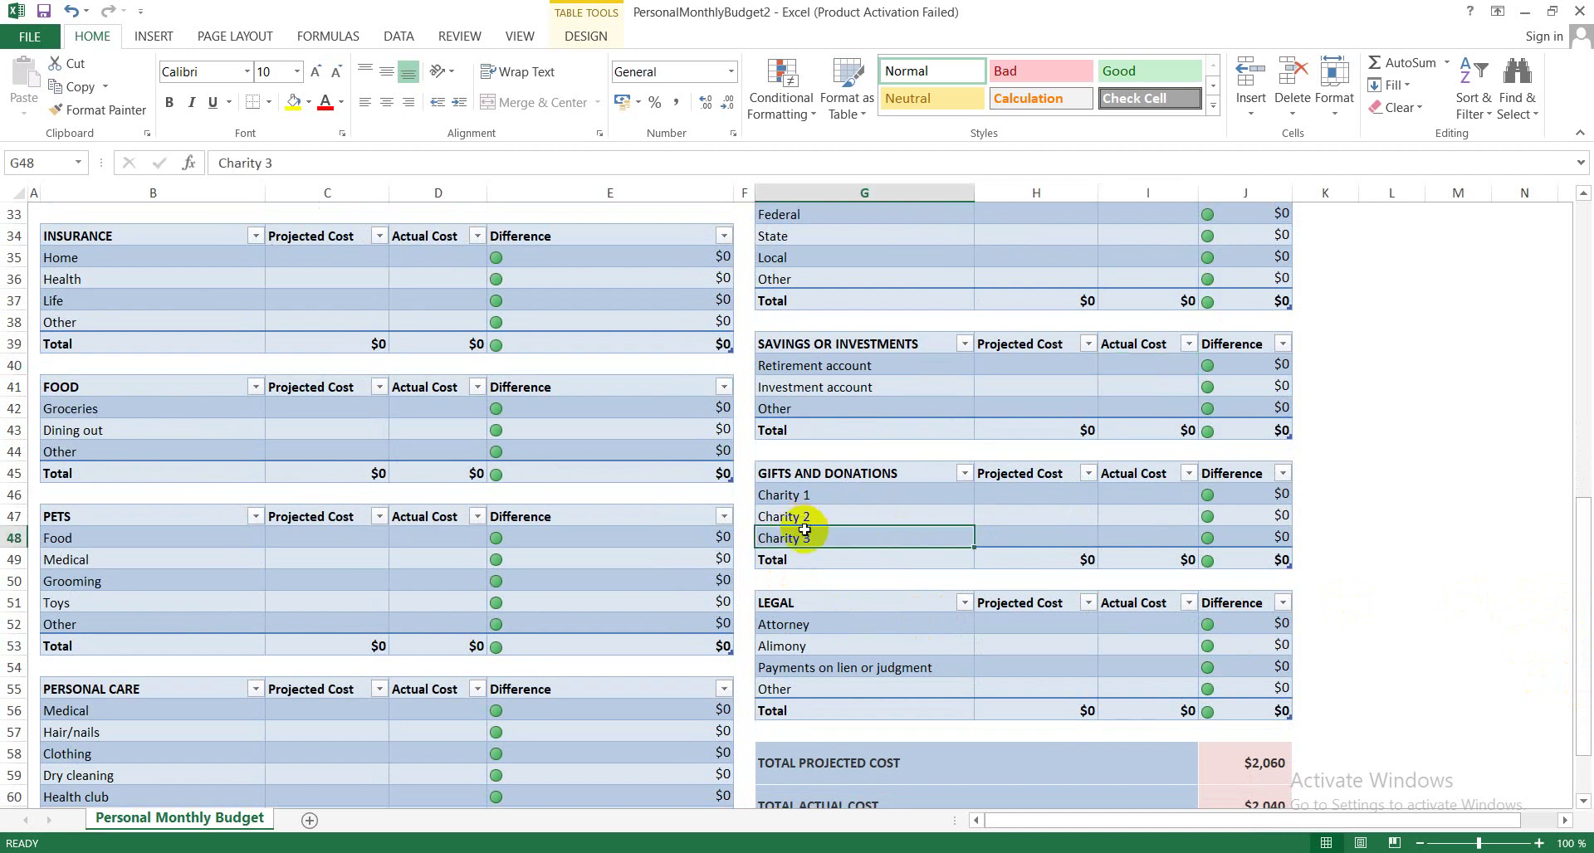
click(795, 495)
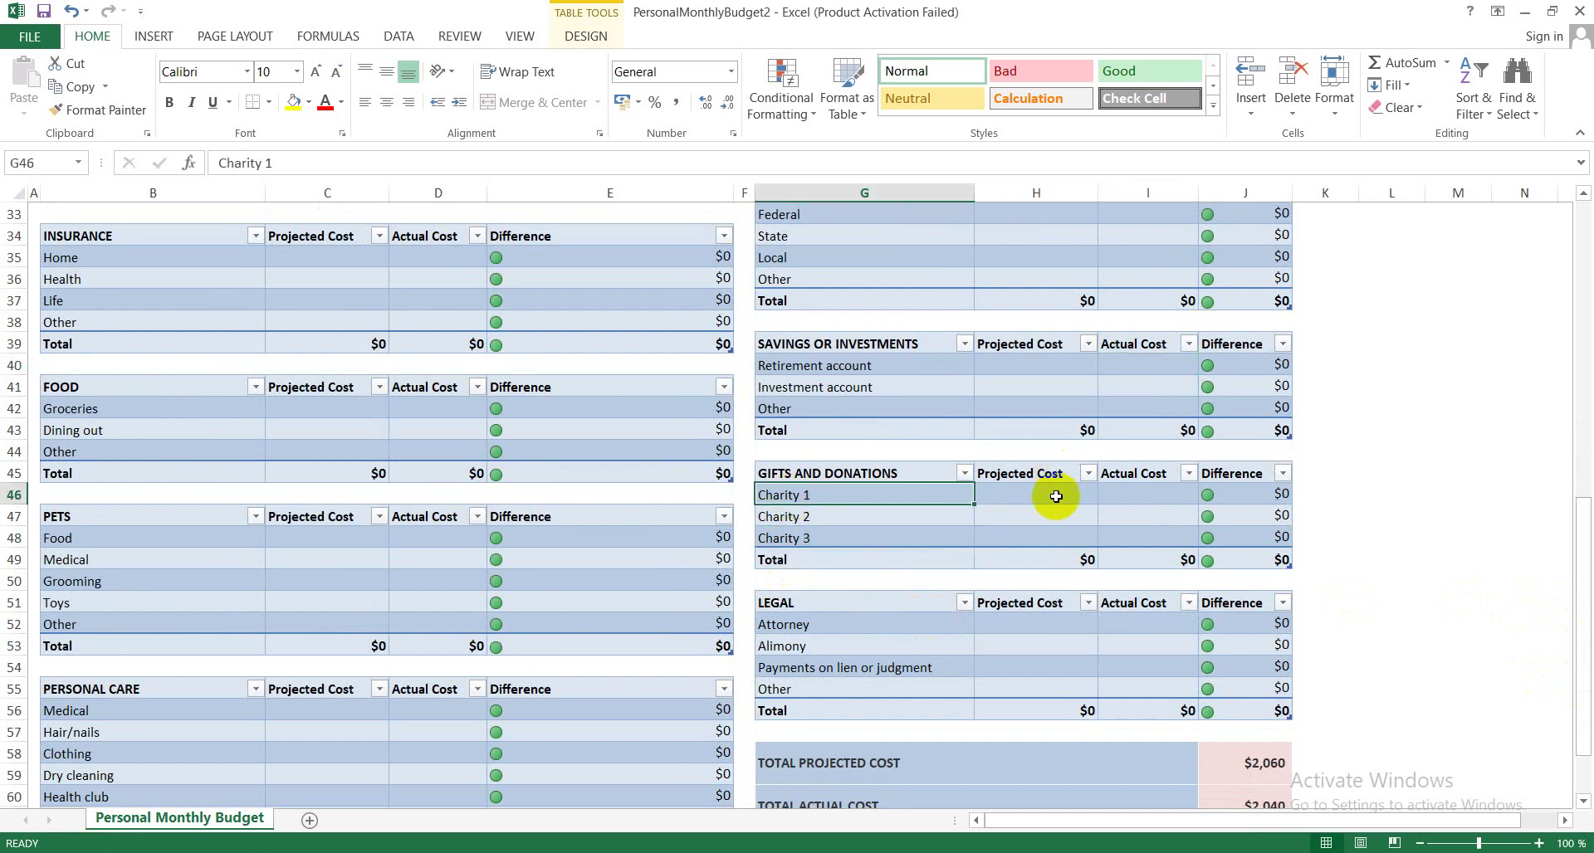
click(1056, 496)
click(1139, 496)
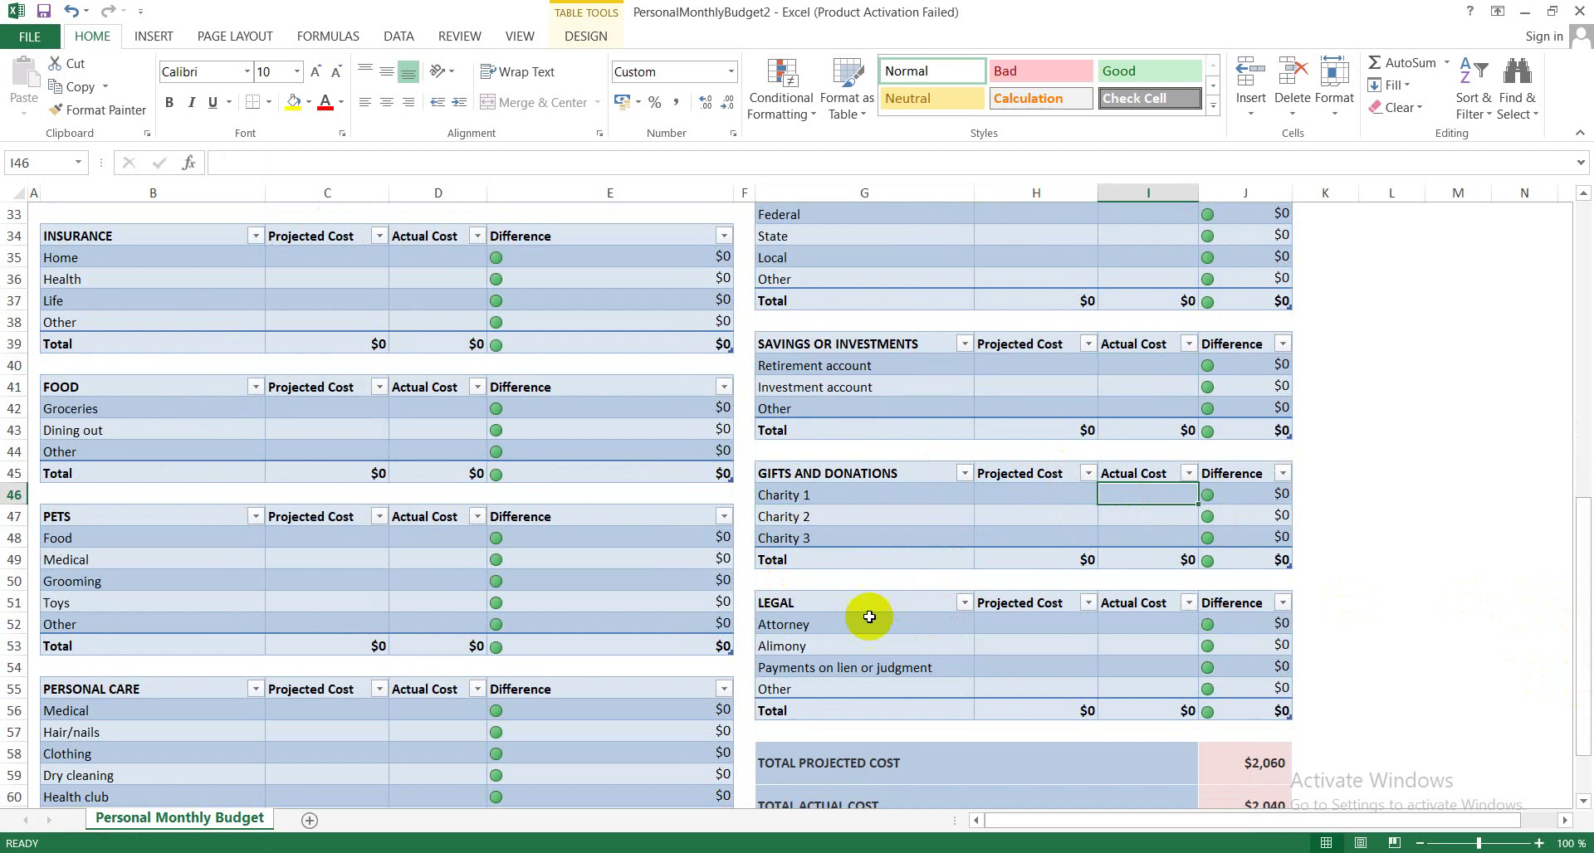
click(807, 669)
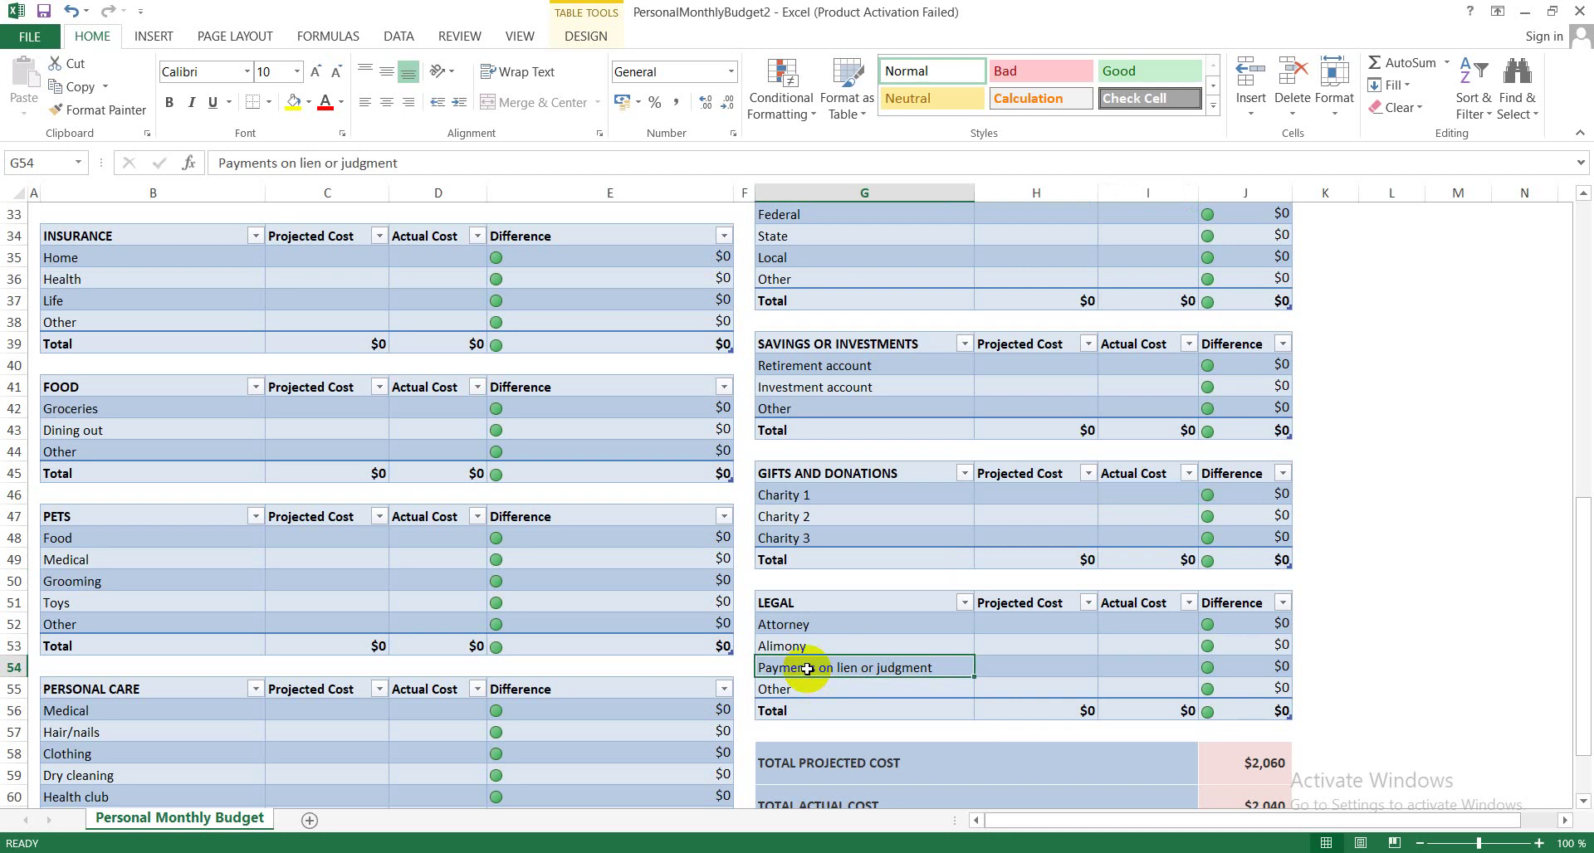
click(790, 622)
click(790, 646)
click(789, 671)
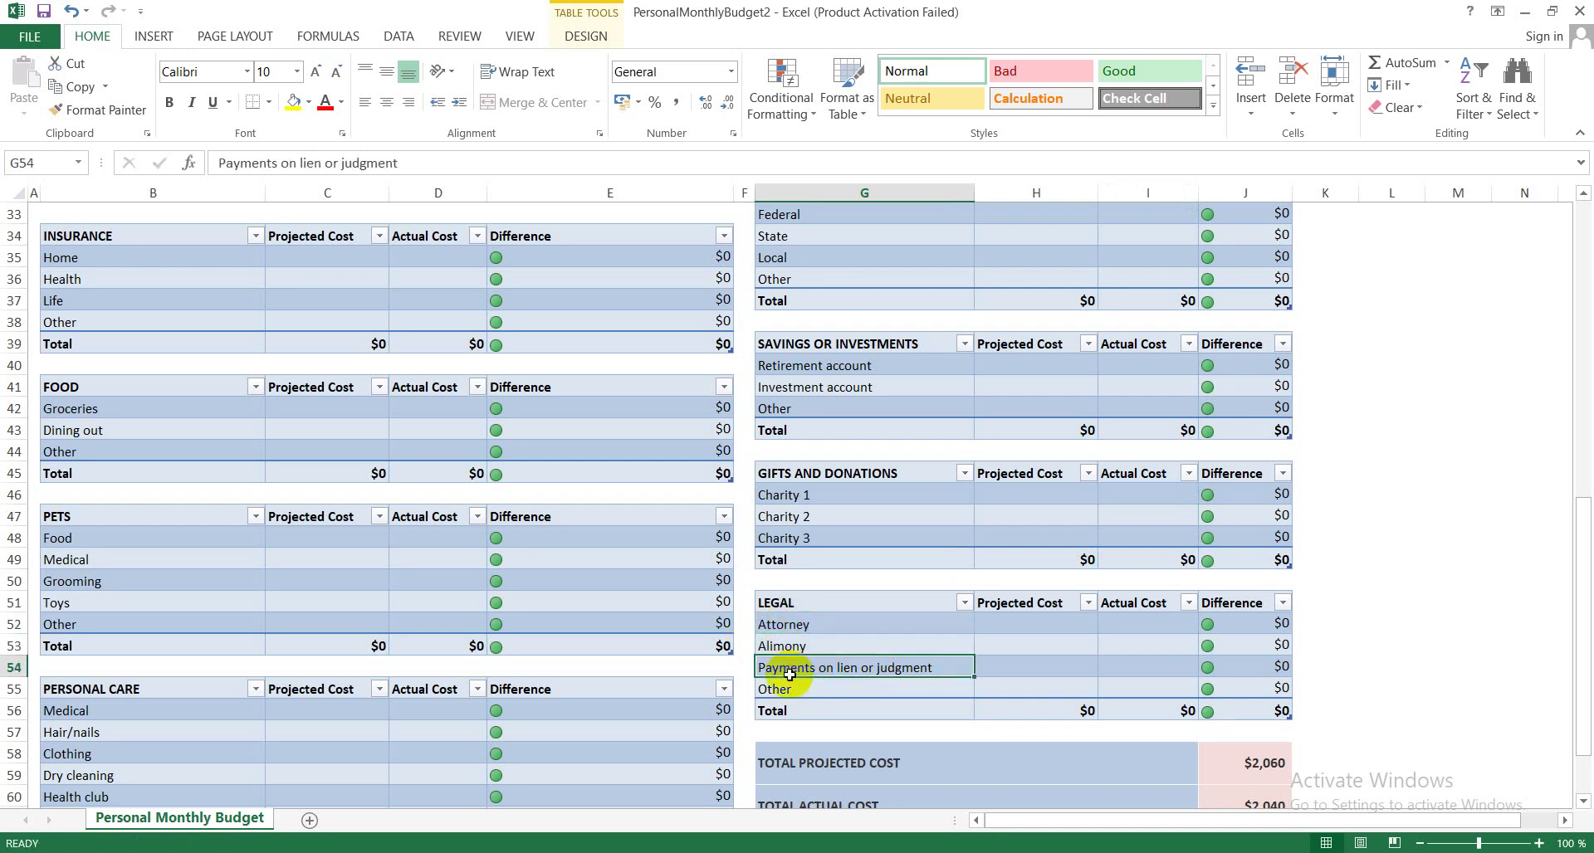
click(782, 710)
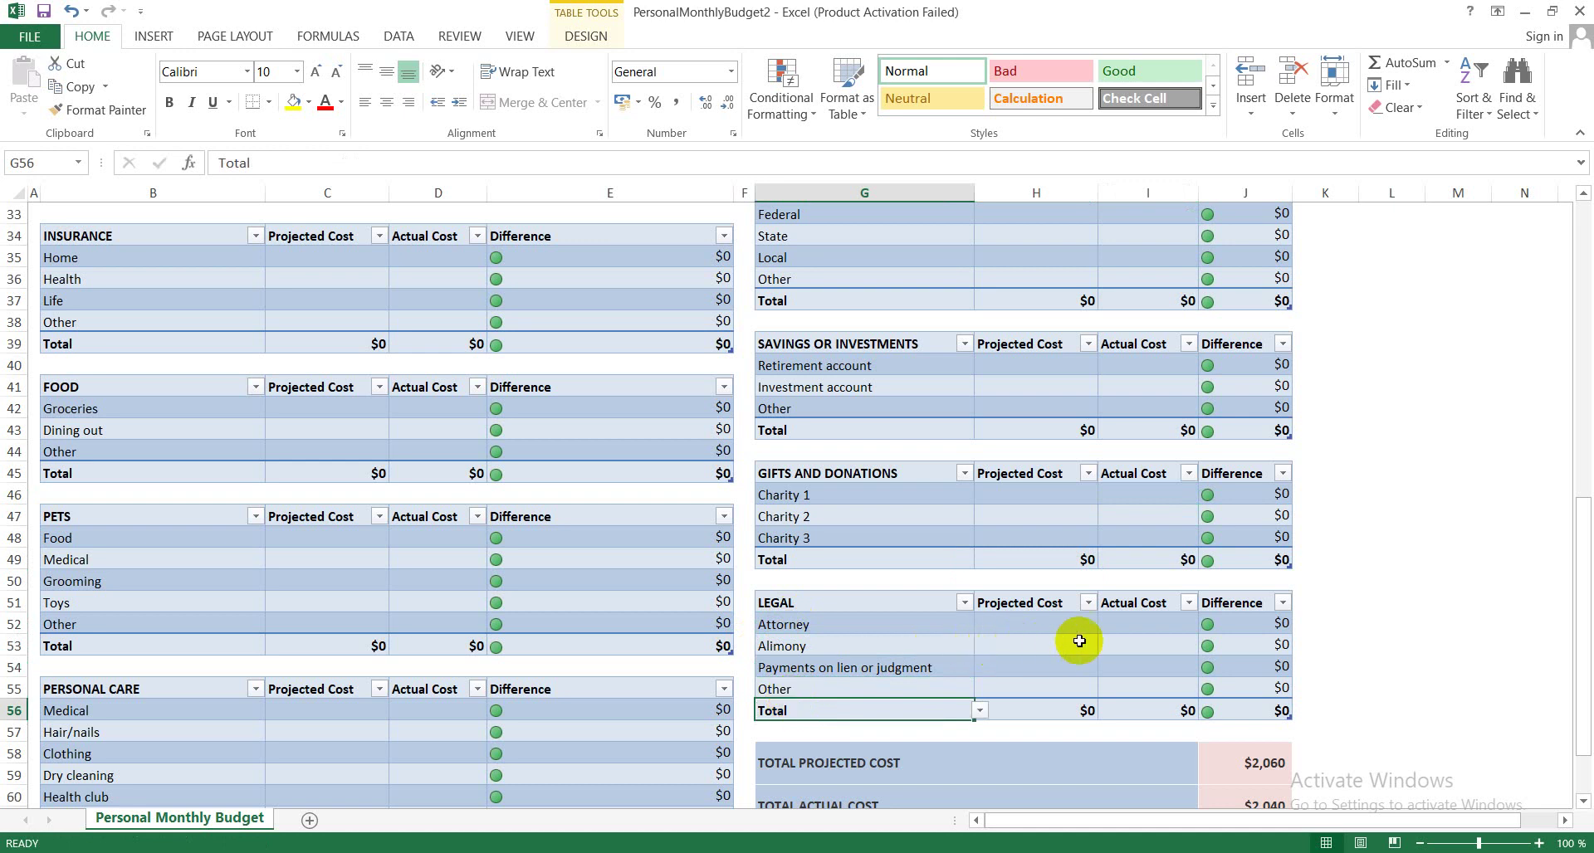
- Check the SUM formulas behind TOTAL PROJECTED COST and TOTAL ACTUAL COST
drag(1582, 636, 1581, 674)
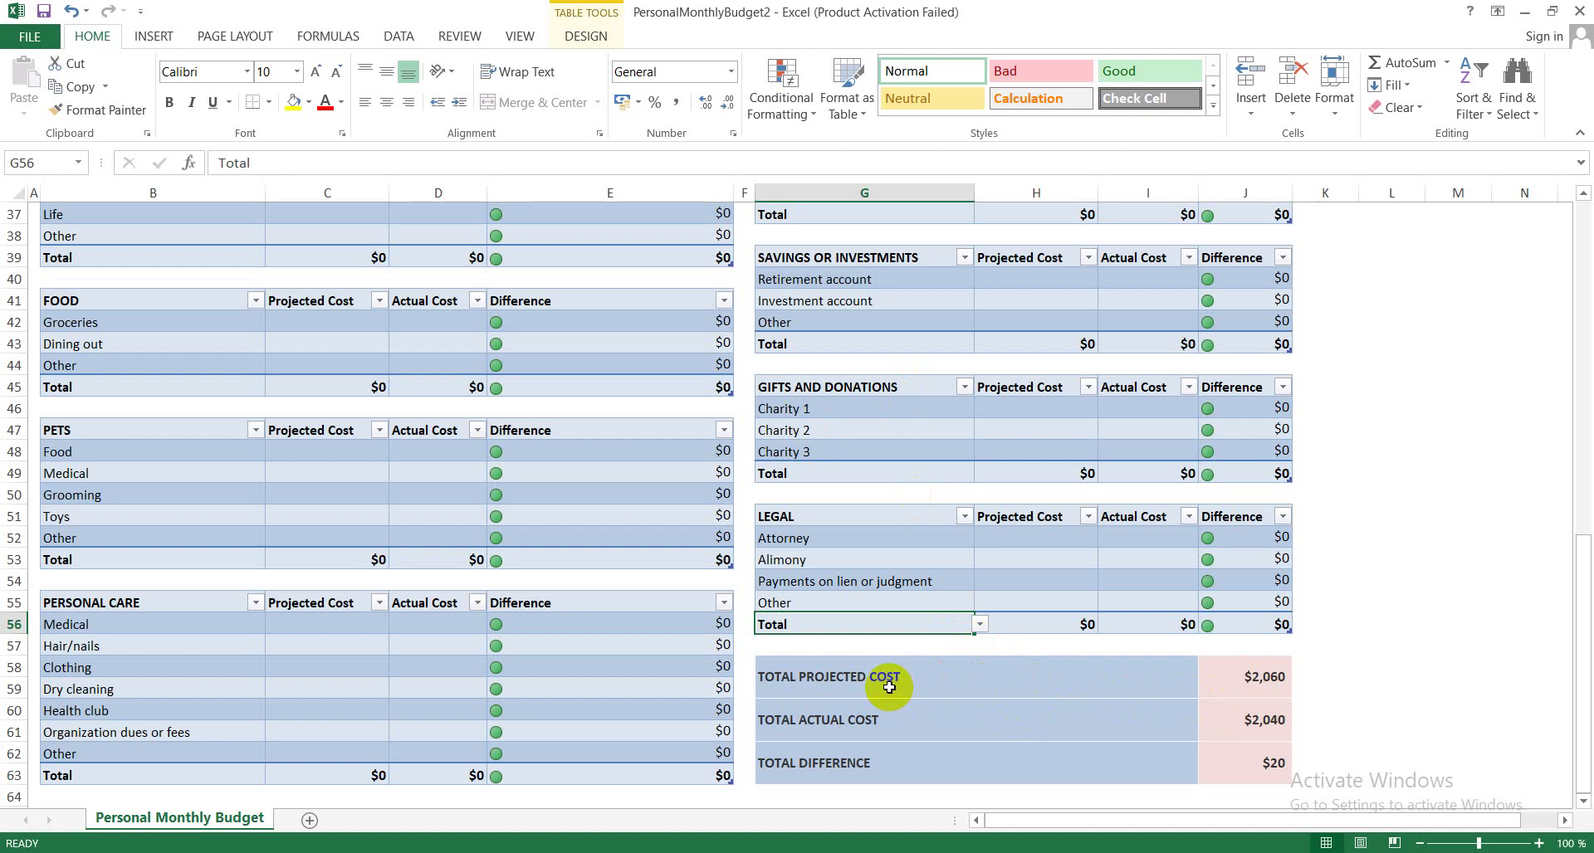
click(1258, 685)
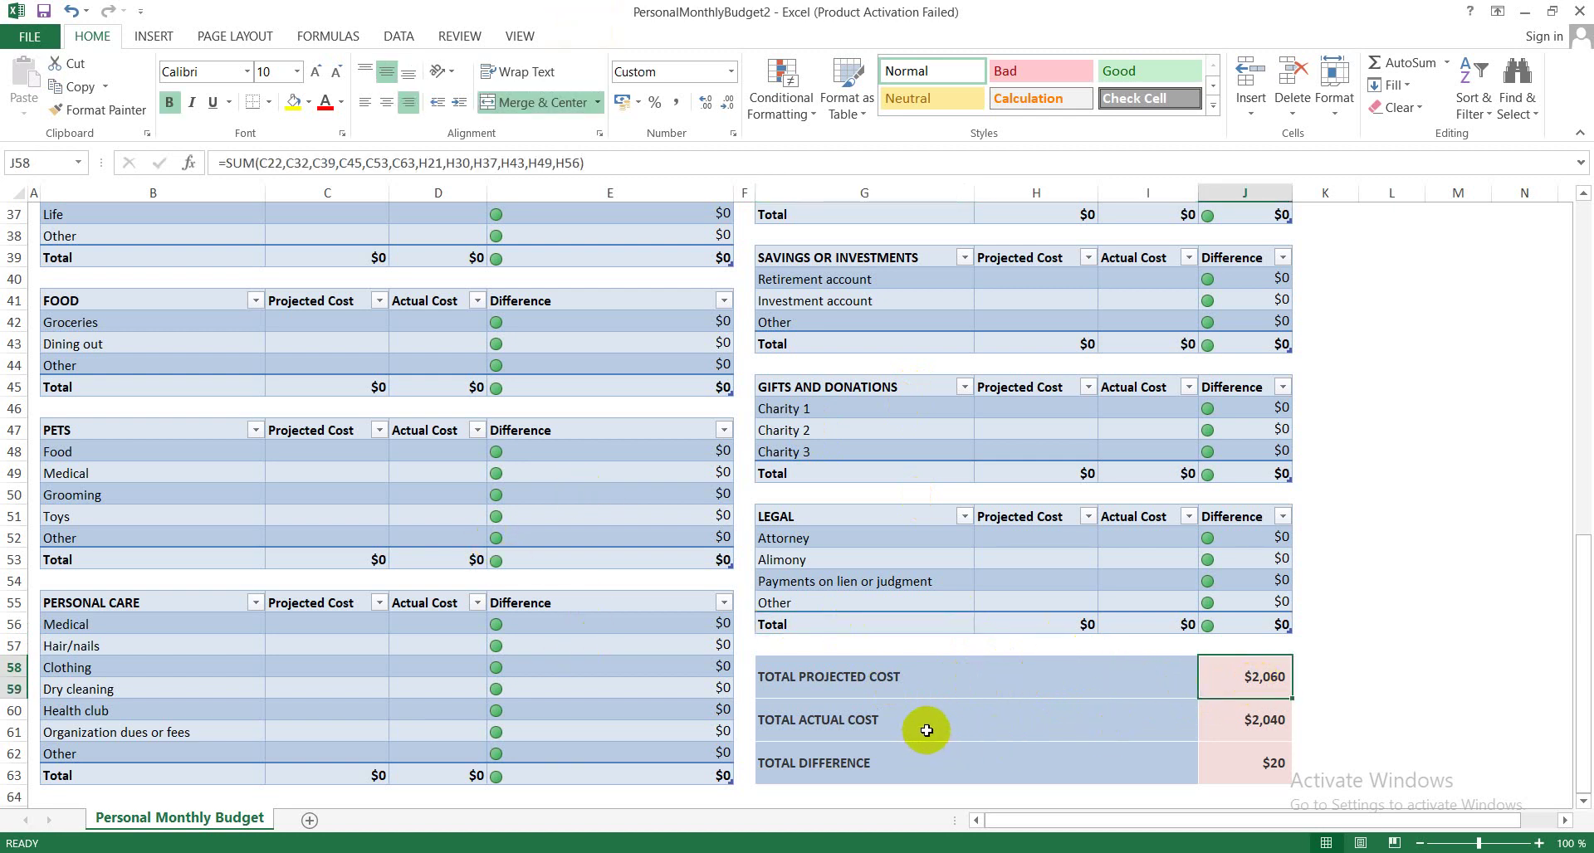
click(1257, 722)
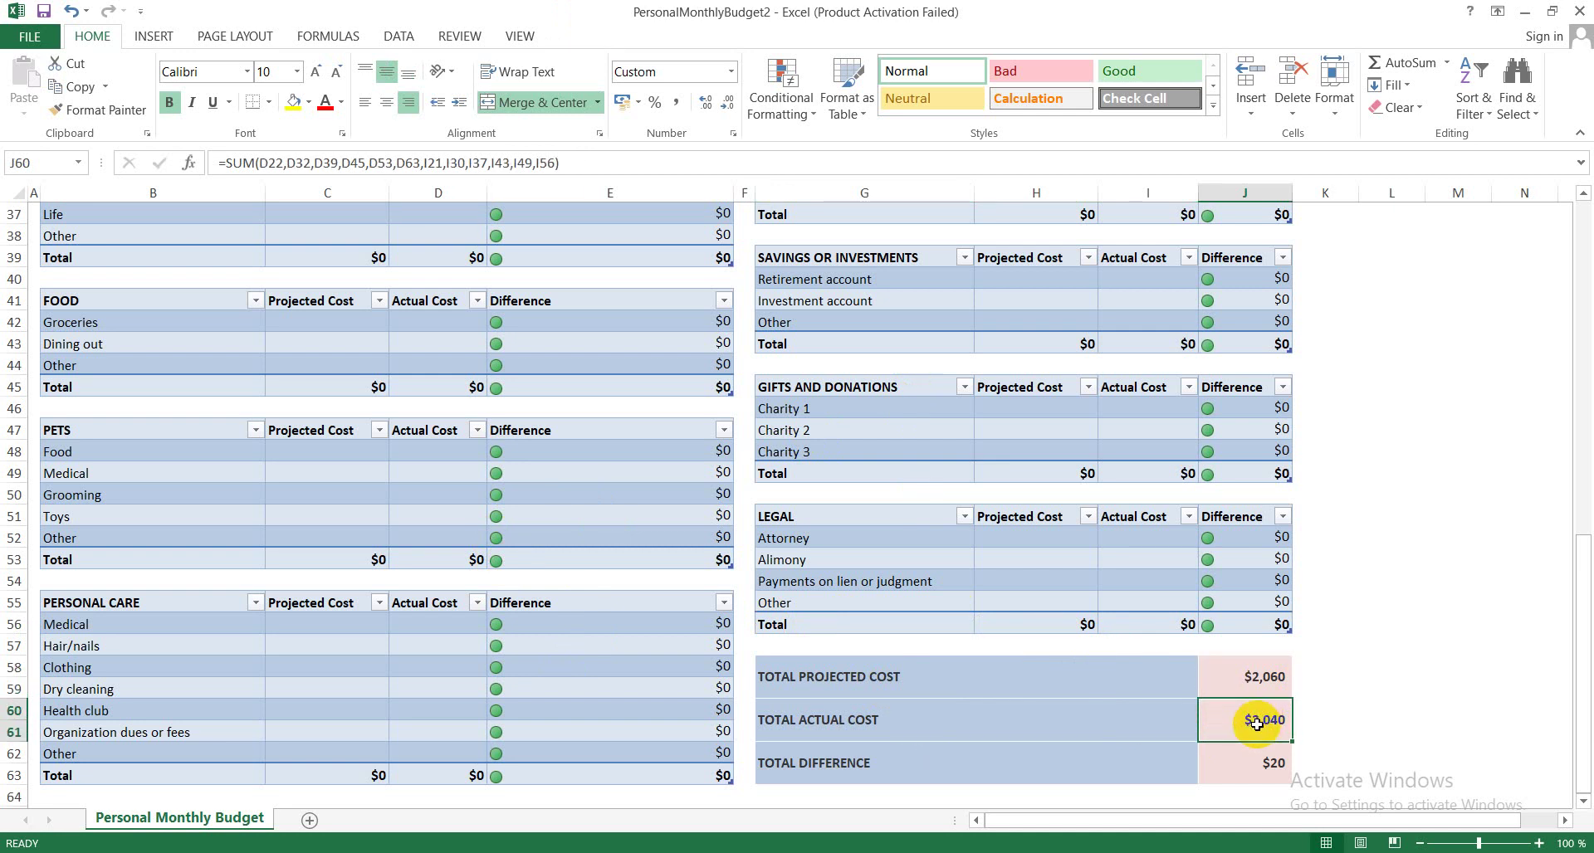
click(1252, 679)
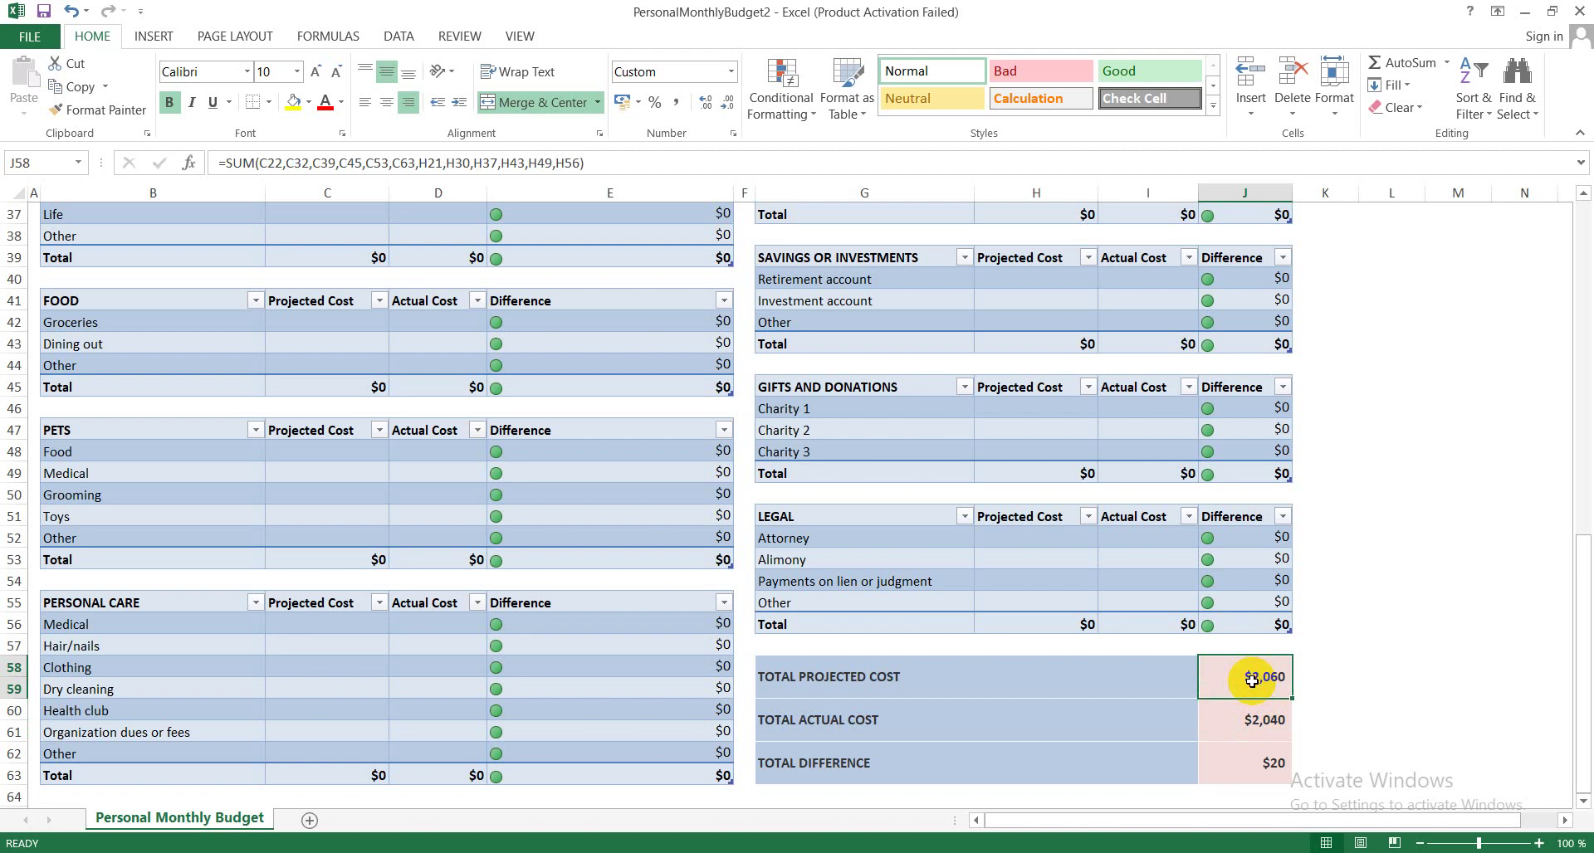
- Start a new TOTAL PROJECTED COST formula adding the Housing, Transportation and Insurance Projected Cost totals
text(=)
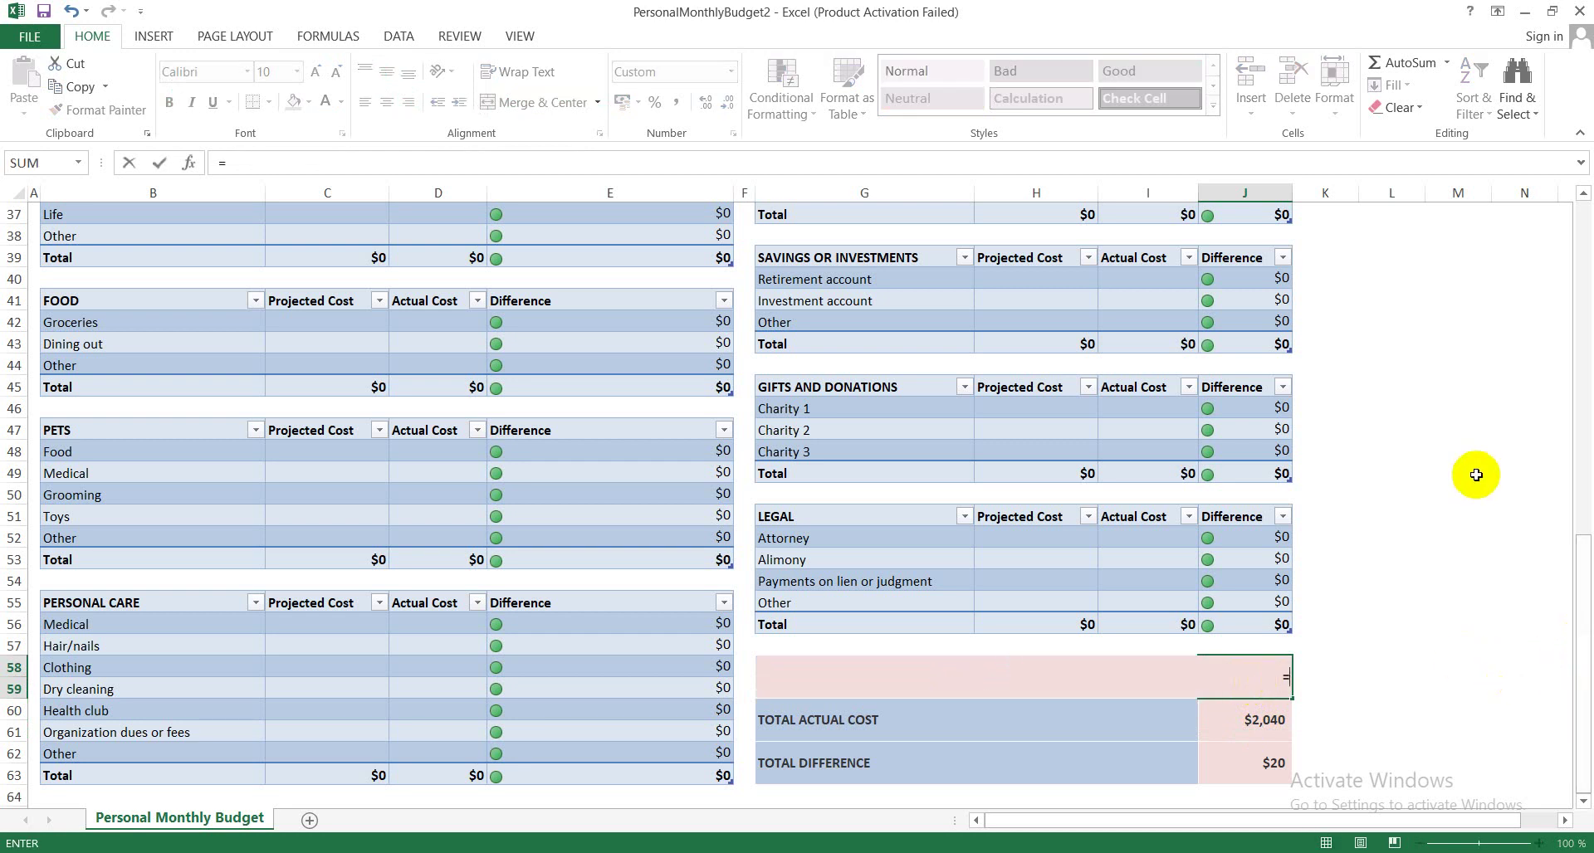
drag(1585, 590, 1569, 229)
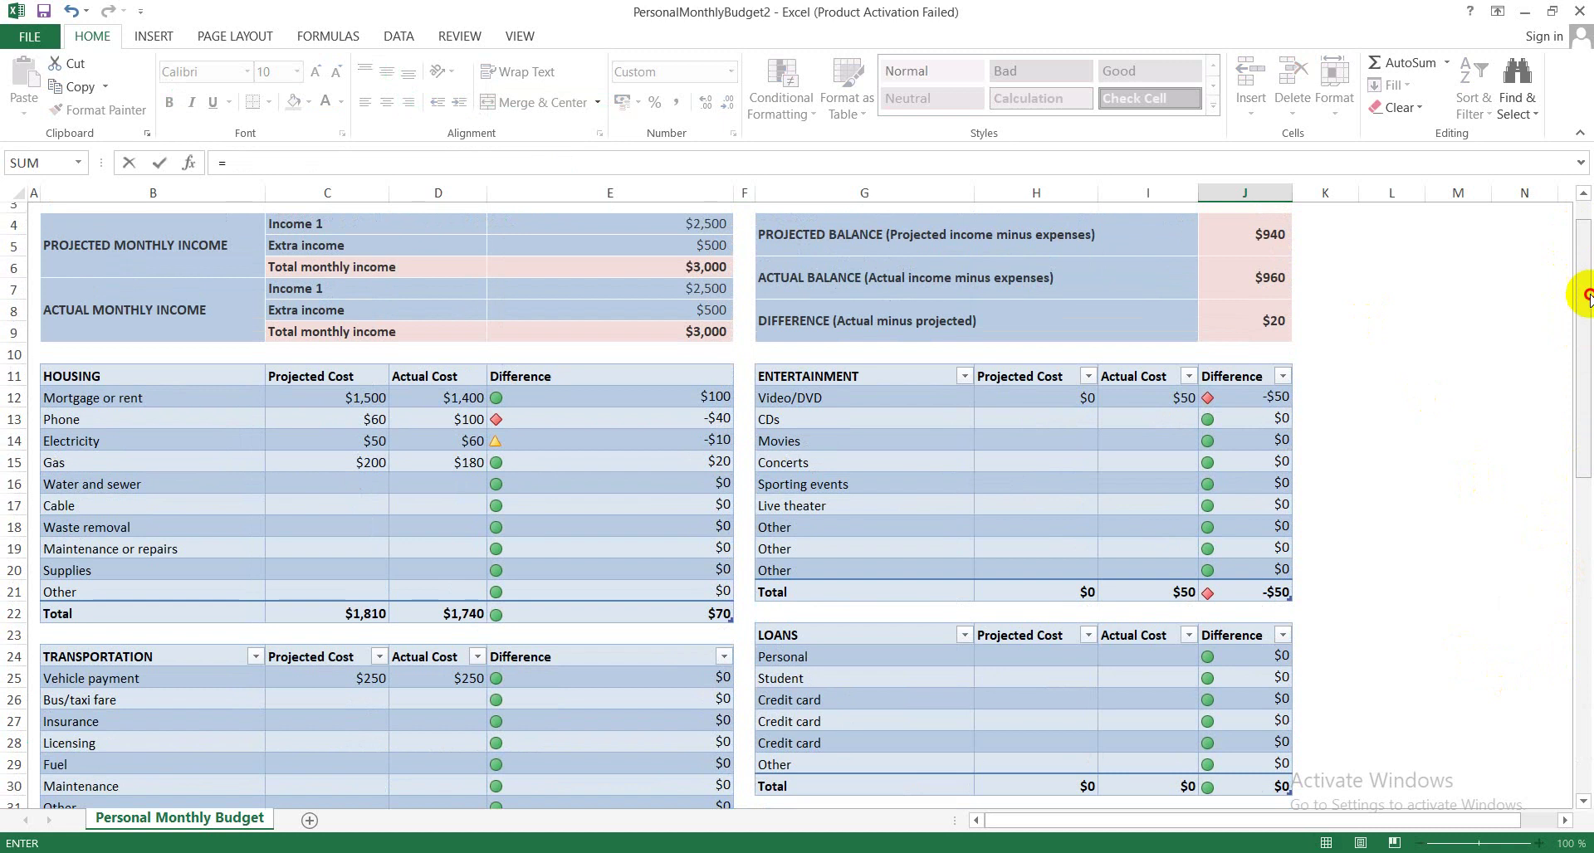
drag(1569, 229, 1586, 257)
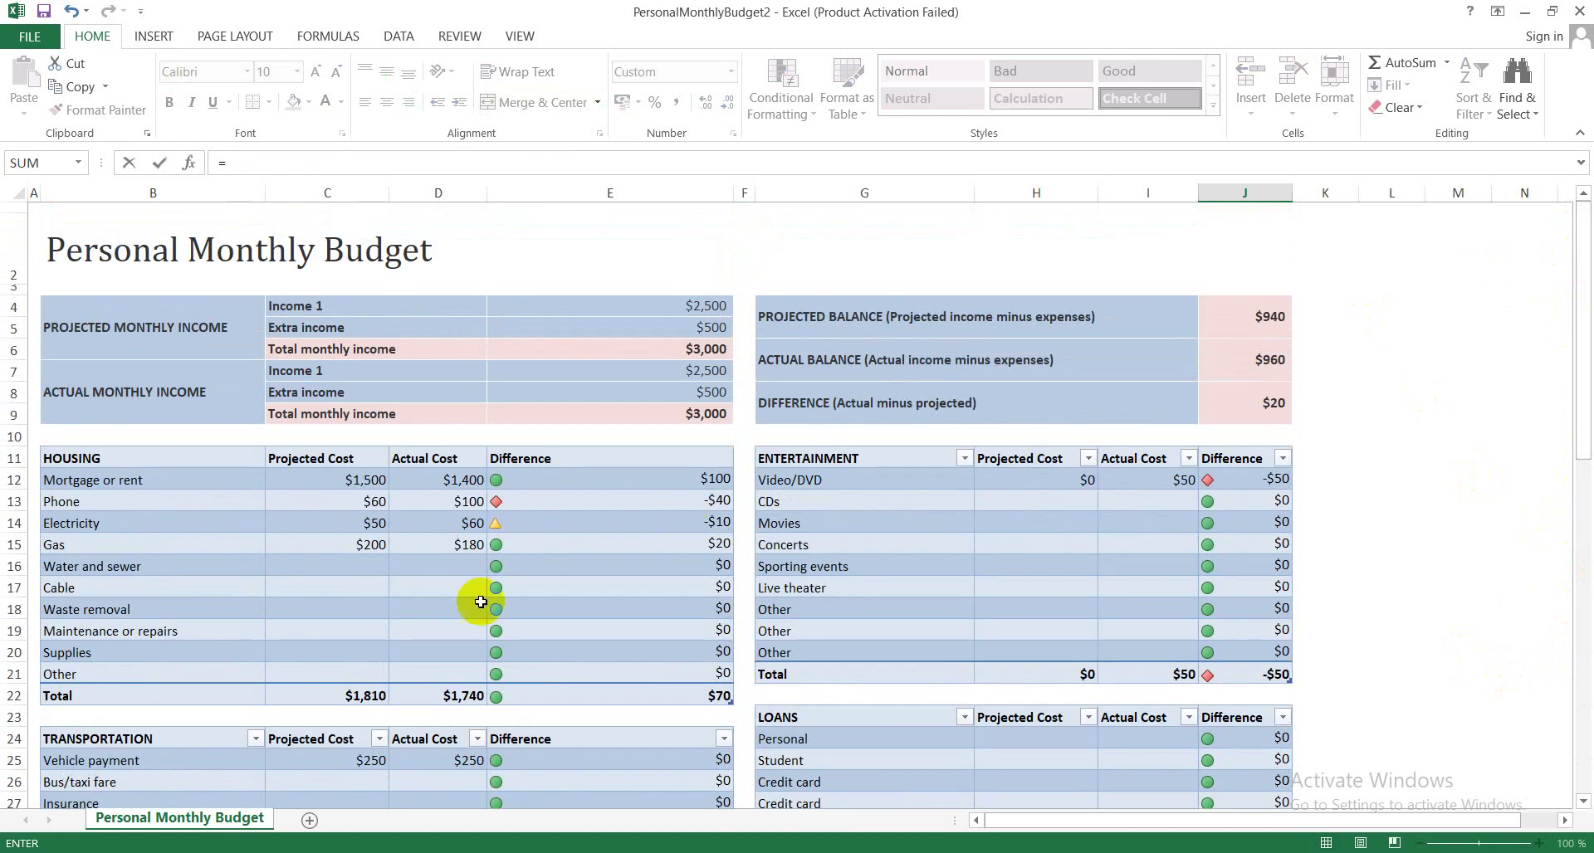
click(359, 697)
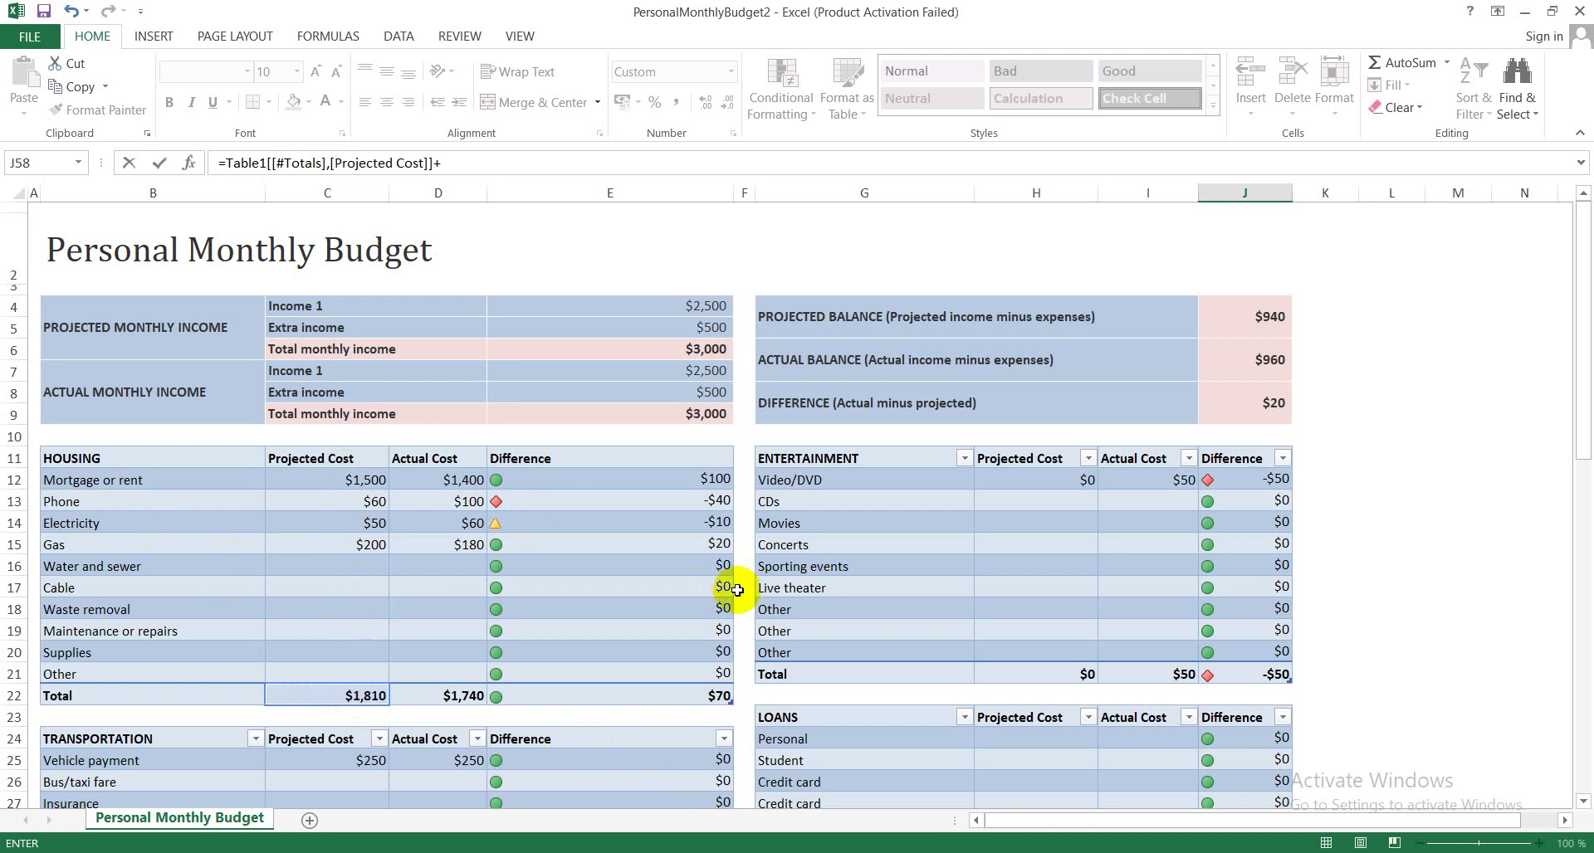
mouse_move(1585, 455)
mouse_down()
mouse_move(1582, 629)
mouse_move(1583, 508)
mouse_move(1583, 576)
mouse_up()
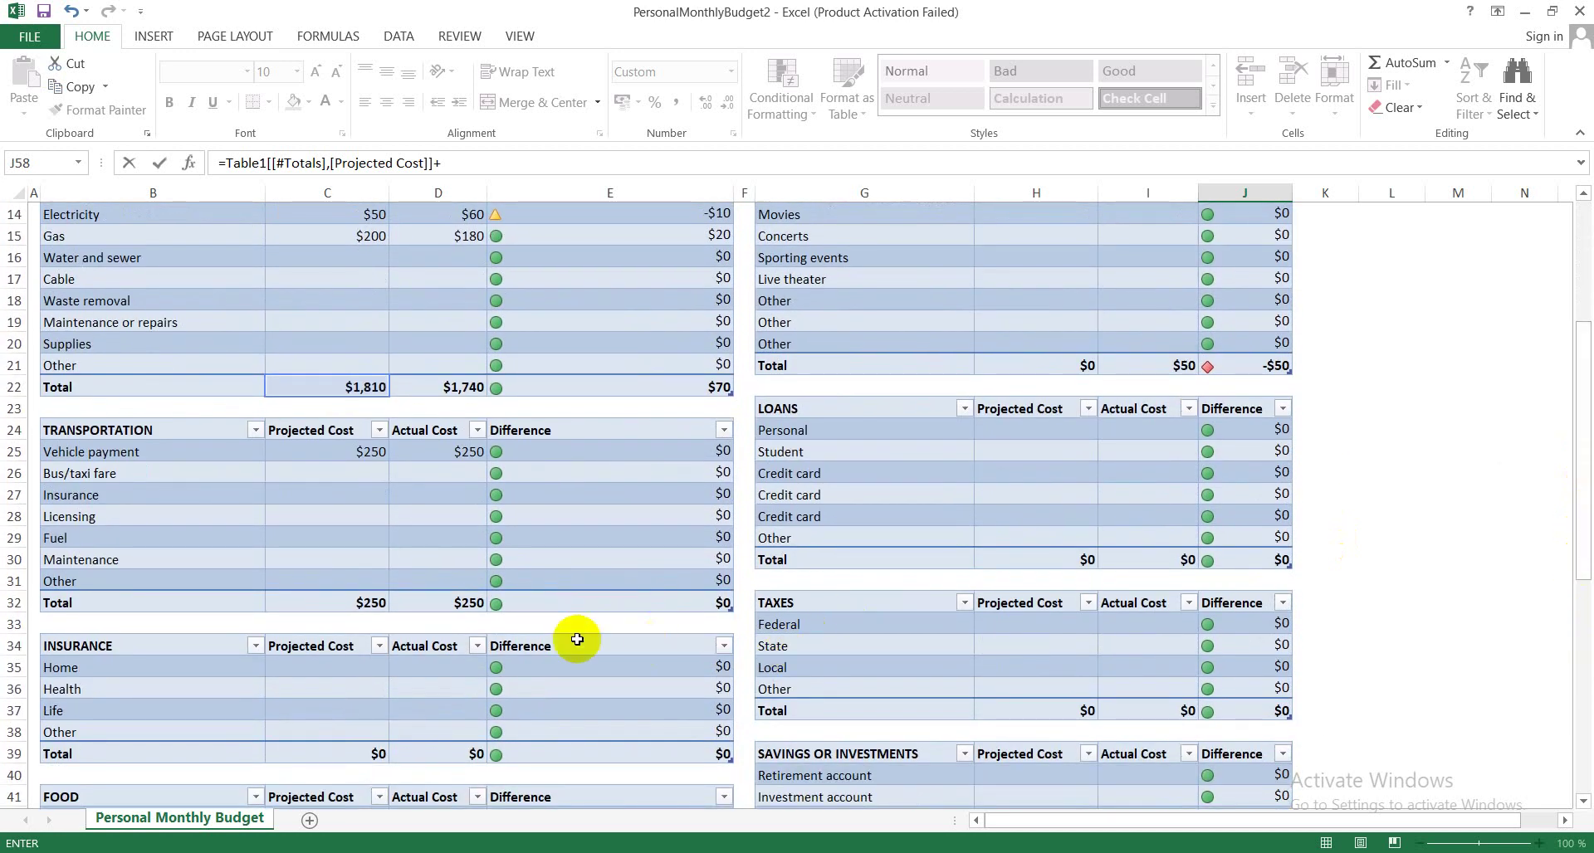
click(367, 603)
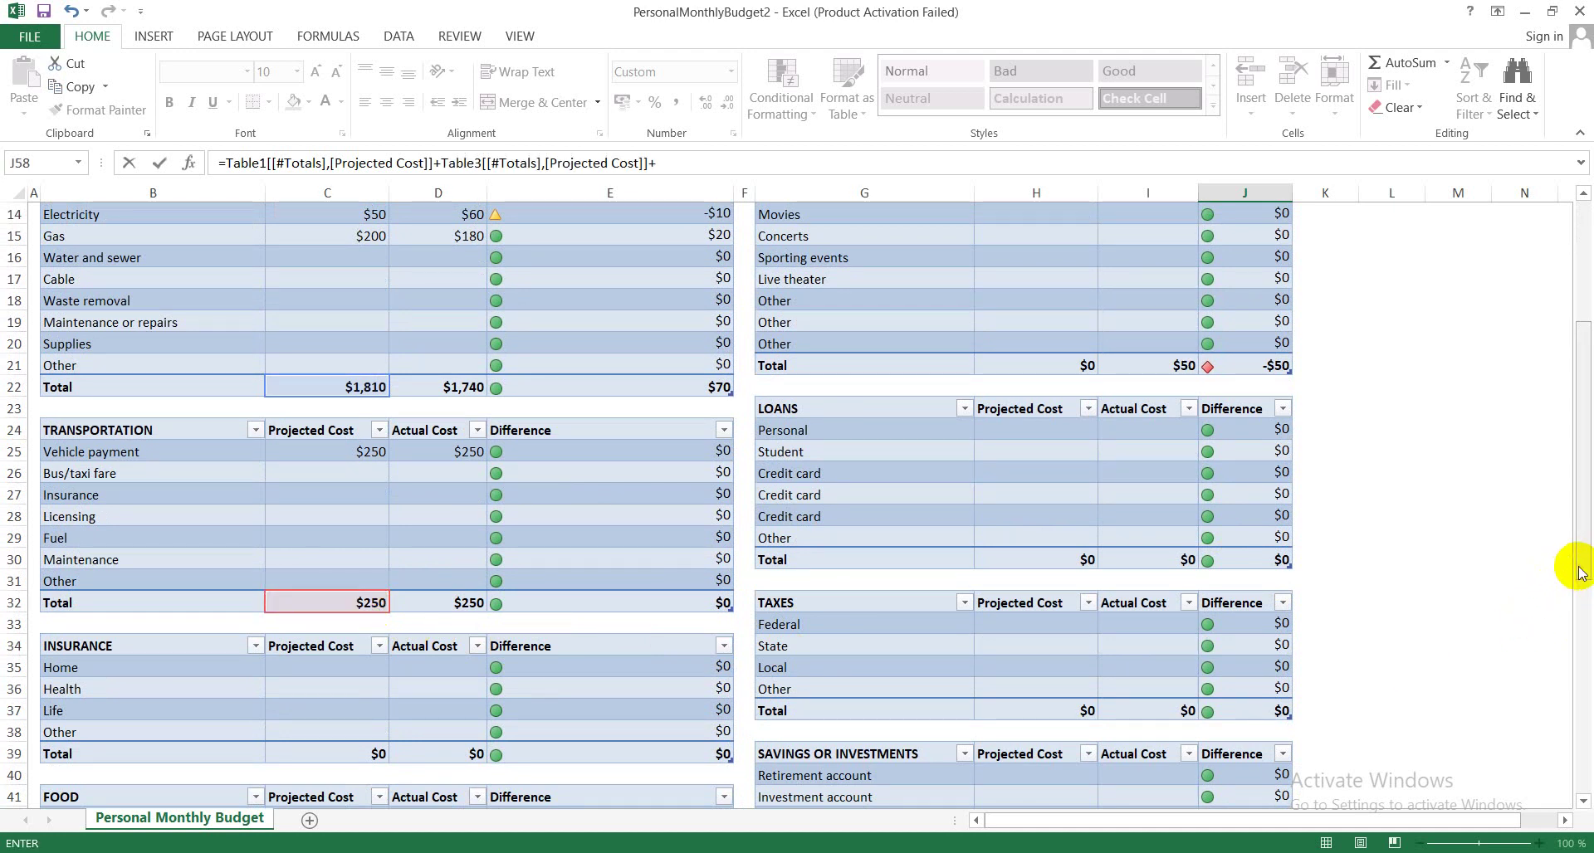
drag(1577, 567, 1580, 640)
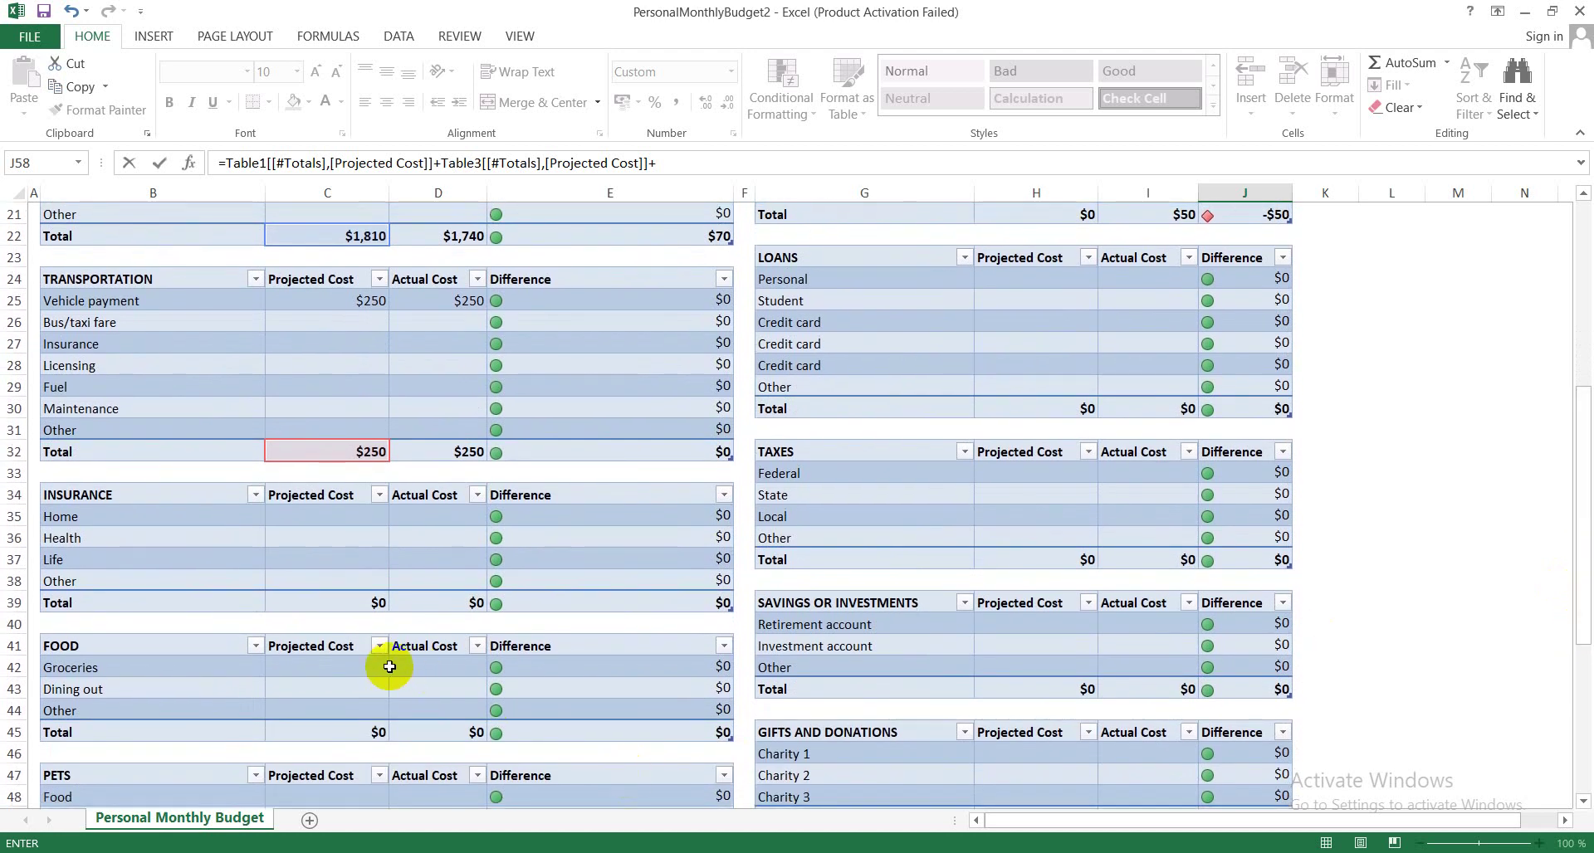
click(340, 601)
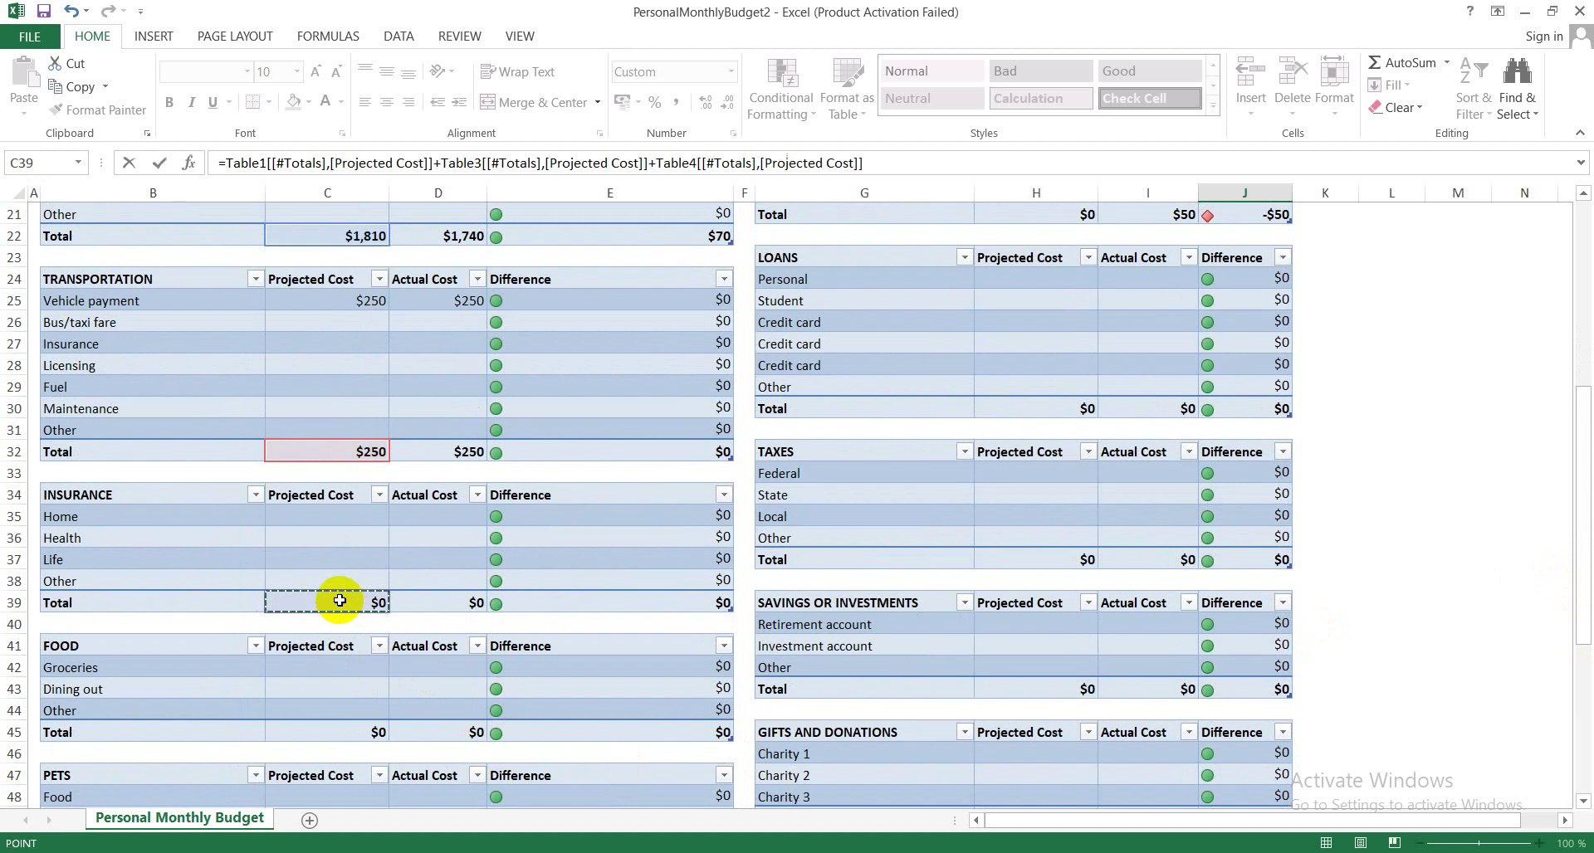
- Add the Food, Pets and Personal Care Projected Cost totals to the formula
drag(1579, 594, 1584, 668)
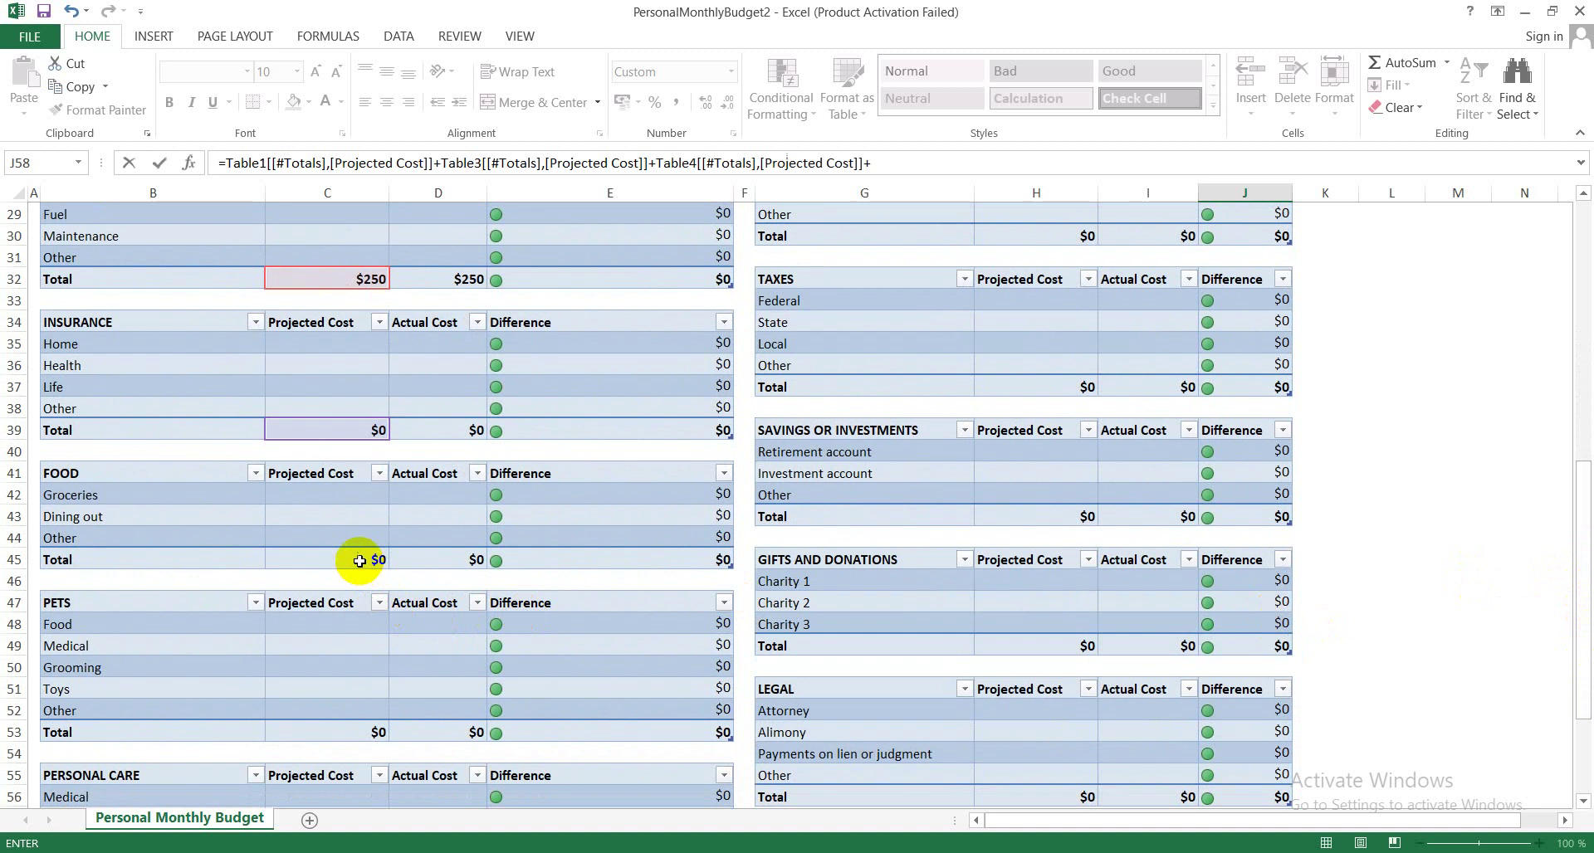
click(360, 561)
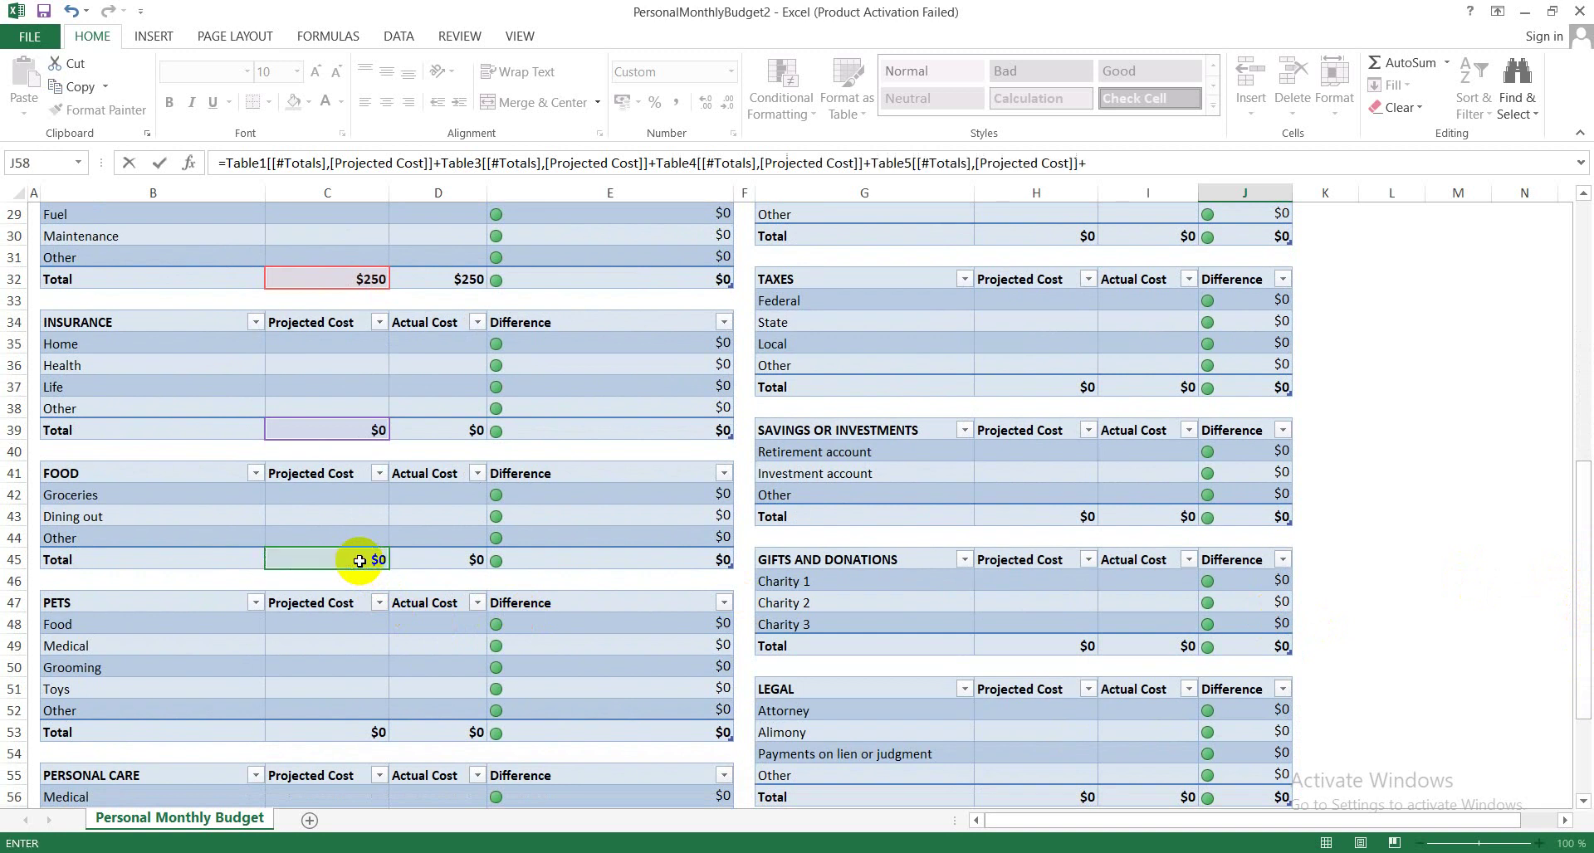
drag(1586, 602, 1583, 665)
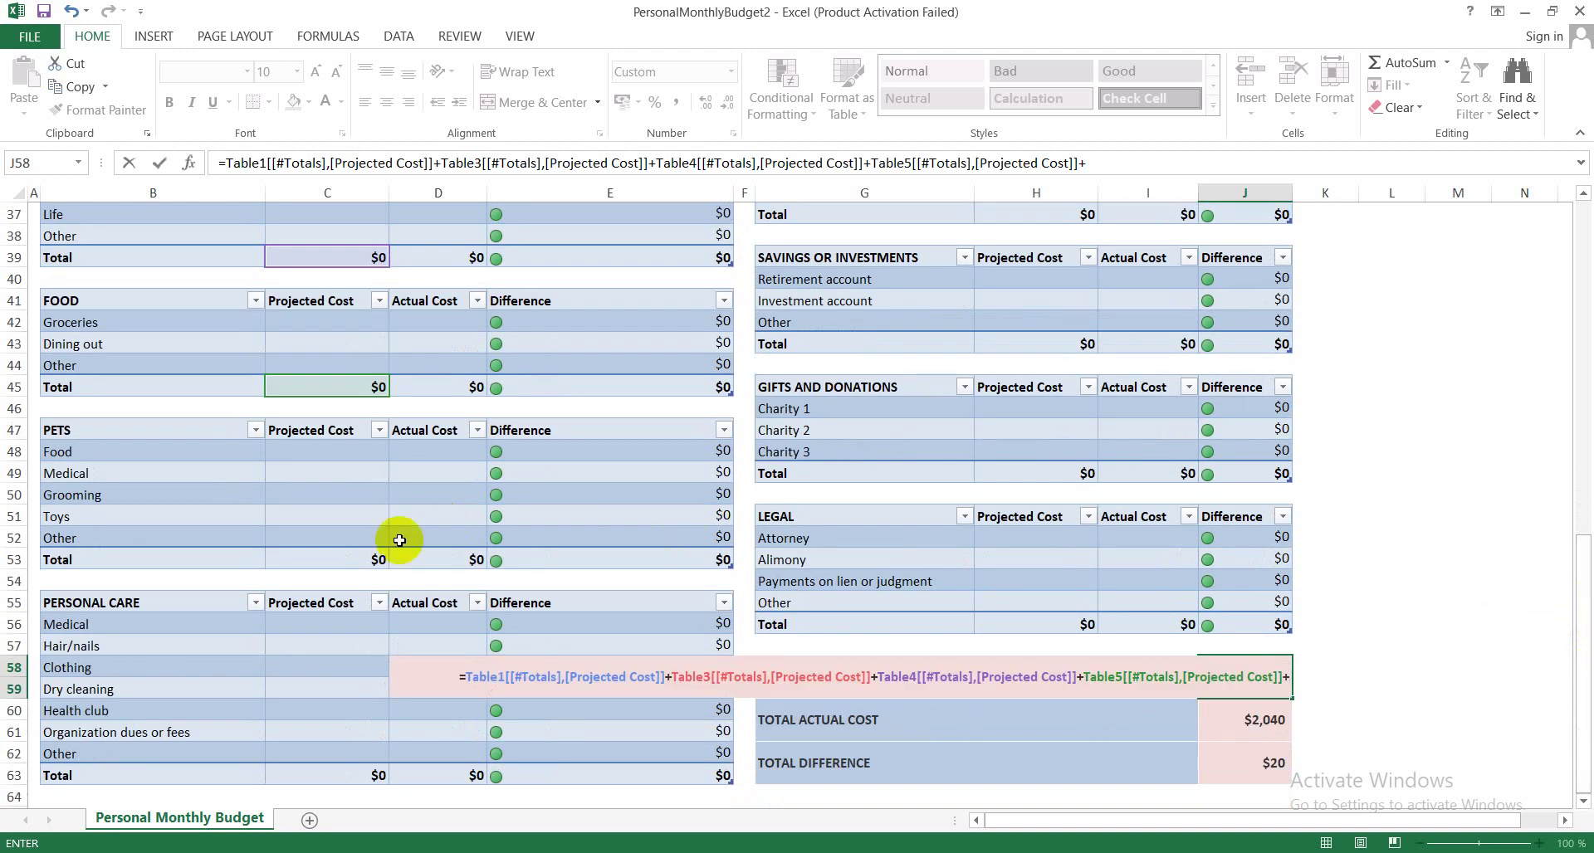
click(348, 558)
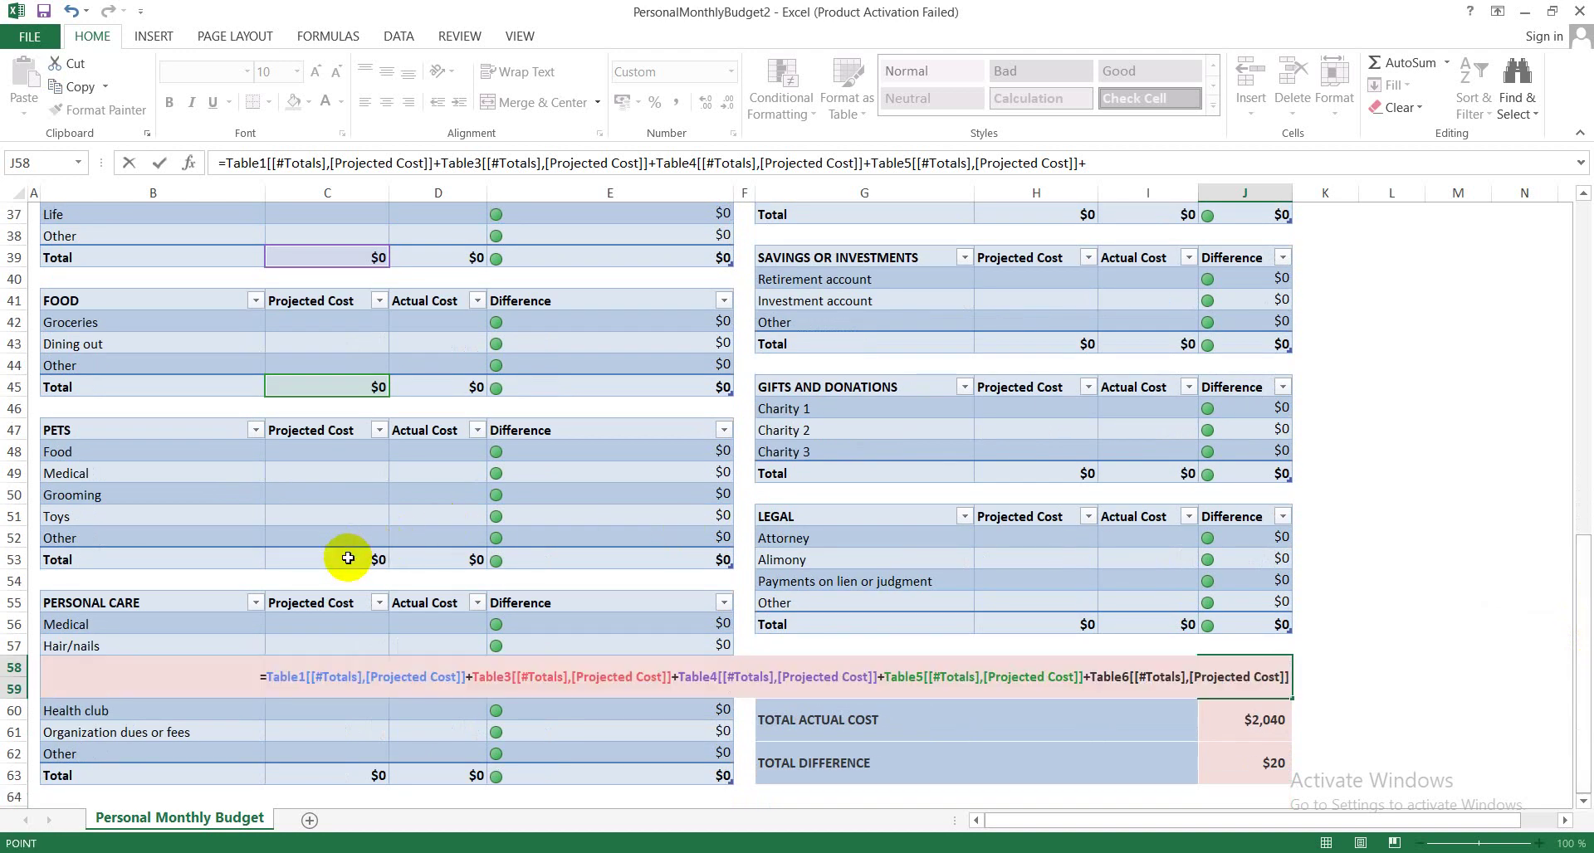
text(+)
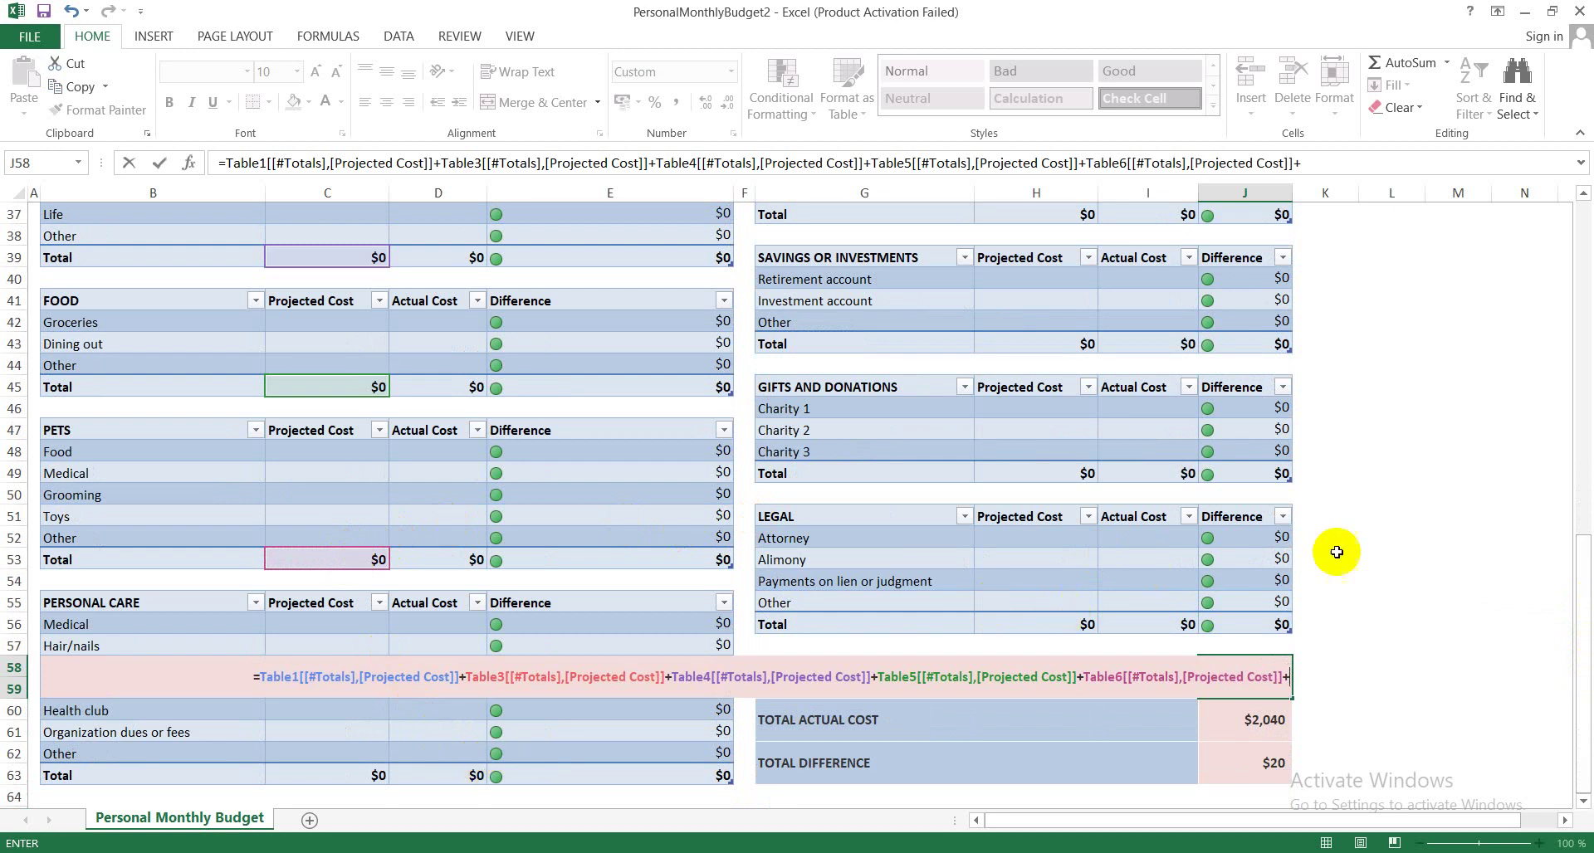
drag(1582, 538, 1588, 642)
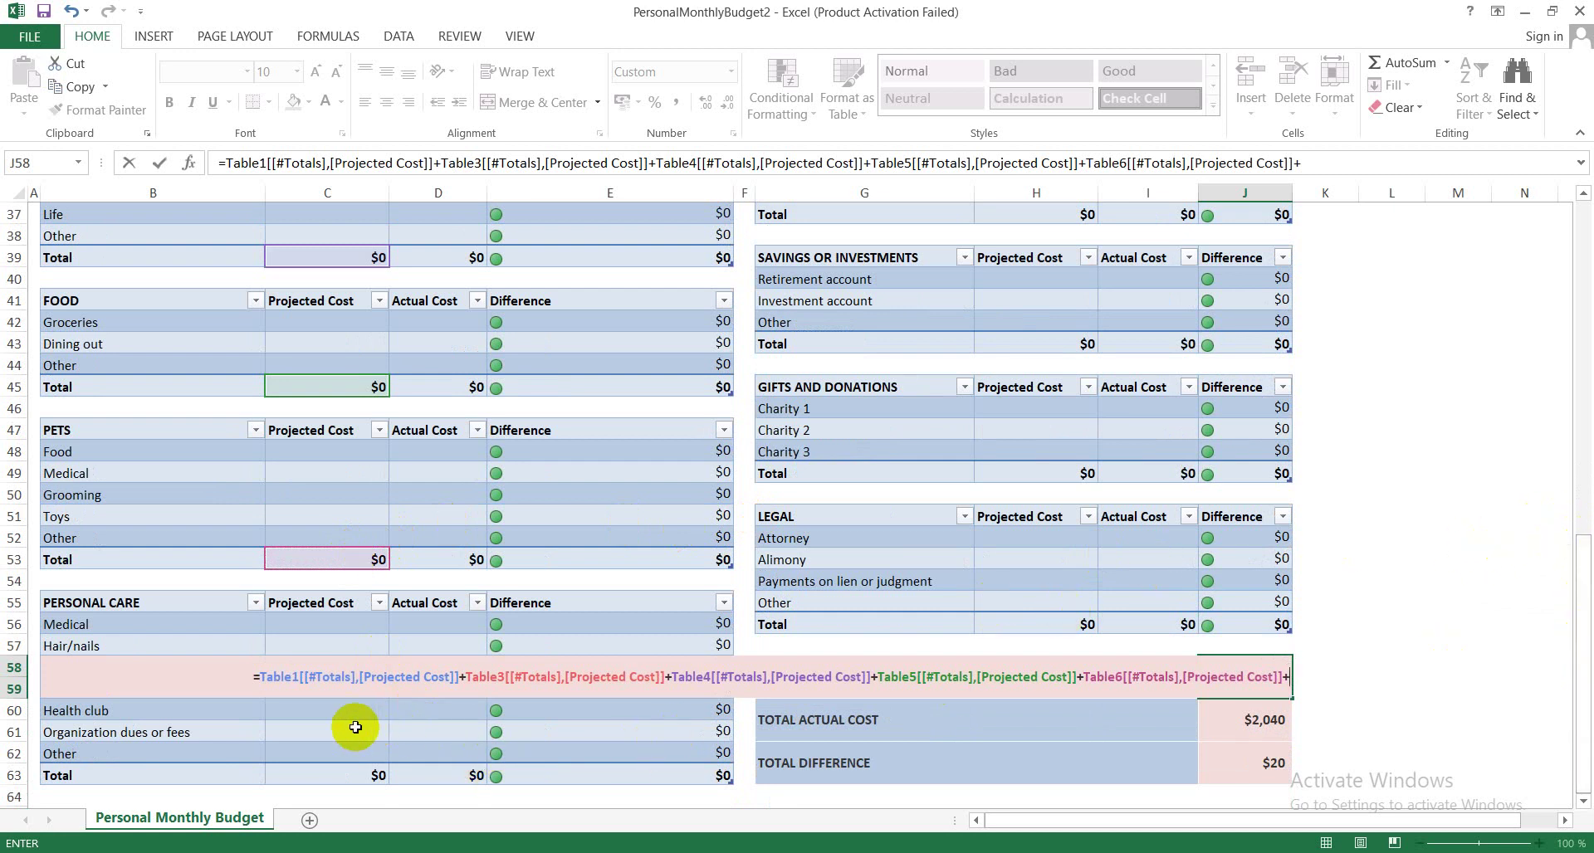
click(348, 774)
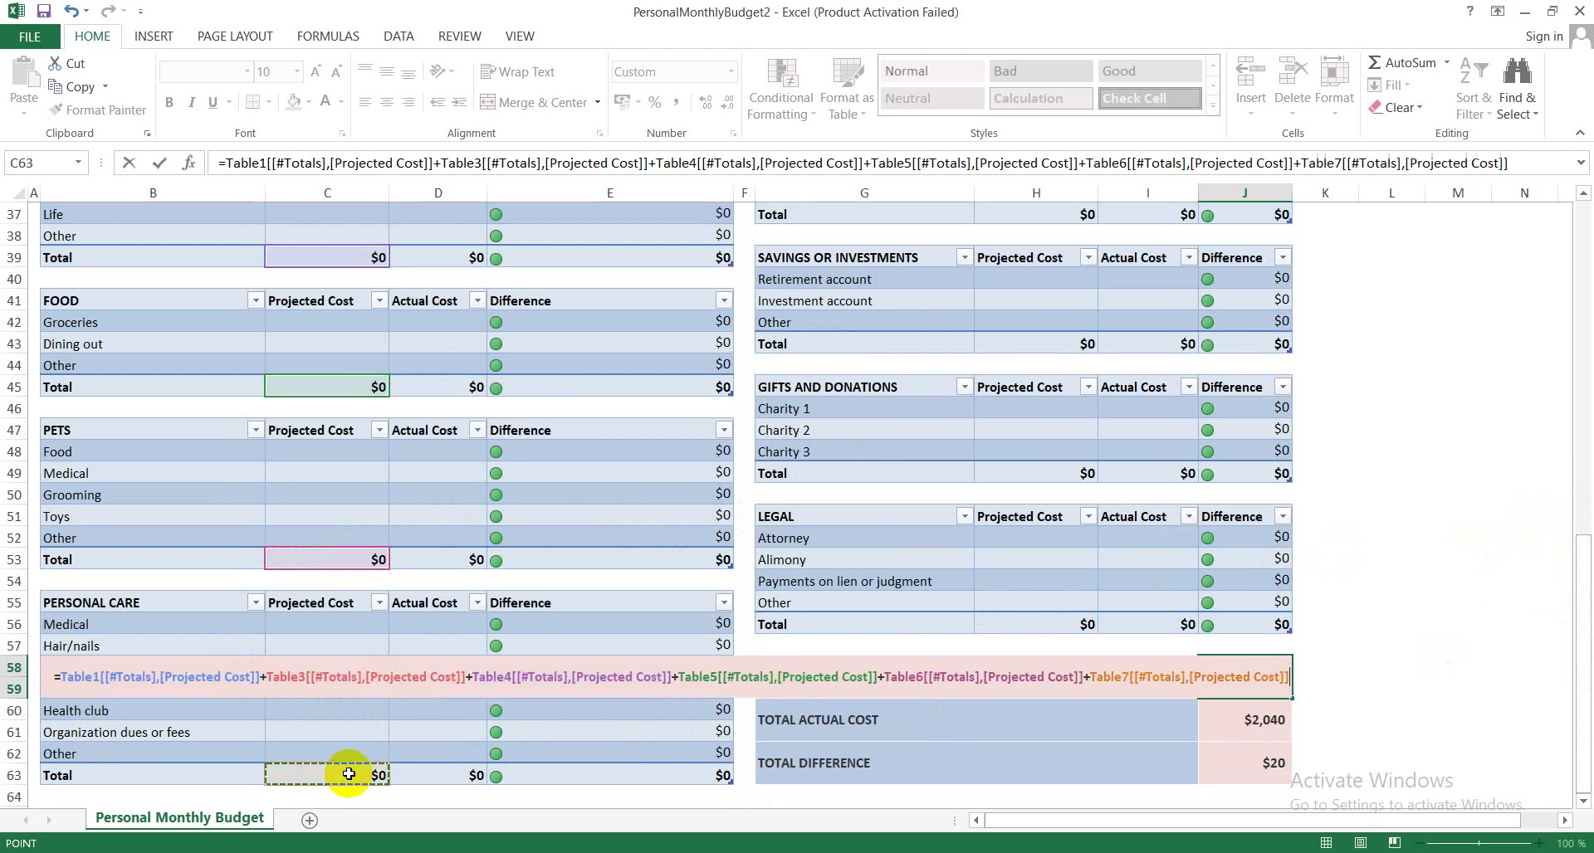
text(+)
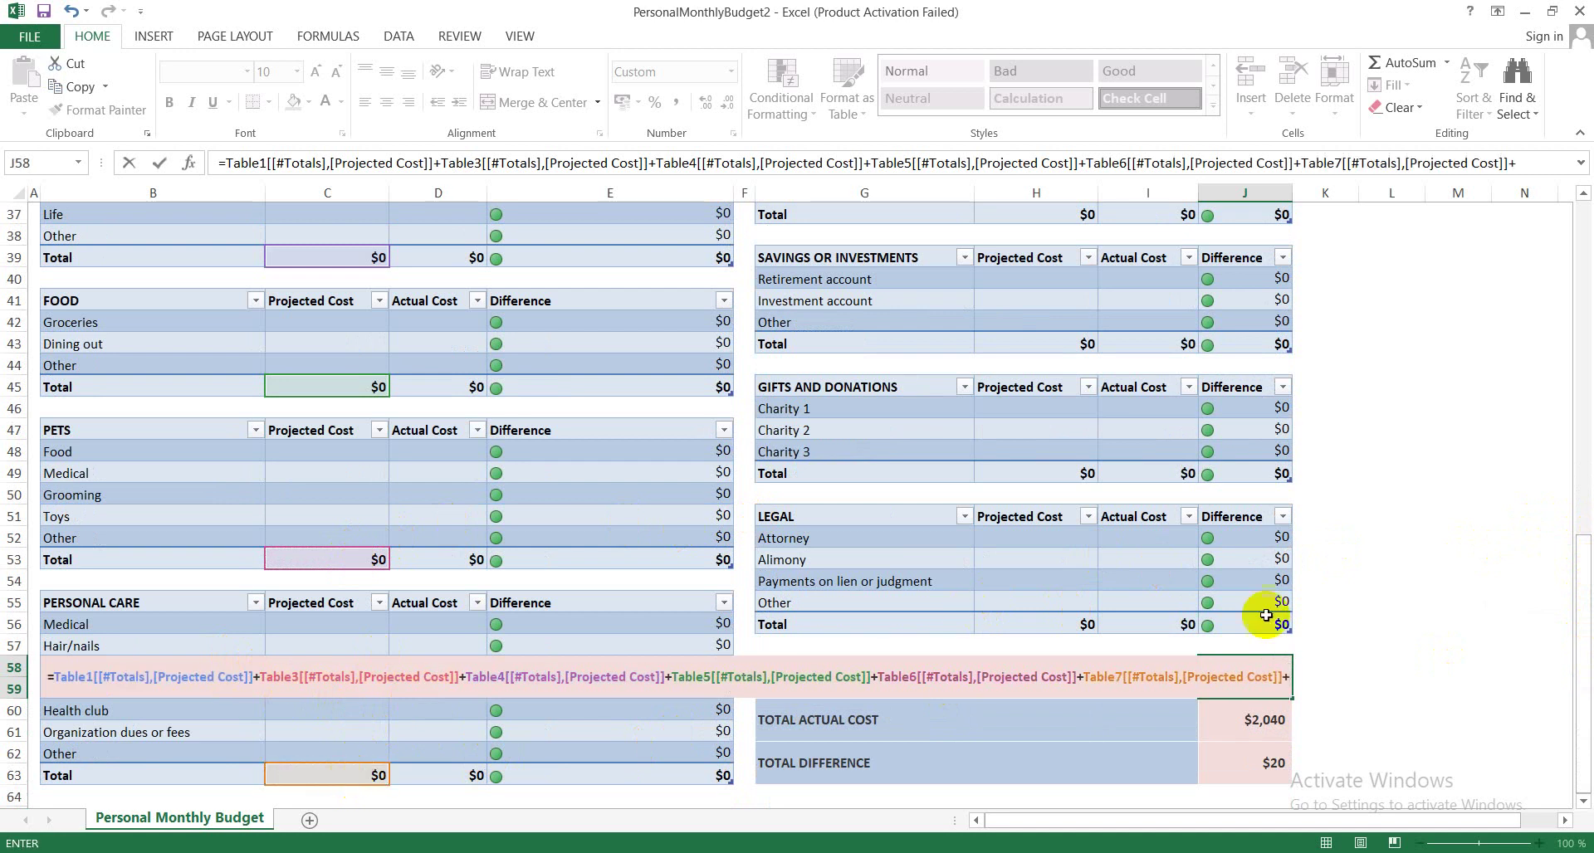
drag(1588, 618, 1587, 291)
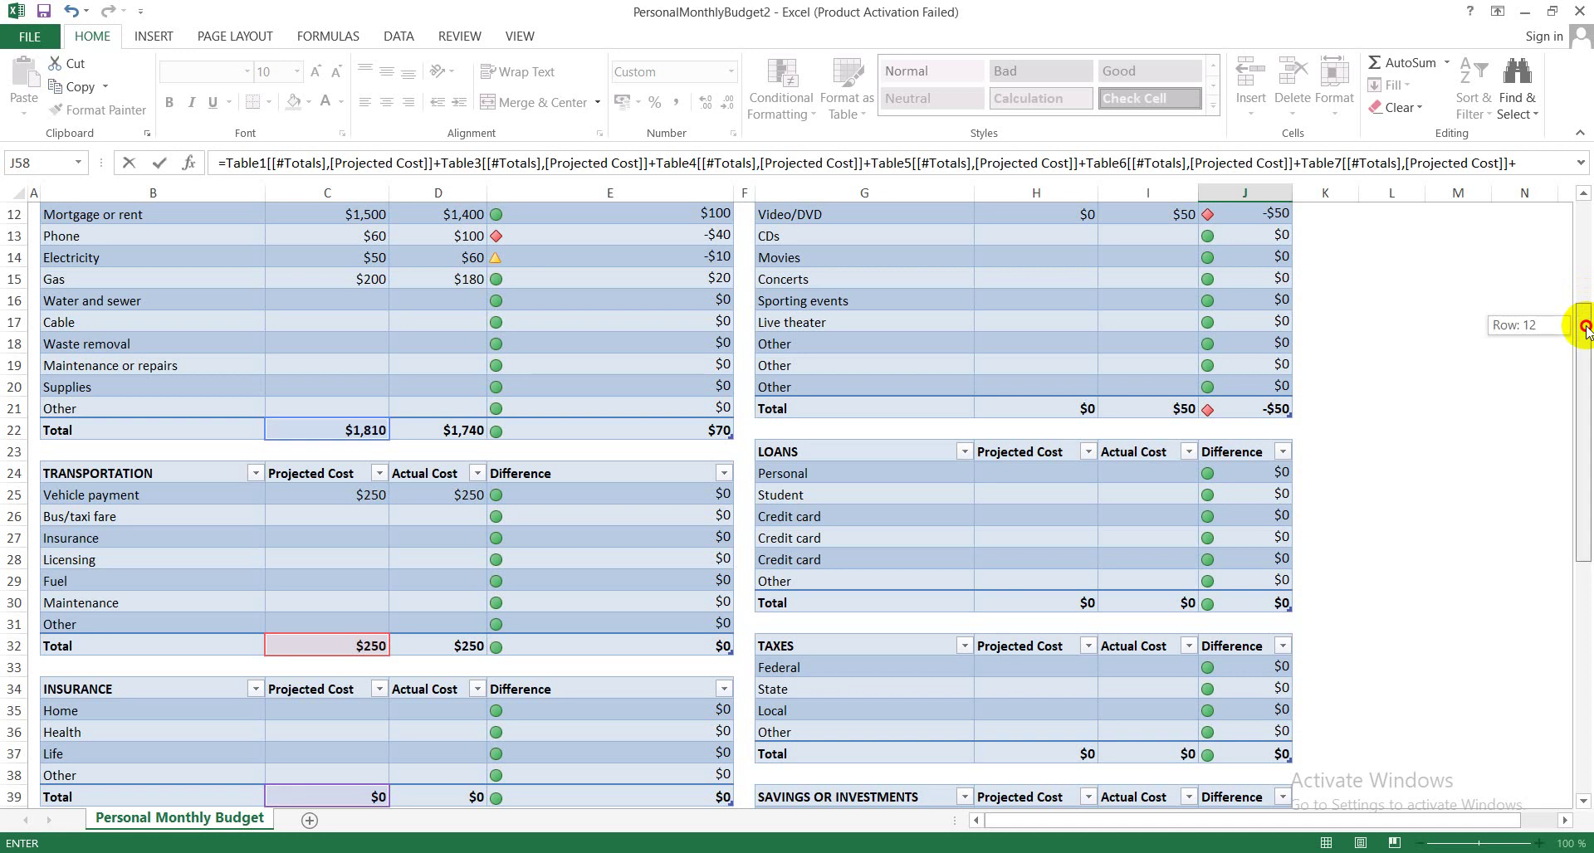
- Add the Entertainment, Loans and Taxes Projected Cost totals to the formula
mouse_move(1588, 296)
mouse_down()
mouse_move(1587, 243)
mouse_move(1517, 267)
mouse_up()
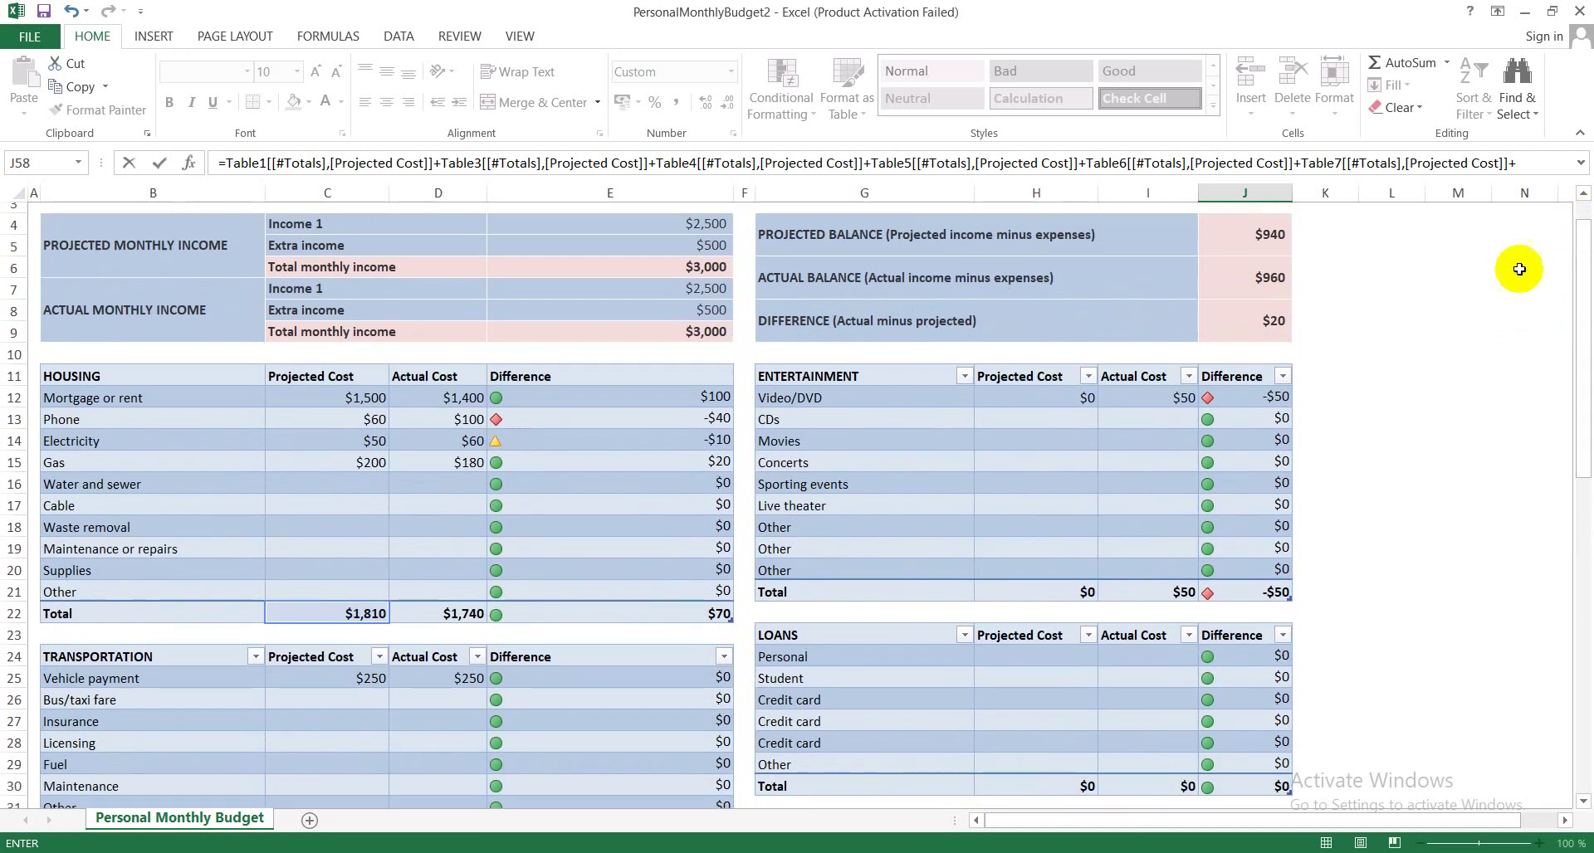
click(1050, 587)
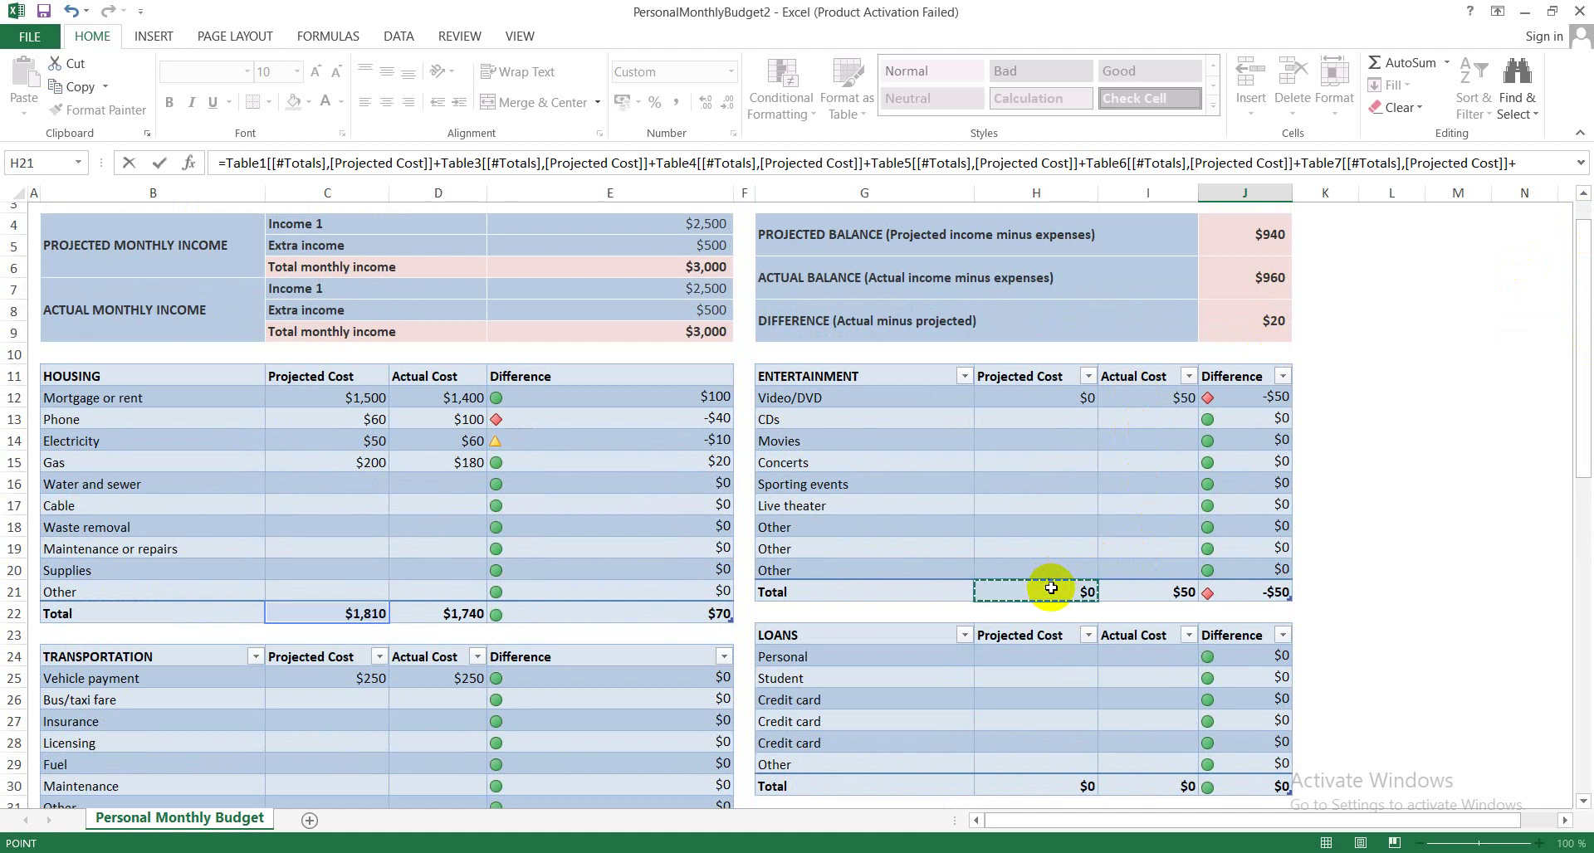
text(+)
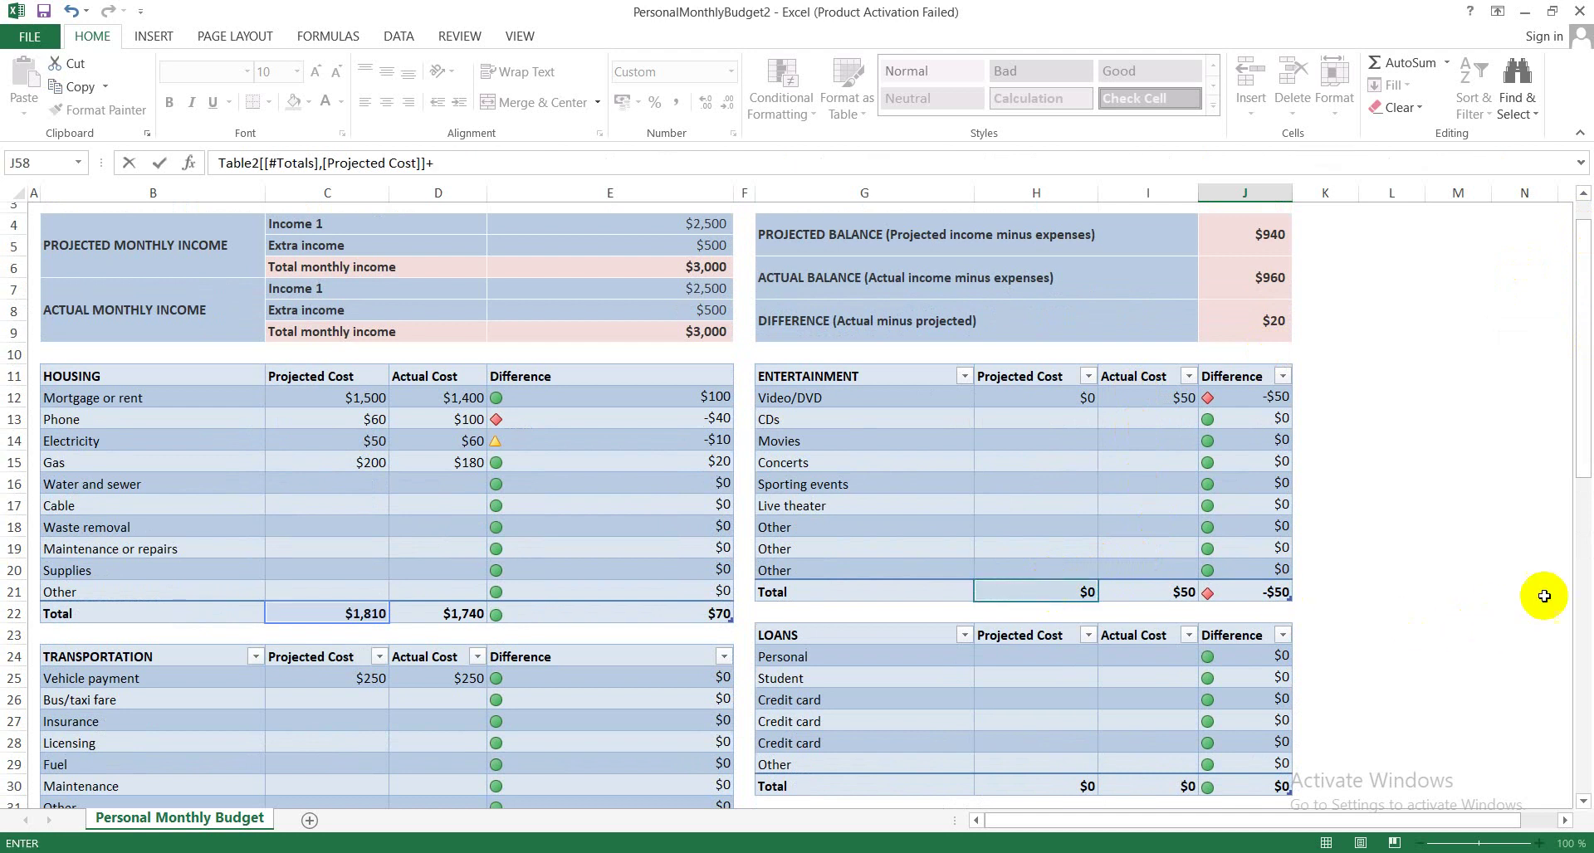
drag(1579, 488, 1576, 558)
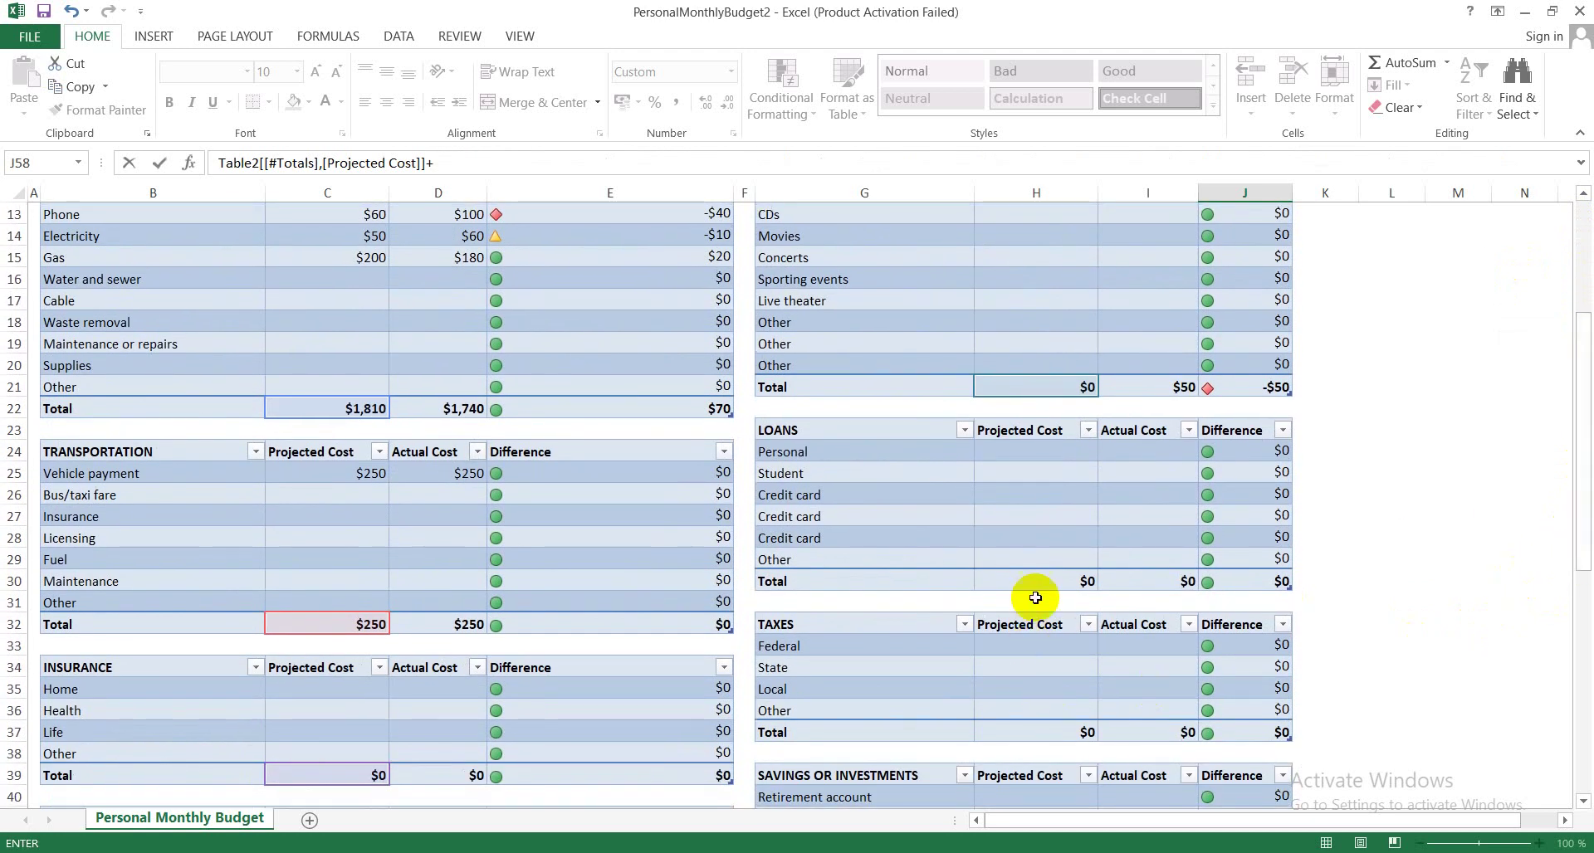
click(1035, 585)
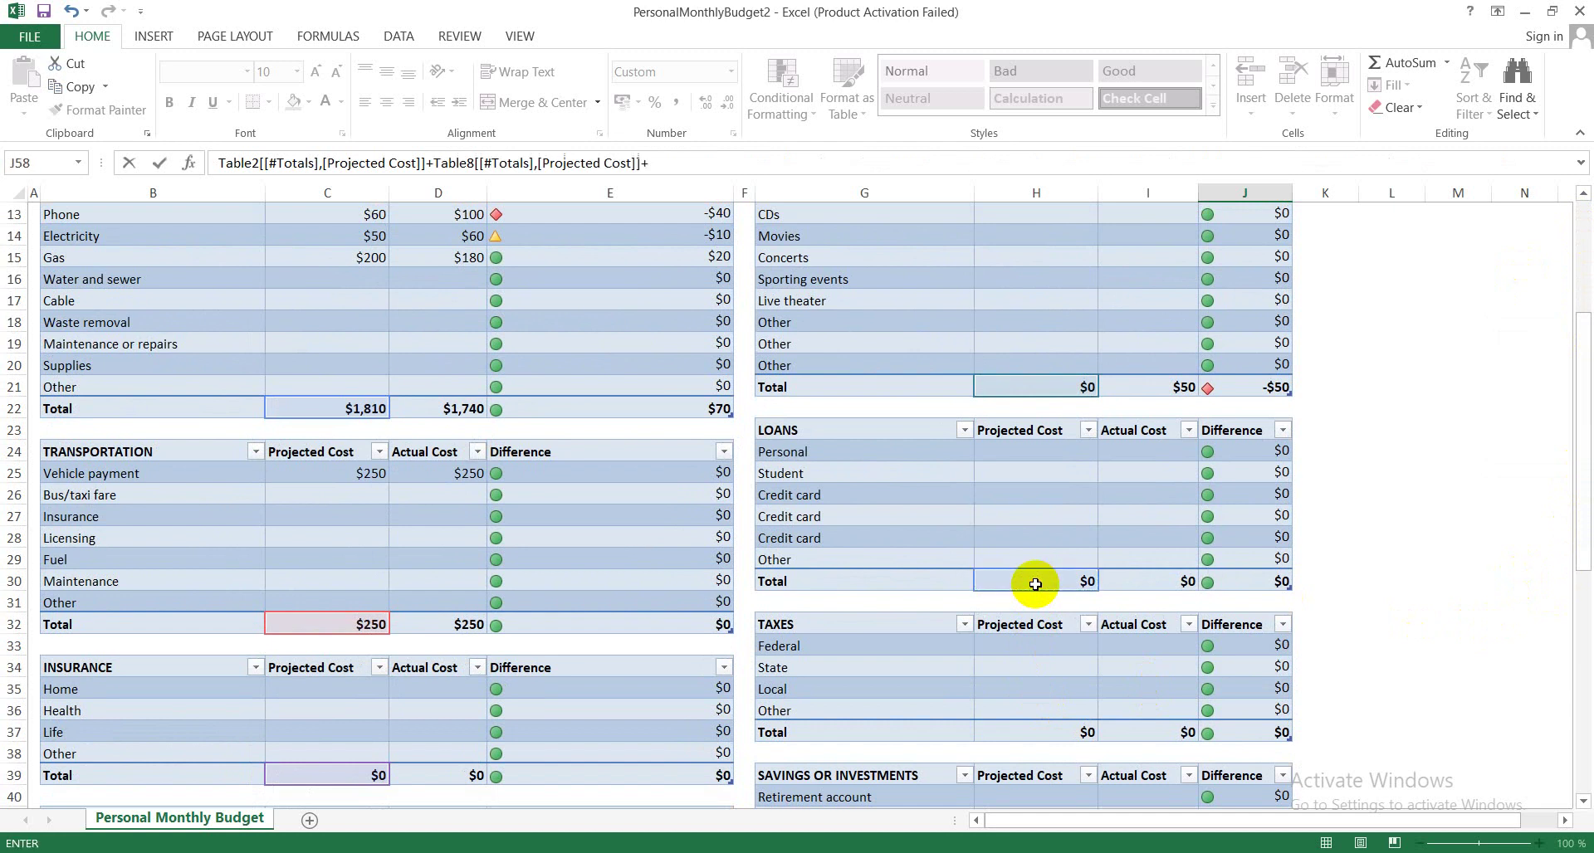
click(1045, 733)
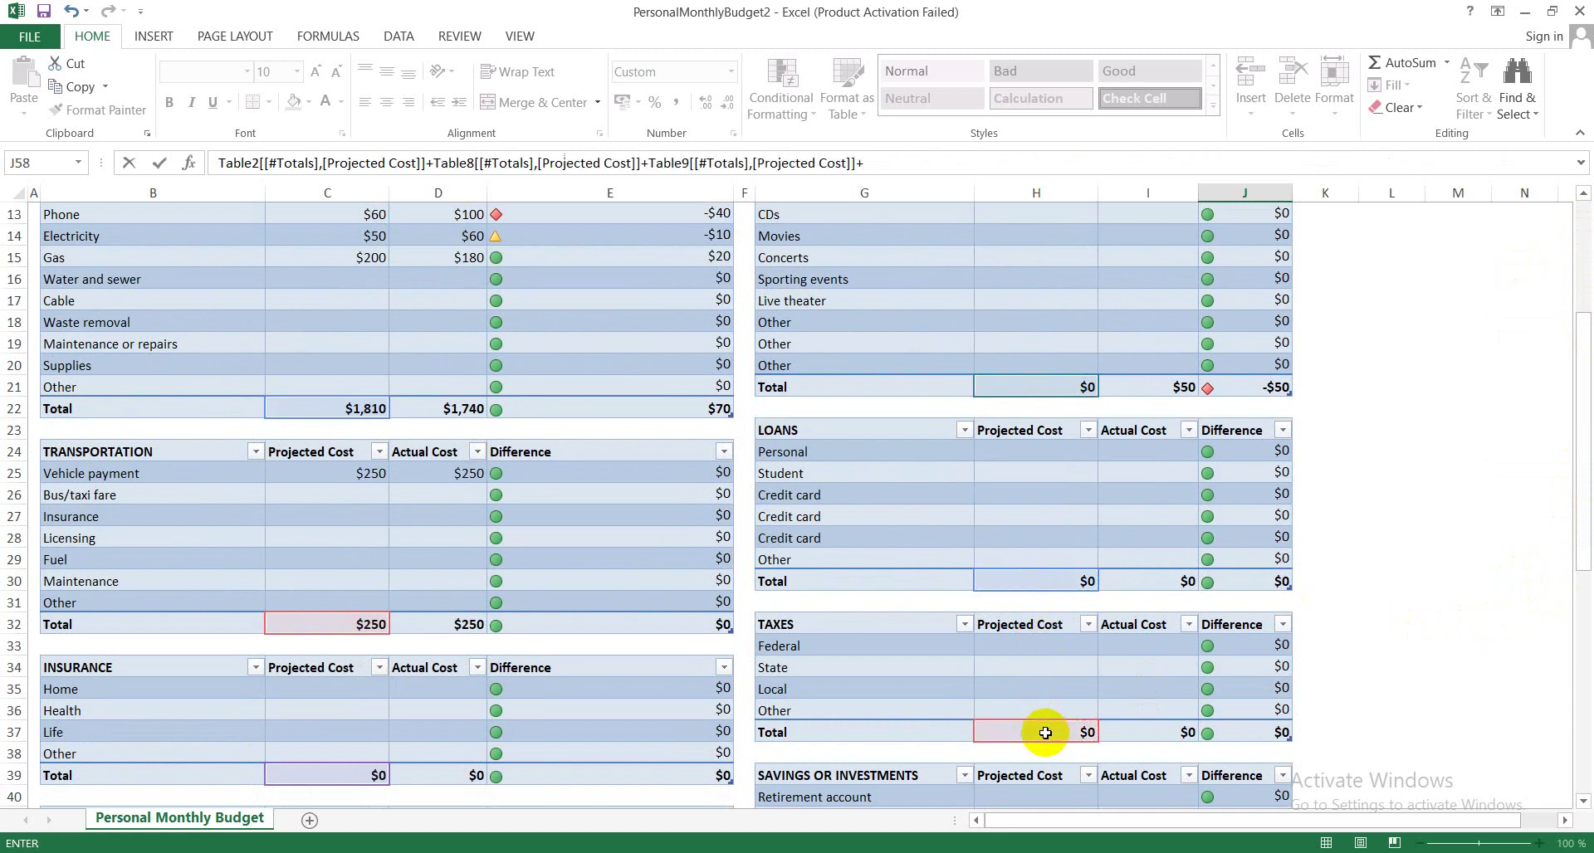
- Add the Savings or Investments, Gifts and Donations and Legal totals and commit the formula
drag(1578, 558, 1578, 644)
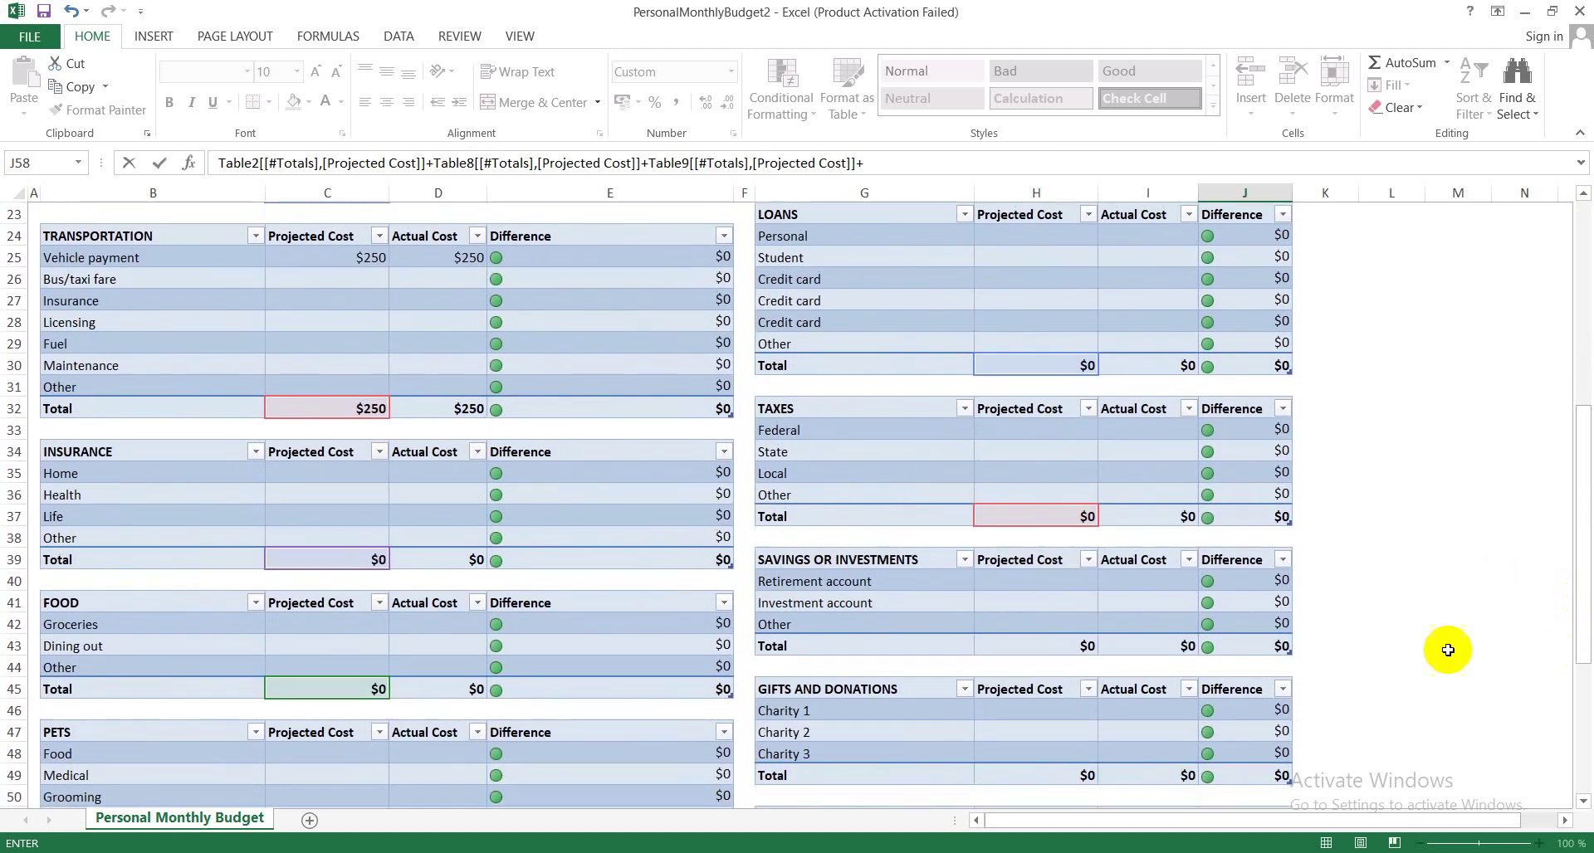
click(1068, 648)
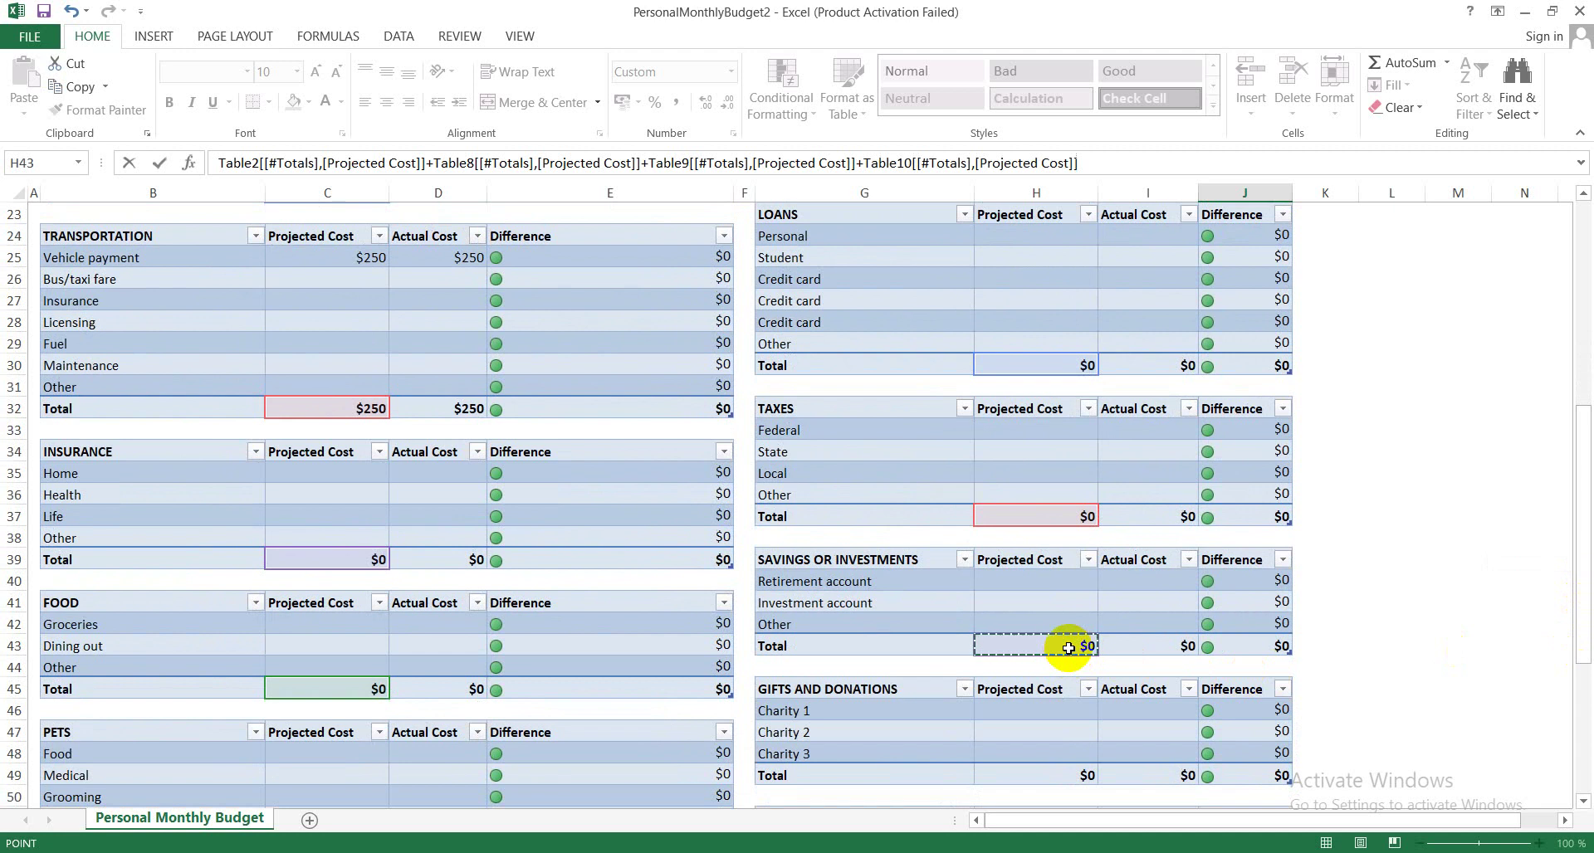
click(1072, 776)
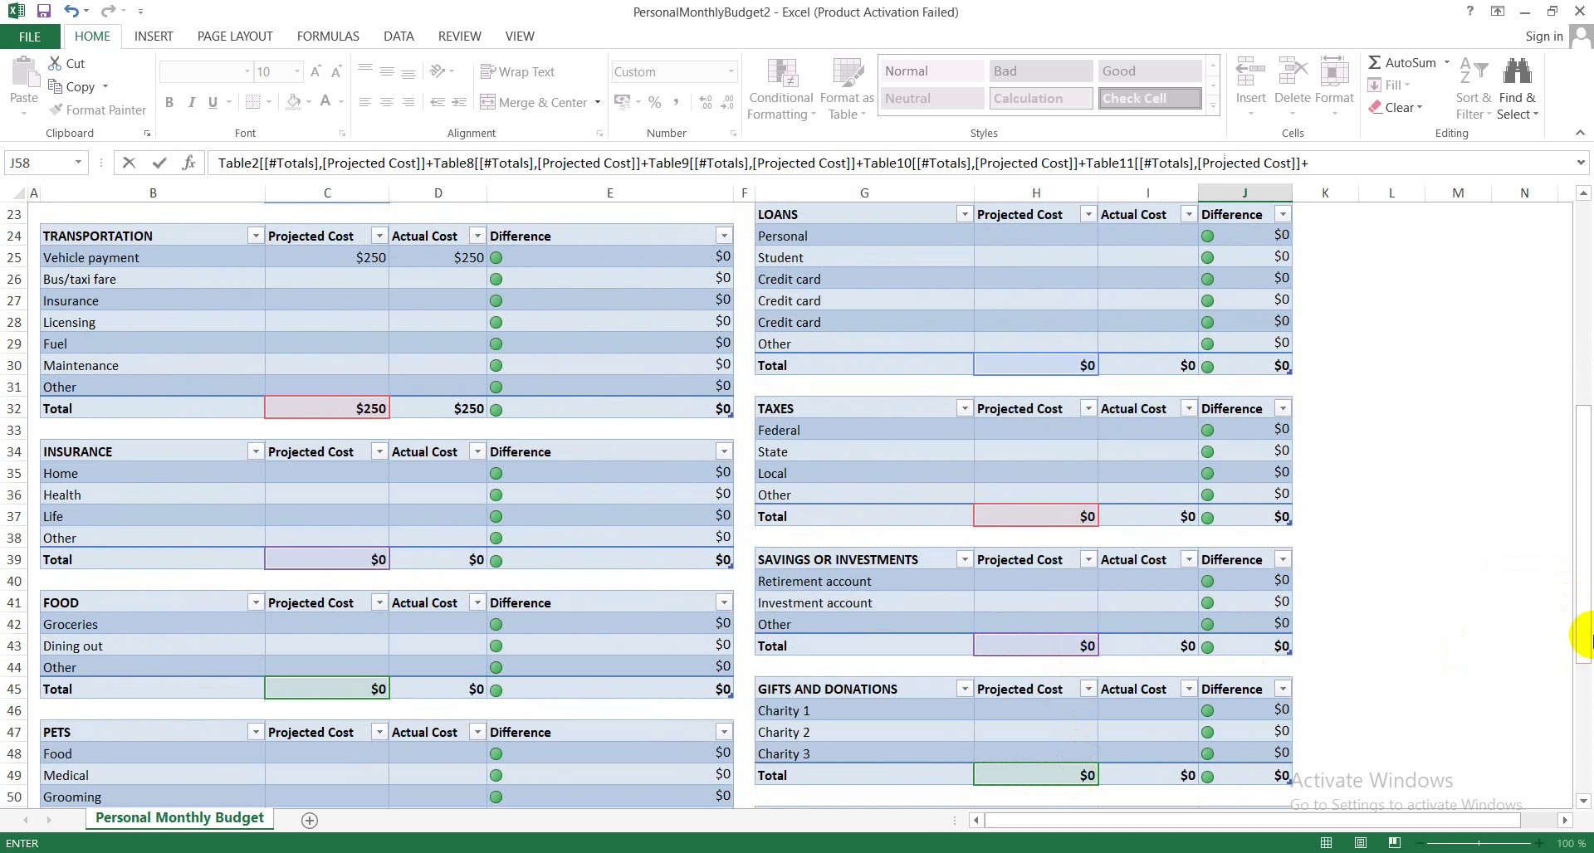
drag(1582, 635, 1582, 709)
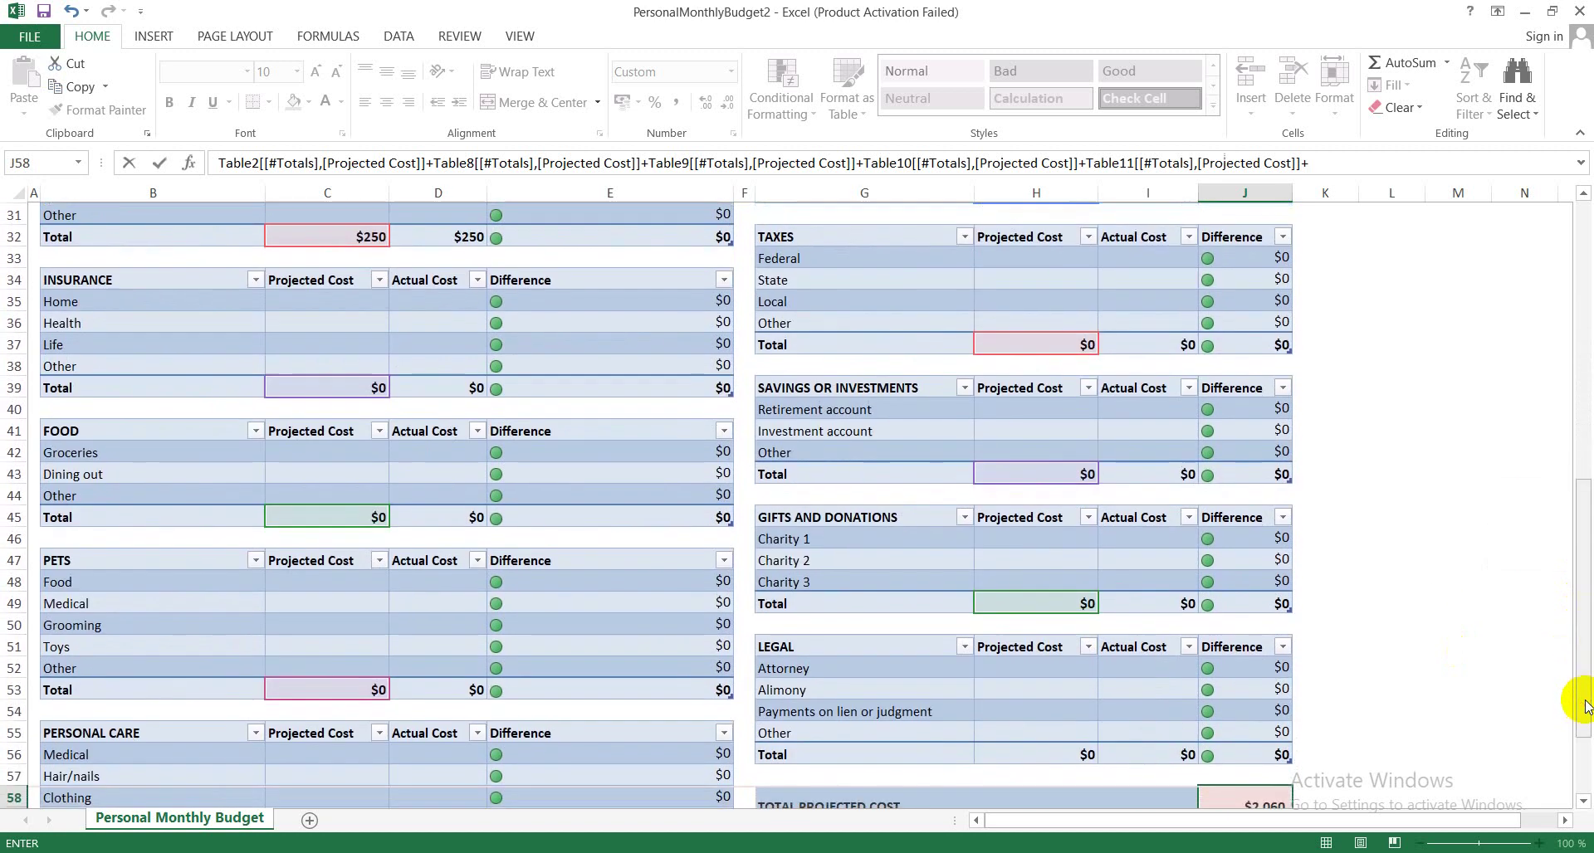
click(1060, 758)
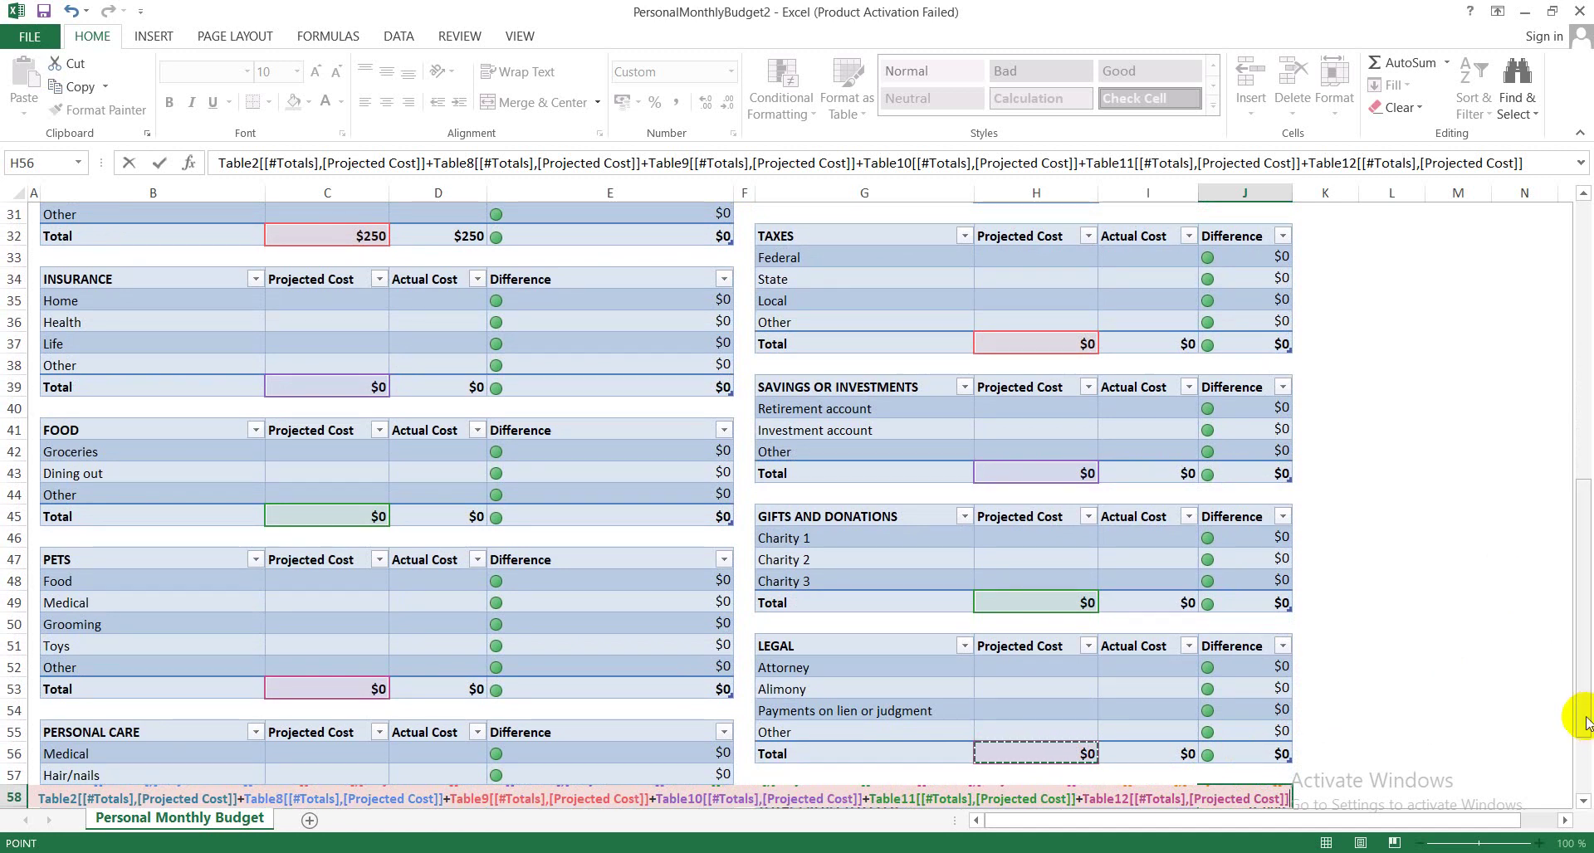
drag(1584, 722, 1584, 782)
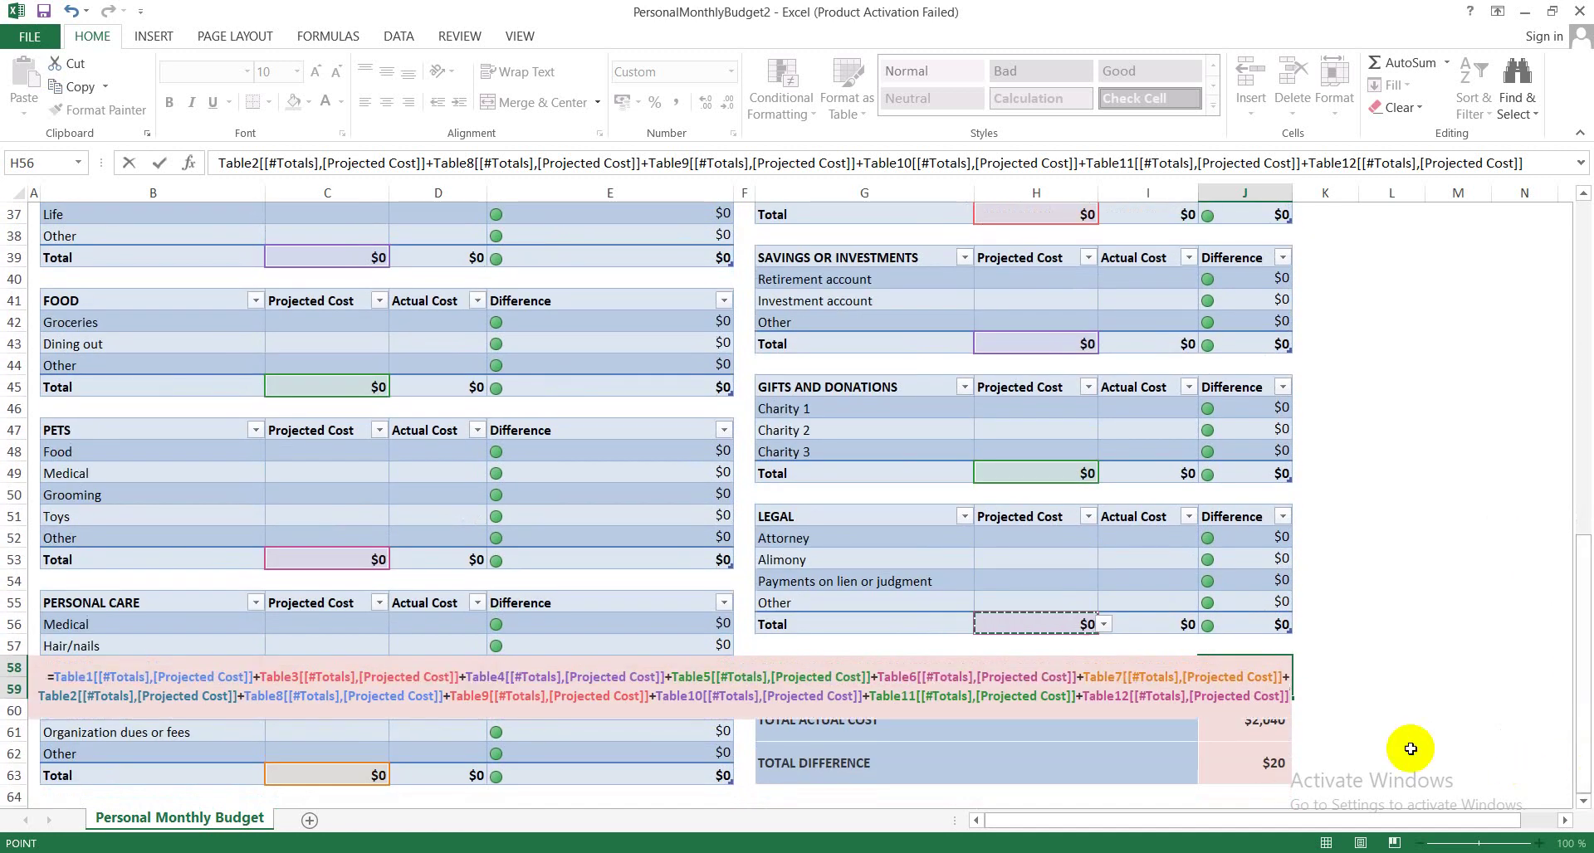
key(Return)
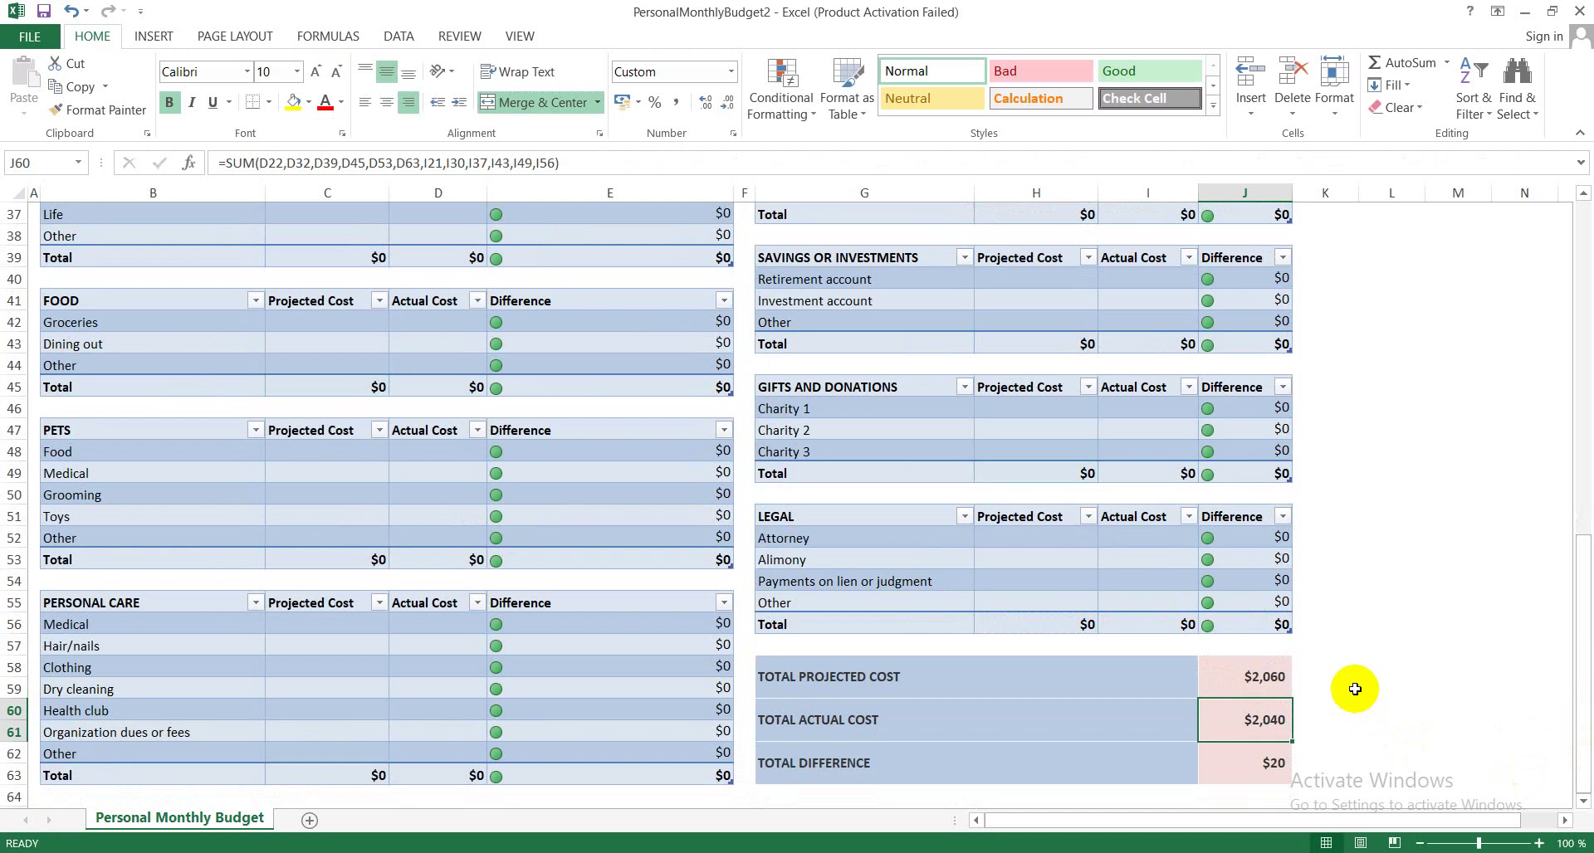
- Start a new TOTAL ACTUAL COST formula adding the Housing, Transportation and Insurance Actual Cost totals
click(1227, 680)
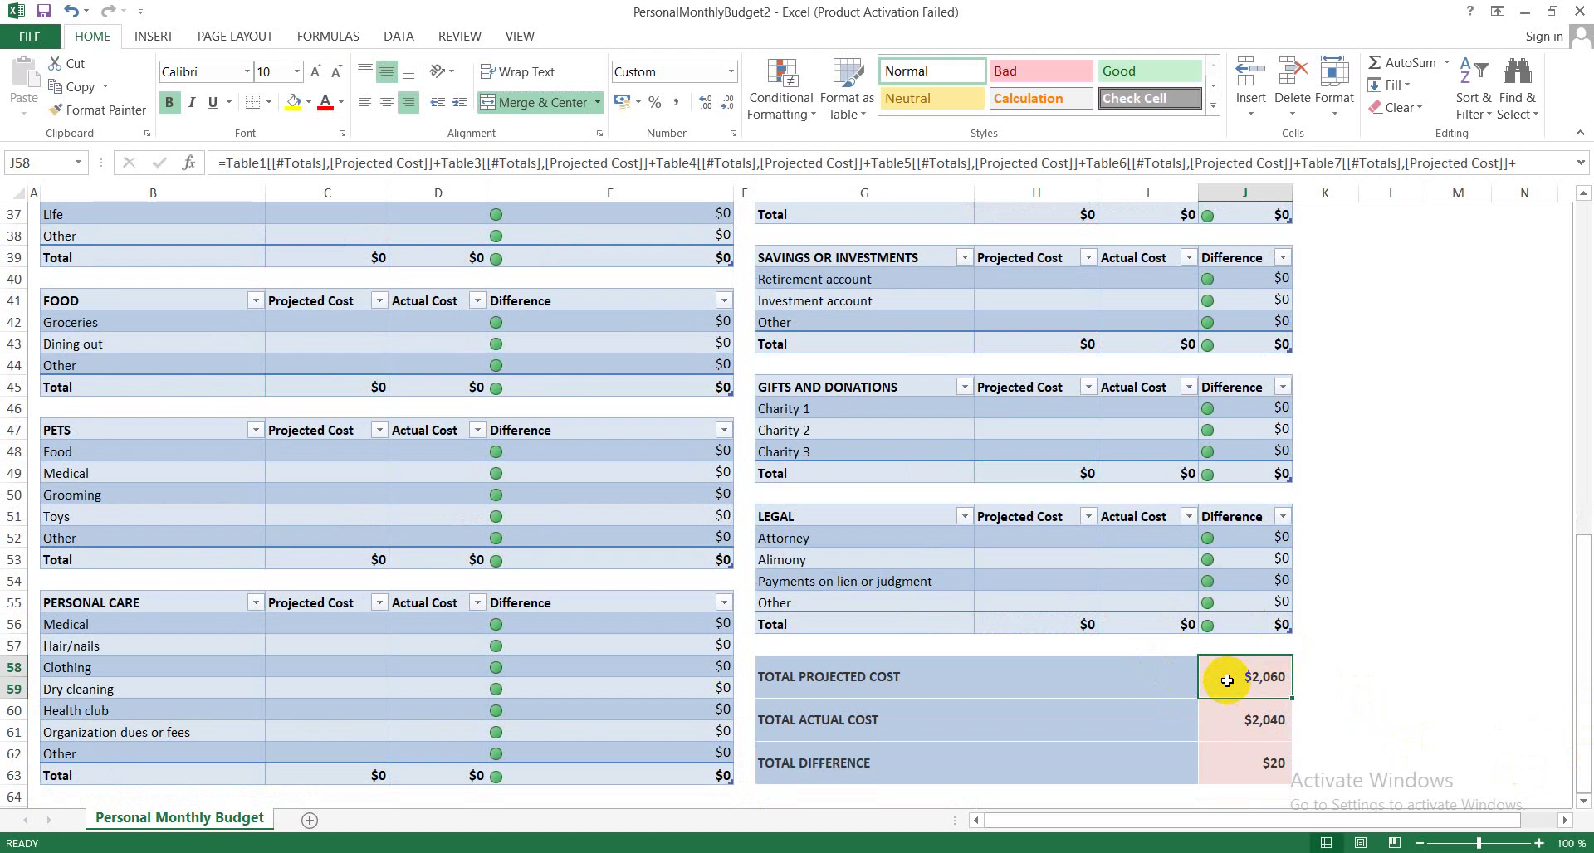
click(1229, 725)
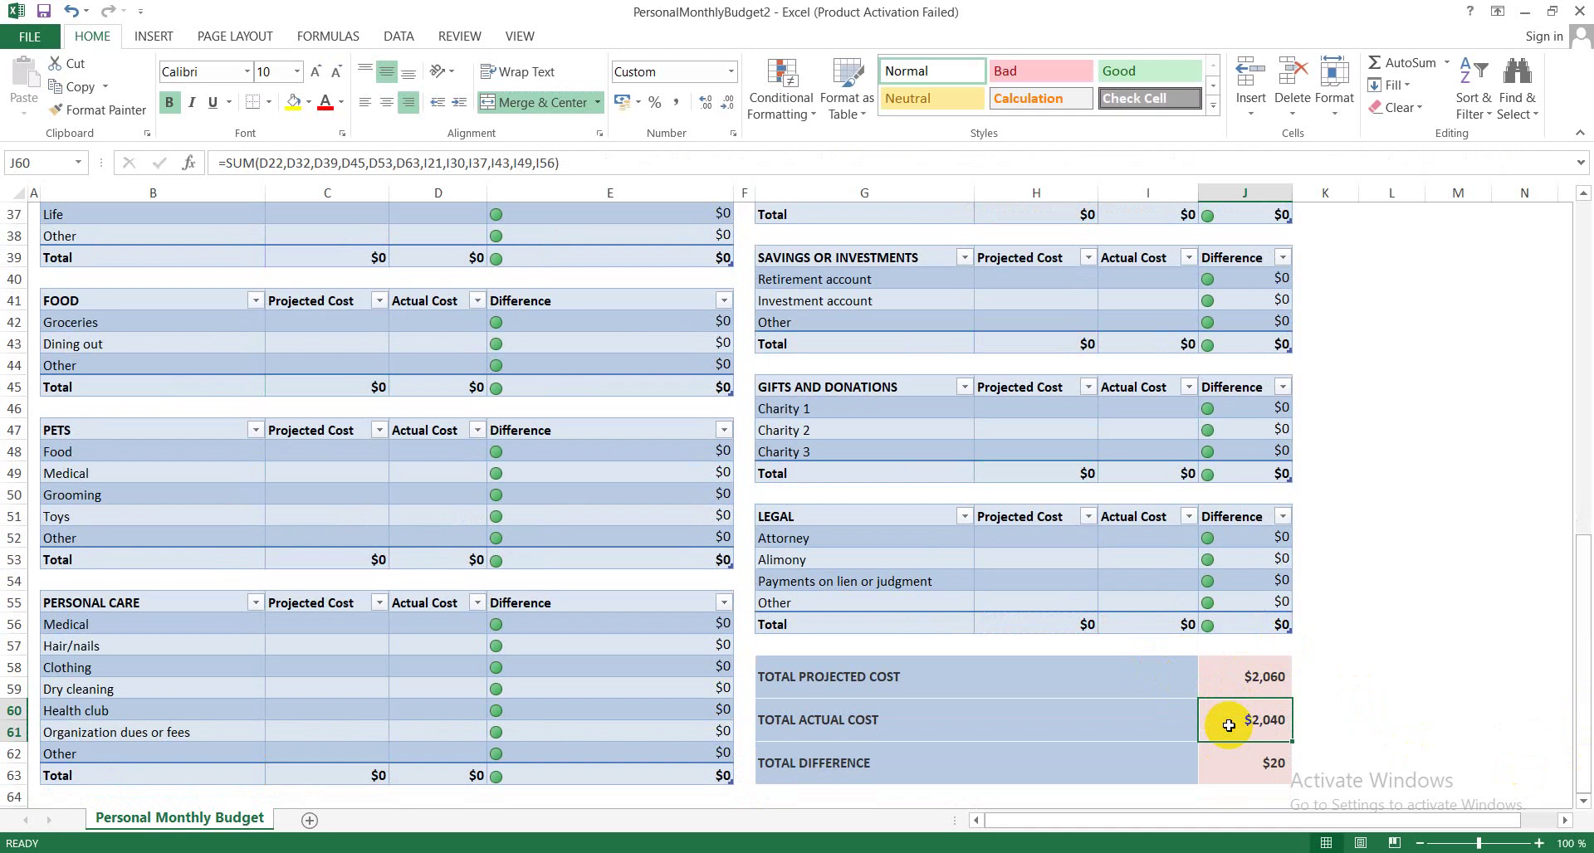
text(=)
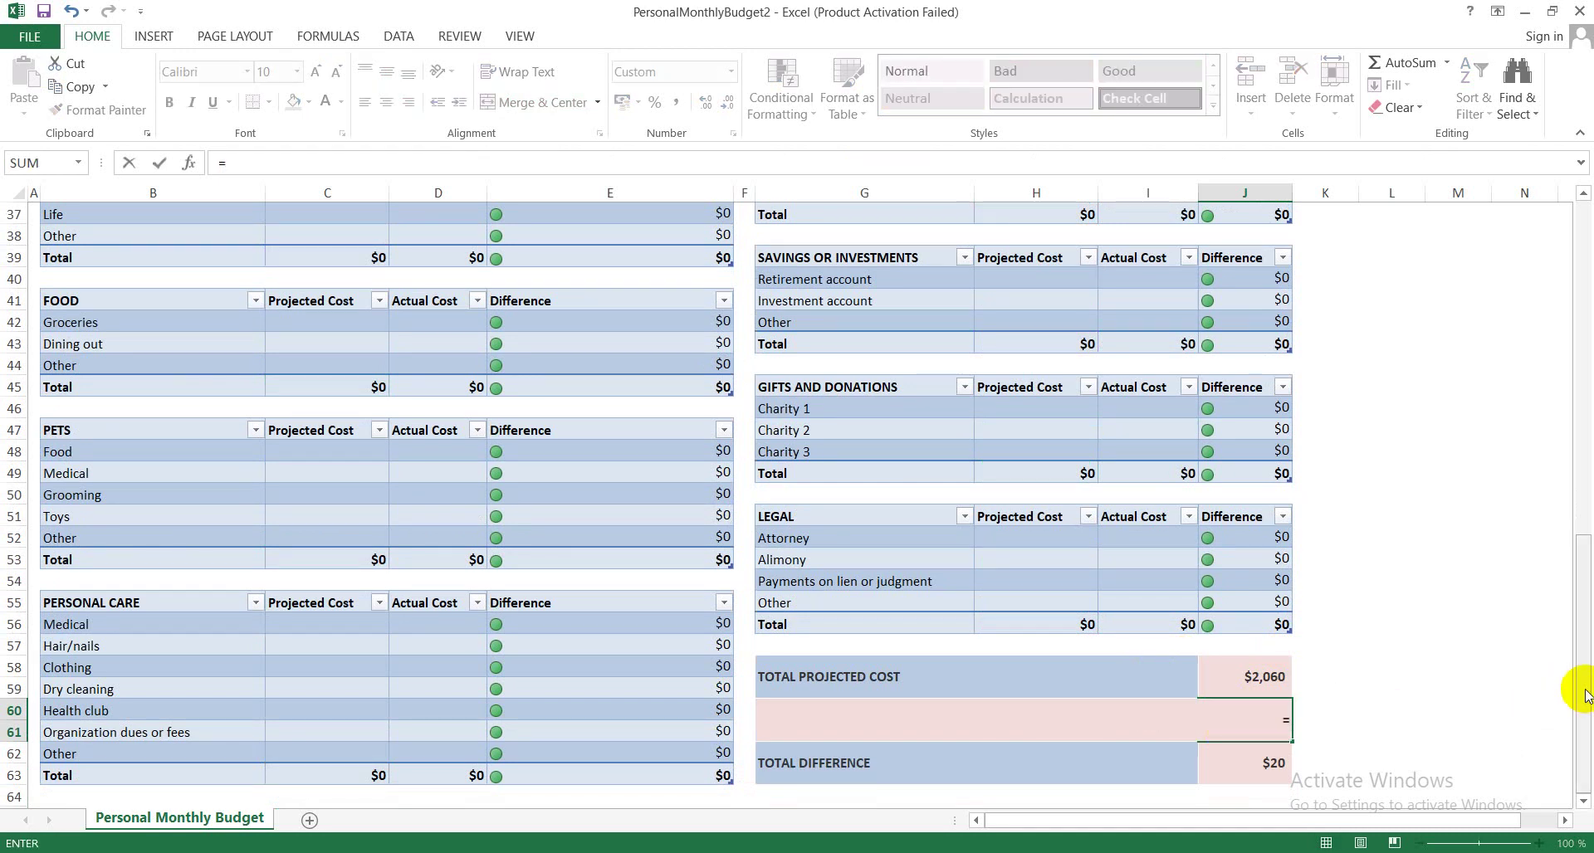
mouse_move(1586, 696)
mouse_down()
mouse_move(1585, 323)
mouse_move(1585, 339)
mouse_up()
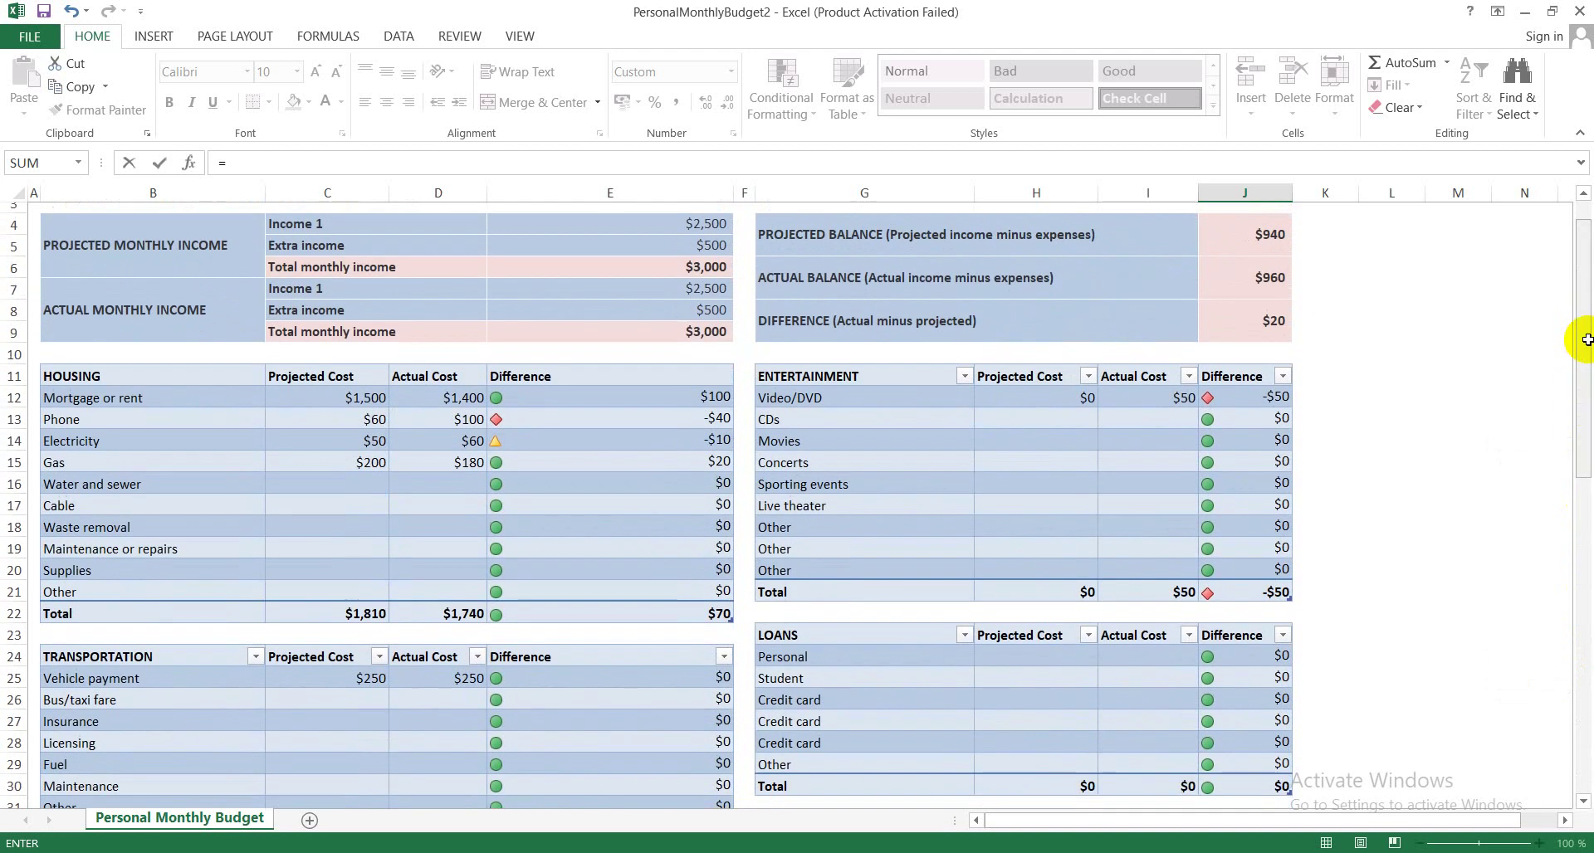
click(429, 613)
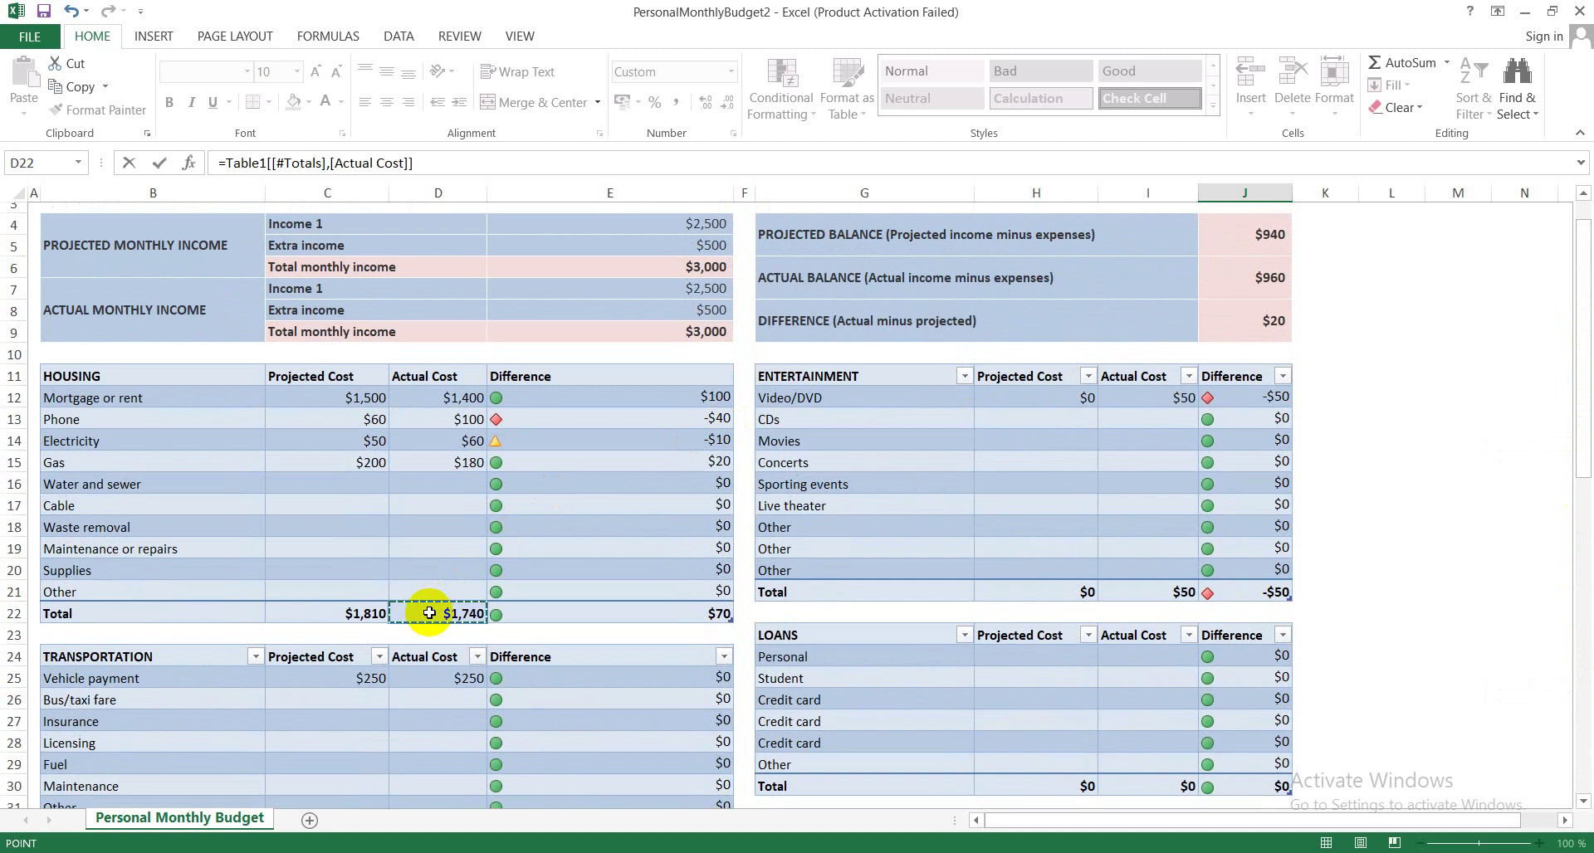
text(+)
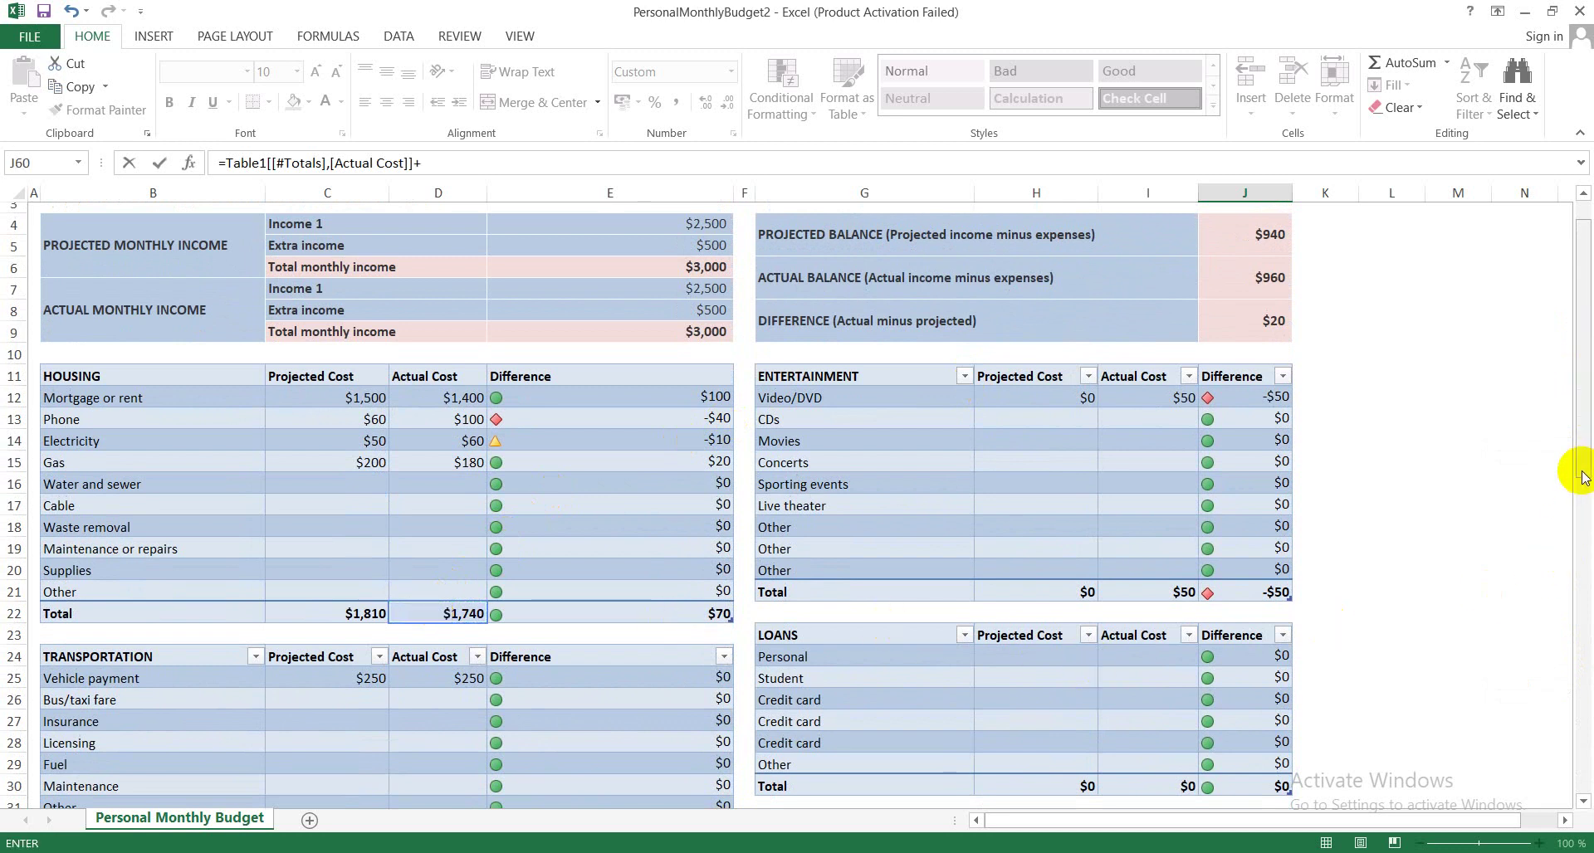
drag(1583, 466, 1581, 572)
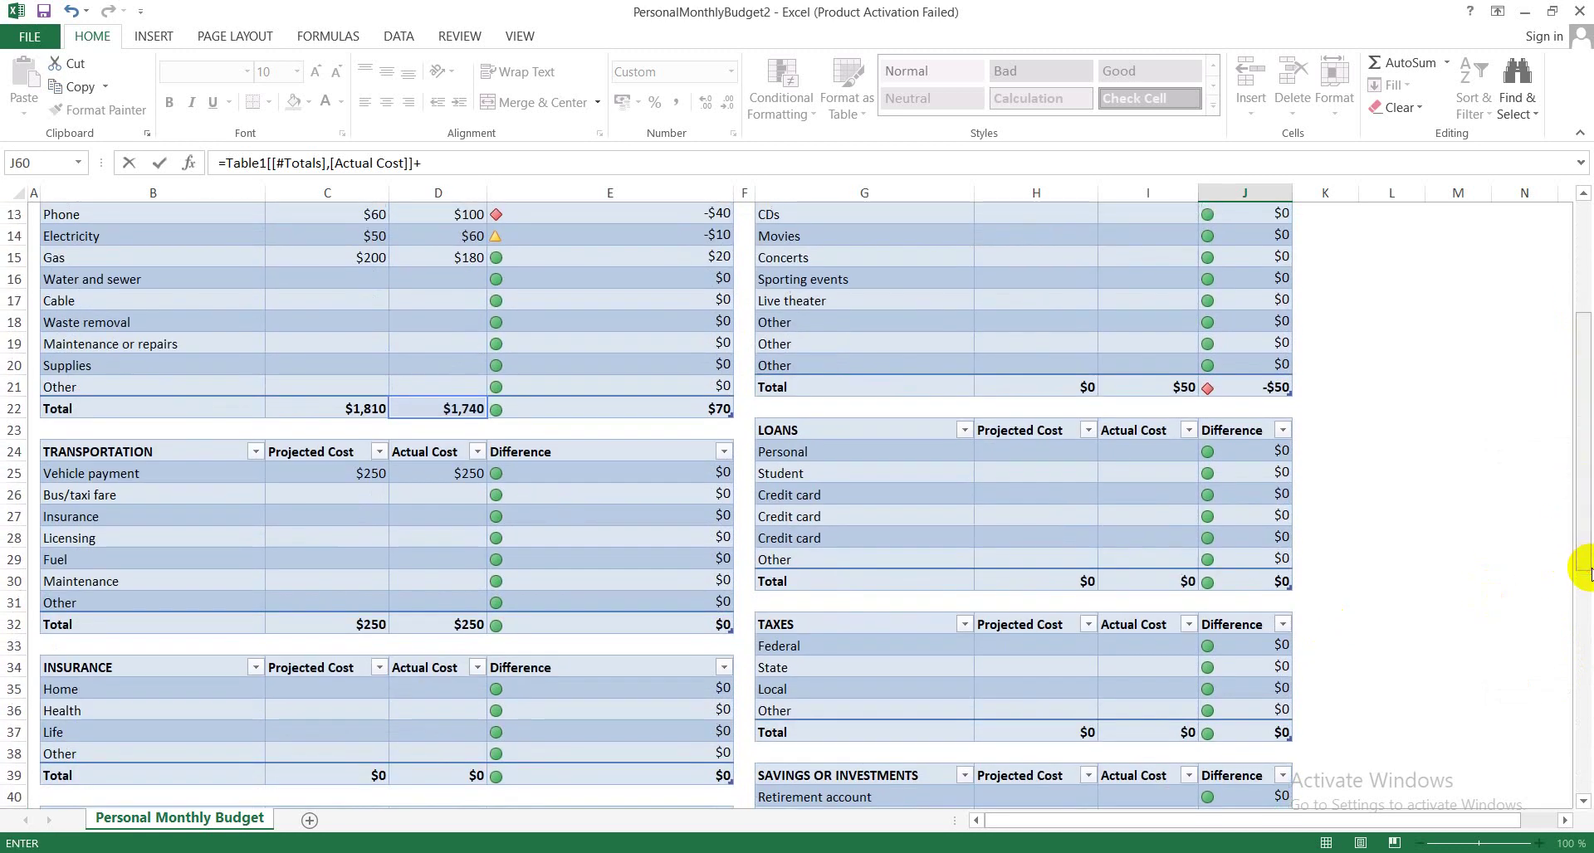
click(463, 627)
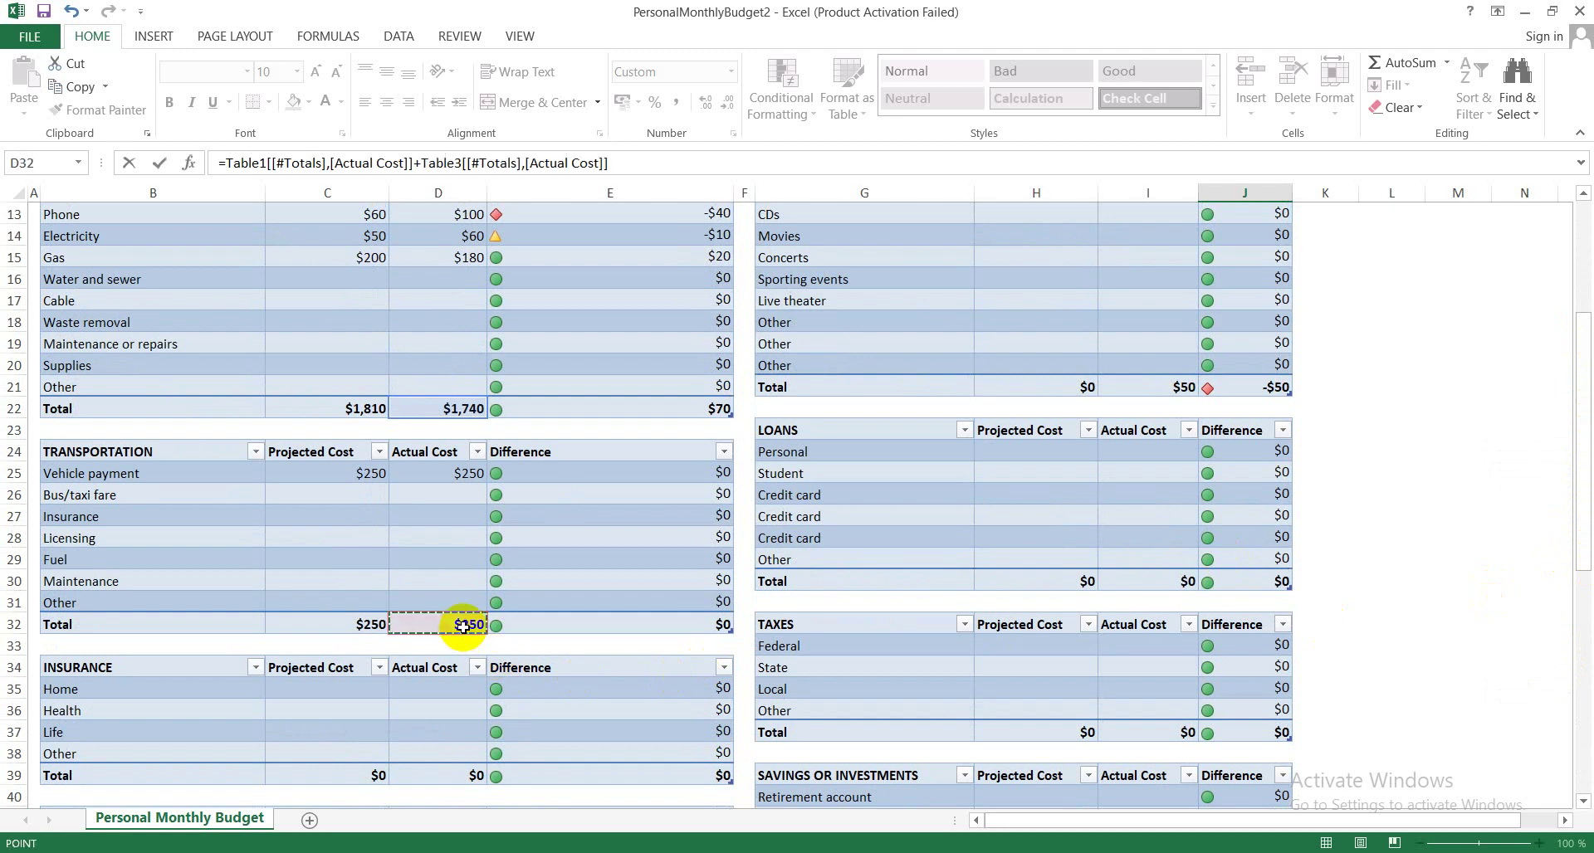
text(+)
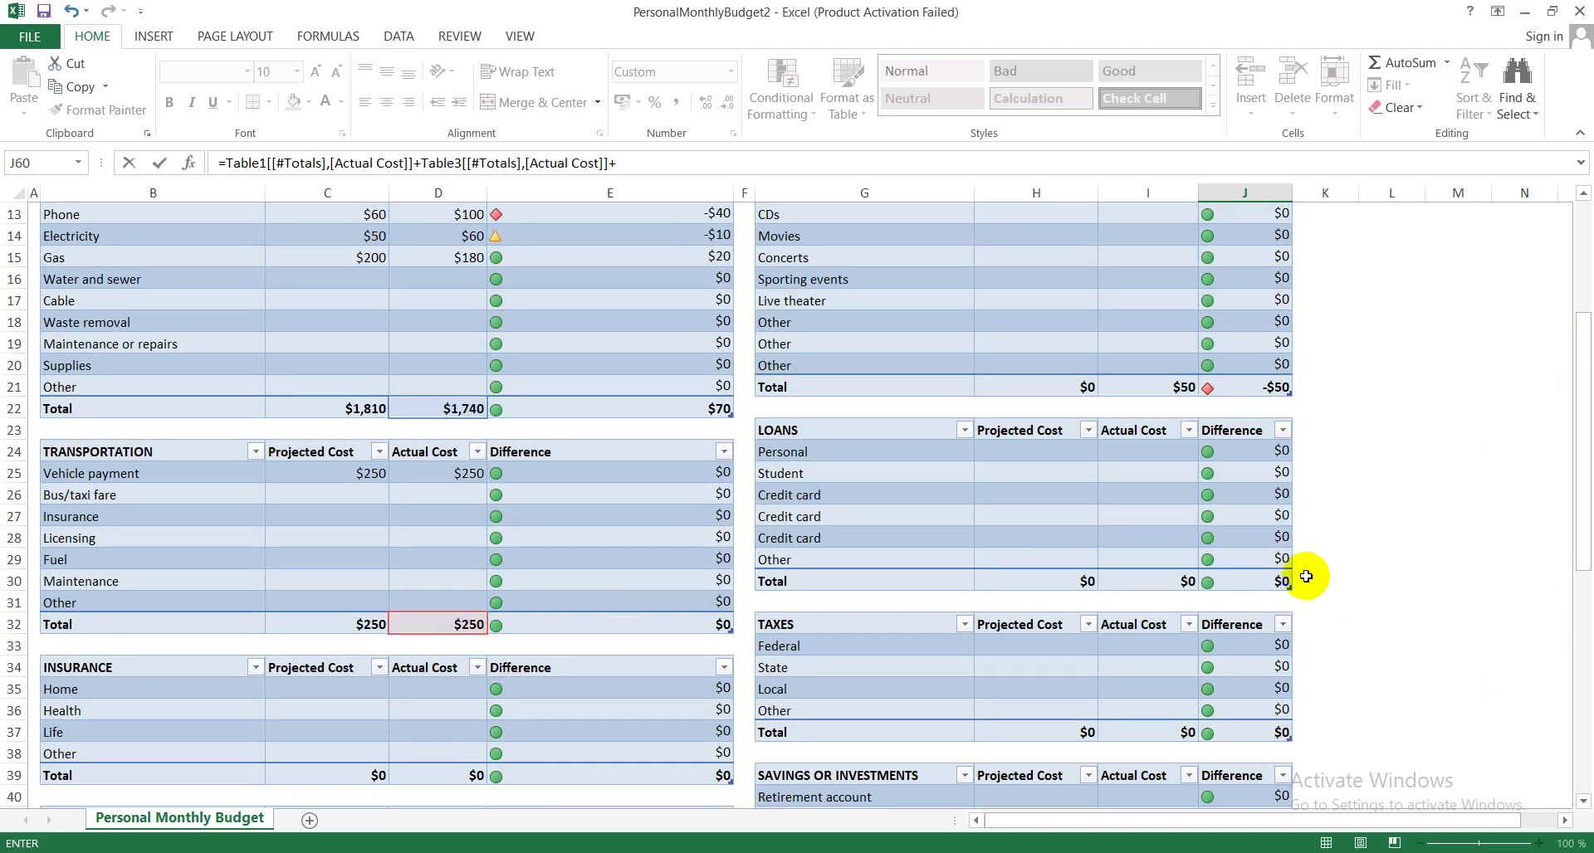
drag(1582, 569, 1577, 651)
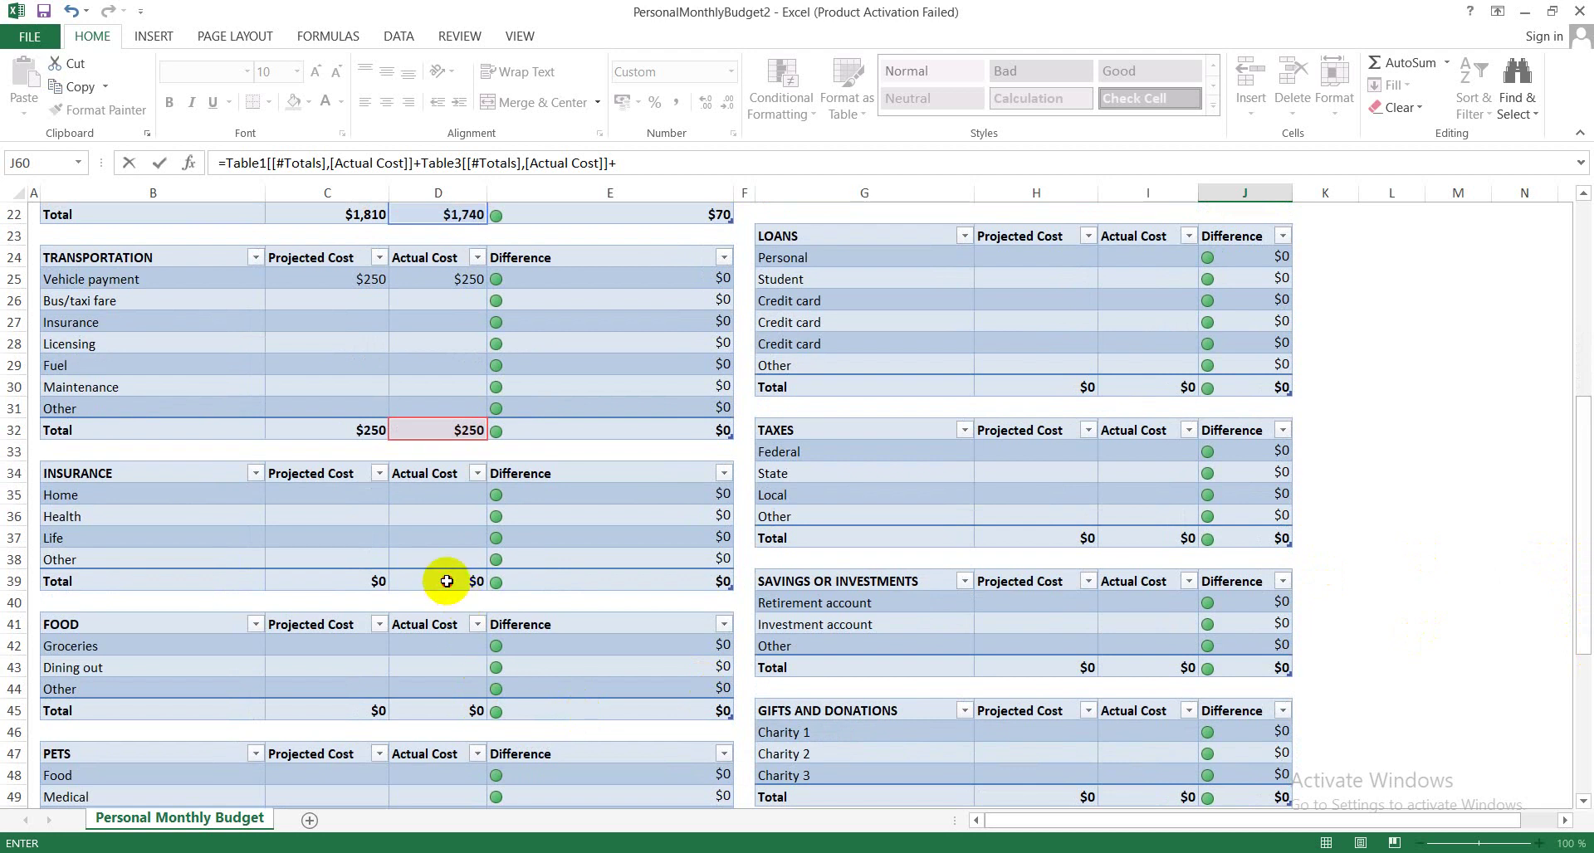
click(446, 581)
- Add the Food, Pets and Personal Care Actual Cost totals to the formula
drag(1585, 558, 1584, 640)
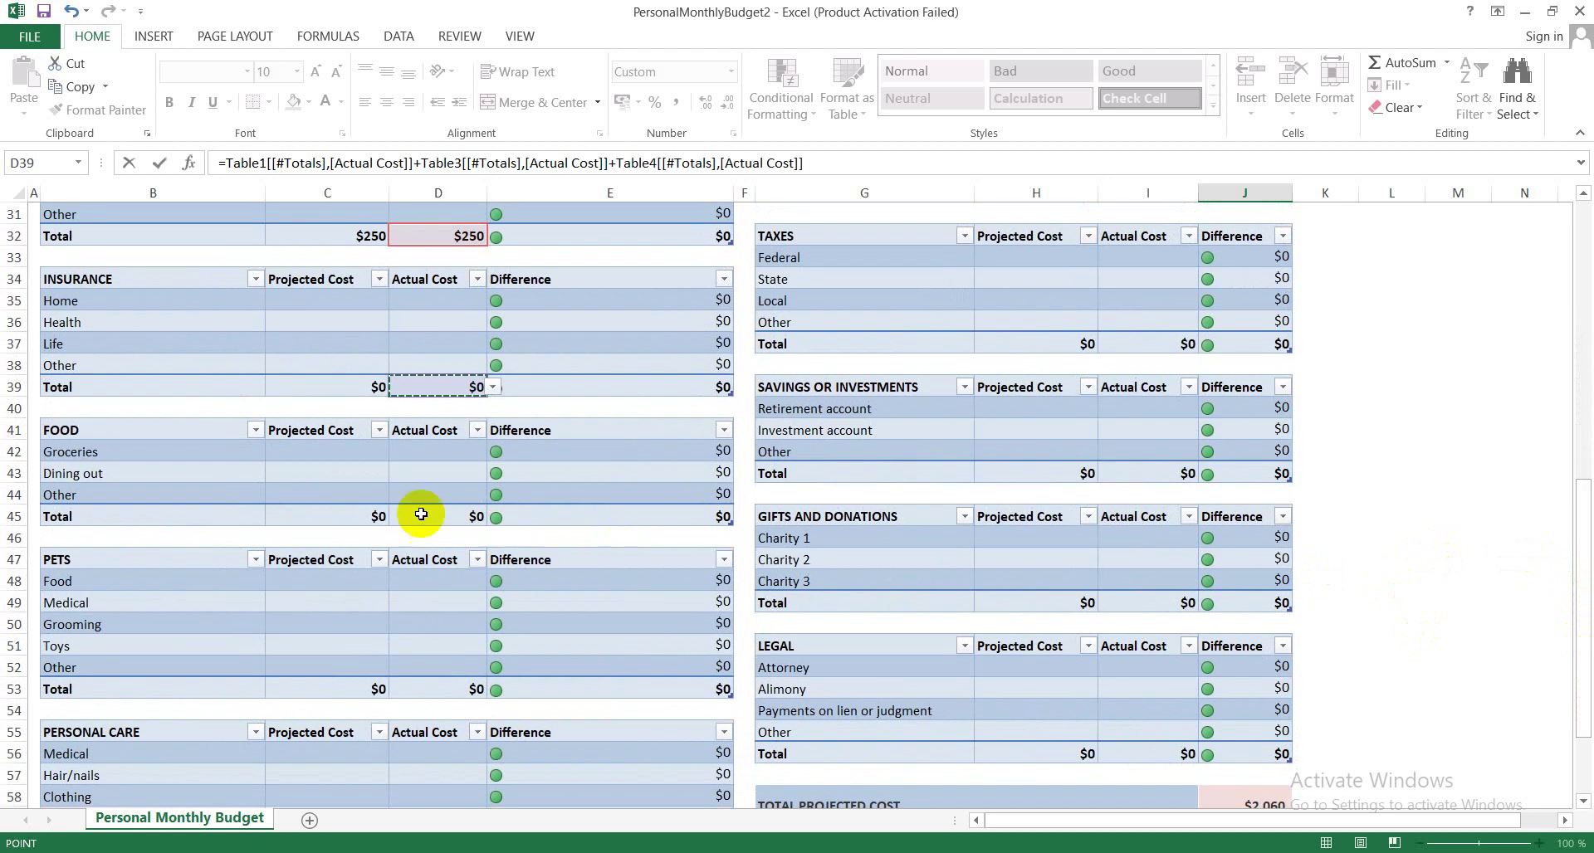
click(412, 518)
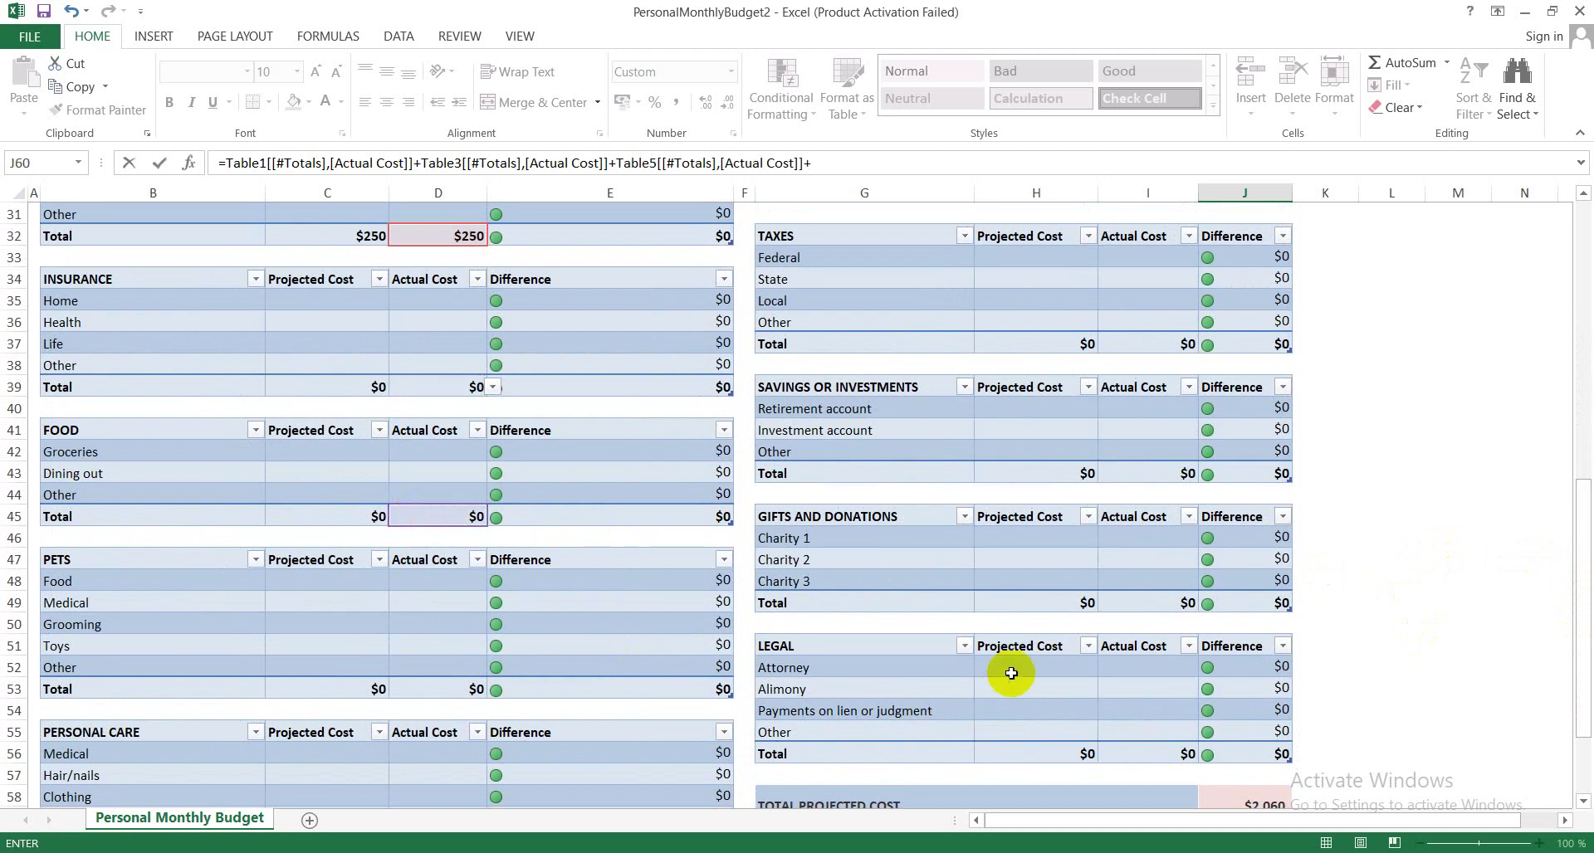
click(465, 689)
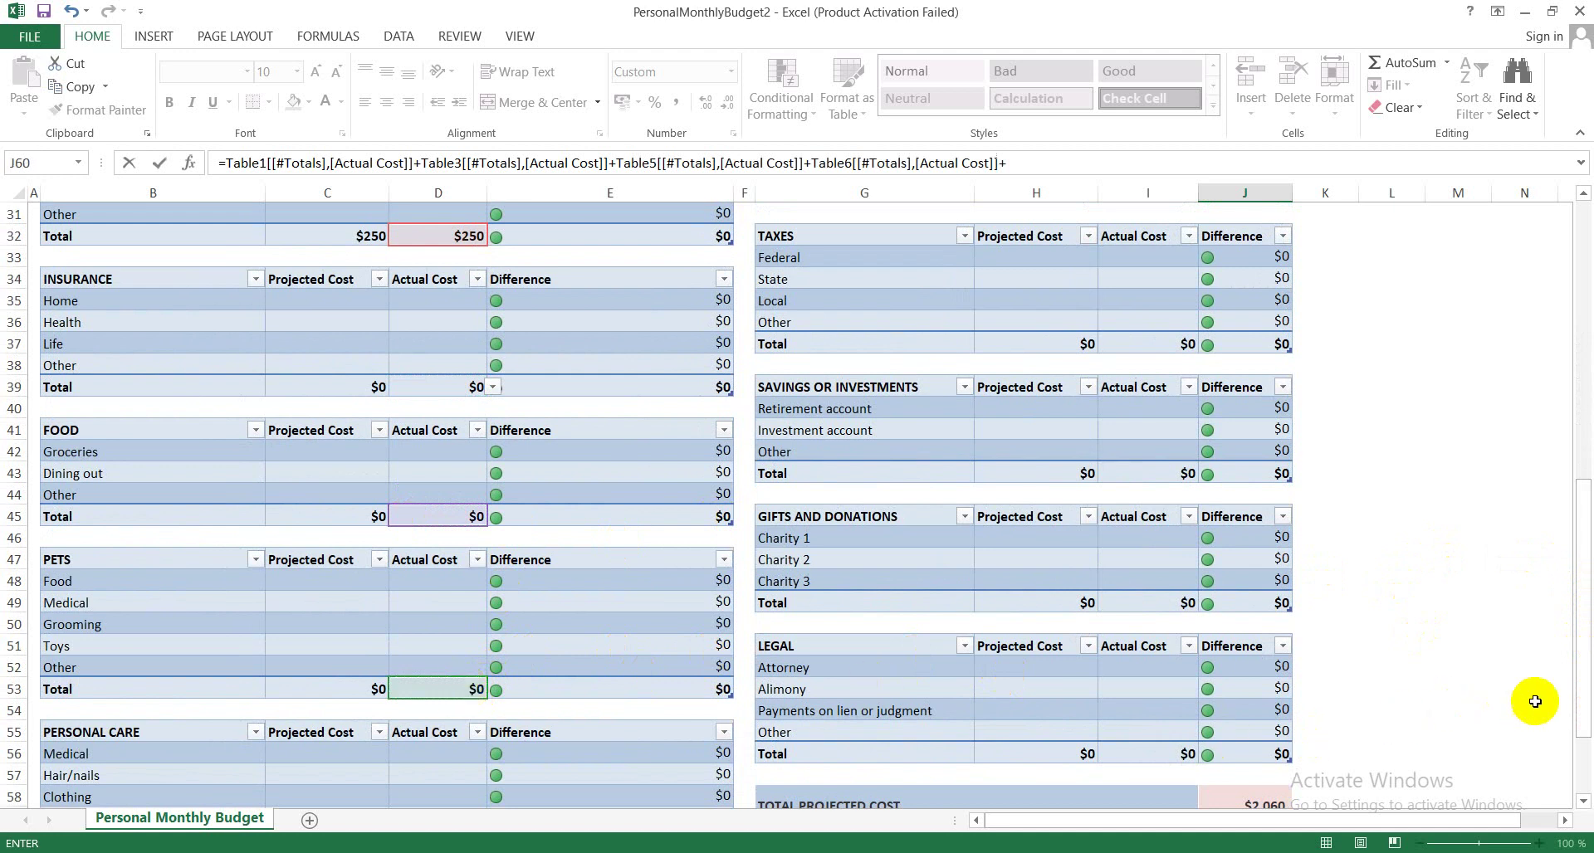
drag(1584, 734, 1582, 768)
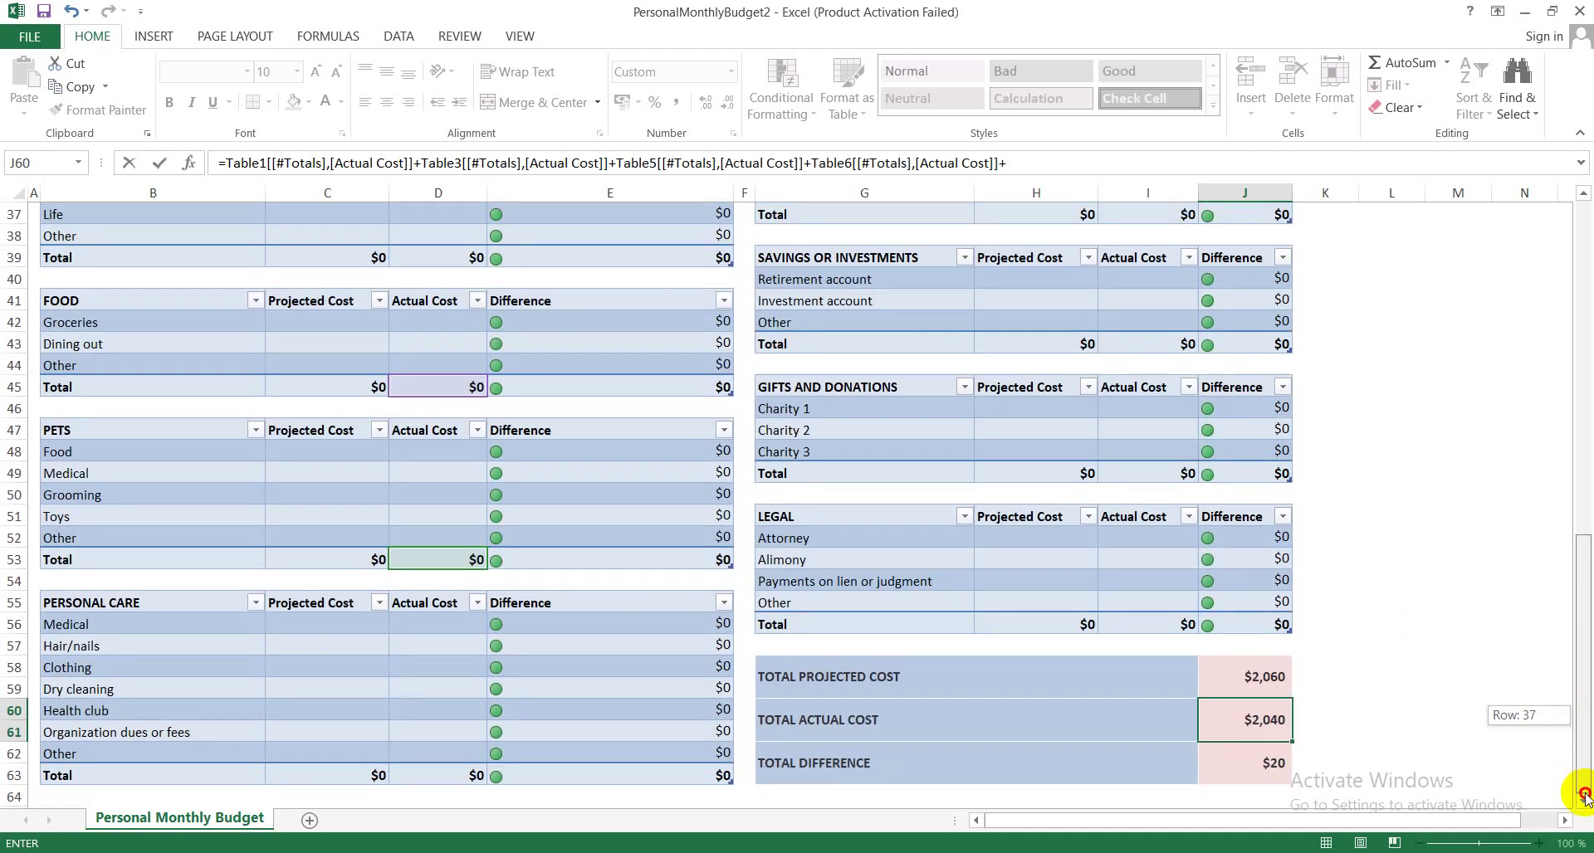
click(445, 774)
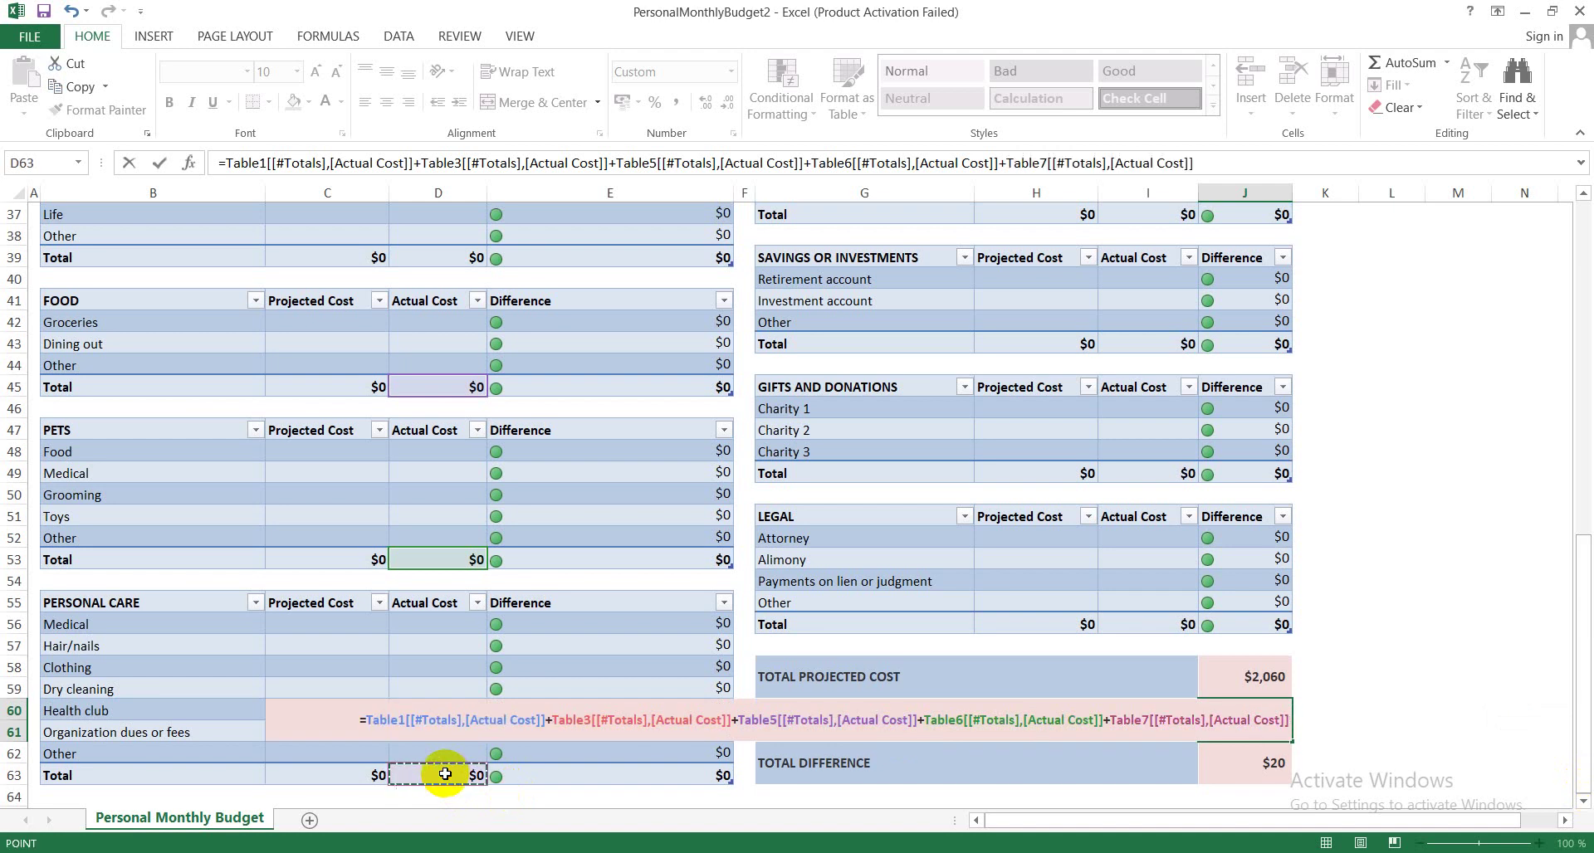
text(+)
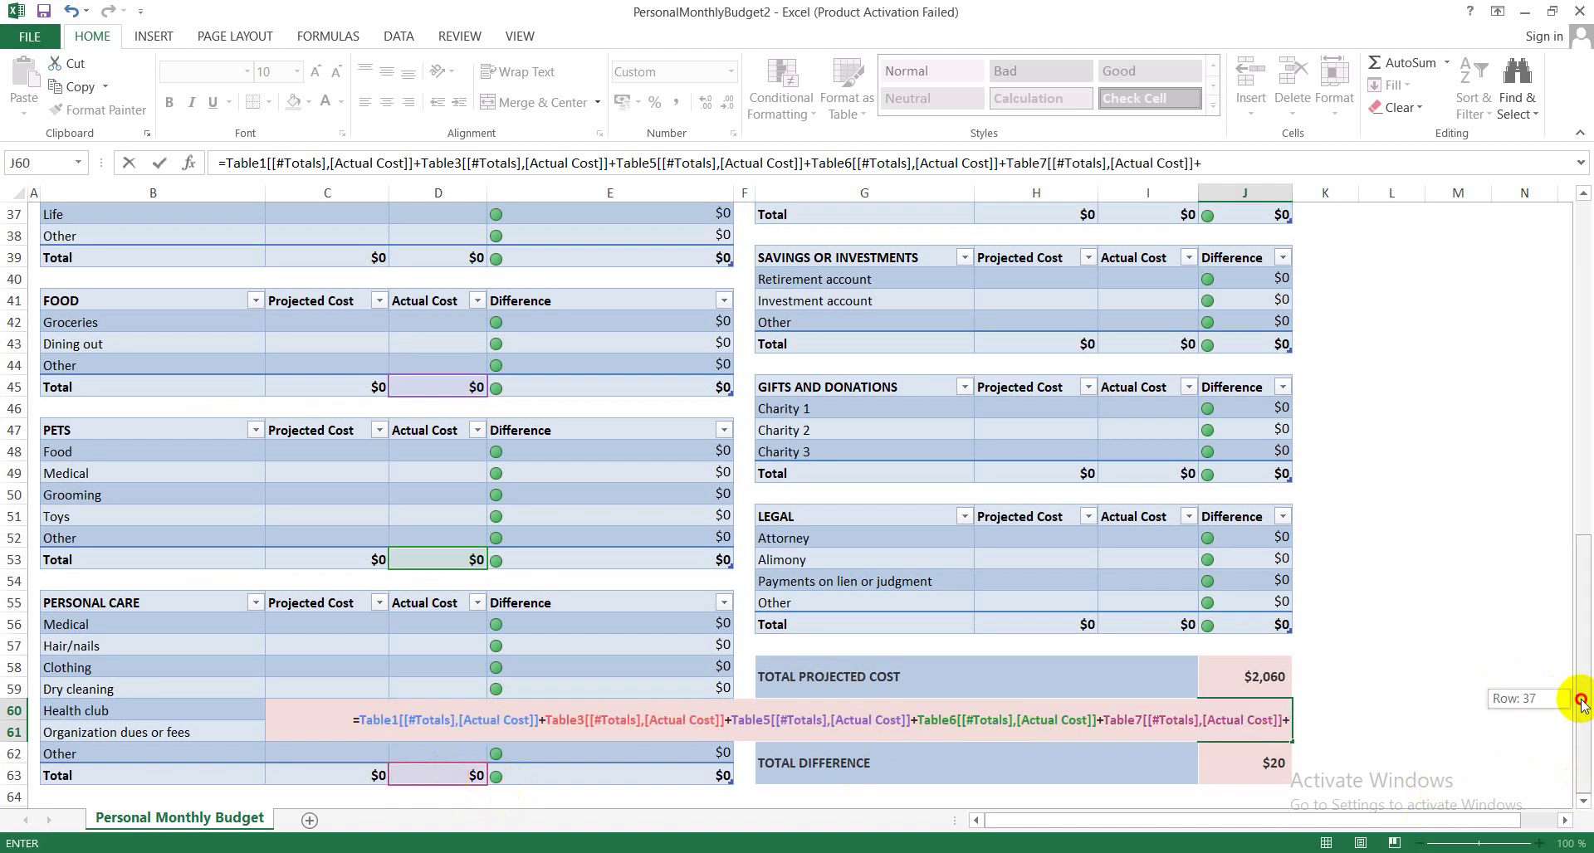
drag(1582, 704, 1580, 332)
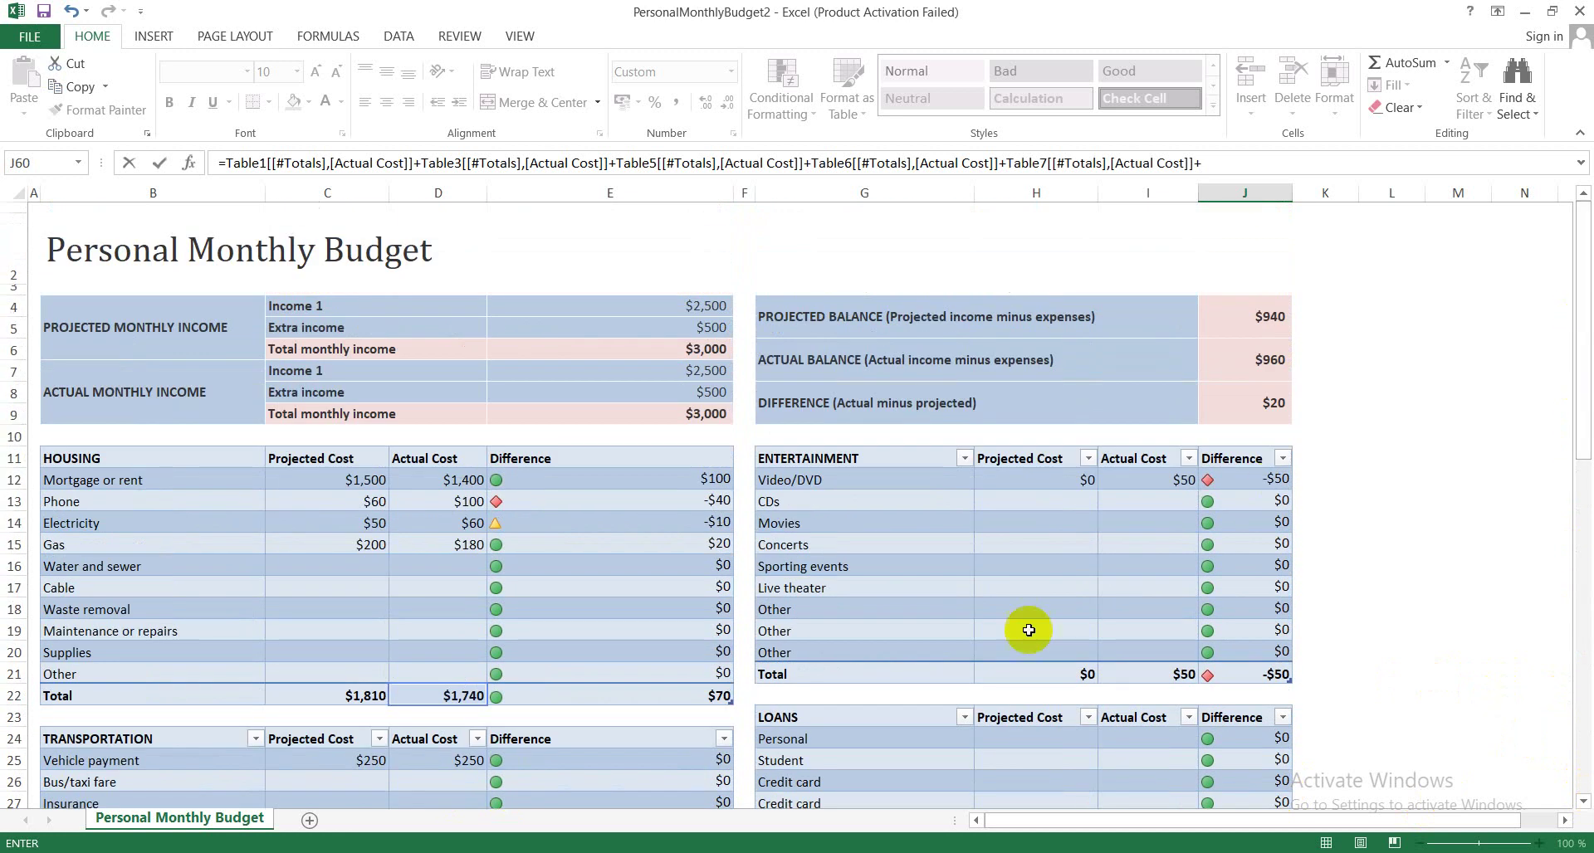
- Add the Entertainment, Loans and Taxes Actual Cost totals
click(1157, 679)
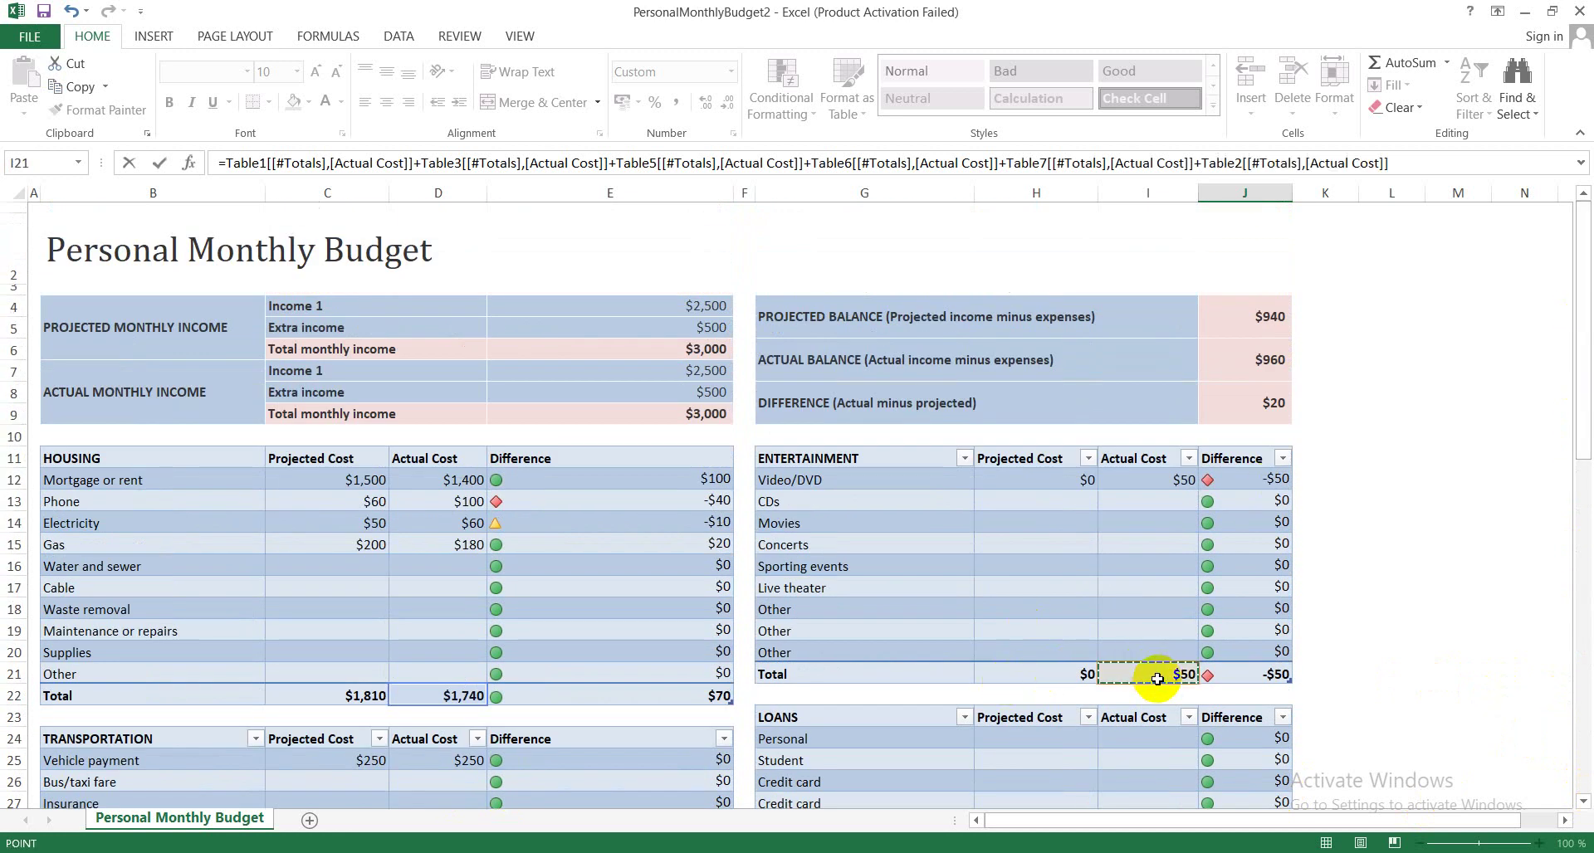
text(+)
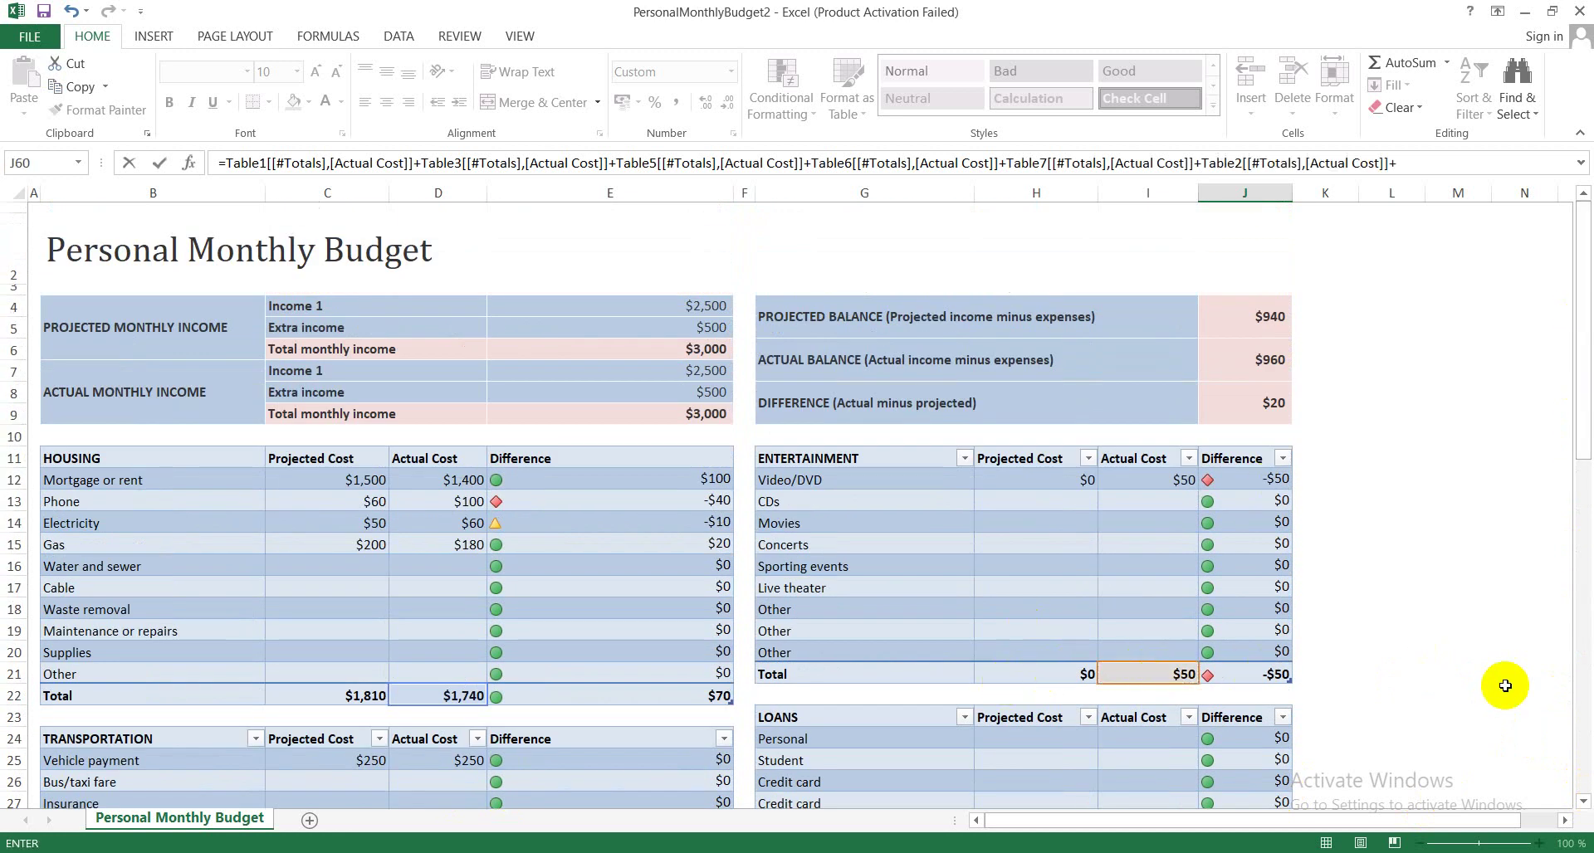
drag(1581, 452, 1580, 544)
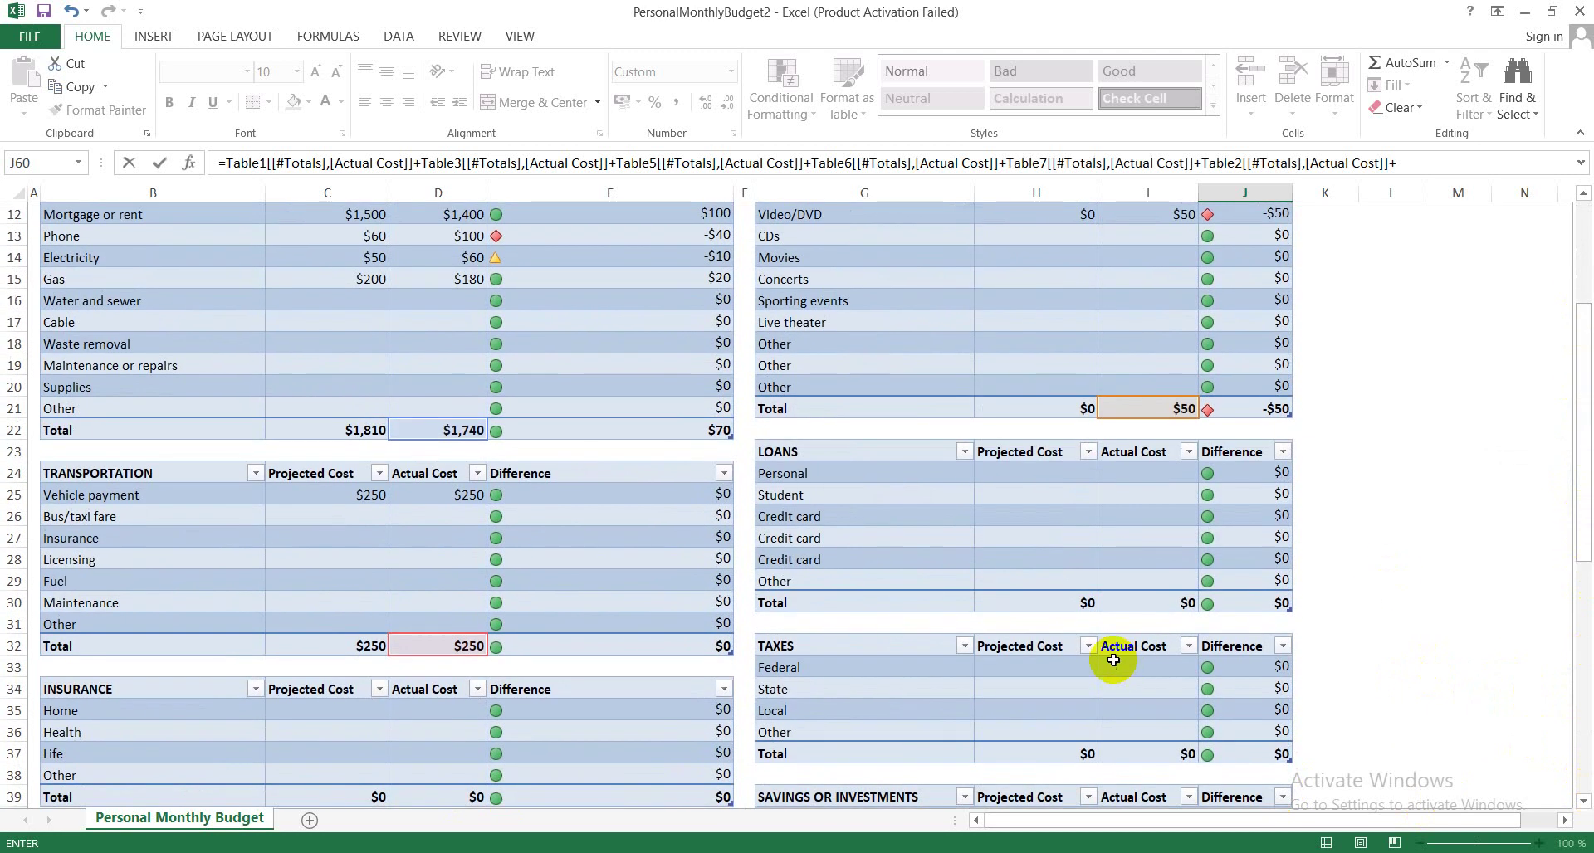
click(1125, 602)
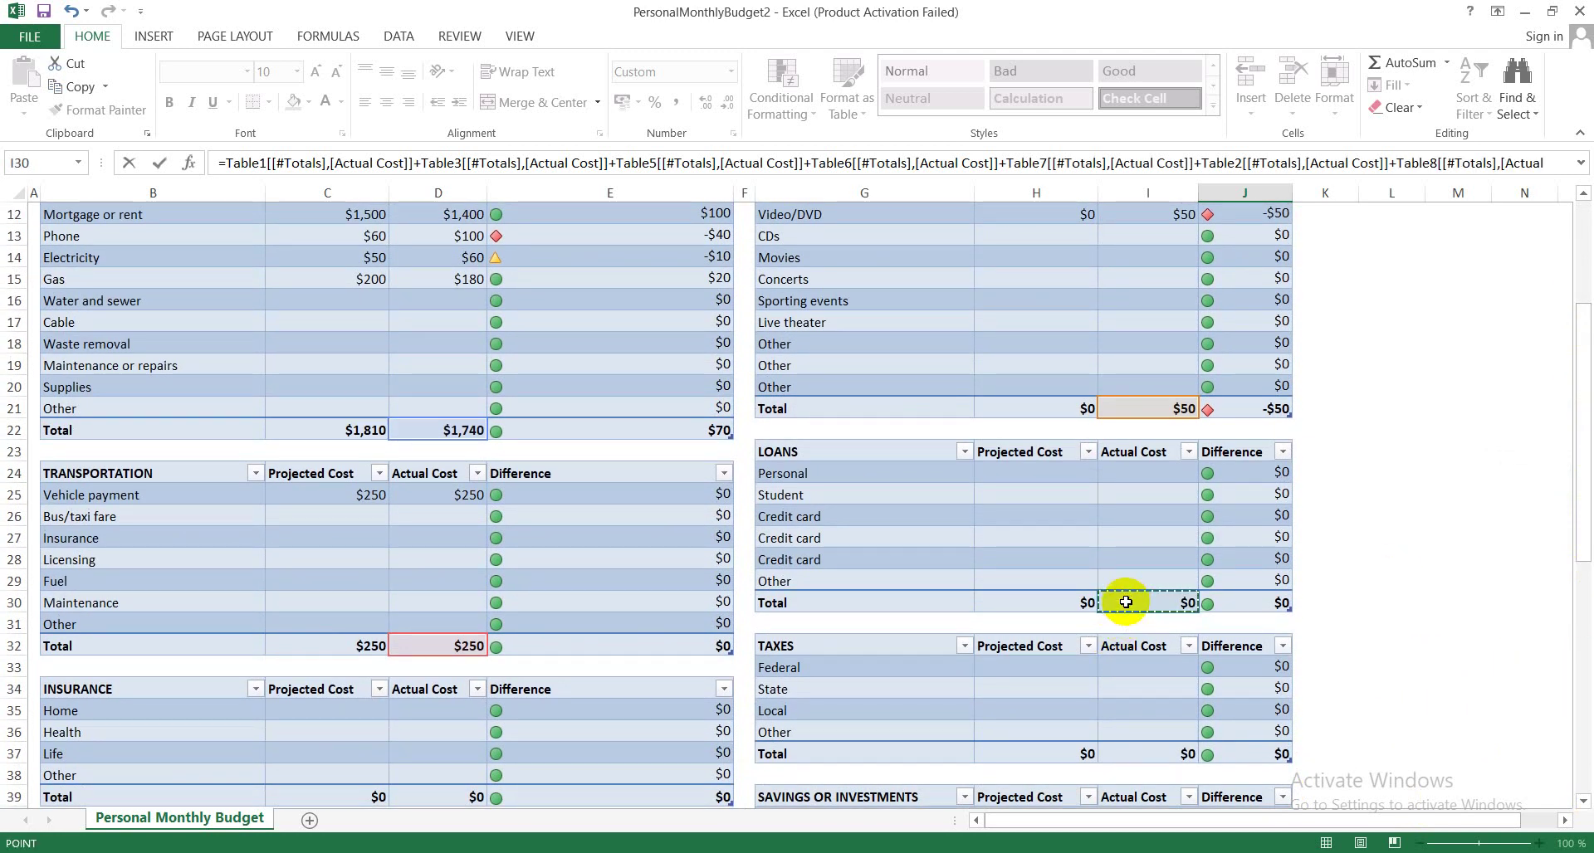
text(Cost]]+)
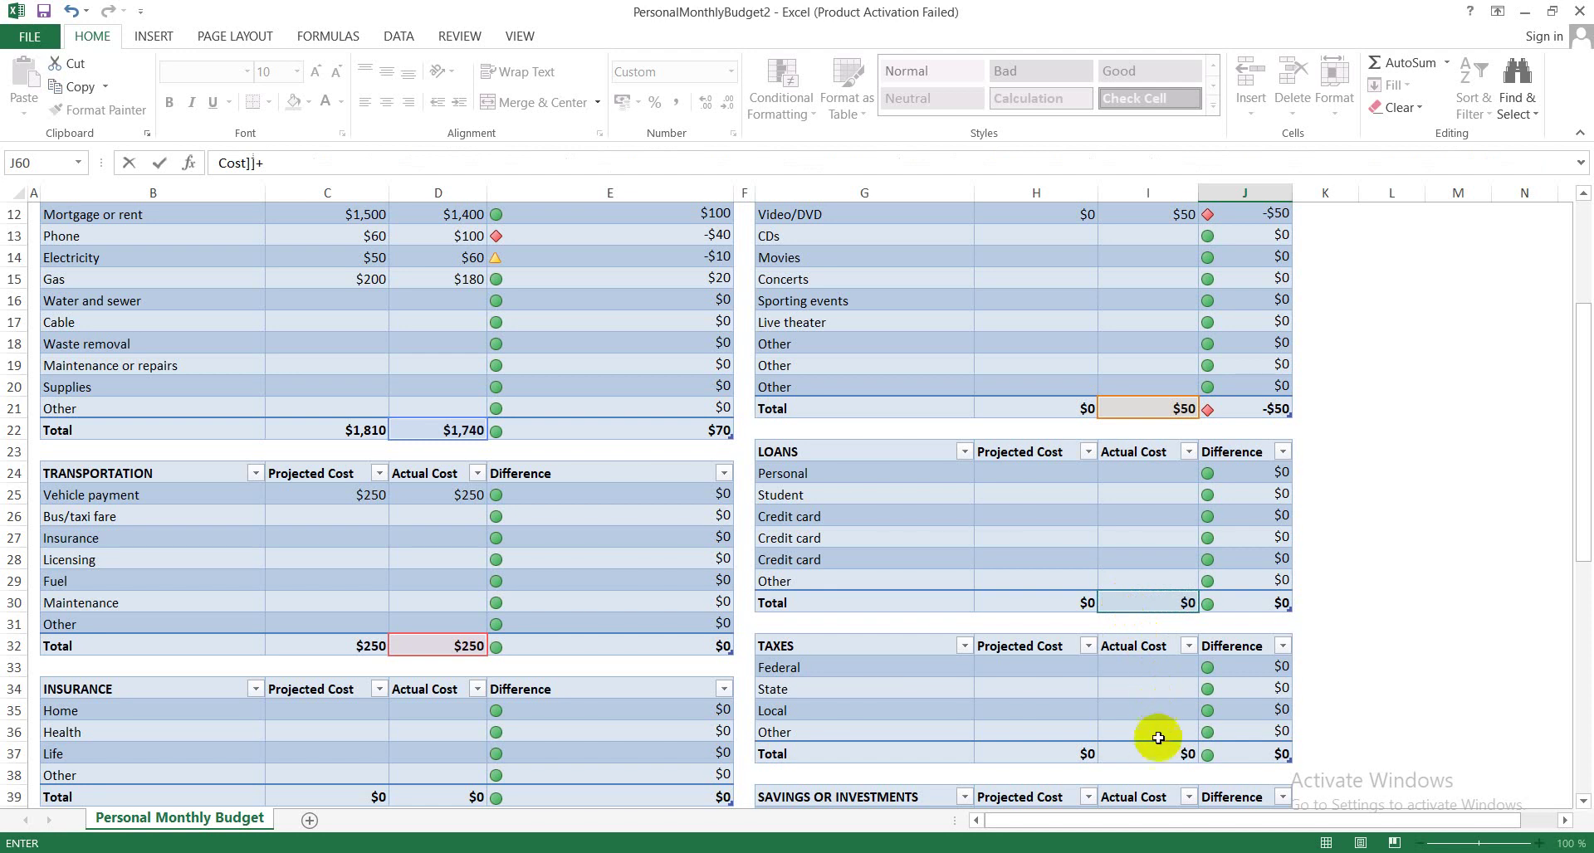
click(1157, 754)
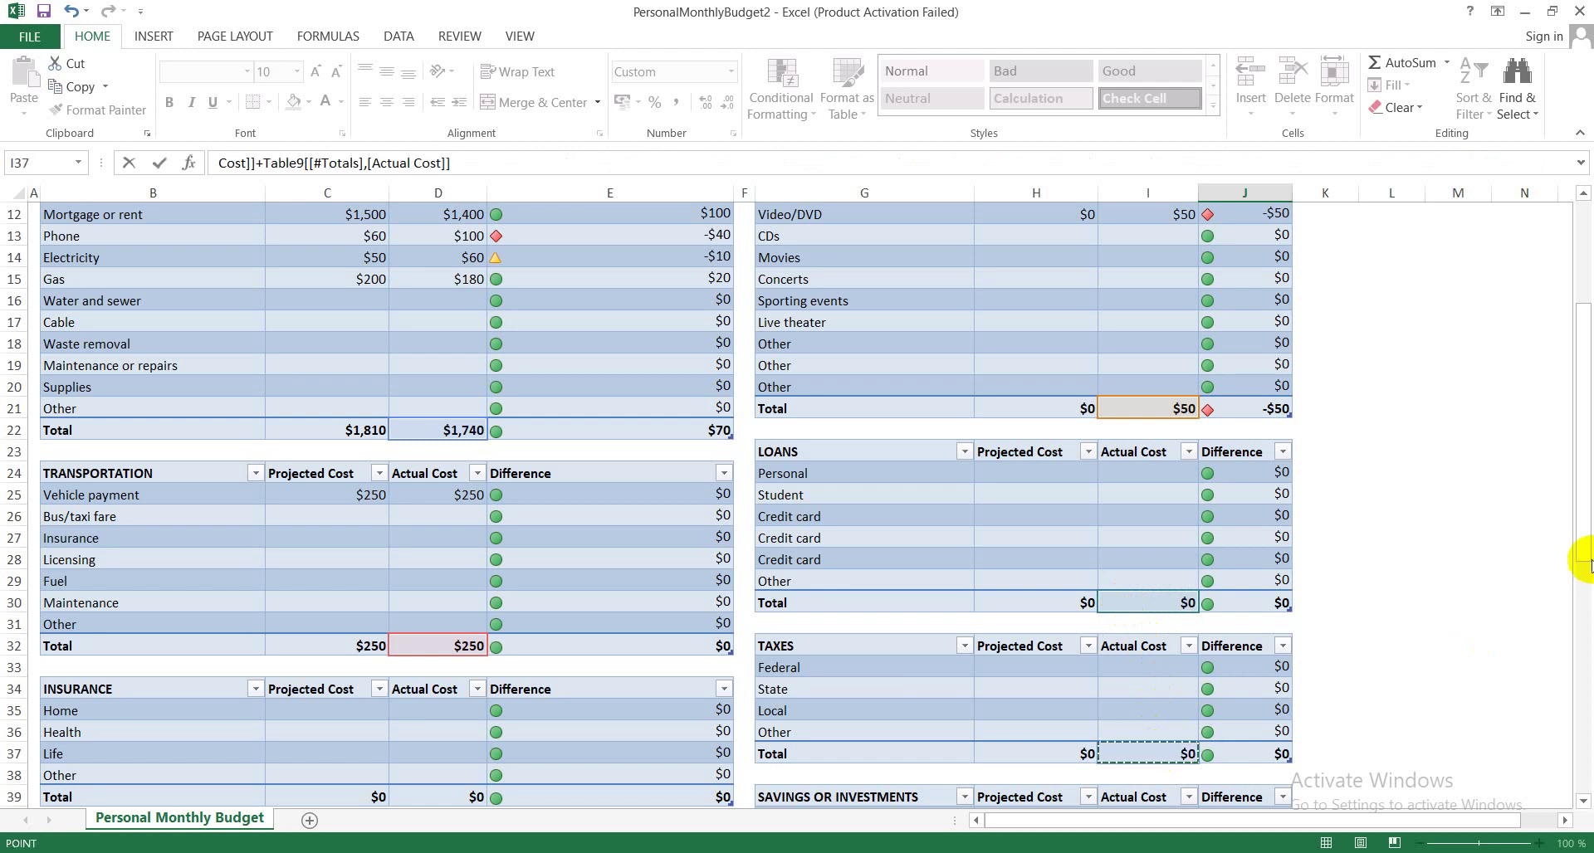
- Add the Savings or Investments, Gifts and Donations and Legal totals and commit, showing $2,040
drag(1579, 547, 1577, 653)
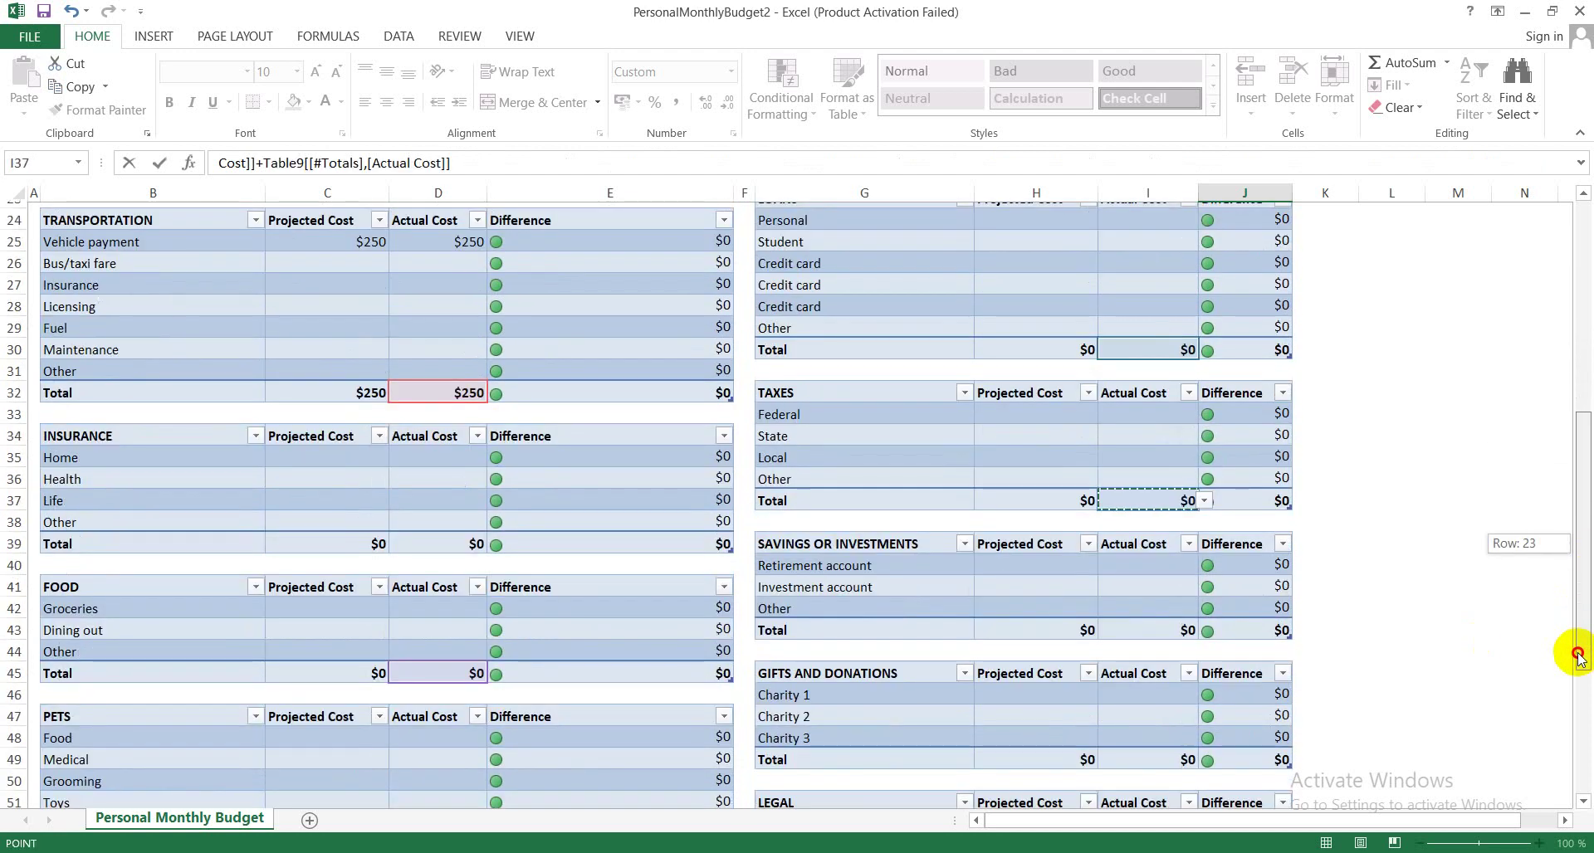
click(1143, 622)
text(+)
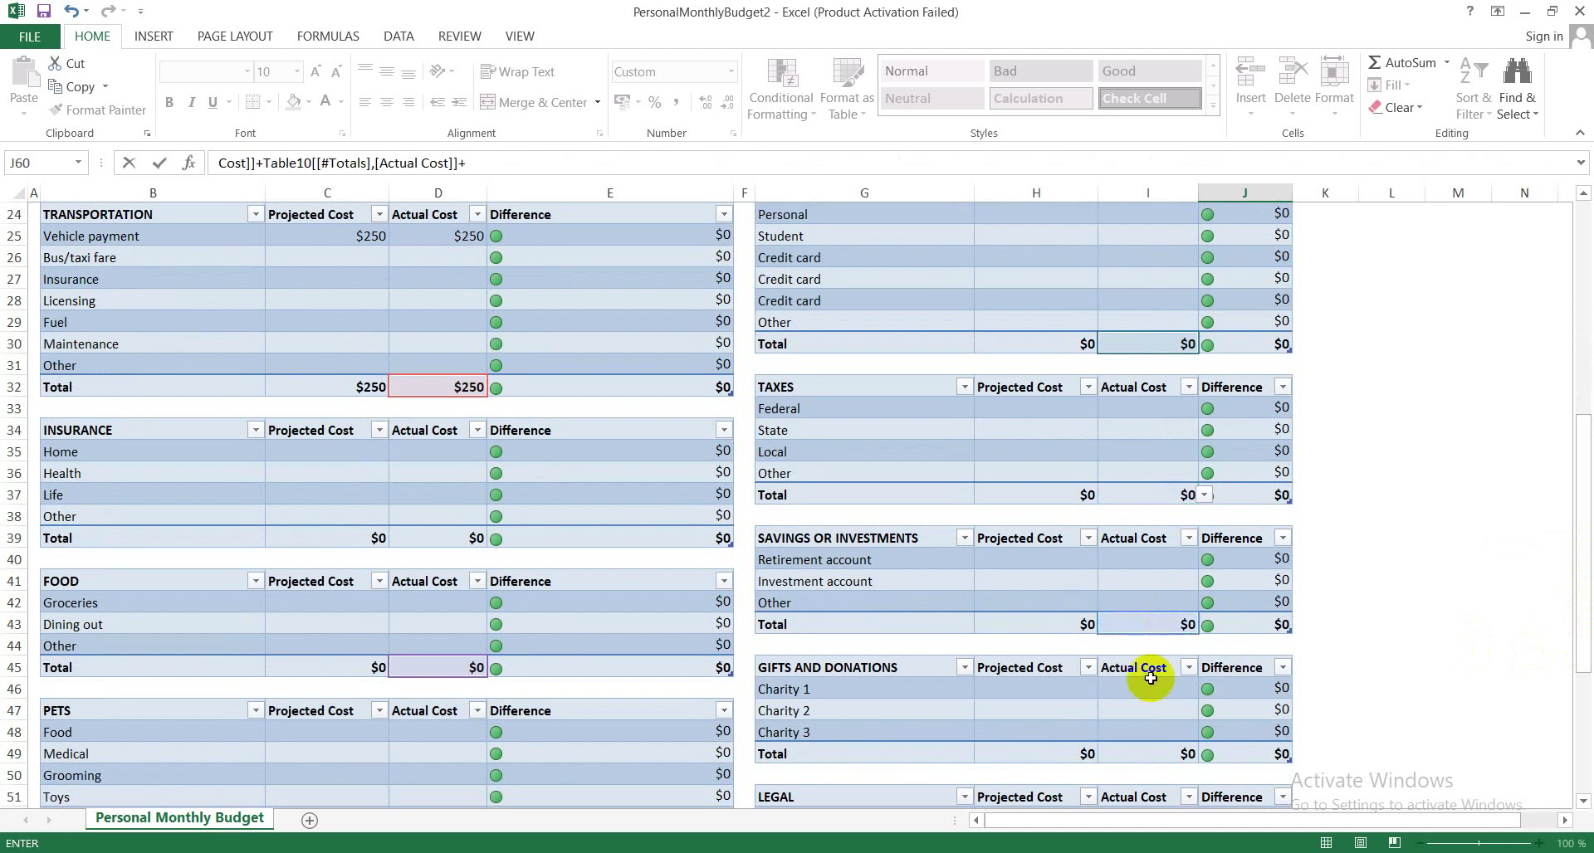
click(1168, 749)
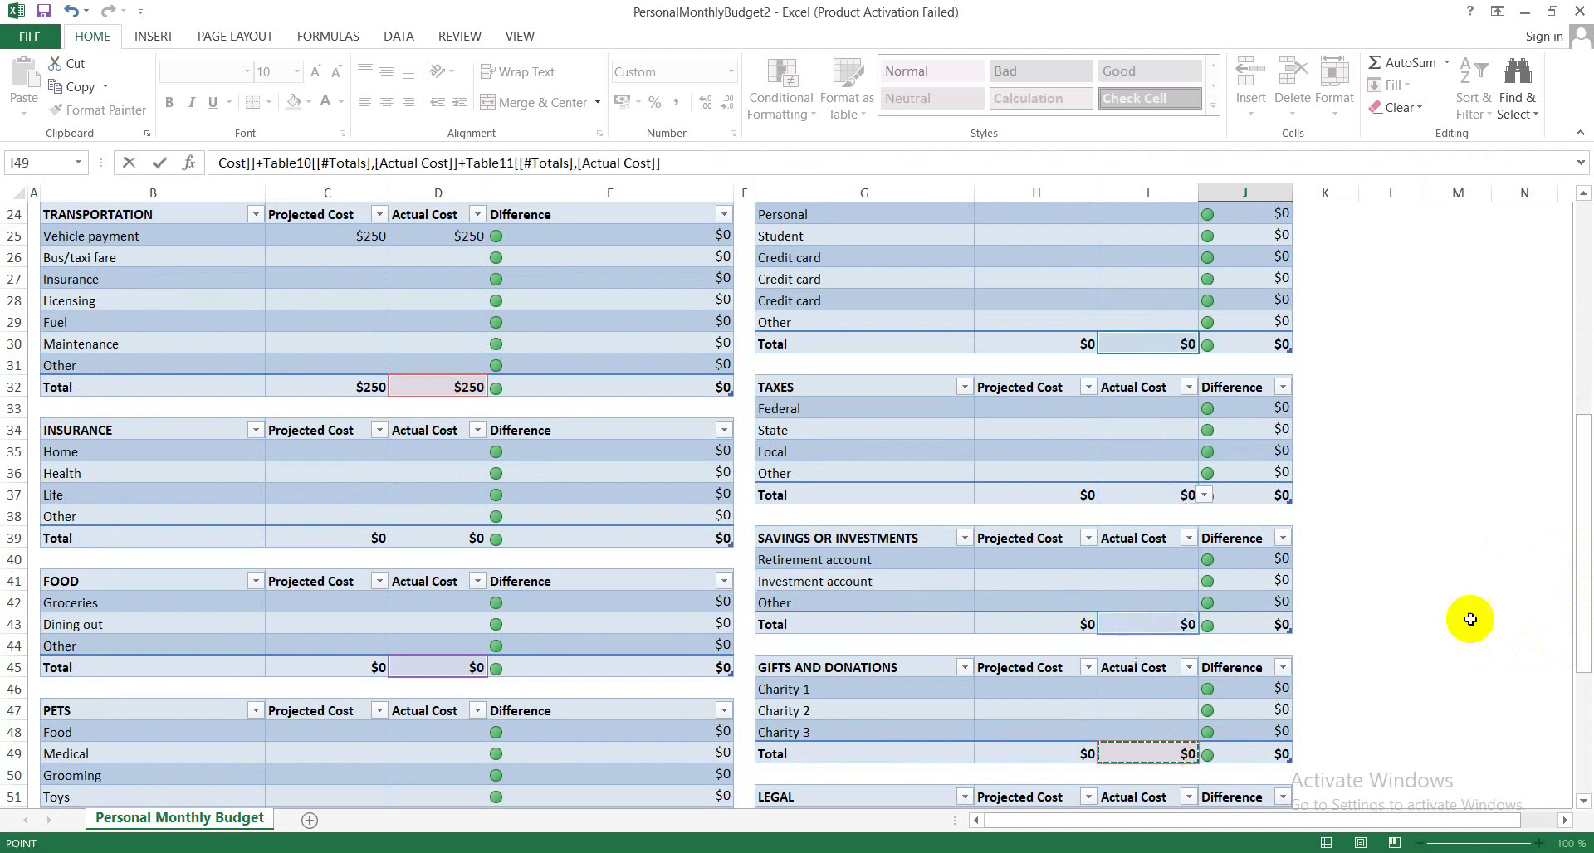
drag(1575, 594, 1582, 689)
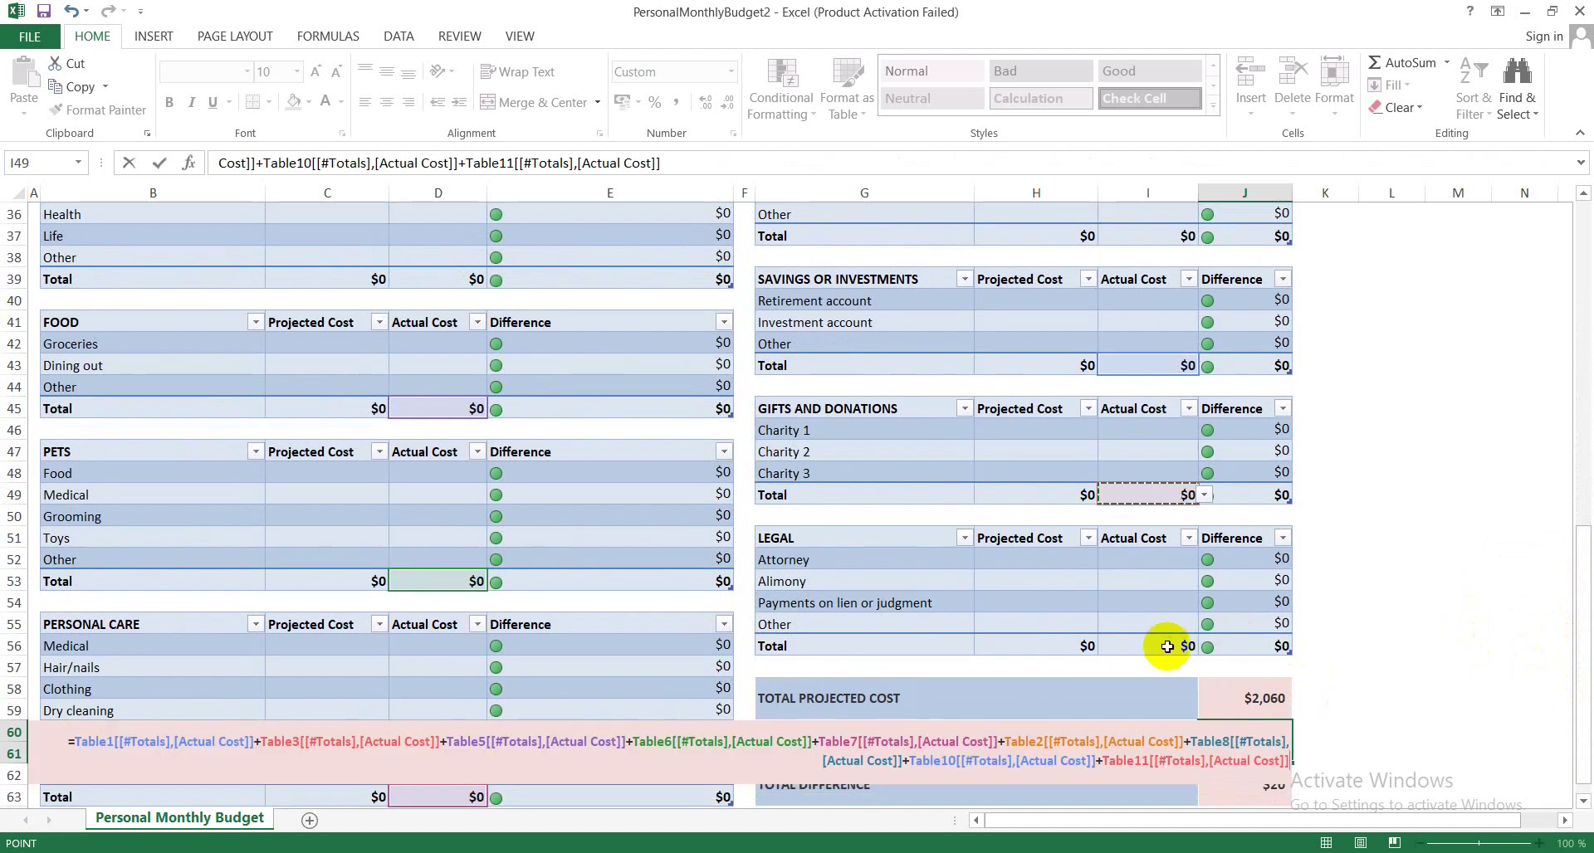
click(1167, 647)
key(Return)
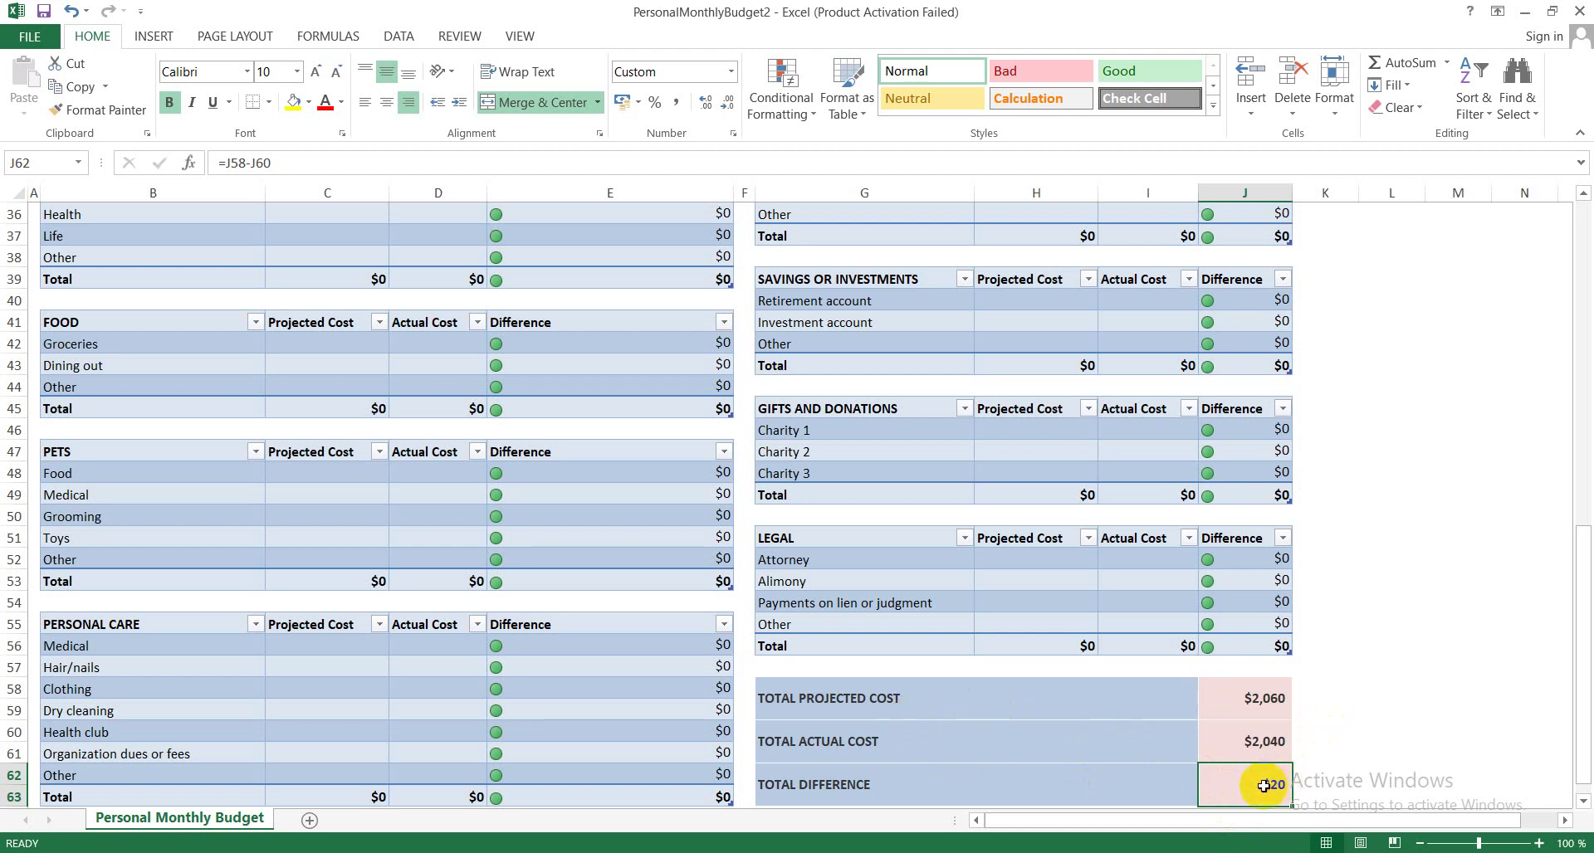
- Set the Total Difference to Total Projected Cost minus Total Actual Cost, then scroll to the top summary
key(Delete)
text(=)
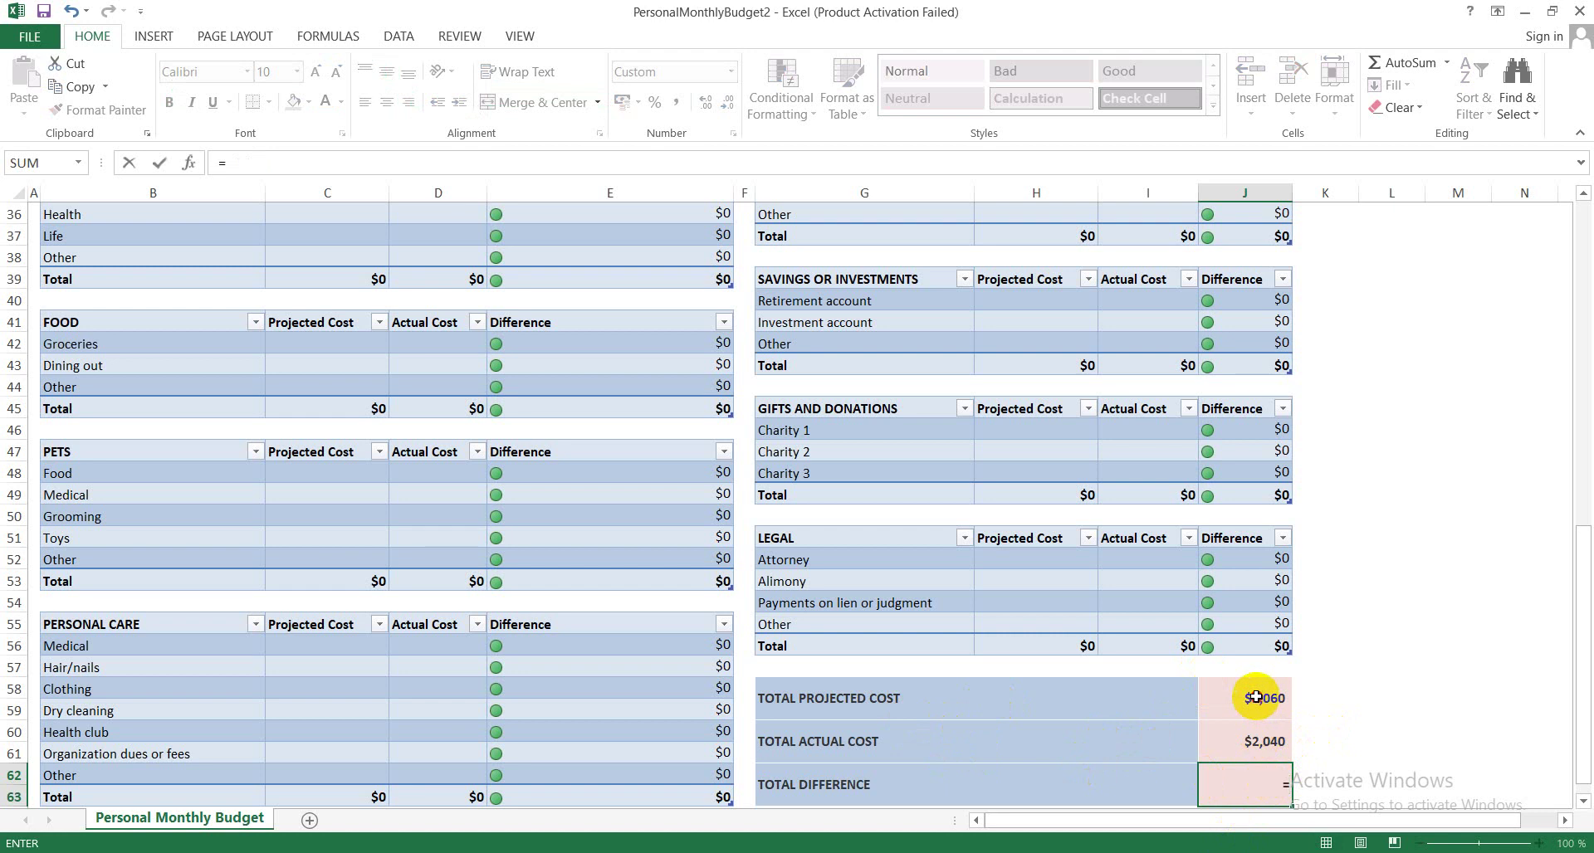
click(1256, 697)
text(-)
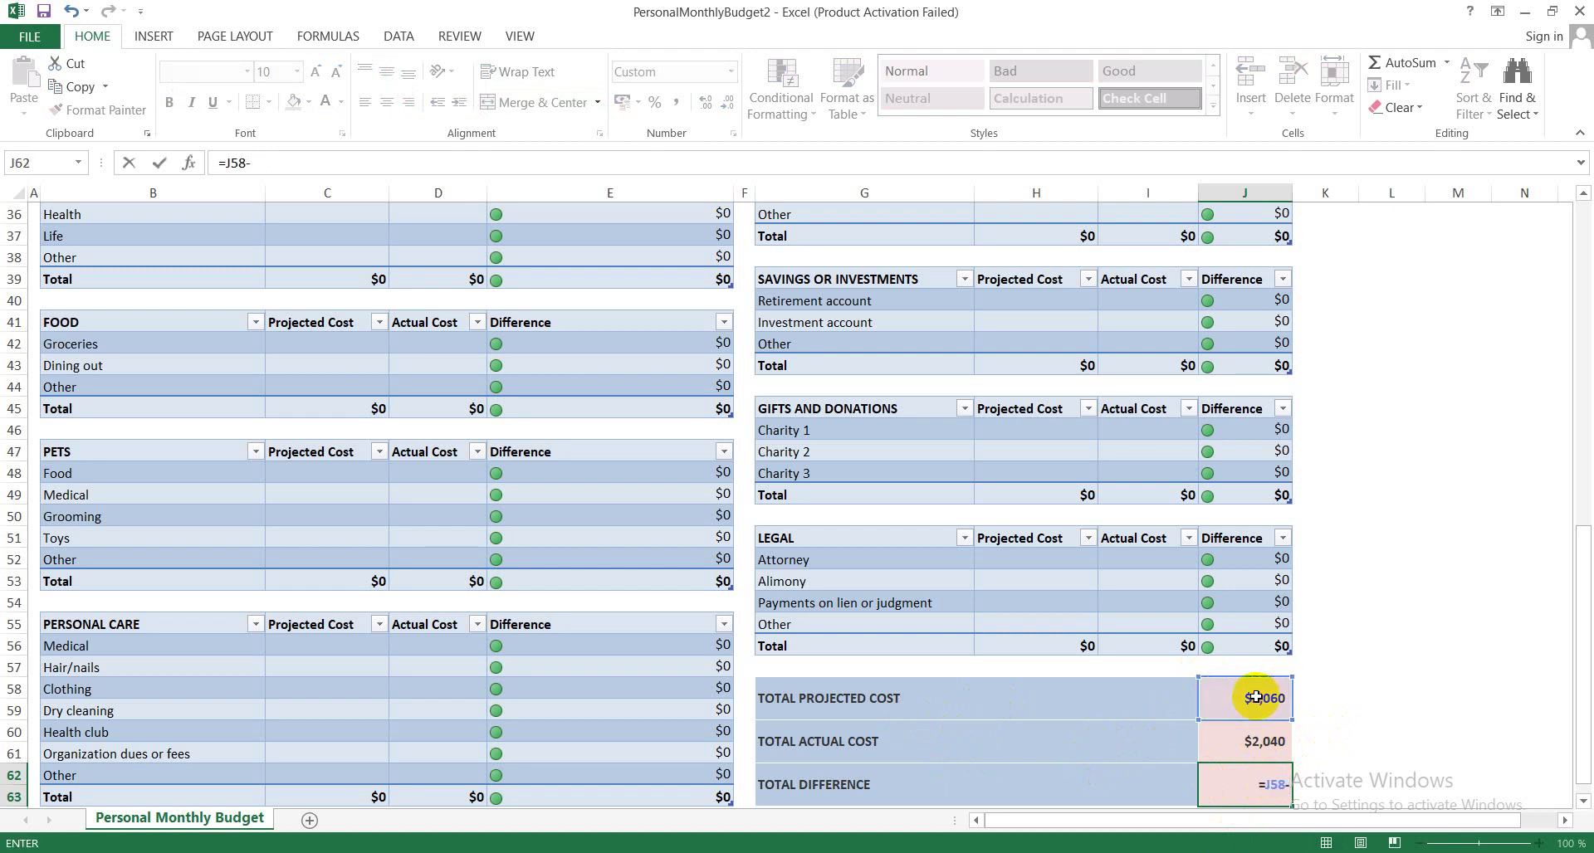
click(1265, 745)
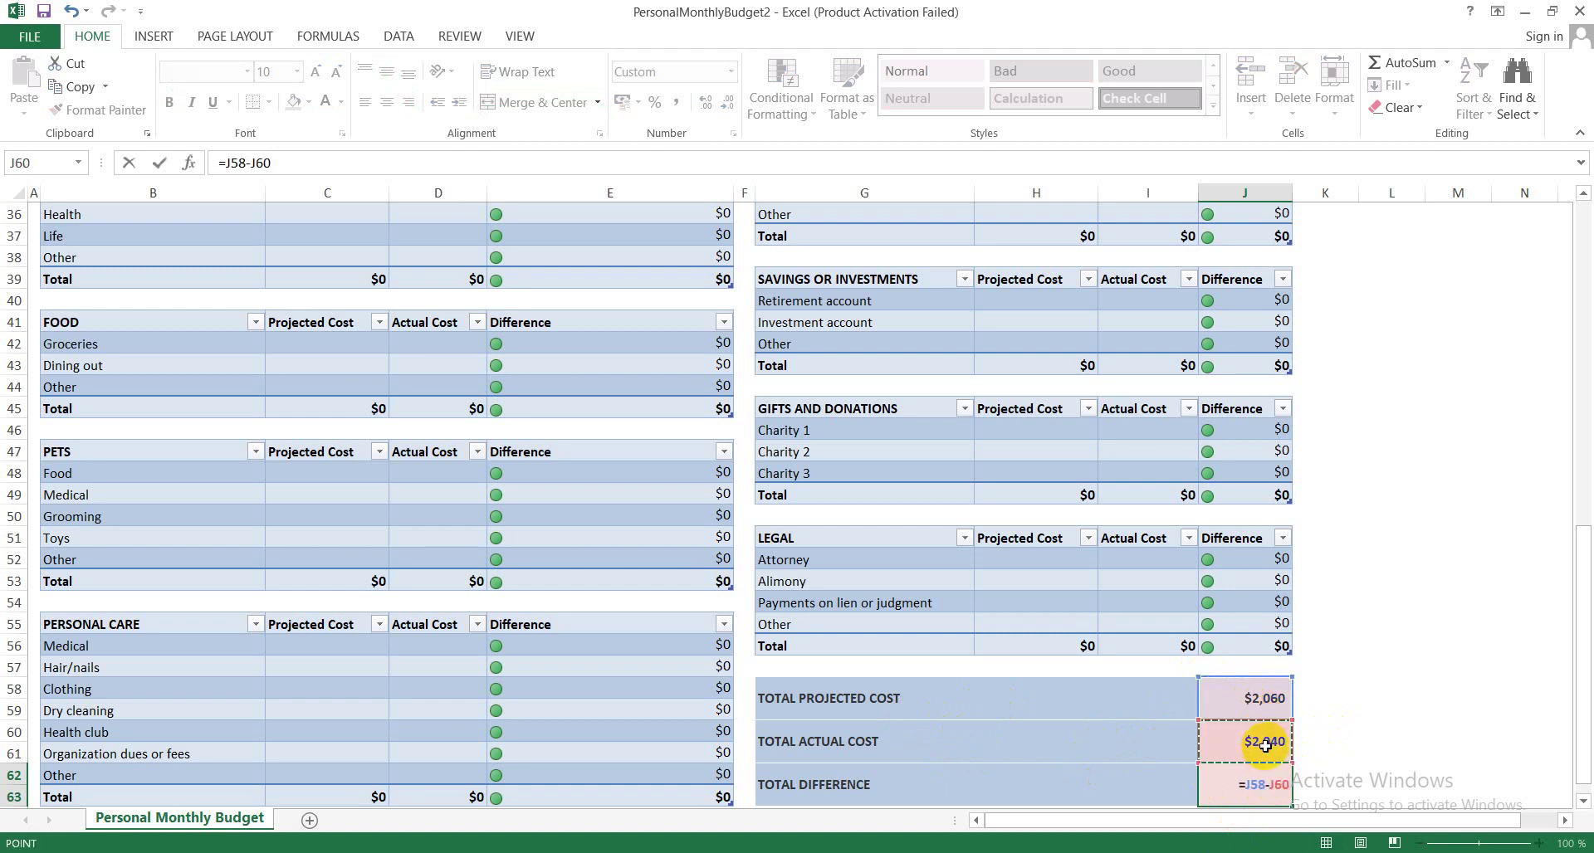
key(Return)
drag(1586, 680, 1585, 345)
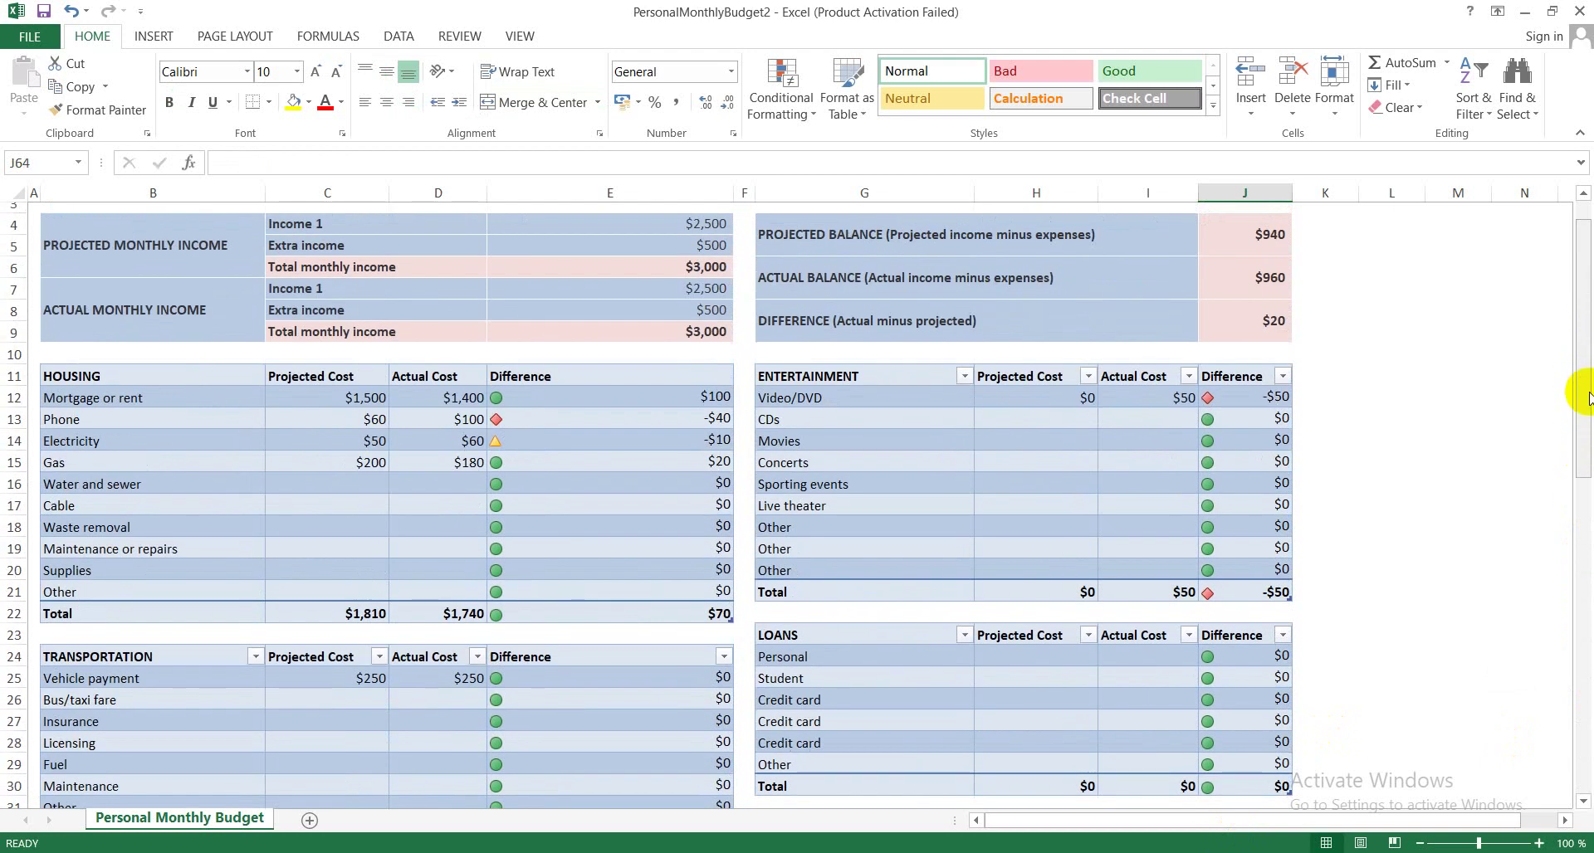
drag(1586, 397, 1581, 309)
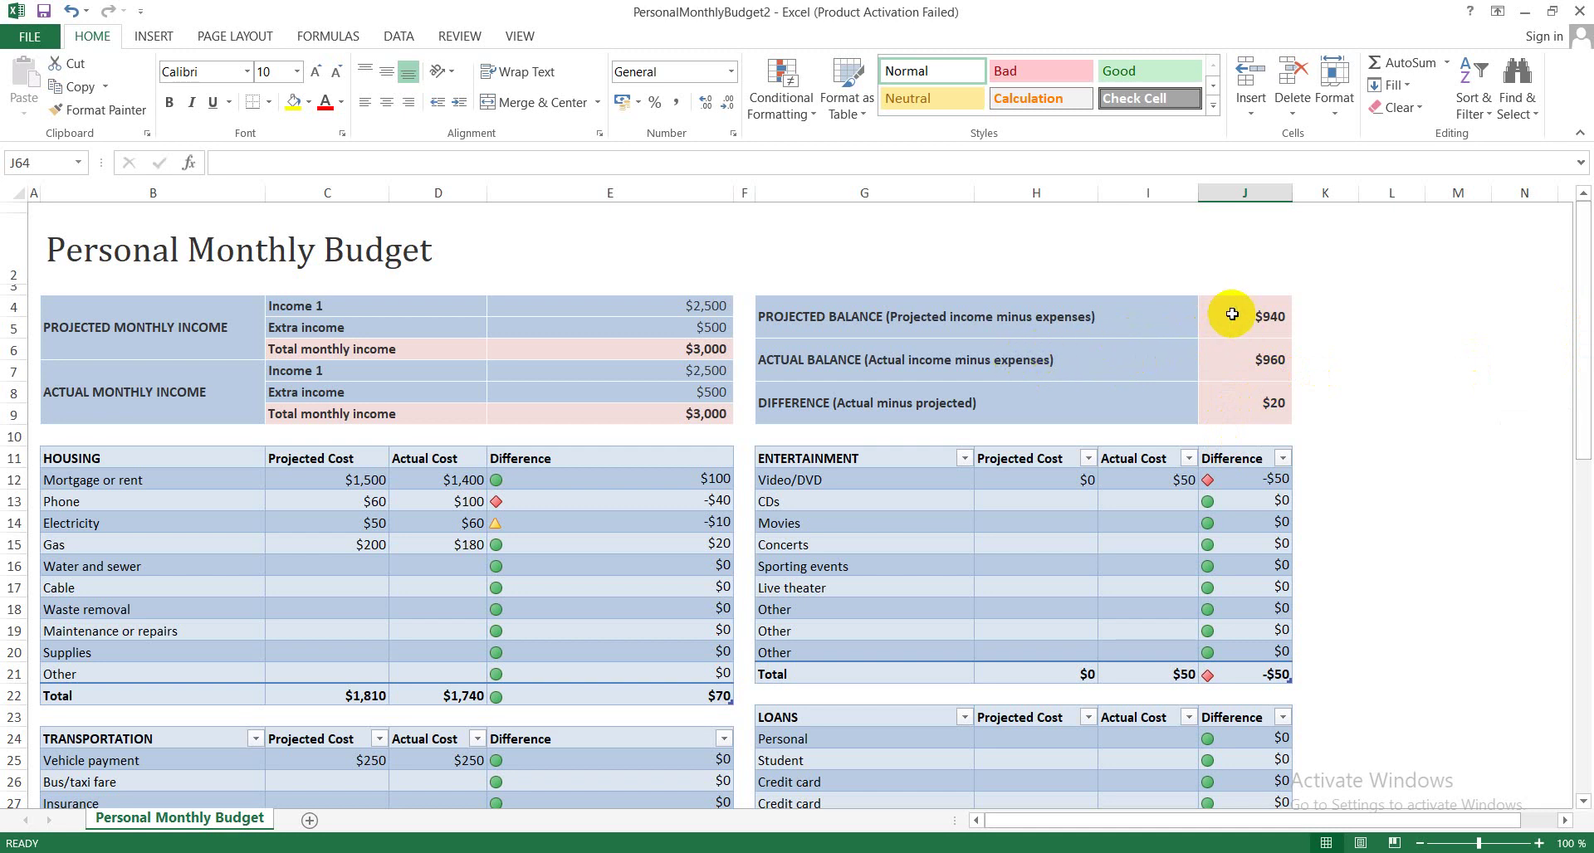
- Enter =E6-J58 in J4 so the projected balance shows $940
click(1232, 315)
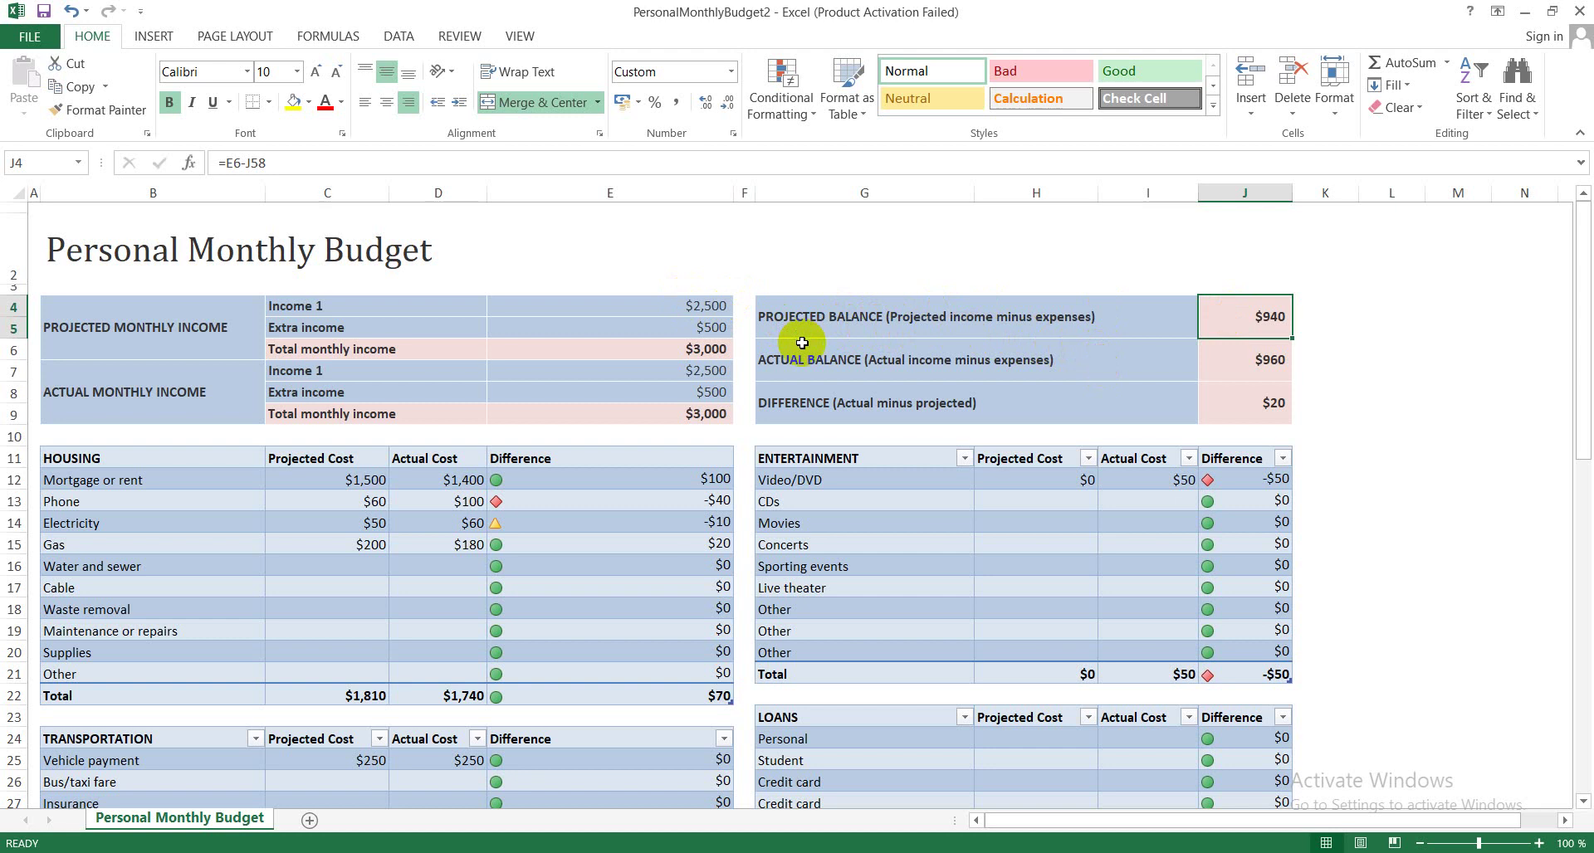
text(=)
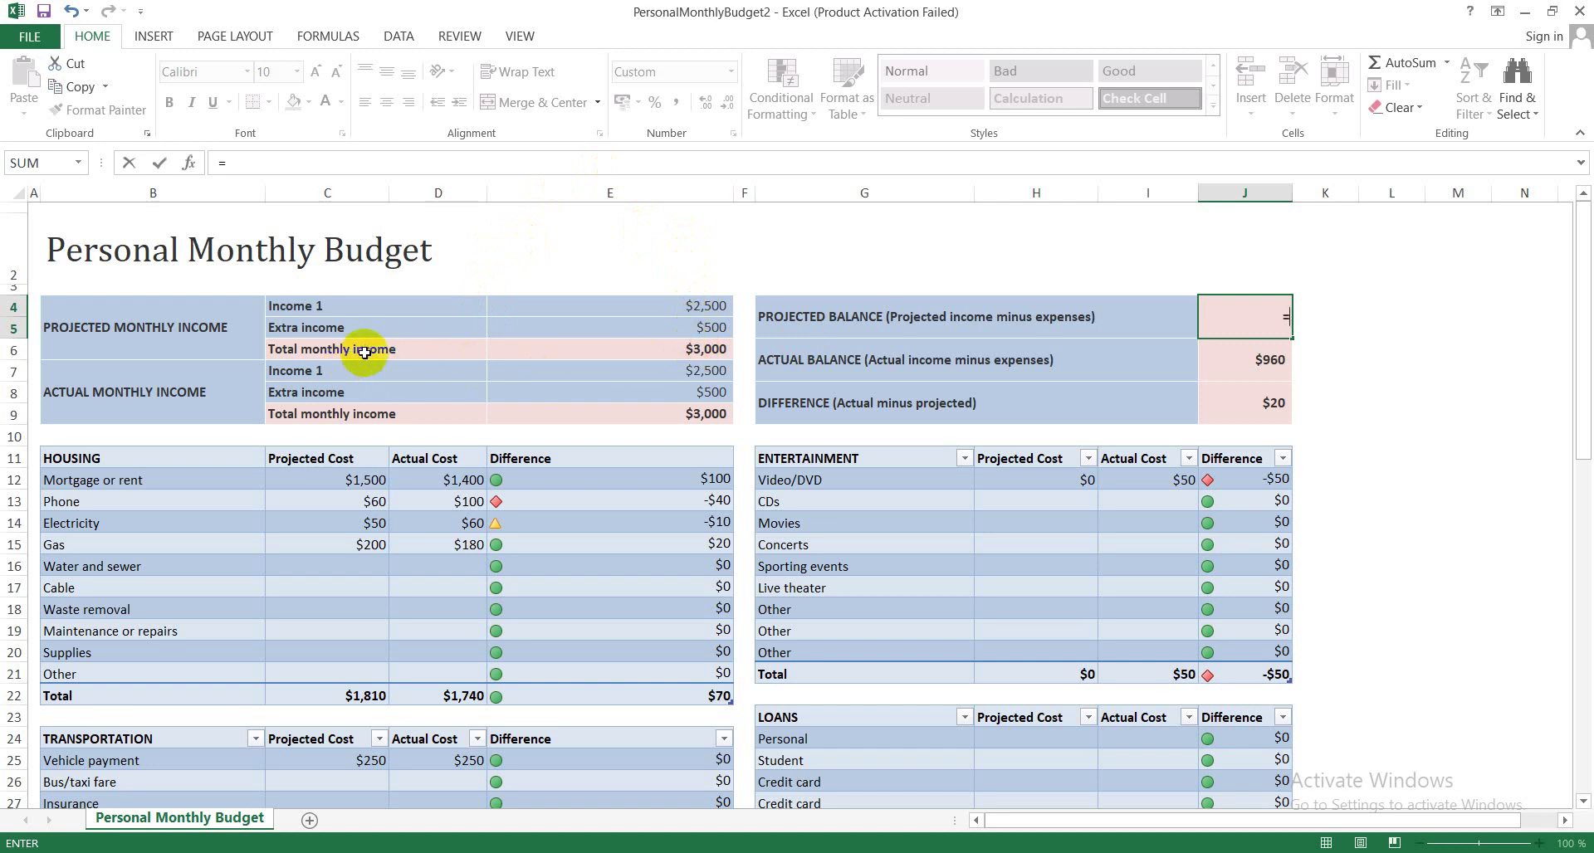
click(601, 352)
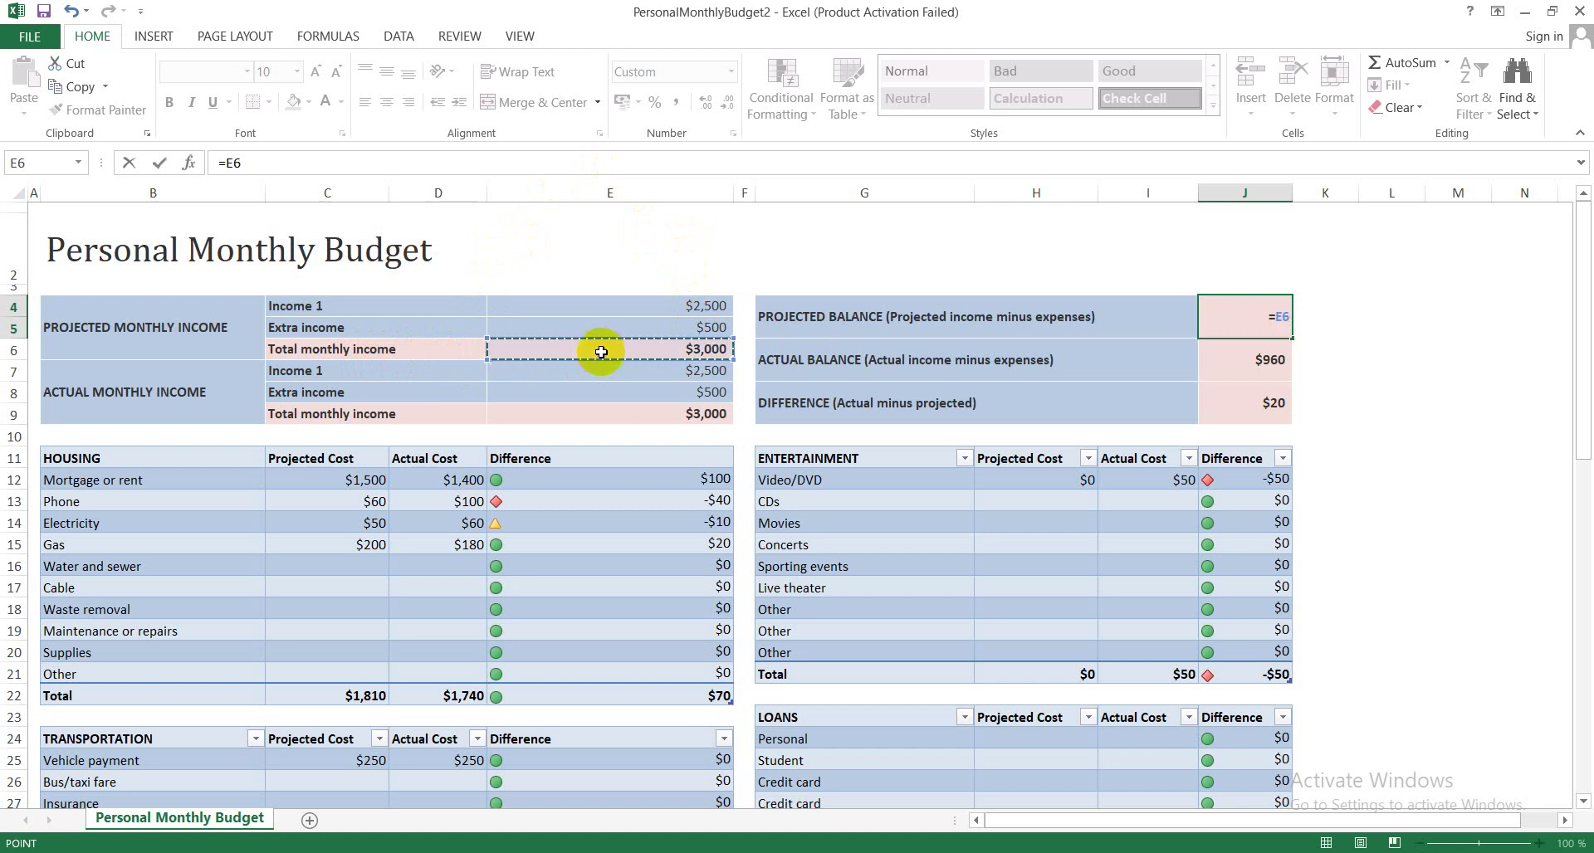
text(-)
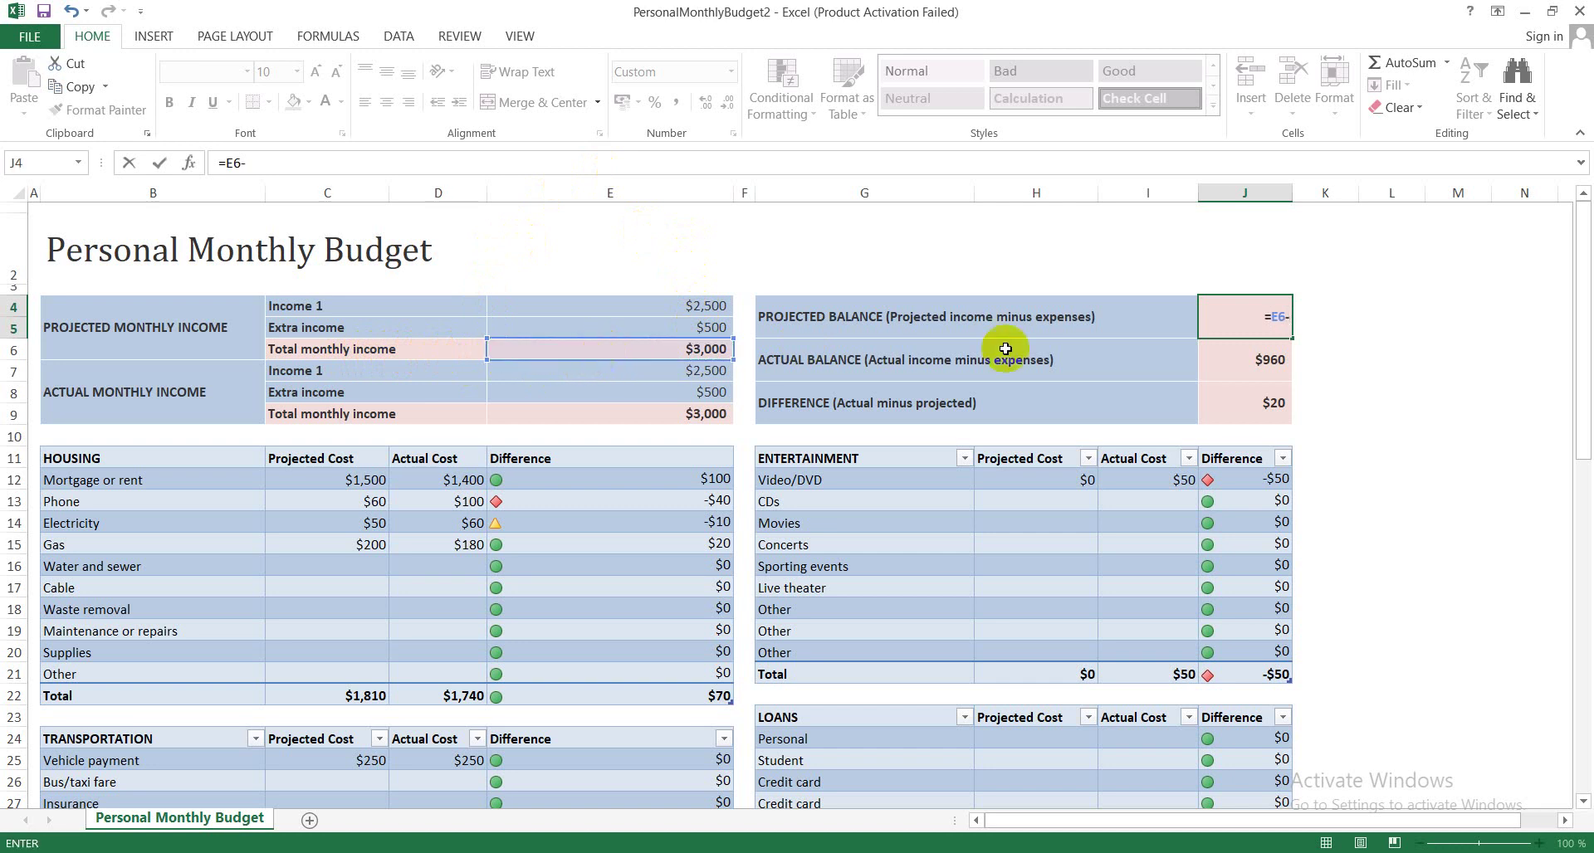
drag(1584, 417, 1580, 776)
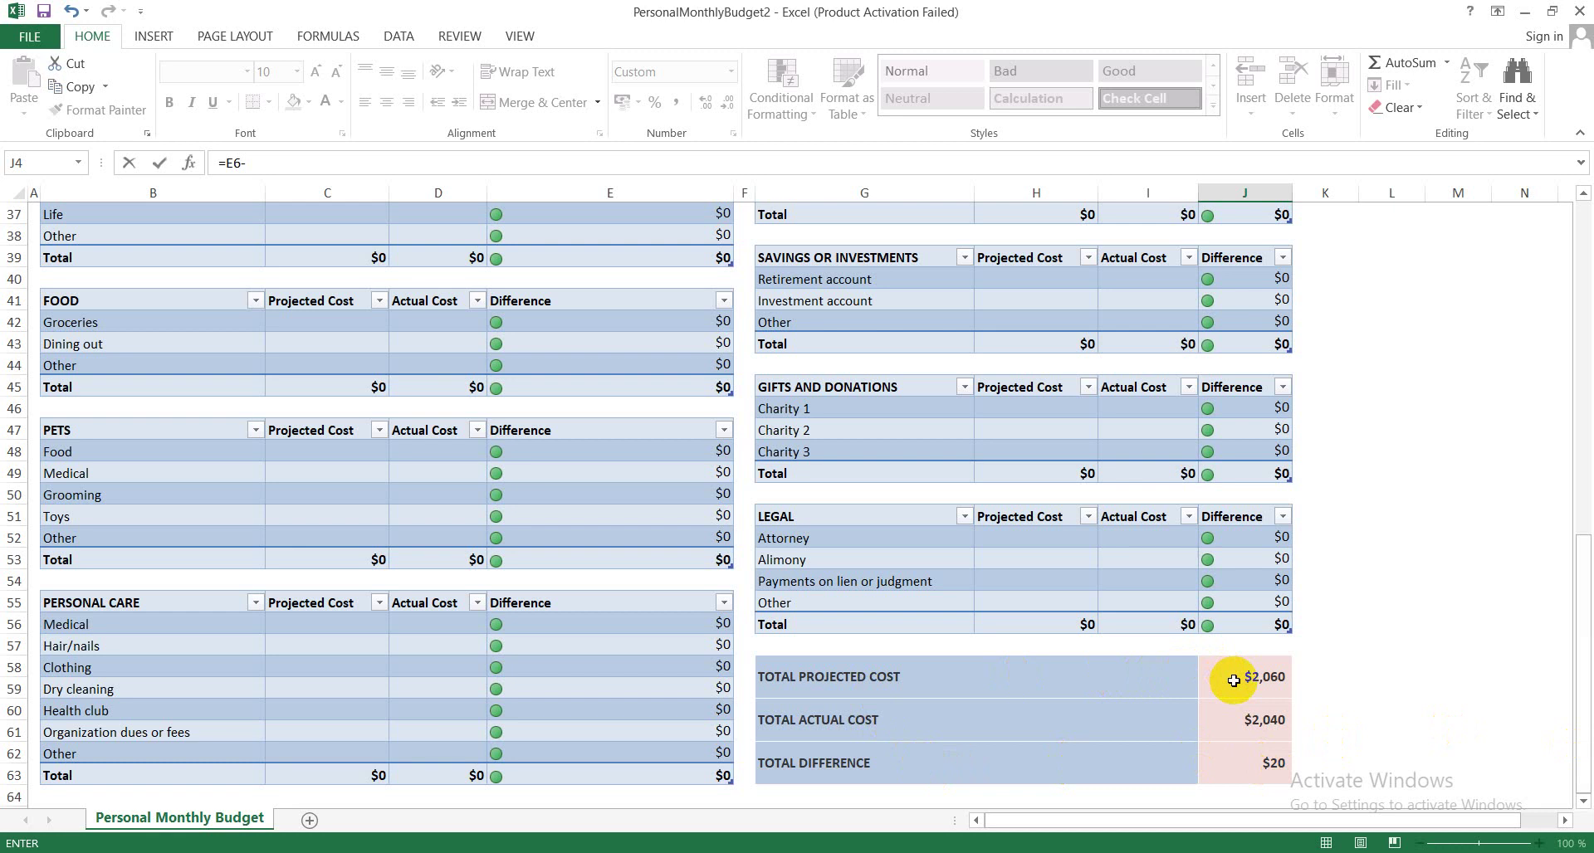
click(1234, 680)
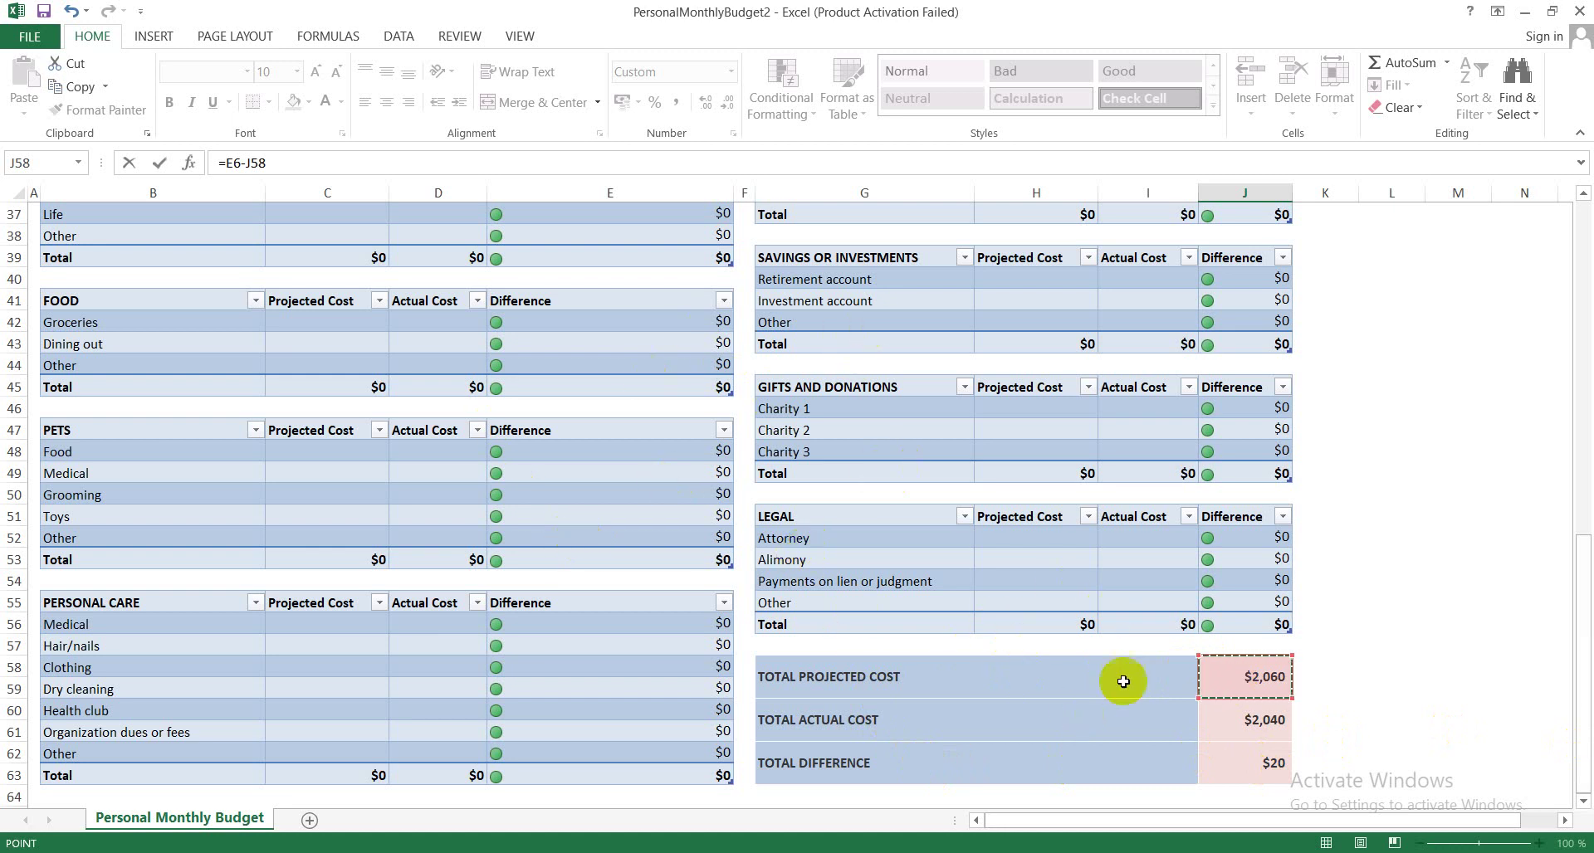
key(Return)
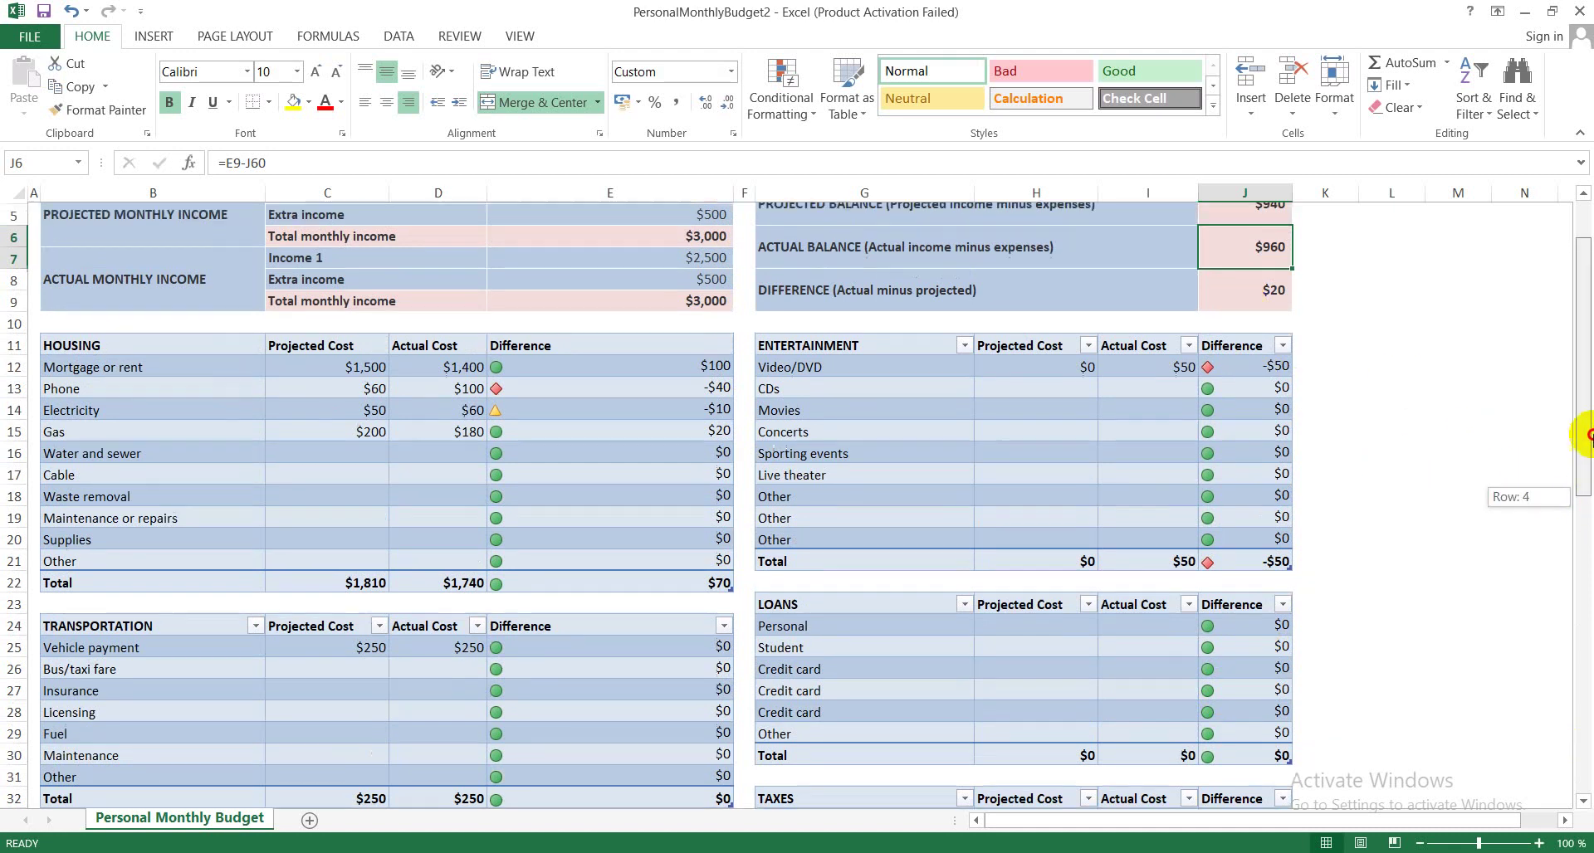
- Enter =E9-J60 in J6 so the actual balance shows $960
drag(1582, 508, 1581, 390)
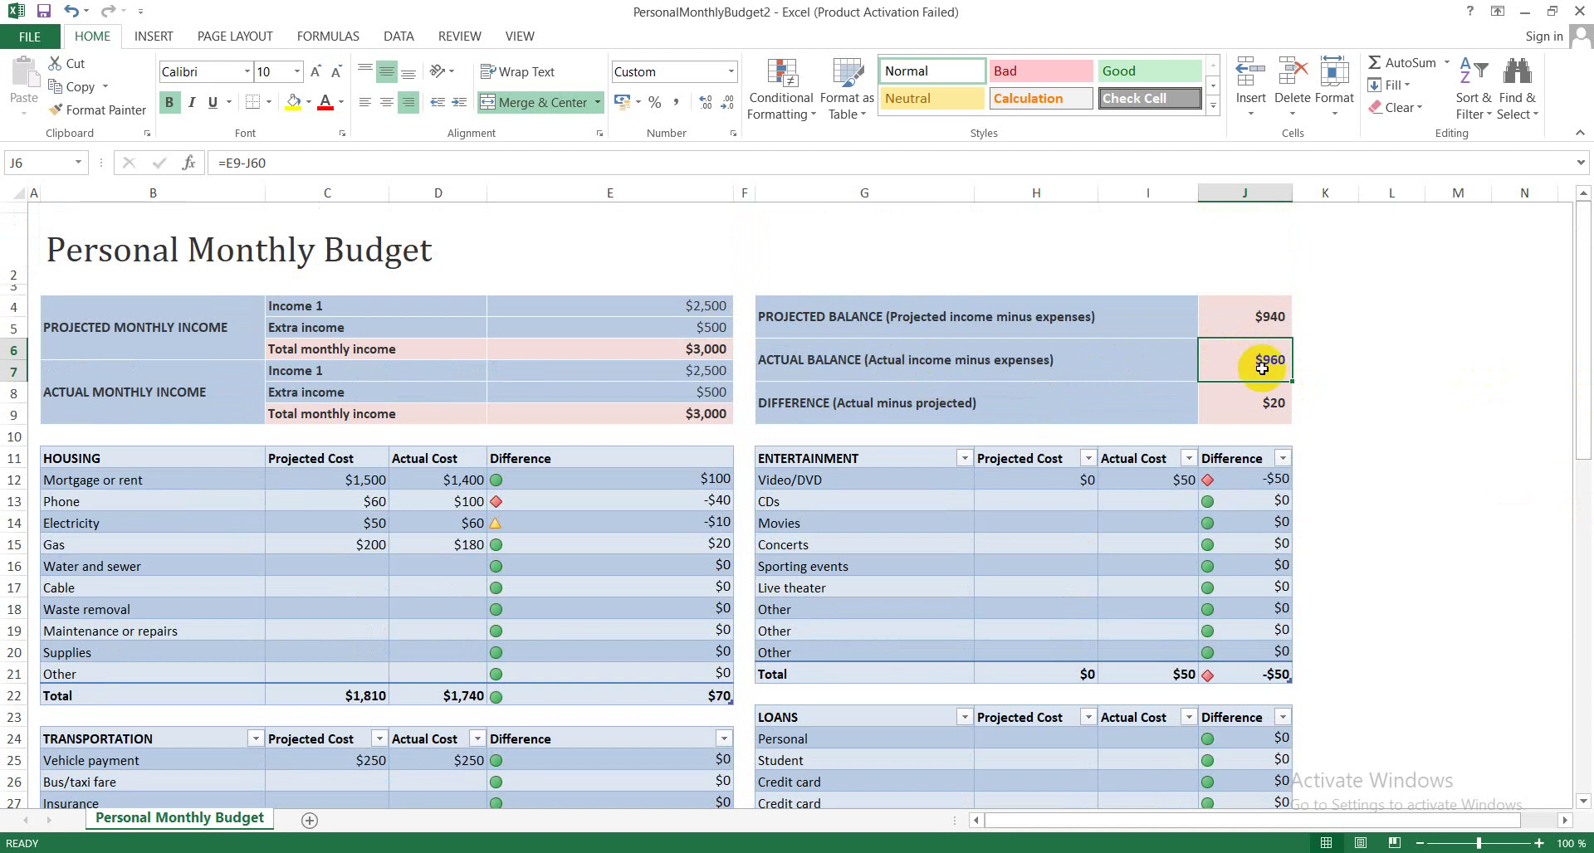
text(=)
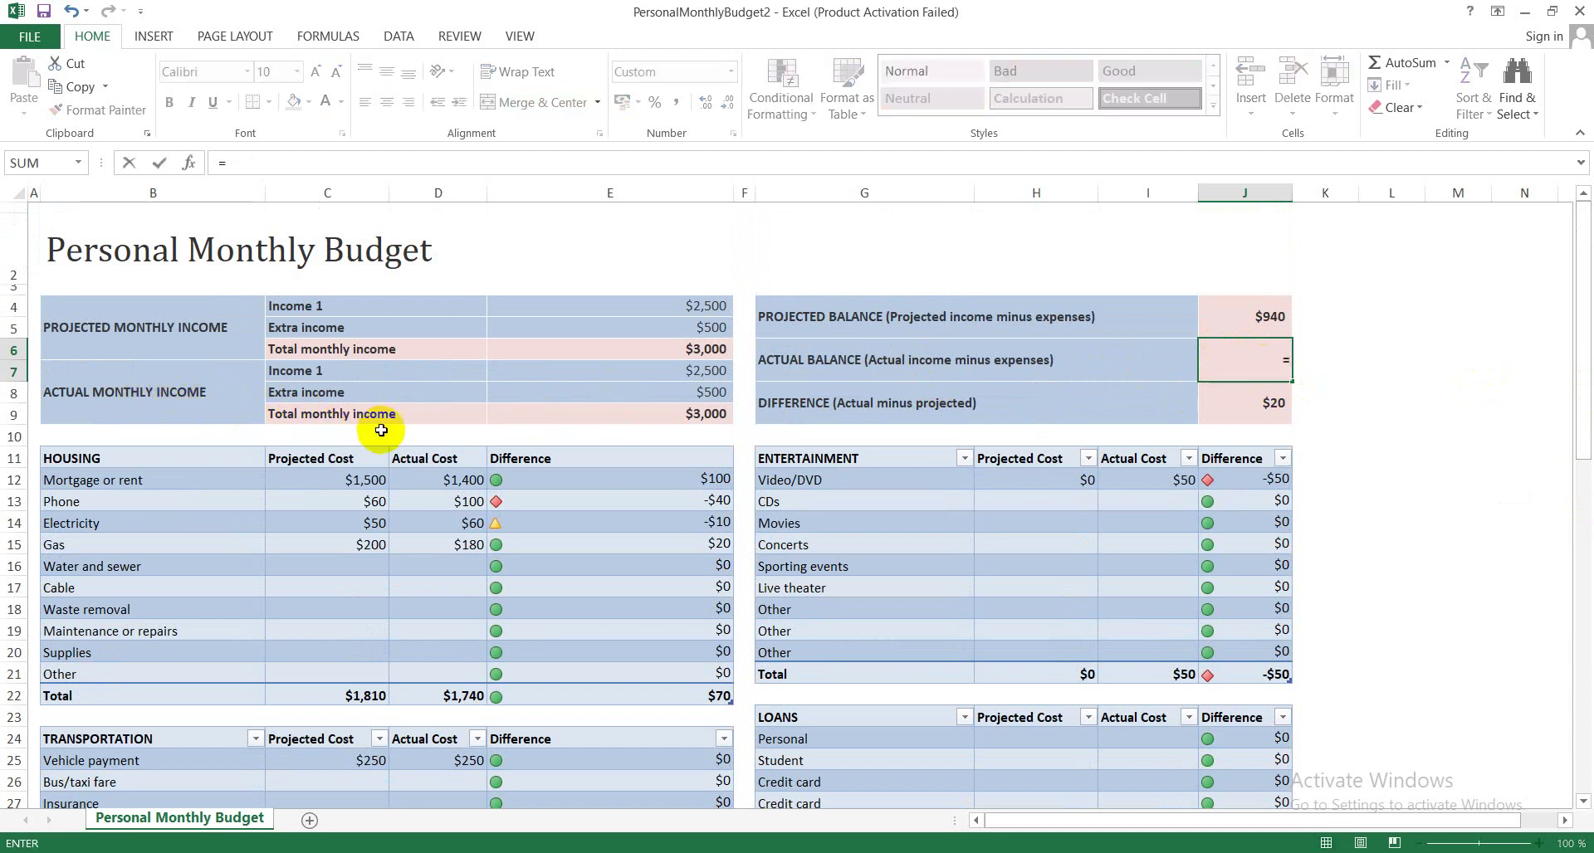
click(584, 416)
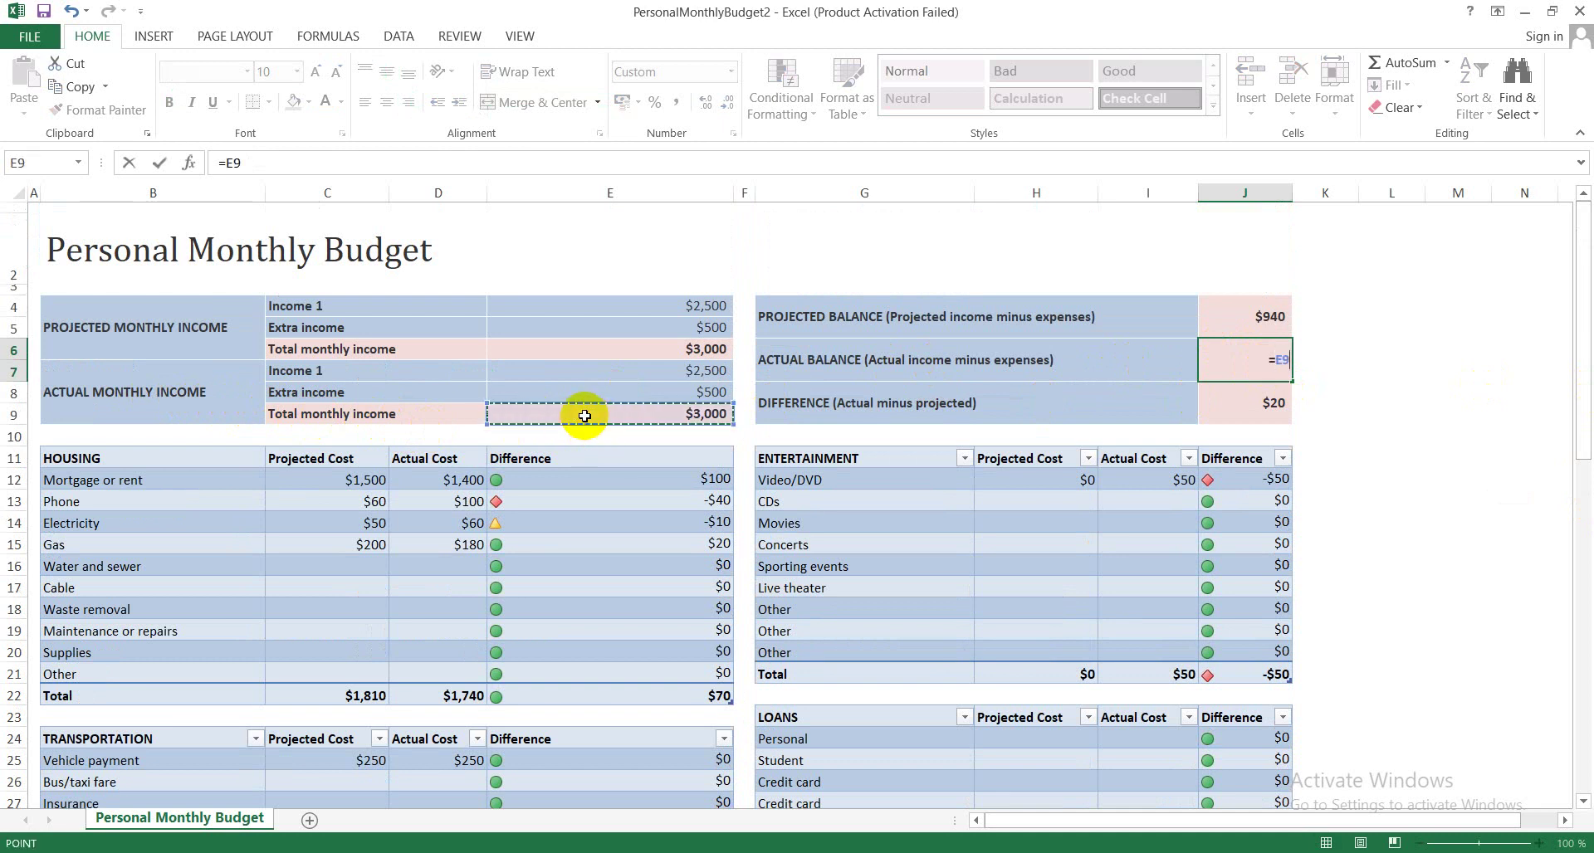
text(-)
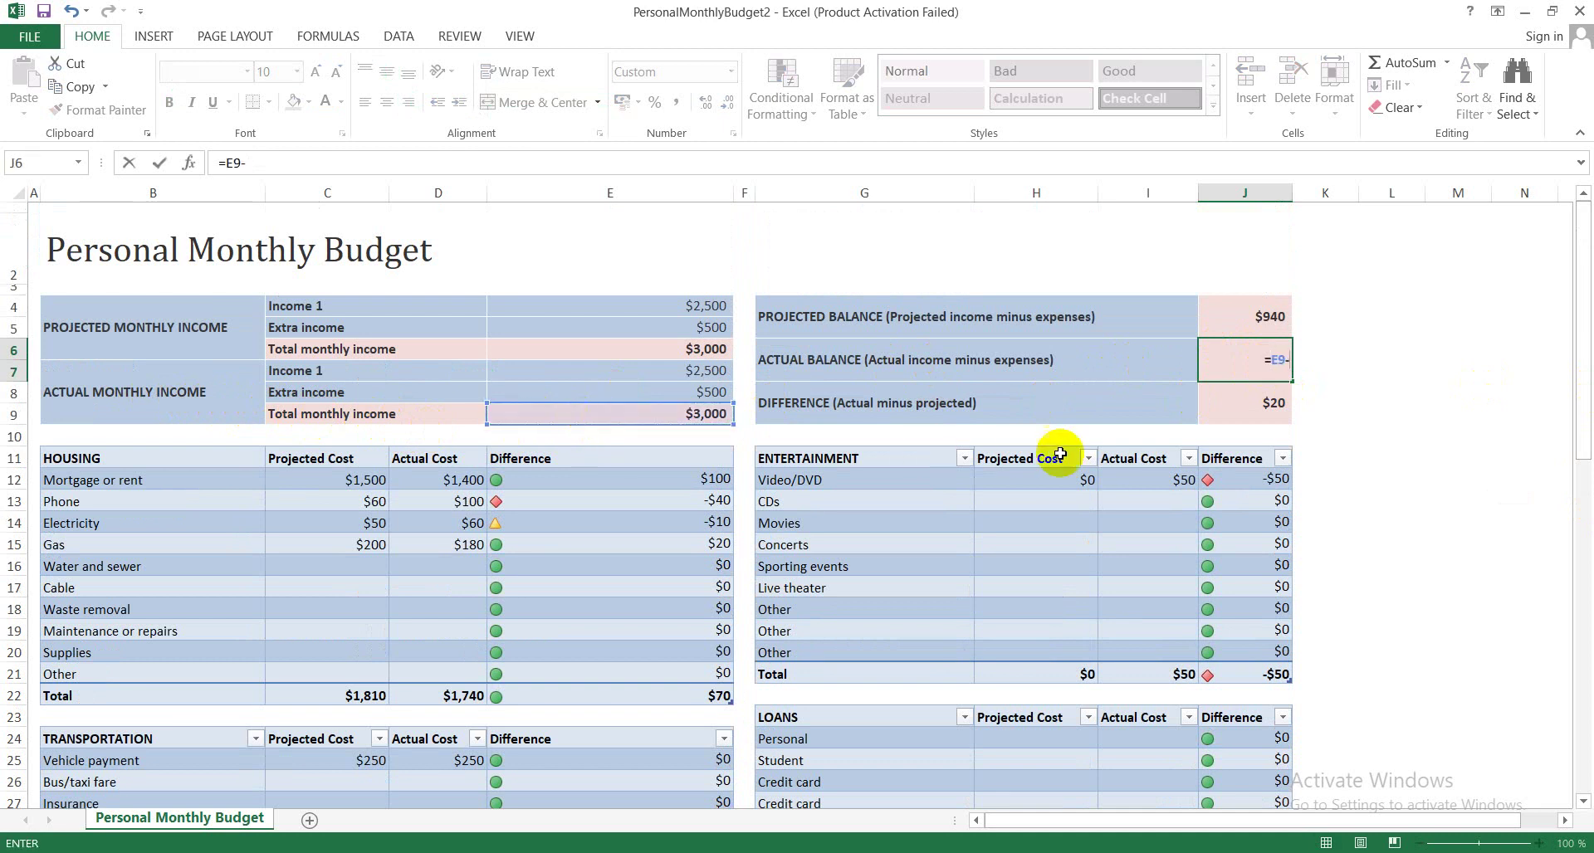
drag(1581, 436, 1582, 797)
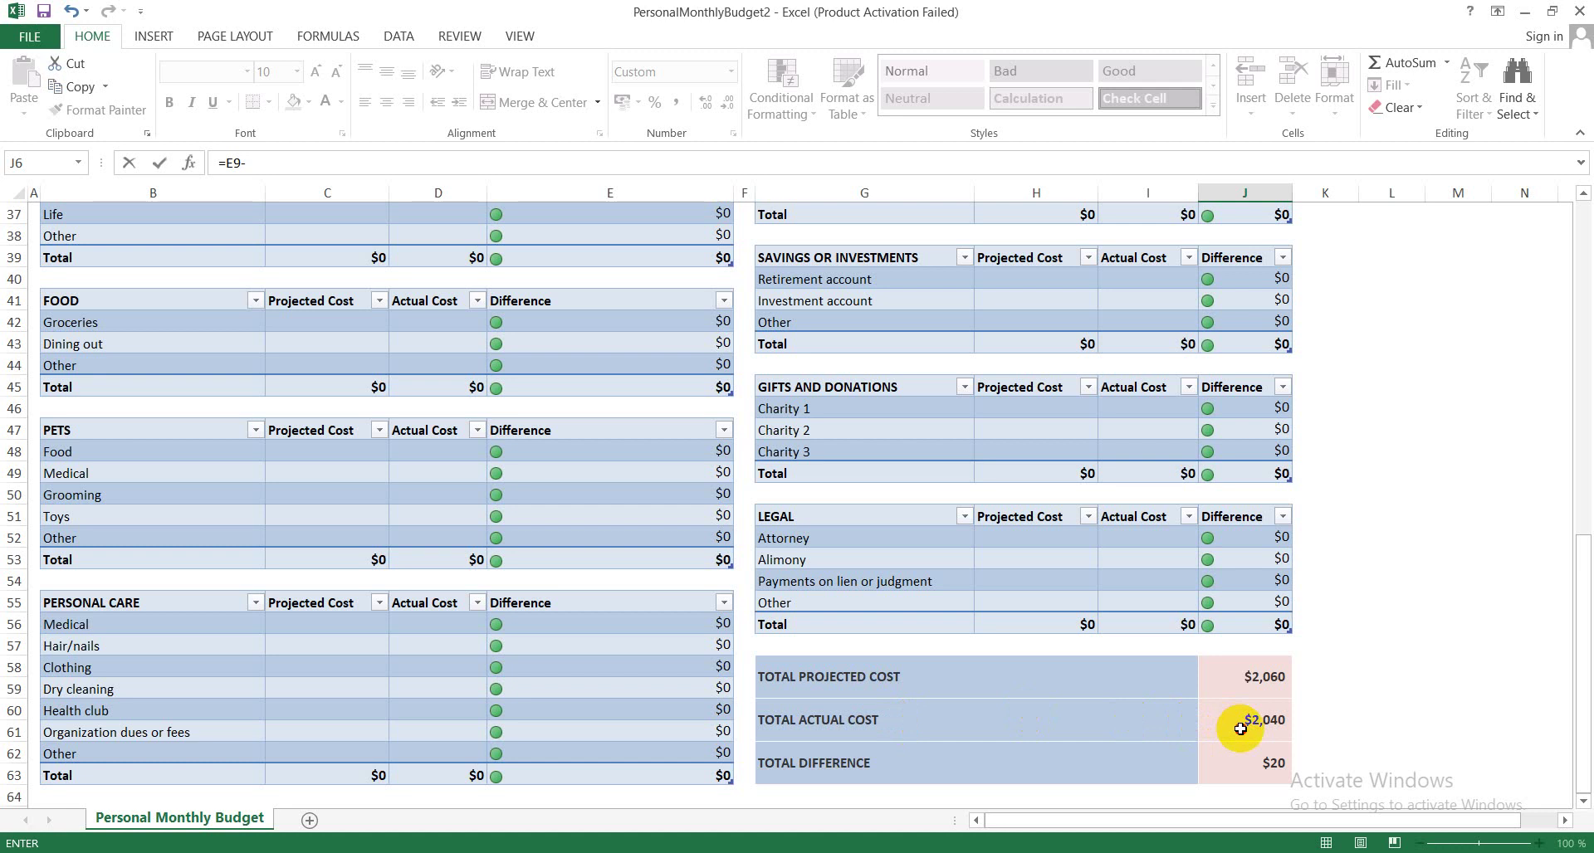
click(1240, 729)
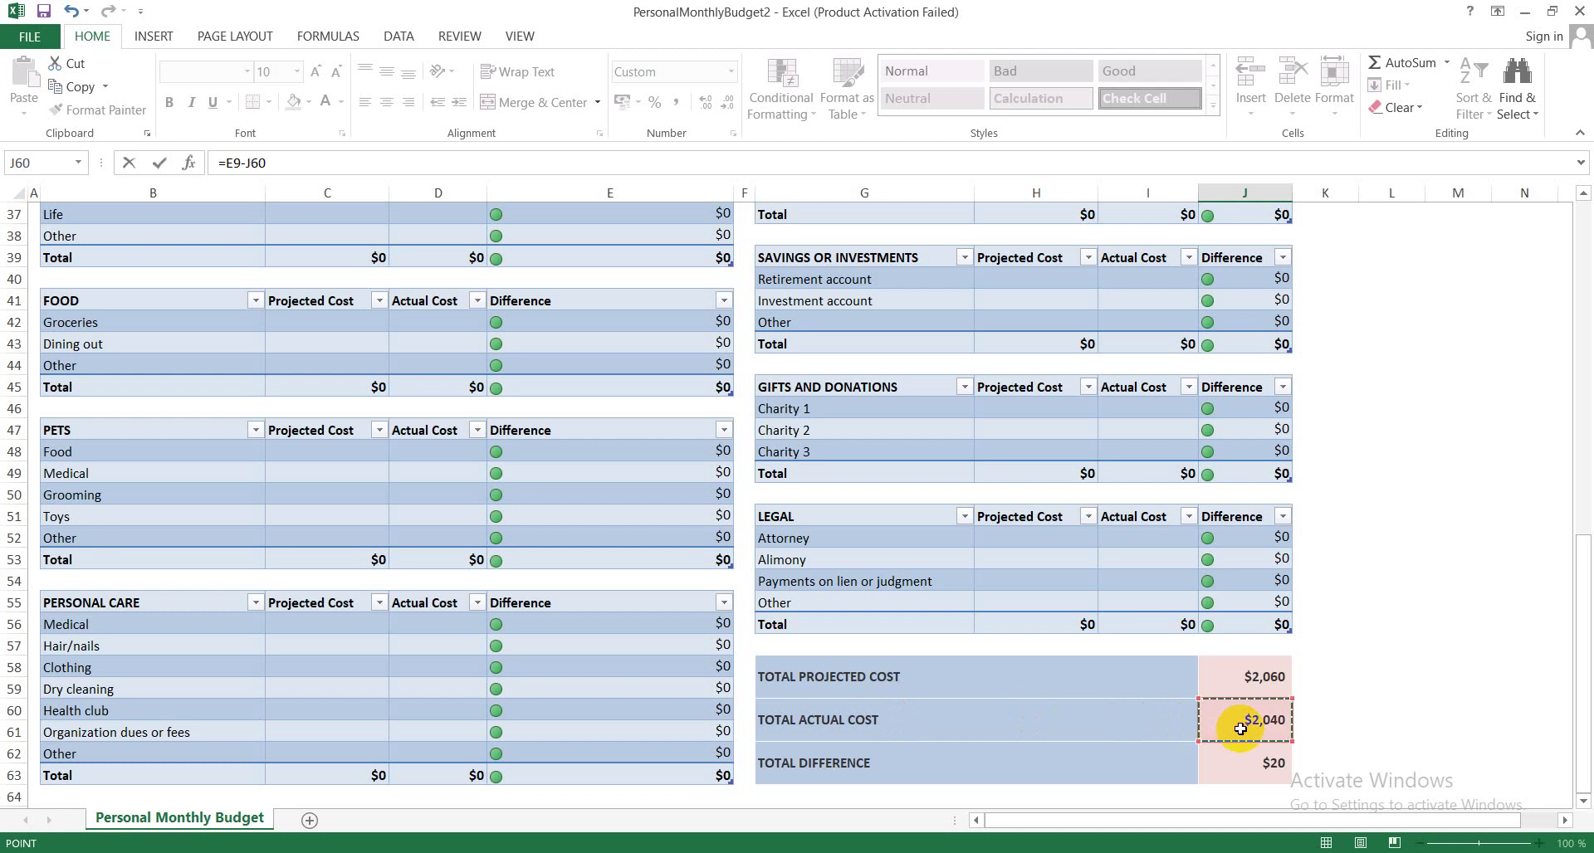
key(Escape)
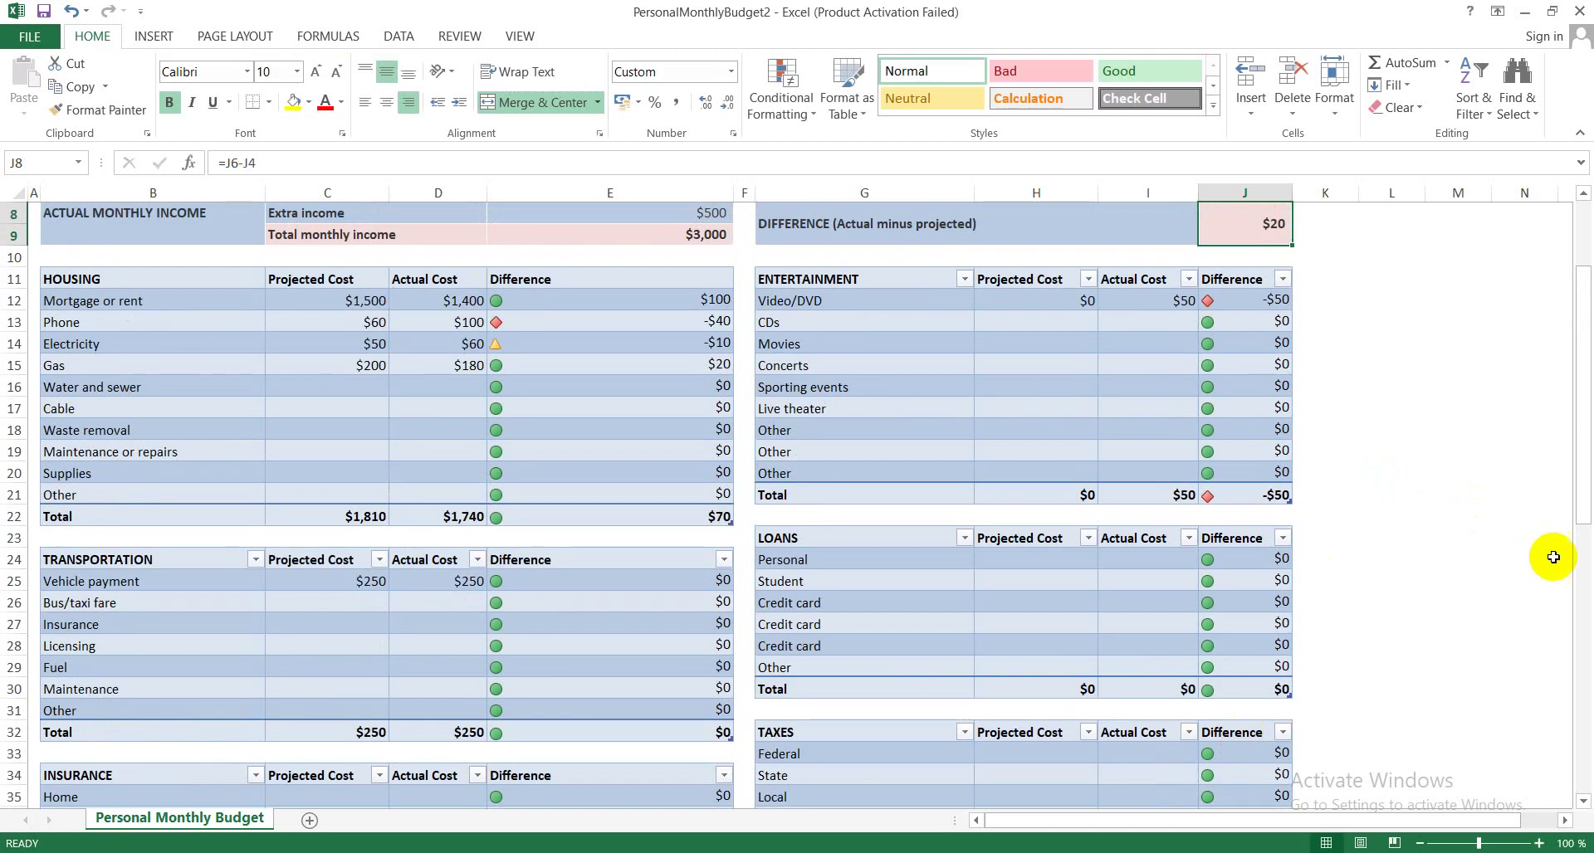
- Clear the old difference formula from J8, discarding a first partial attempt
scroll(1577, 415, up, 2)
scroll(1577, 415, up, 1)
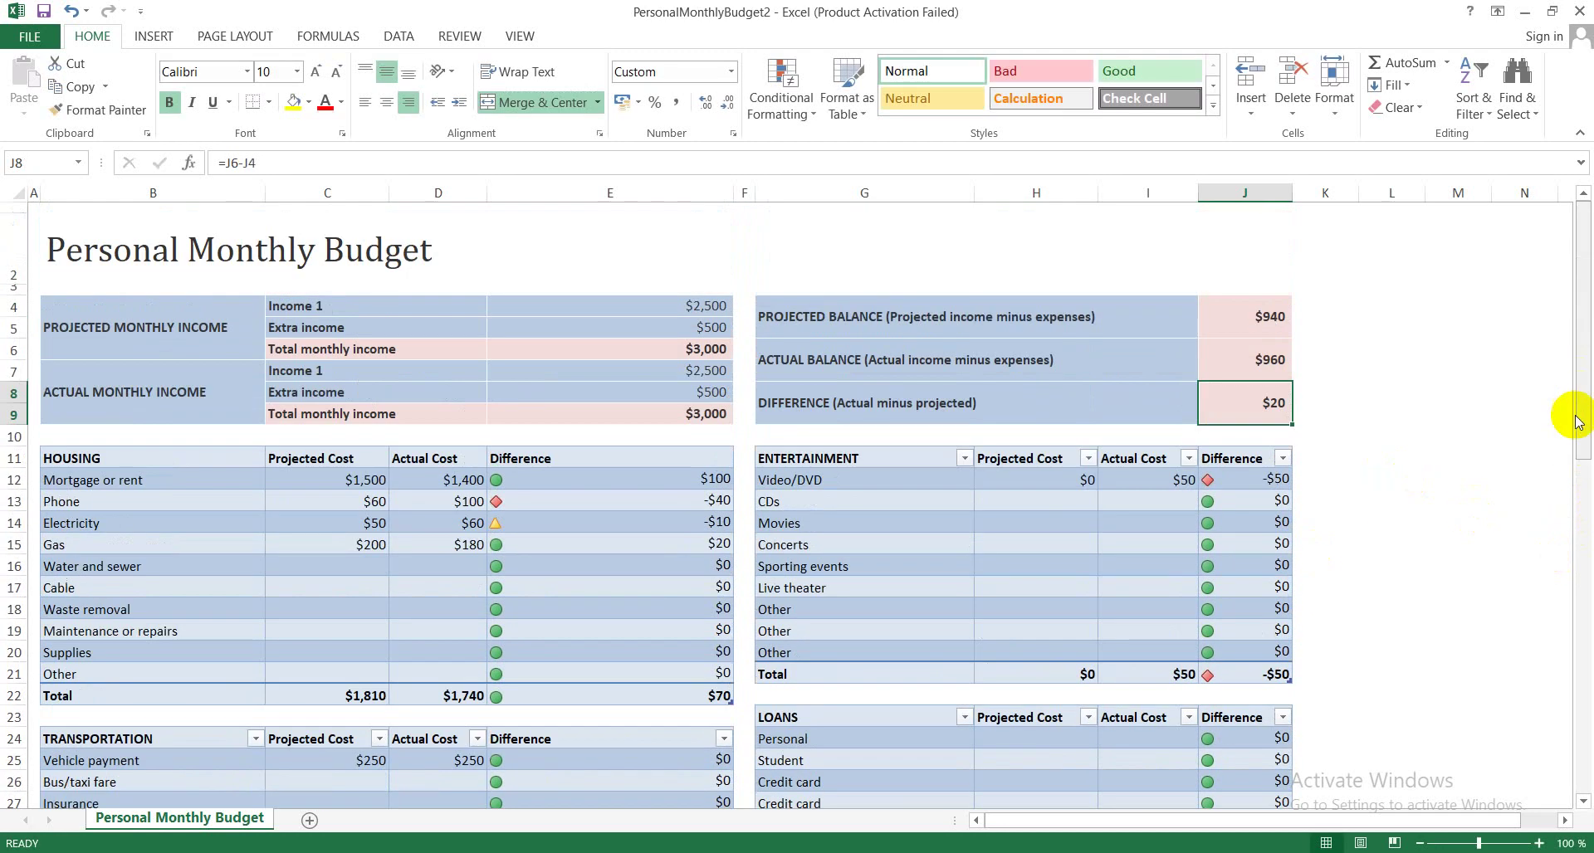
double_click(1213, 419)
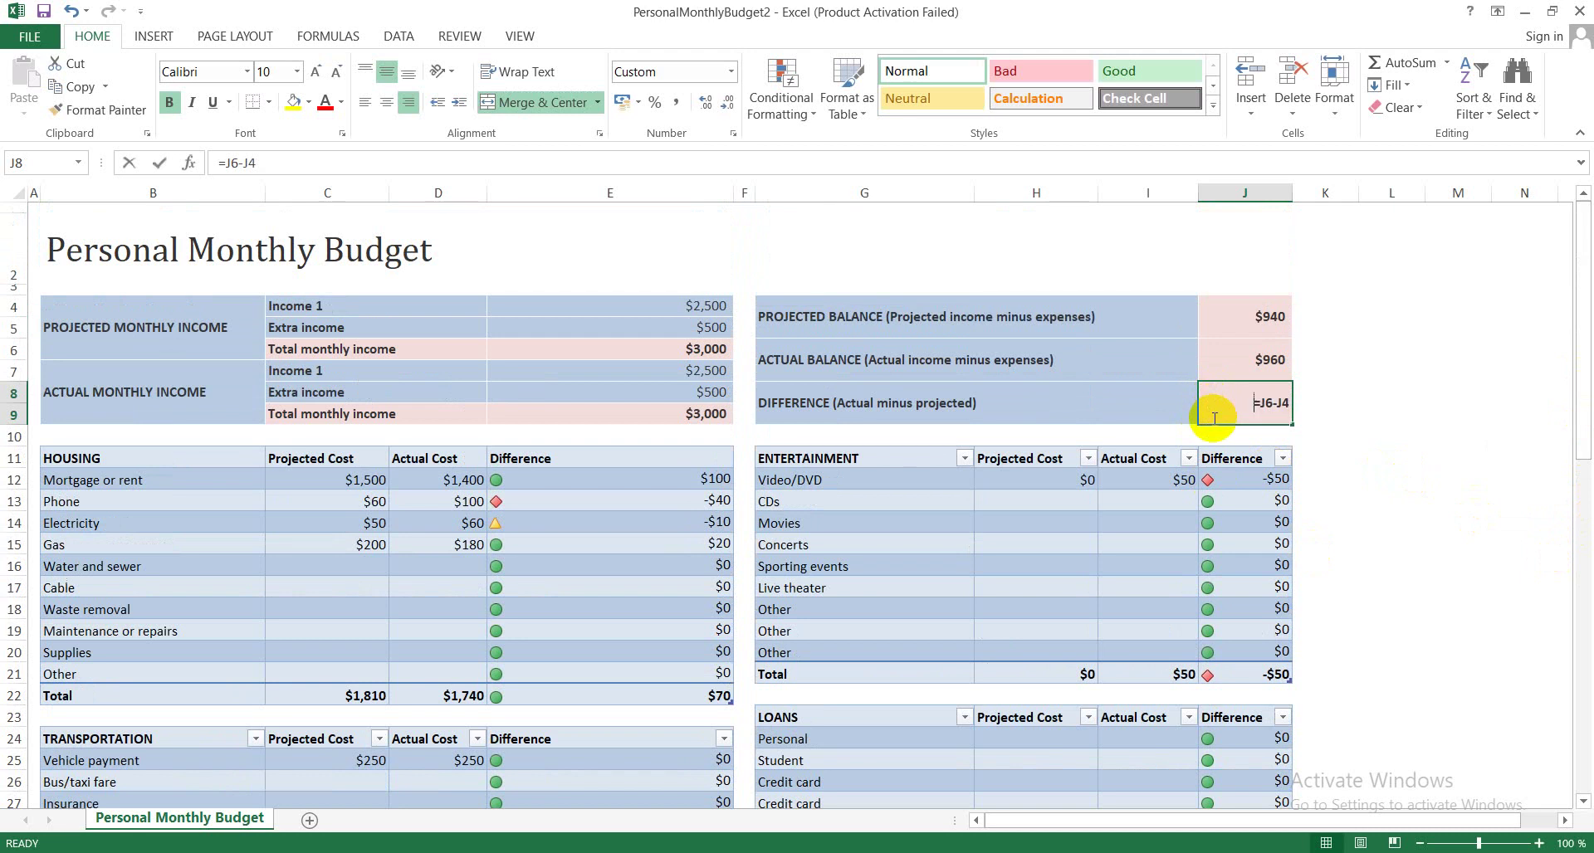
key(BackSpace)
key(BackSpace)
key(BackSpace)
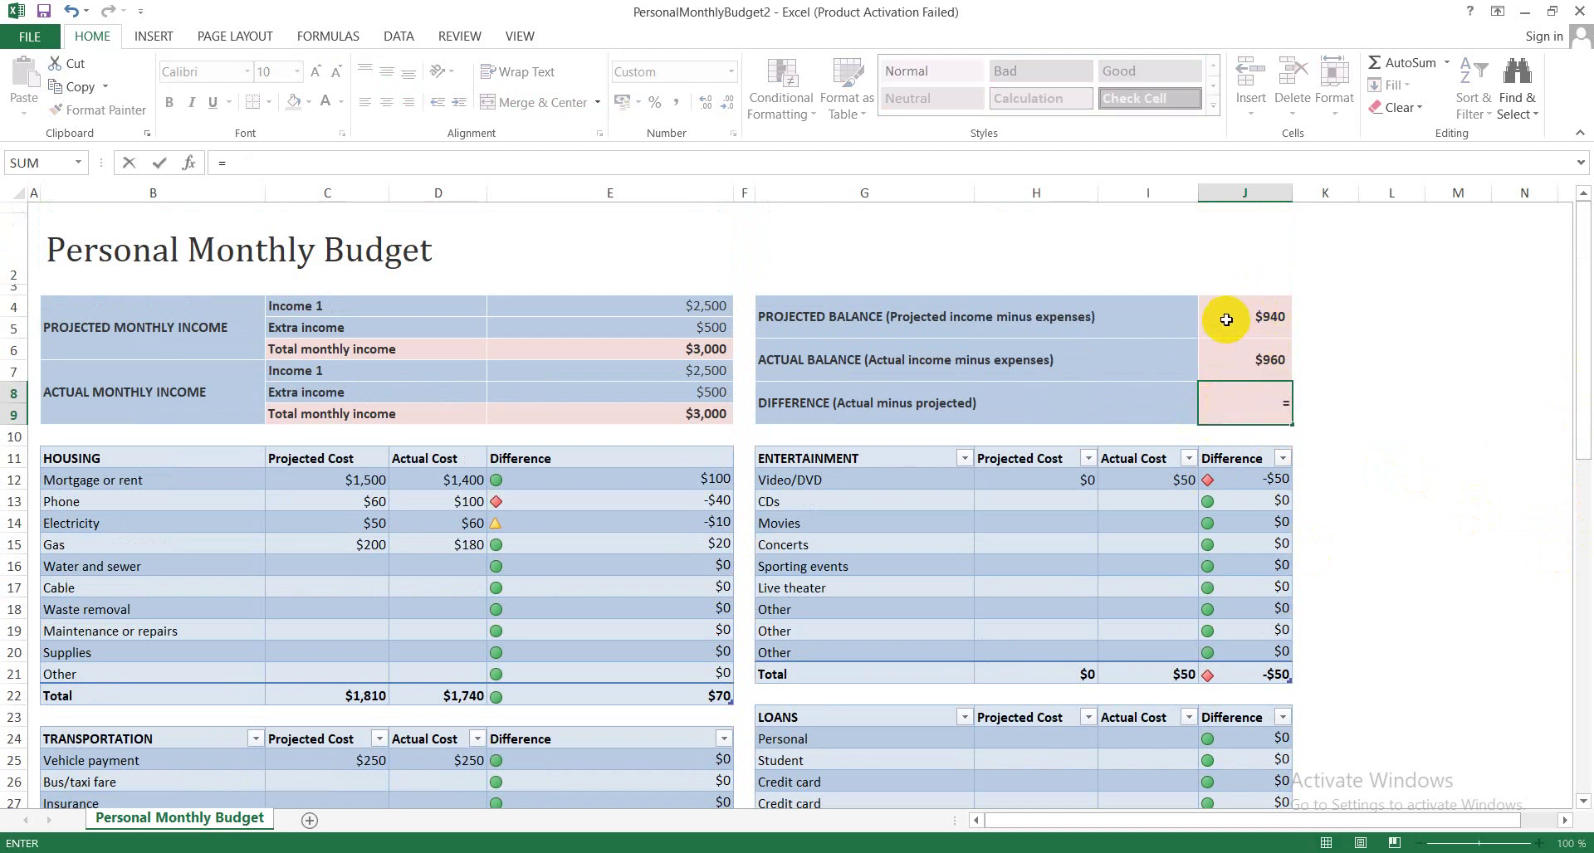
click(1226, 320)
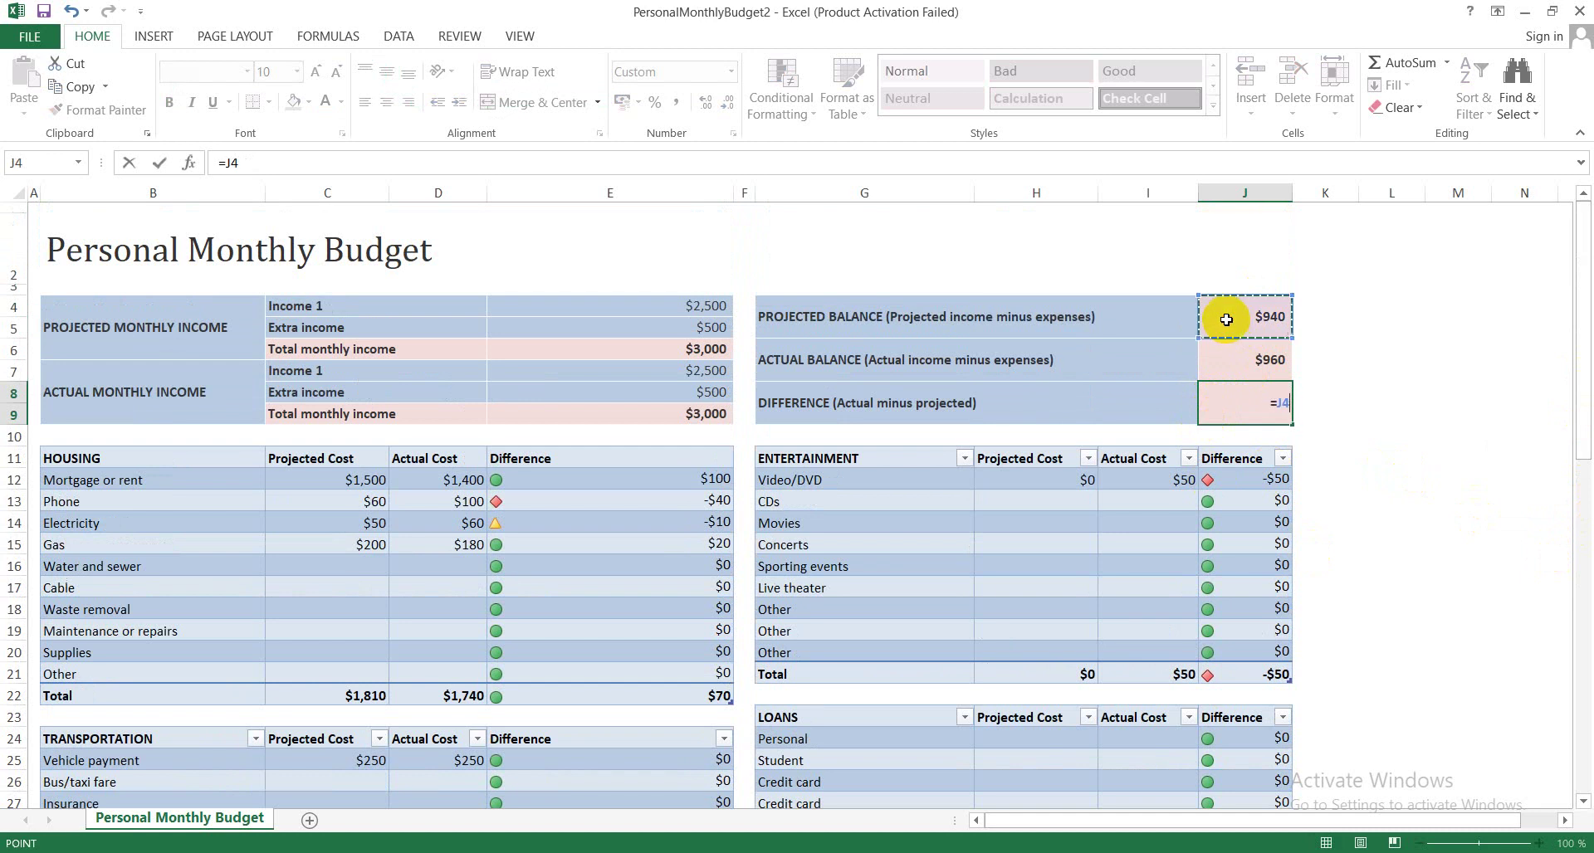
text(-)
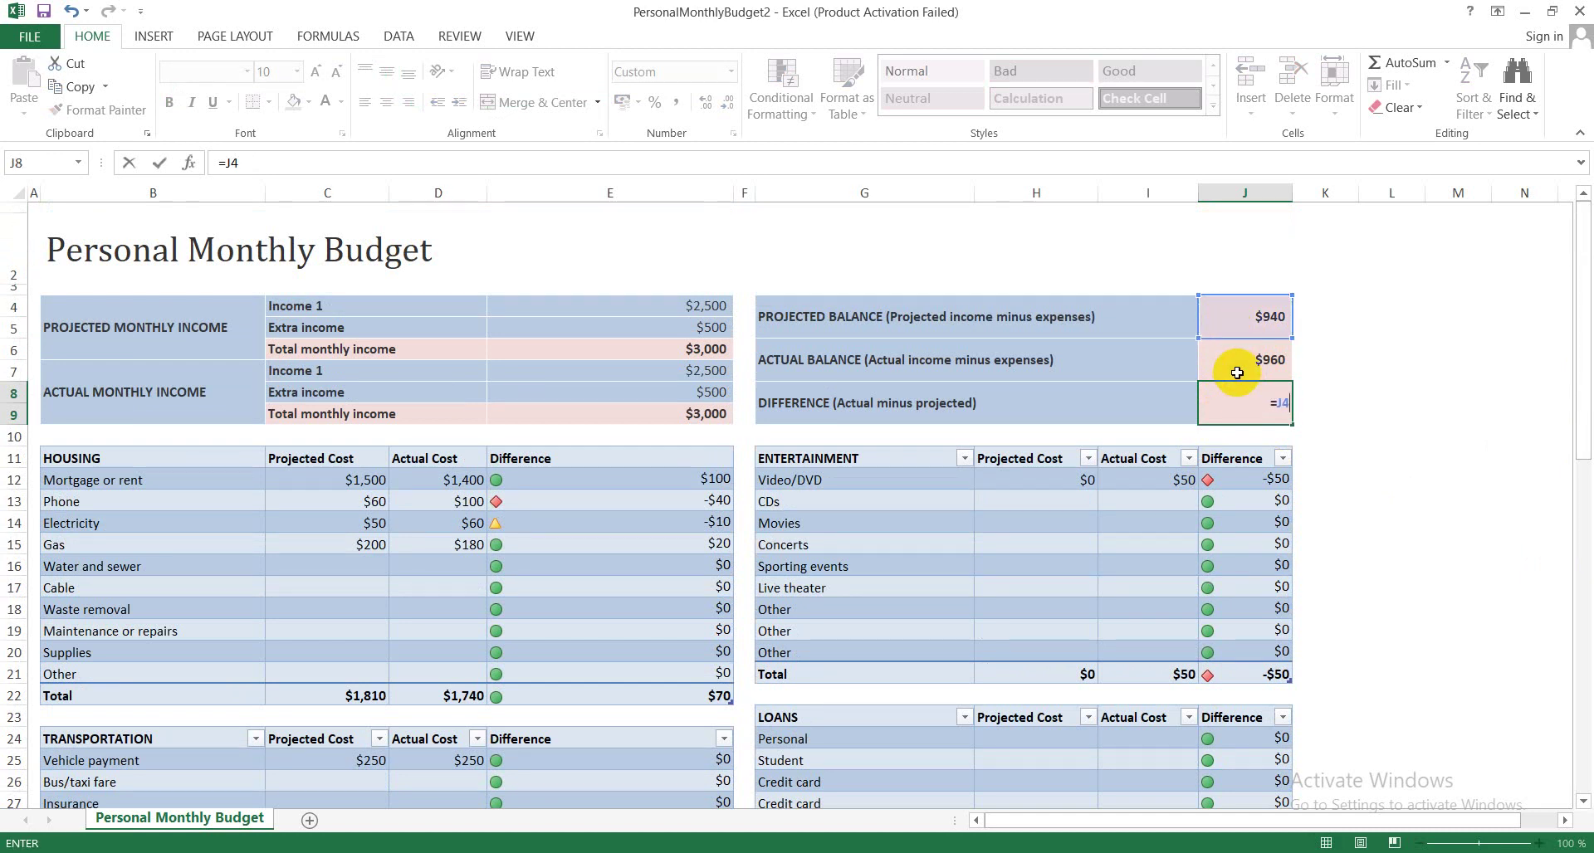
key(BackSpace)
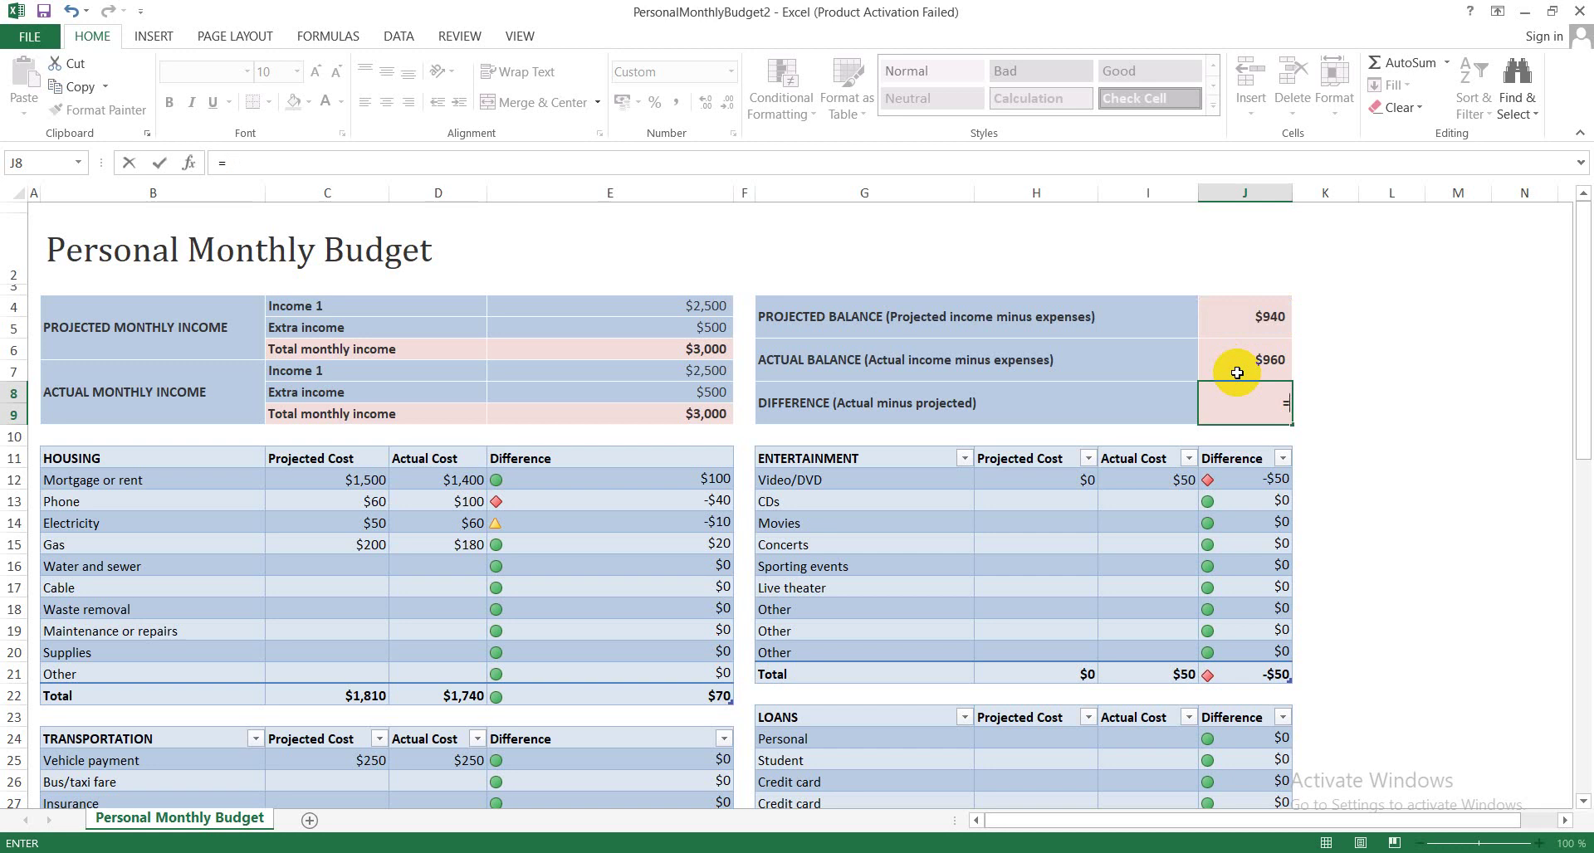
key(BackSpace)
- Enter =J4-J6 in J8 so the difference shows ($20), then verify it
text(=)
click(1221, 313)
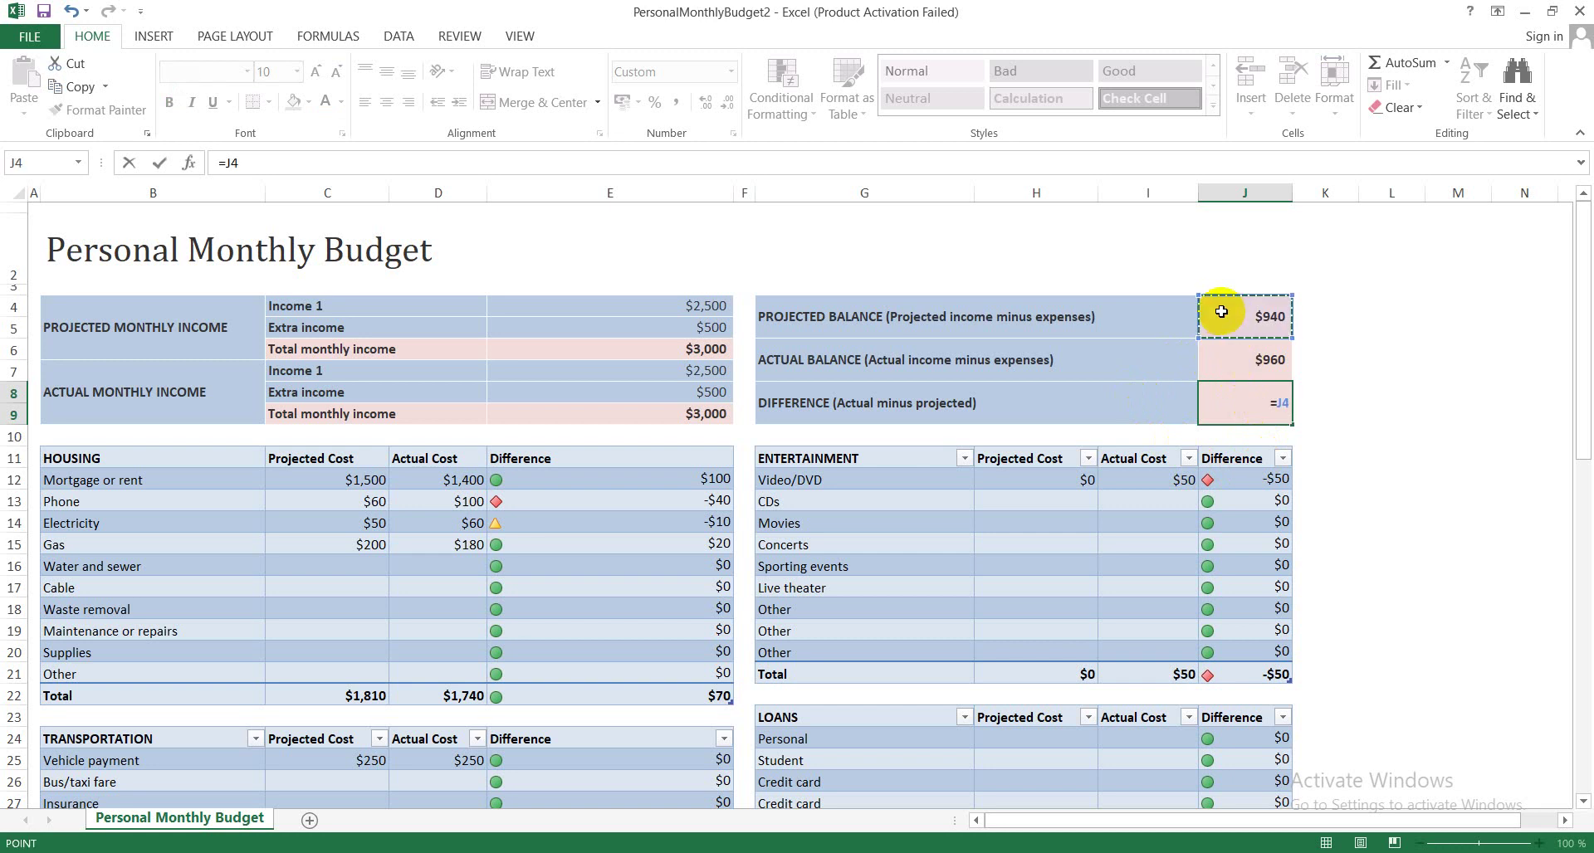
text(-)
click(1223, 363)
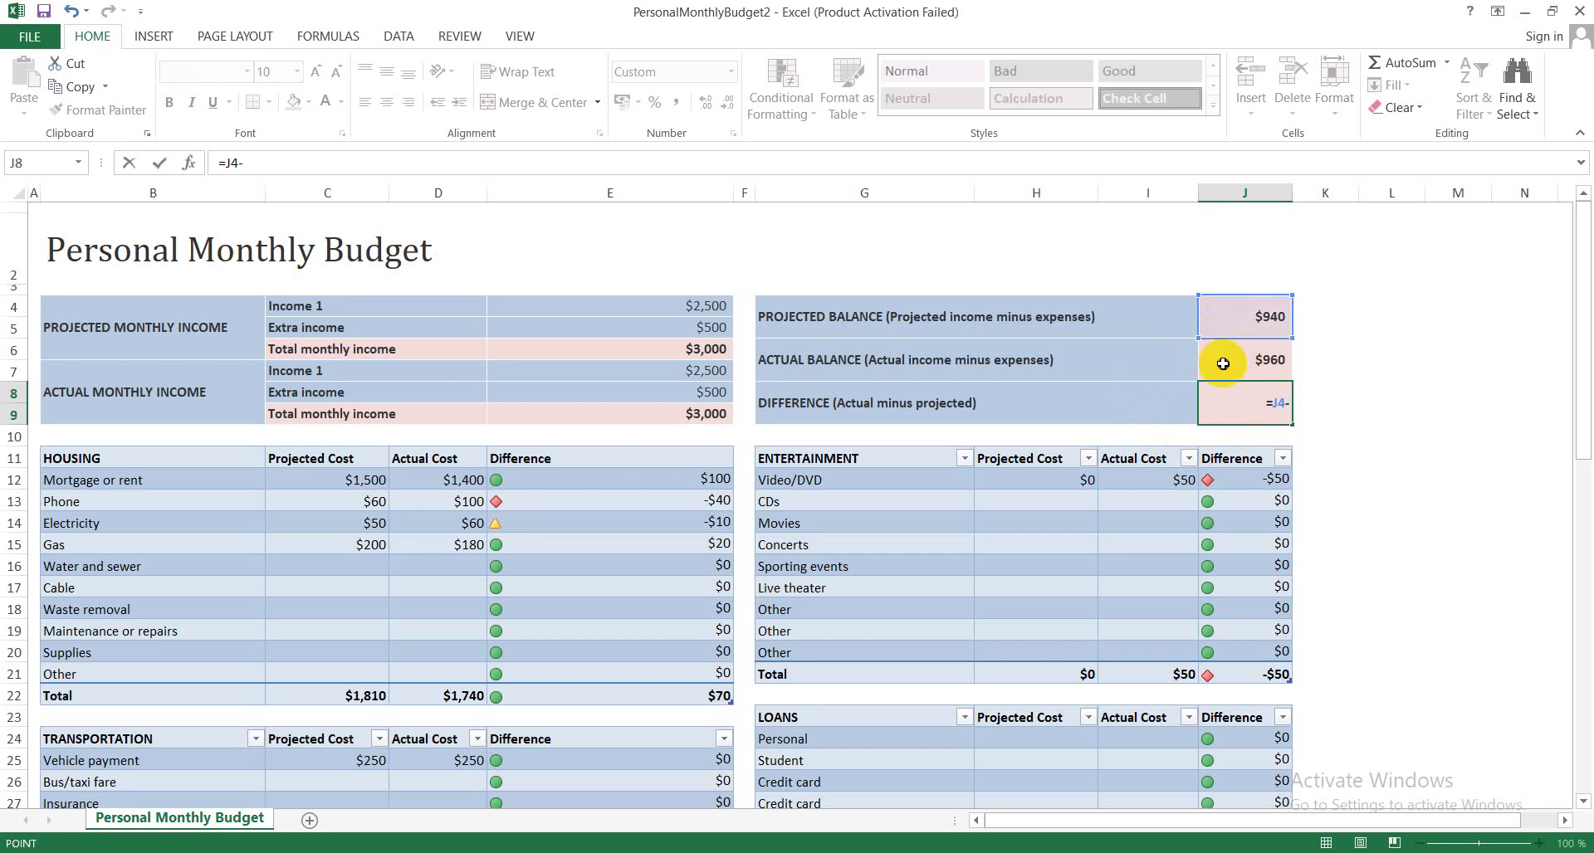
key(Return)
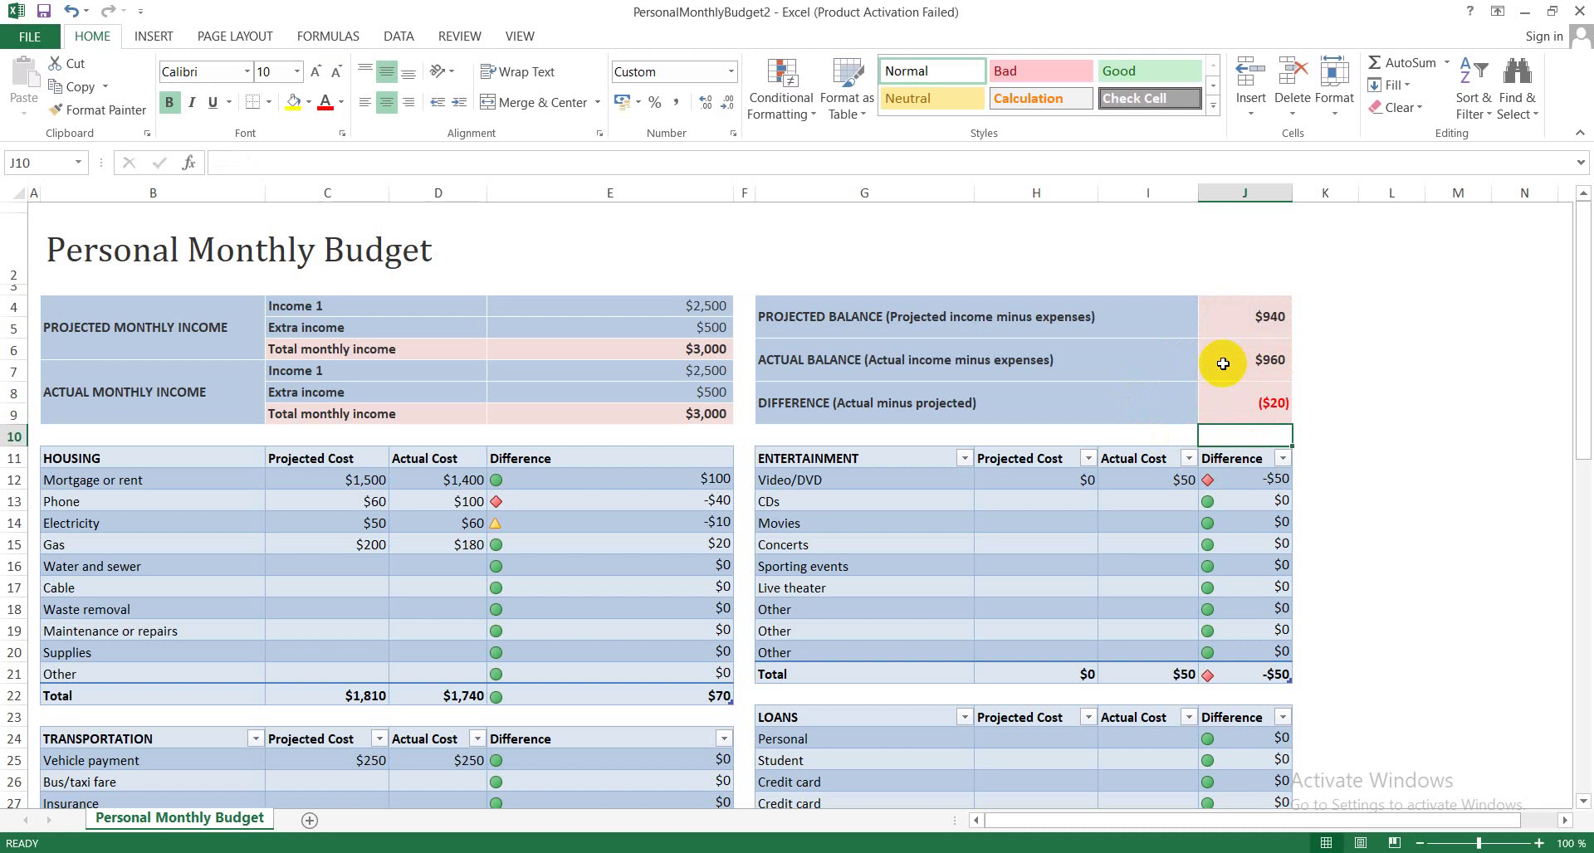
click(1257, 401)
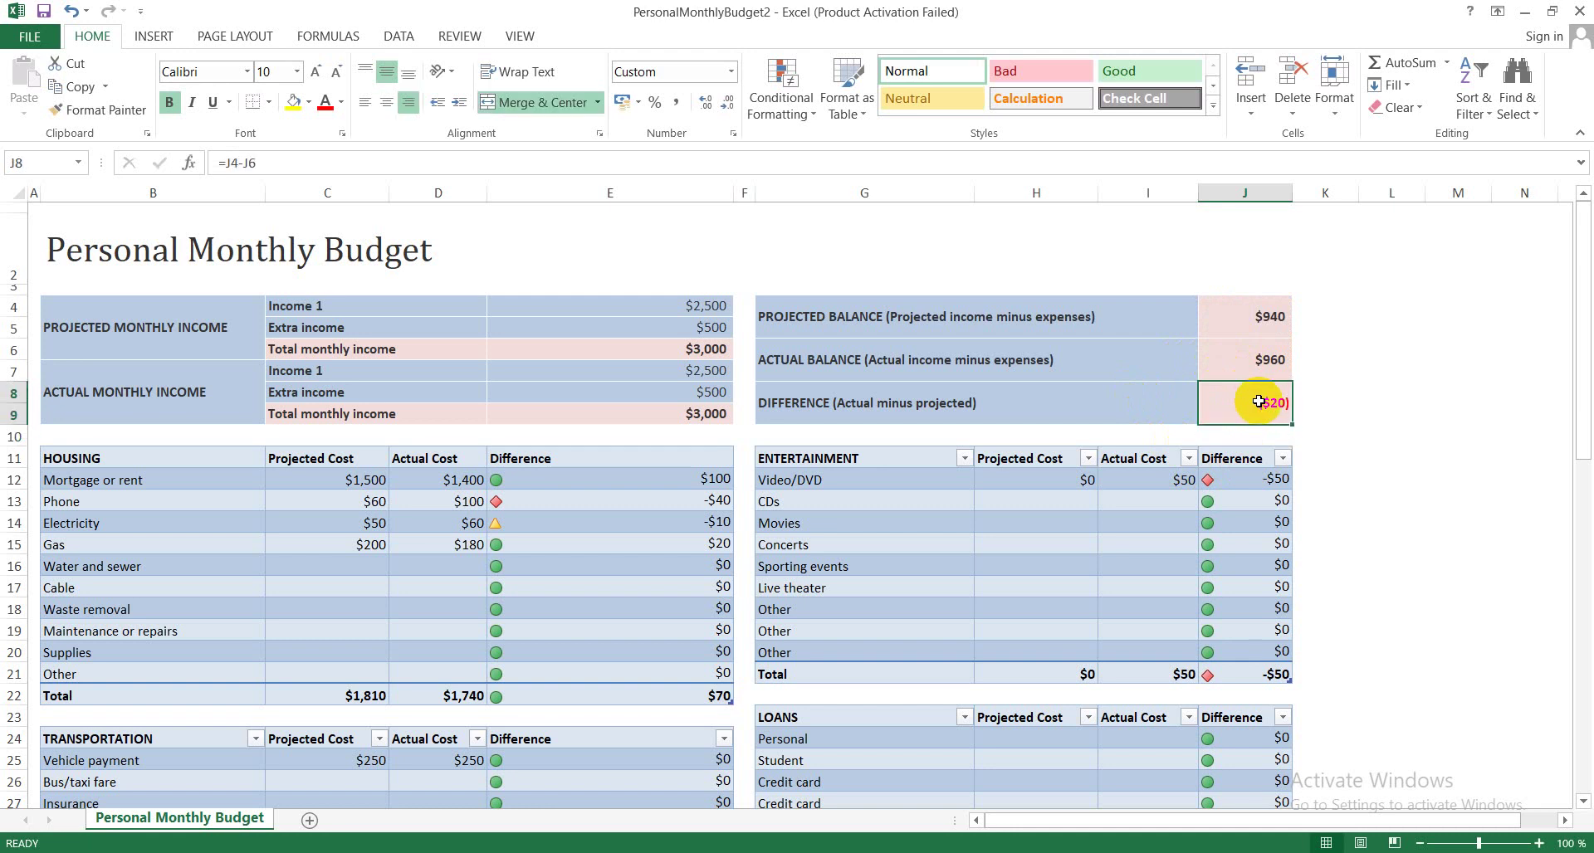